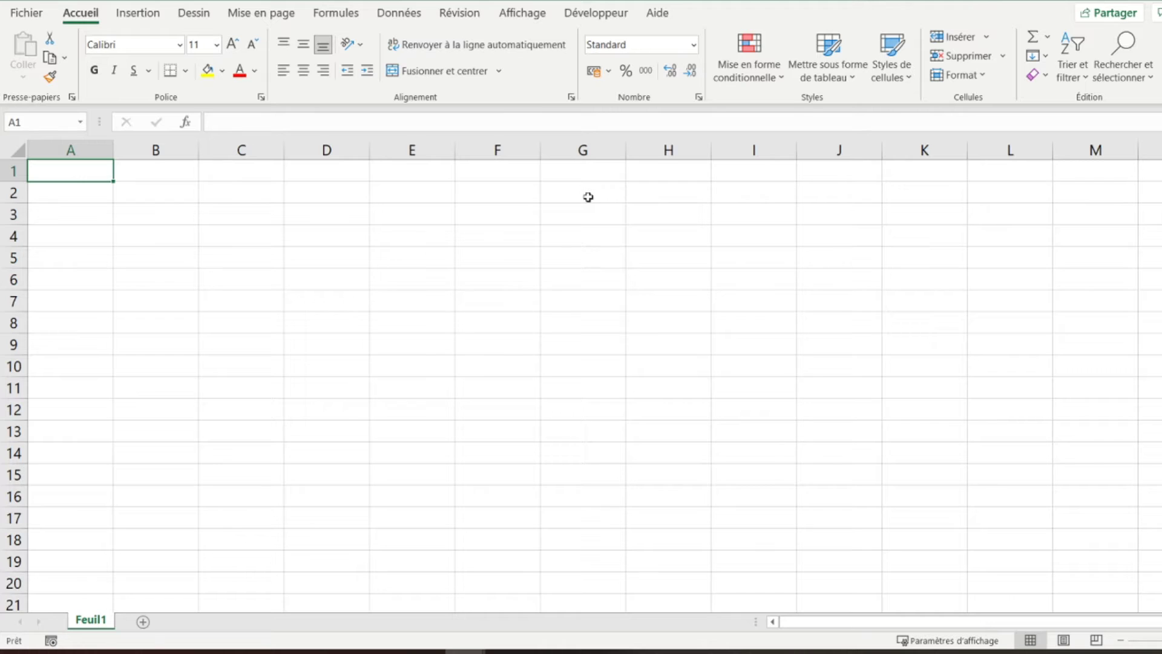
- Enter the column headers "Note sur 5", "Appréciation" and "Remarques" in cells G3, H3 and I3
{"action": "left_click", "coordinate": [571, 214]}
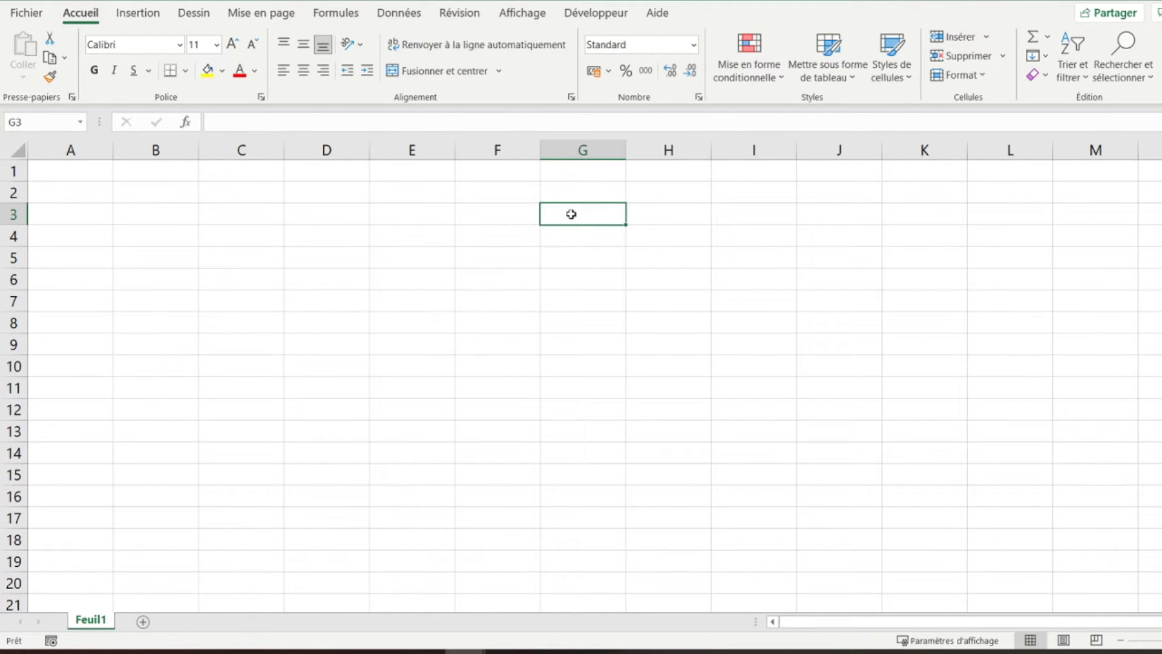
{"action": "type", "text": "No"}
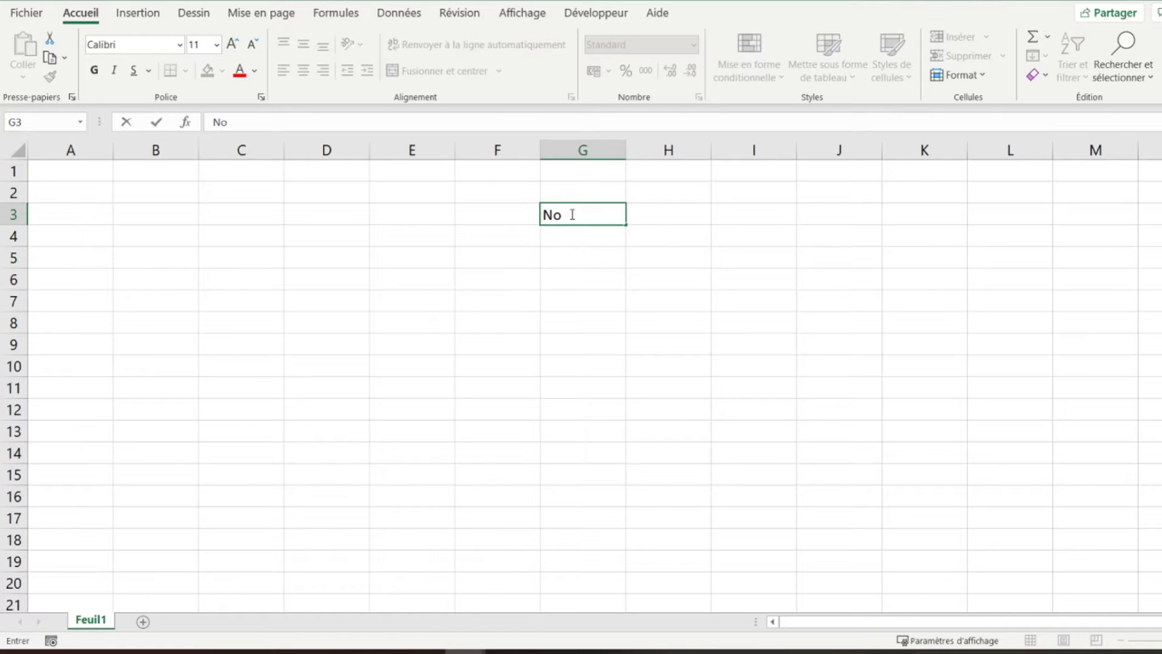
{"action": "type", "text": "te sur 5"}
{"action": "key", "text": "Tab"}
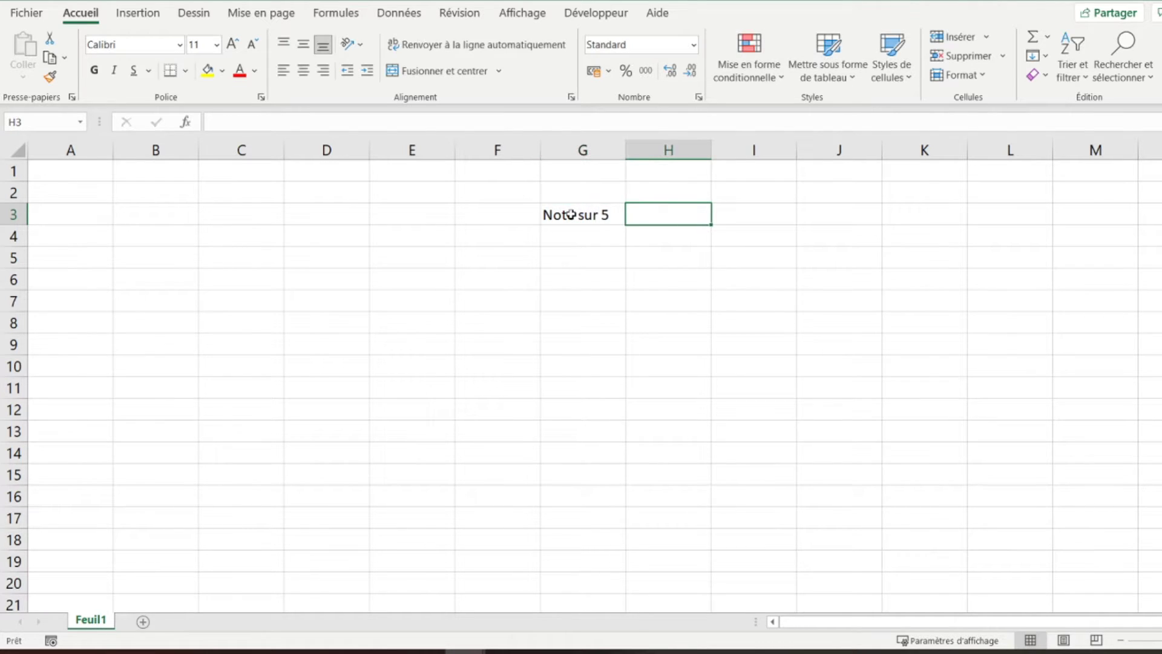
{"action": "type", "text": "Appr"}
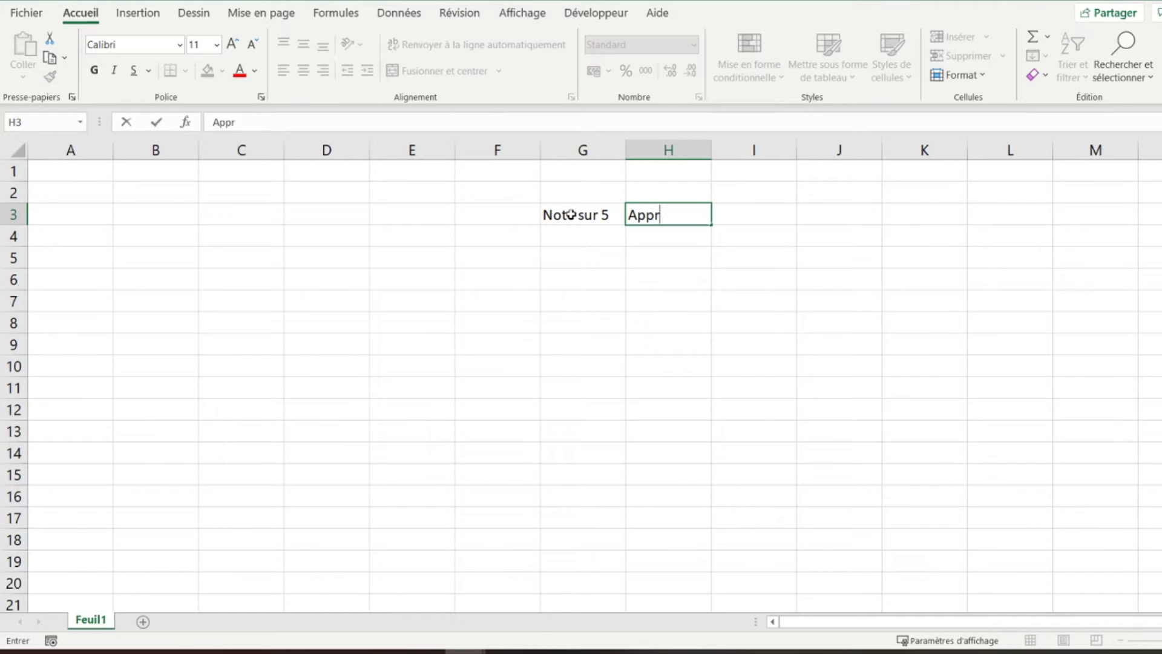
{"action": "type", "text": "éciation"}
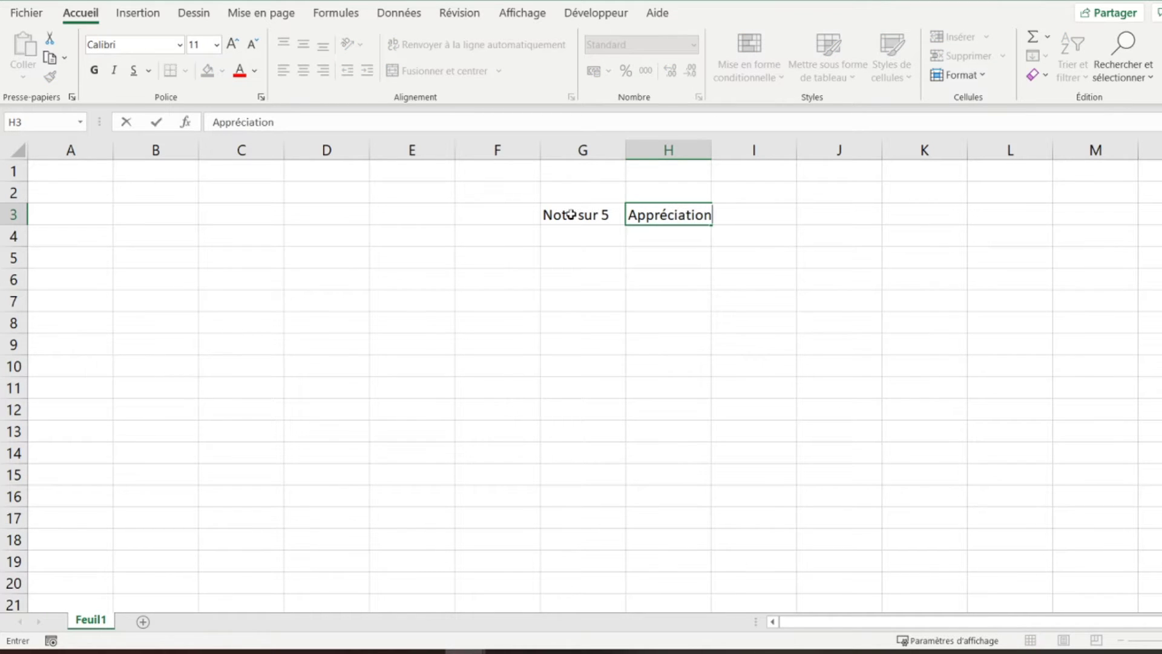
{"action": "key", "text": "Tab"}
{"action": "type", "text": "Remarques"}
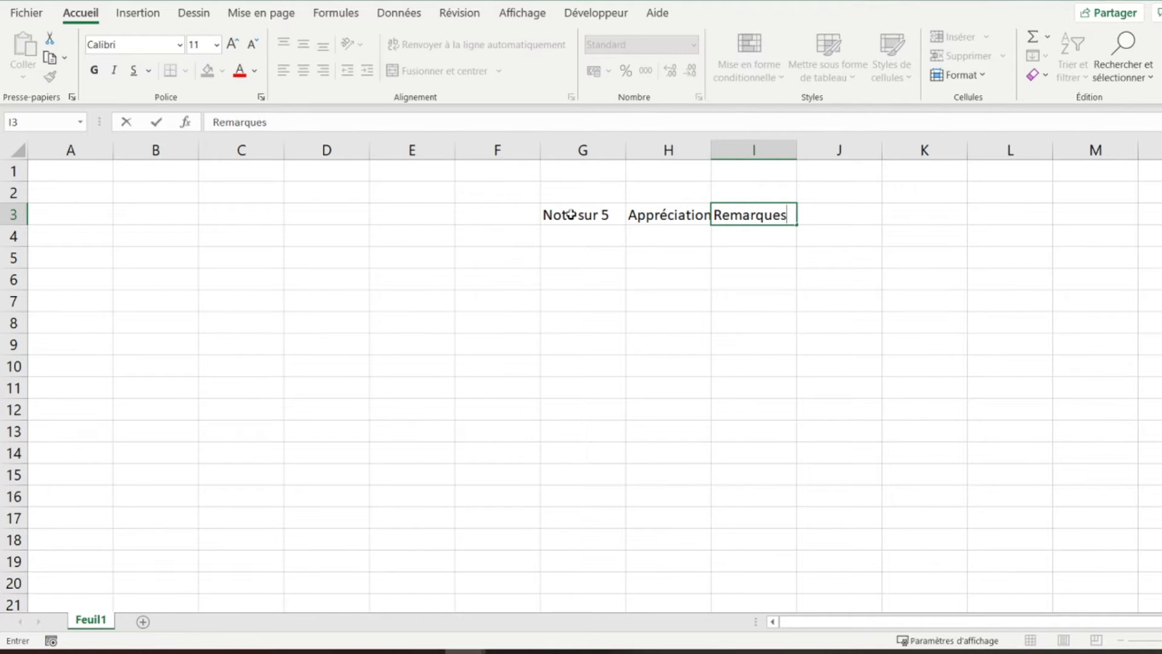
{"action": "key", "text": "Down"}
- Enter the section heading "Savoir-faire" in cell F5
{"action": "key", "text": "Down"}
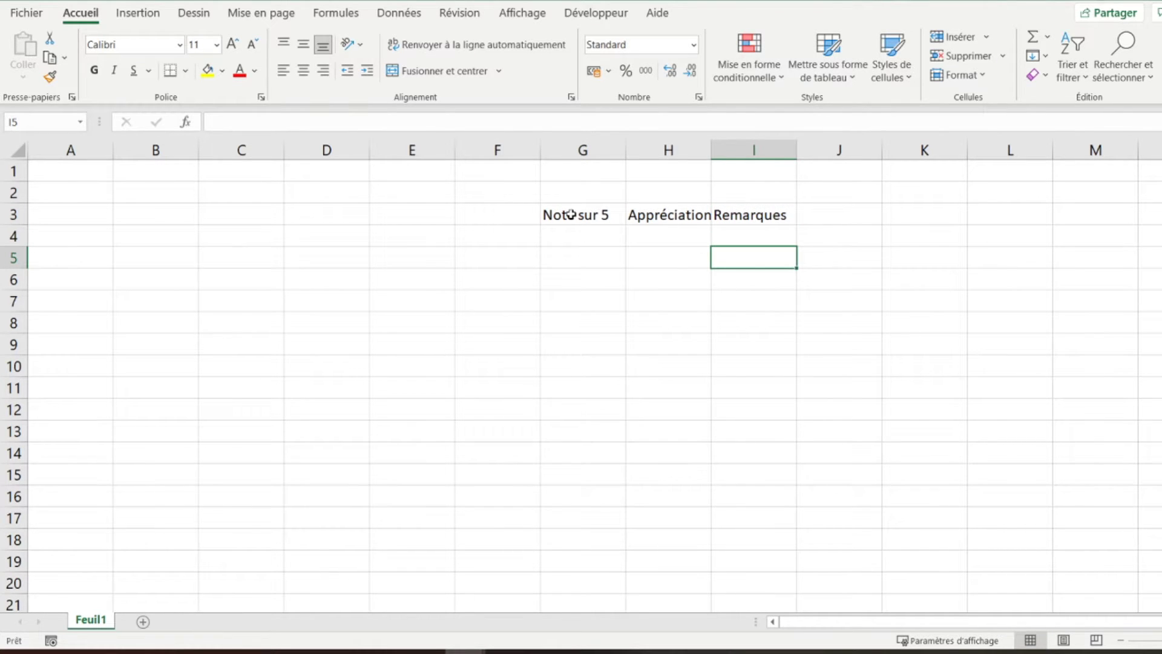
{"action": "key", "text": "Left"}
{"action": "key", "text": "Left"}
{"action": "key", "text": "Left"}
{"action": "key", "text": "Left"}
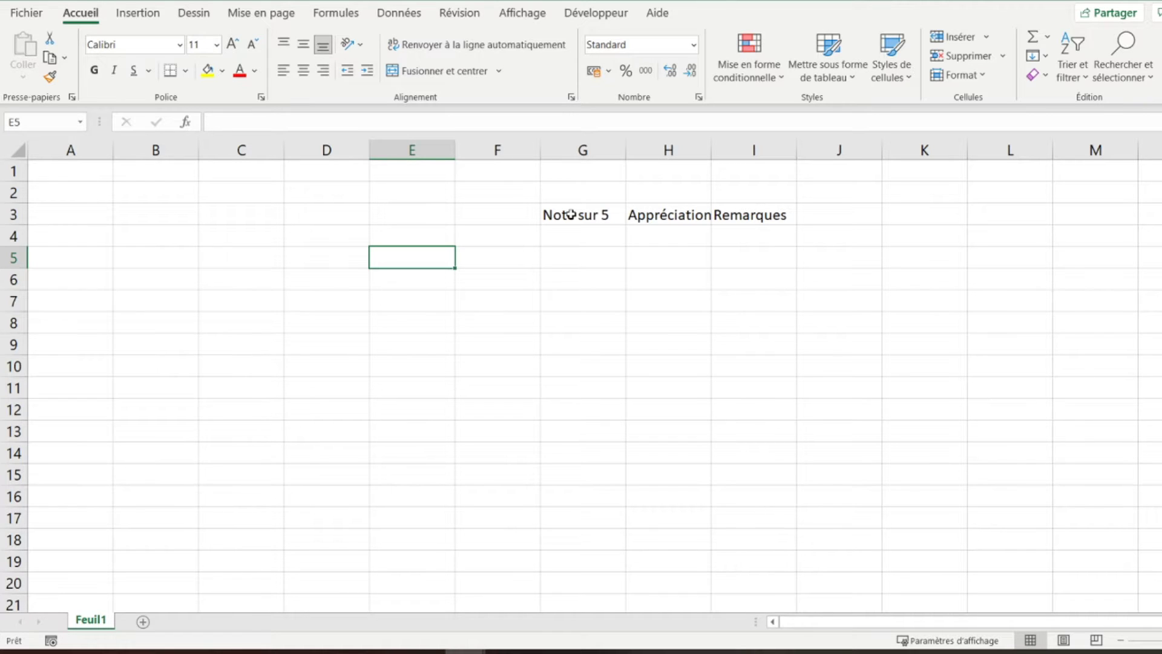
{"action": "key", "text": "Right"}
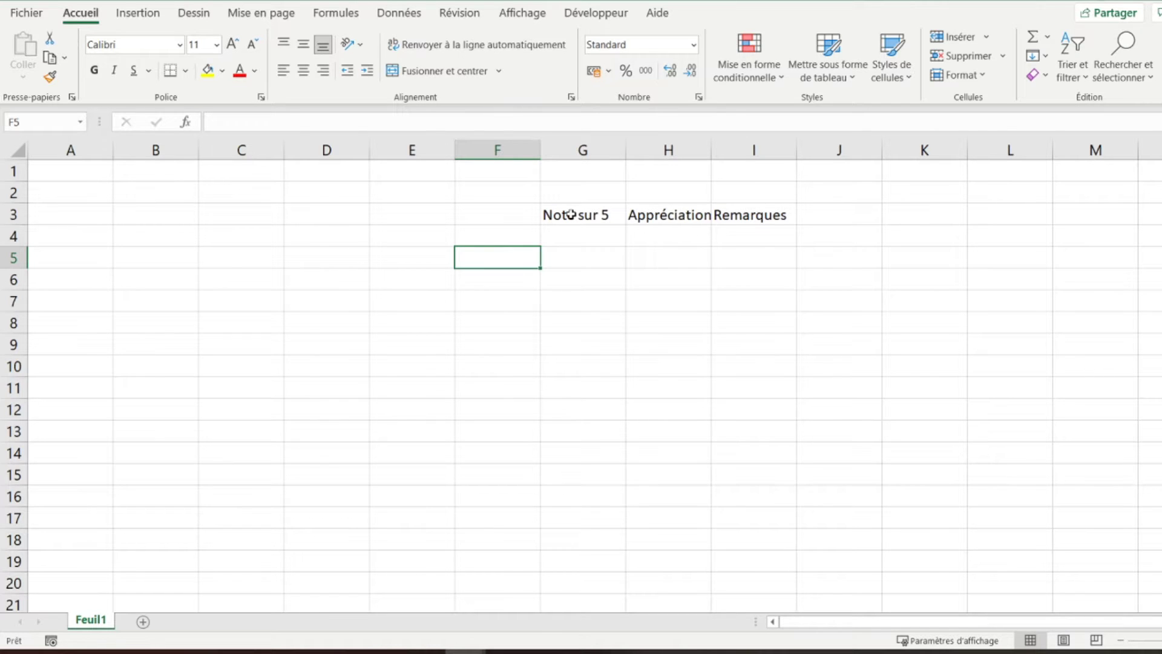
{"action": "type", "text": "Savoir"}
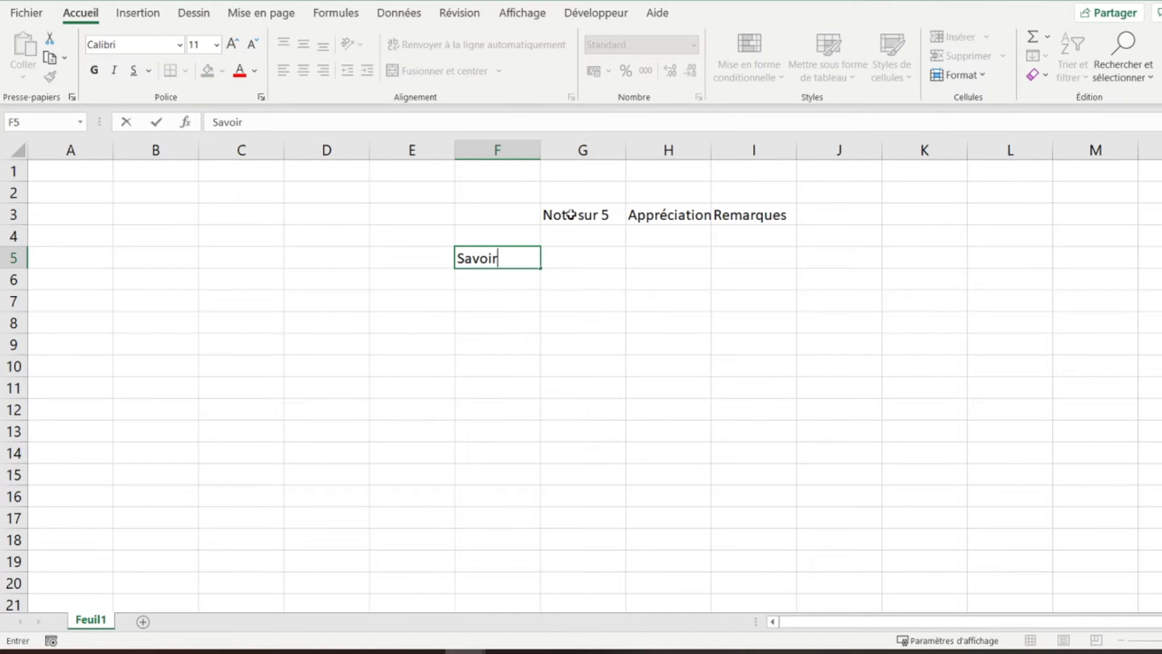
{"action": "type", "text": "-faire"}
{"action": "key", "text": "Return"}
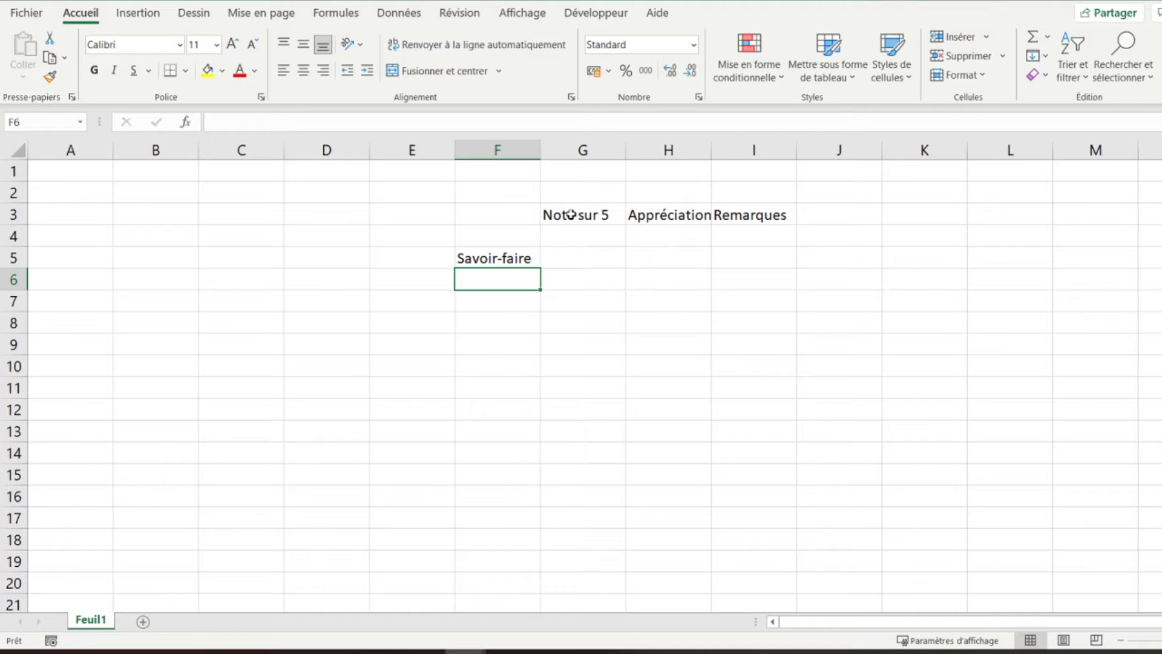
- List the criteria "Qualité du travail fourni" in F6 and "Productivité" in F7 under the Savoir-faire heading
{"action": "type", "text": "Qualit"}
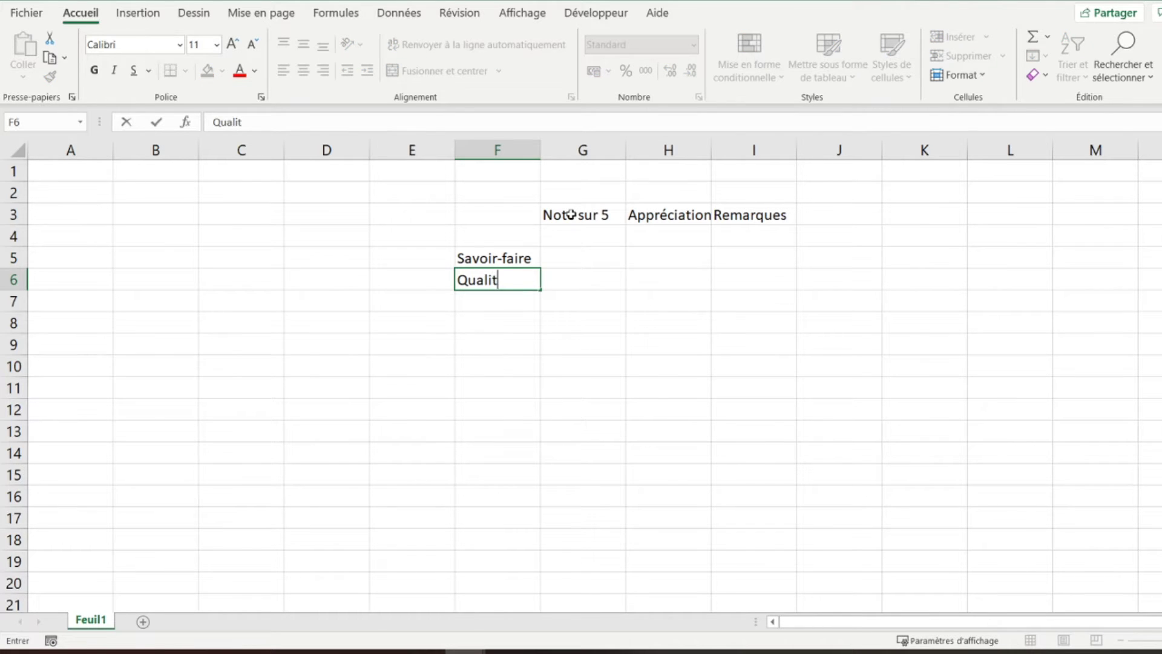
{"action": "type", "text": "é du trava"}
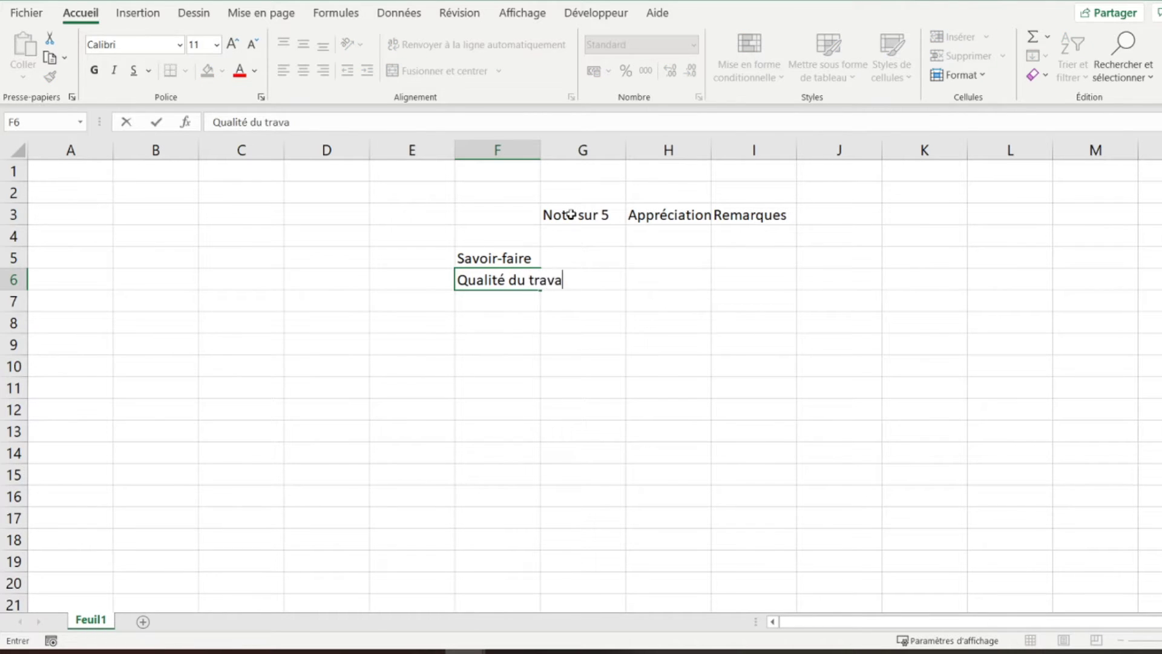
{"action": "type", "text": "il fourni"}
{"action": "key", "text": "Return"}
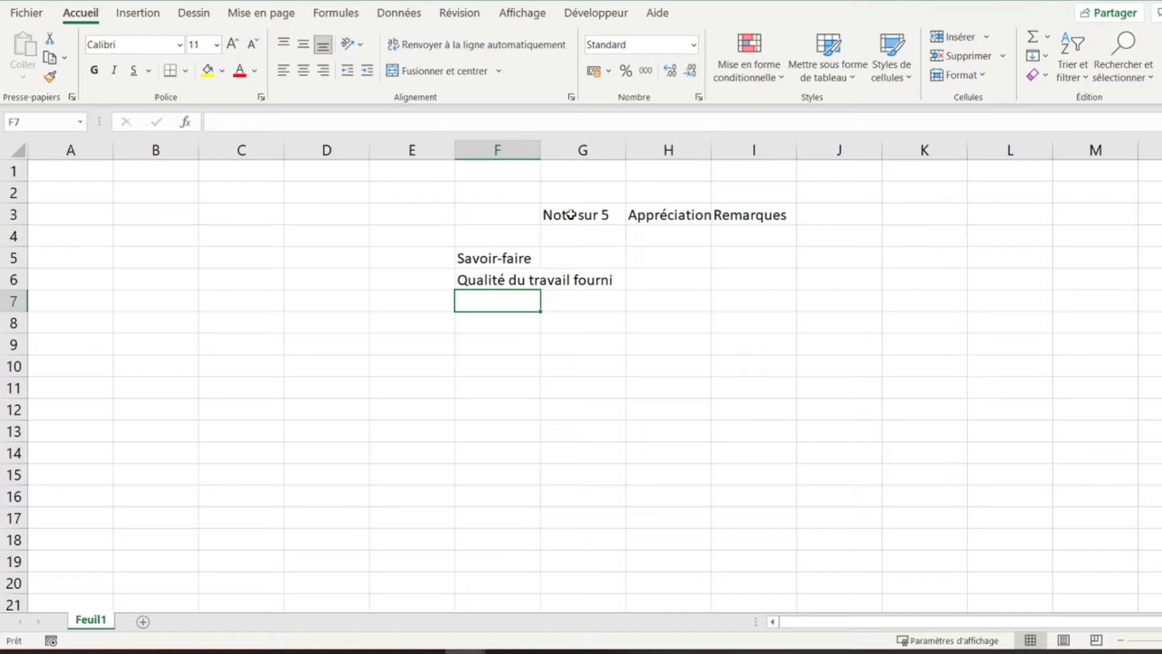
{"action": "type", "text": "Productivité"}
{"action": "key", "text": "Return"}
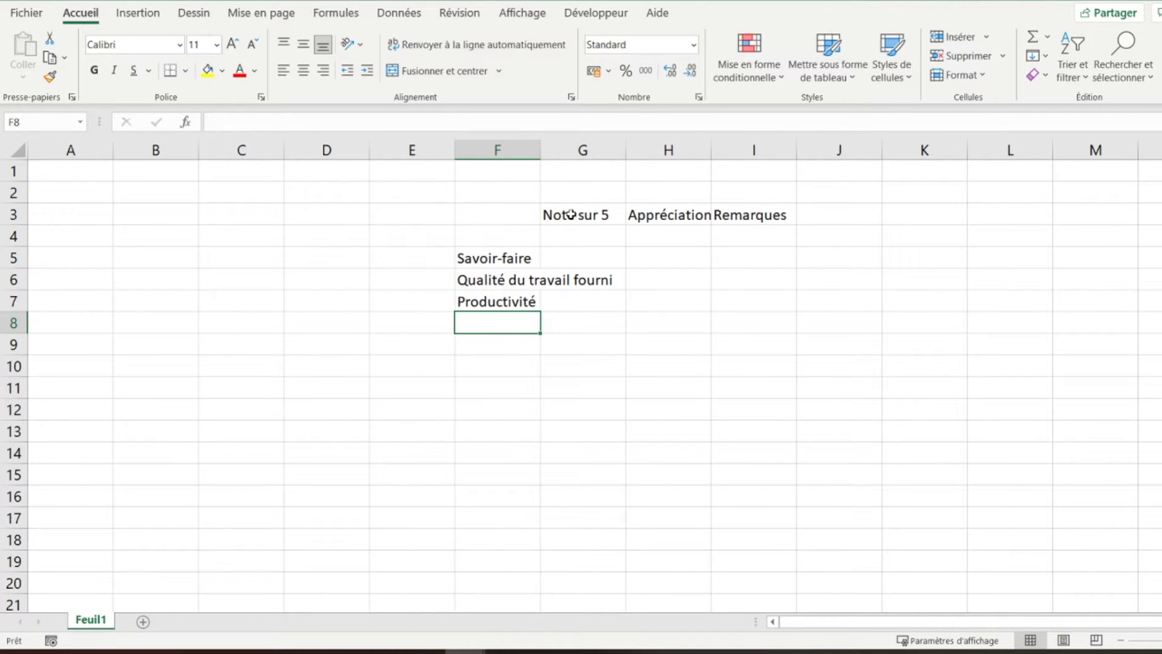
- Enter the section score label "NOTE Savoir-faire" in cell F8, below the Productivité criterion
{"action": "type", "text": "Note"}
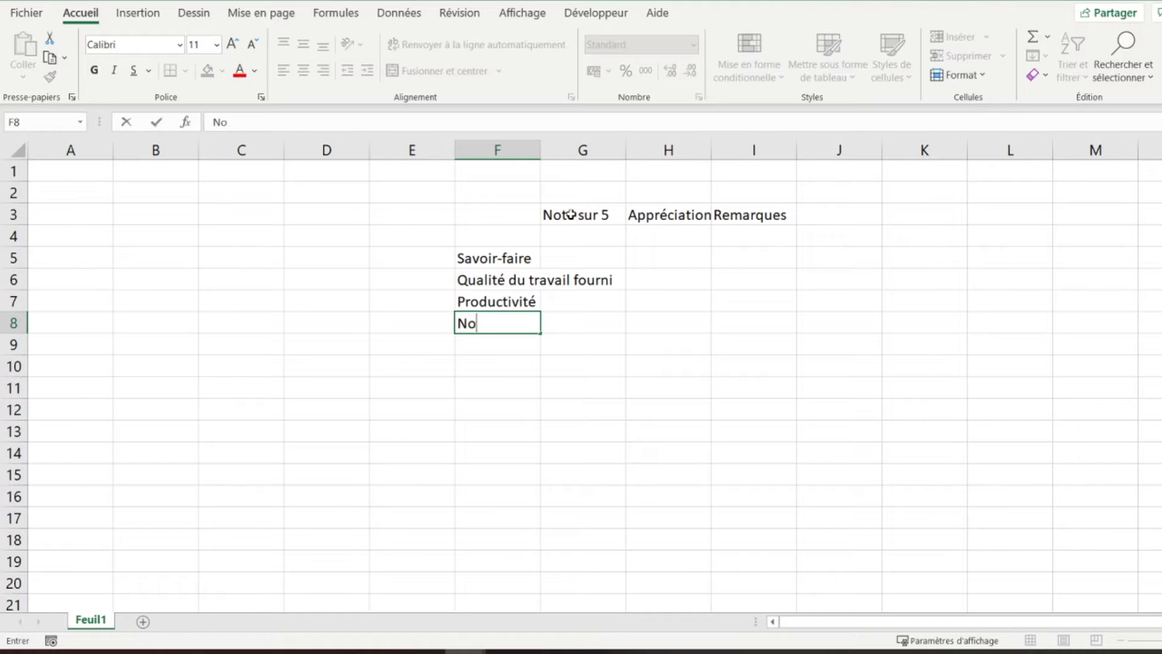
{"action": "key", "text": "BackSpace"}
{"action": "key", "text": "BackSpace"}
{"action": "key", "text": "BackSpace"}
{"action": "key", "text": "BackSpace"}
{"action": "type", "text": "OTE Savoir-faire"}
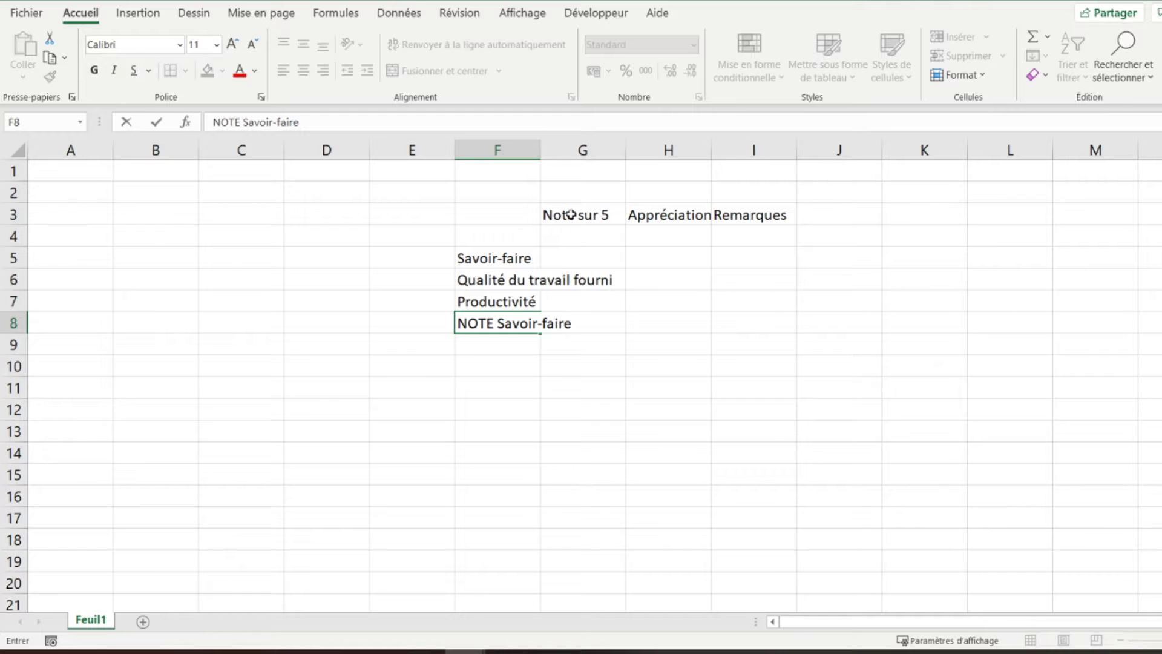
{"action": "key", "text": "Return"}
- Leave row 9 empty and enter the section heading "Savoir-être (dans l'entreprise)" in cell F10
{"action": "key", "text": "Return"}
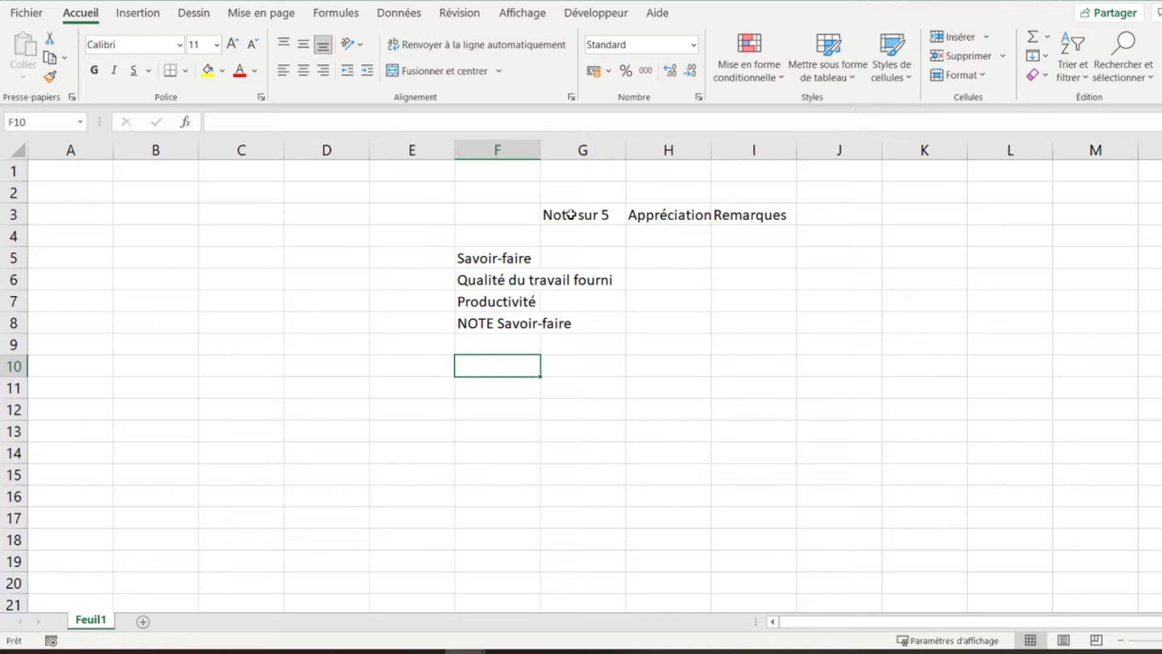
{"action": "type", "text": "Sav"}
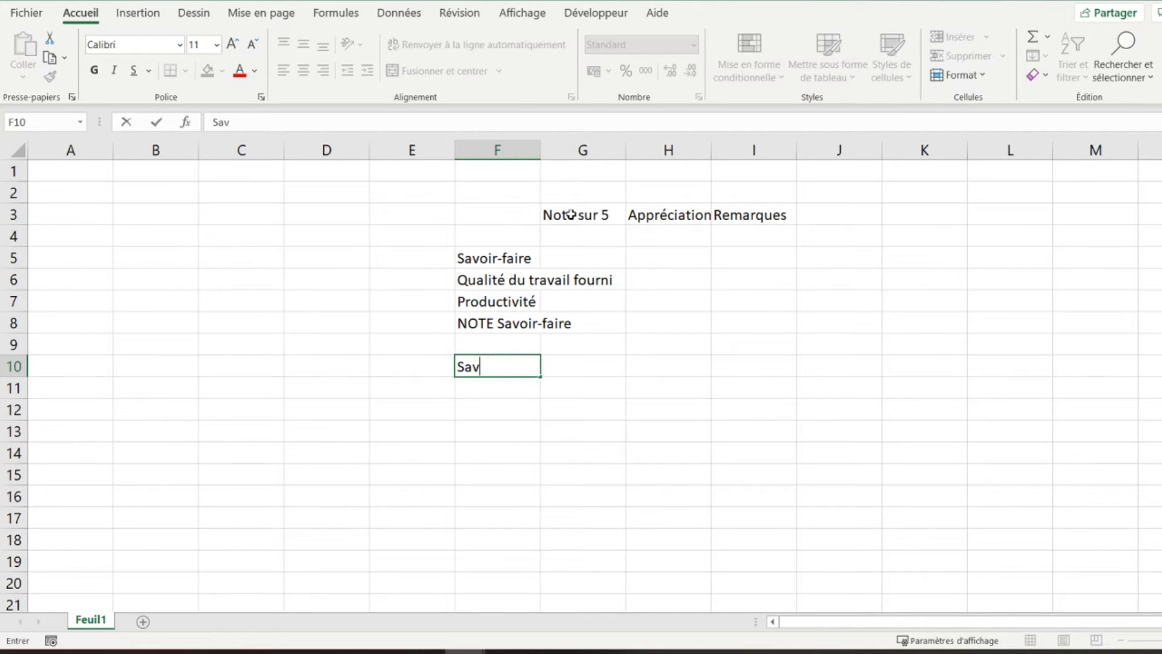
{"action": "type", "text": "oir-être"}
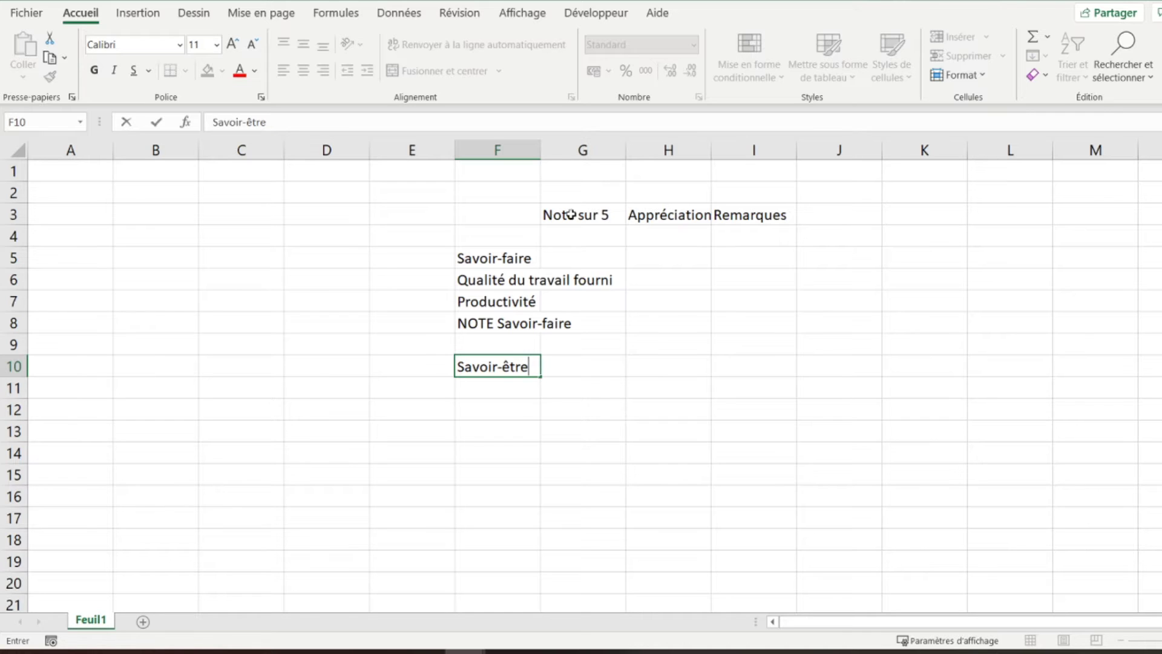
{"action": "type", "text": " (dans l'entreprise)"}
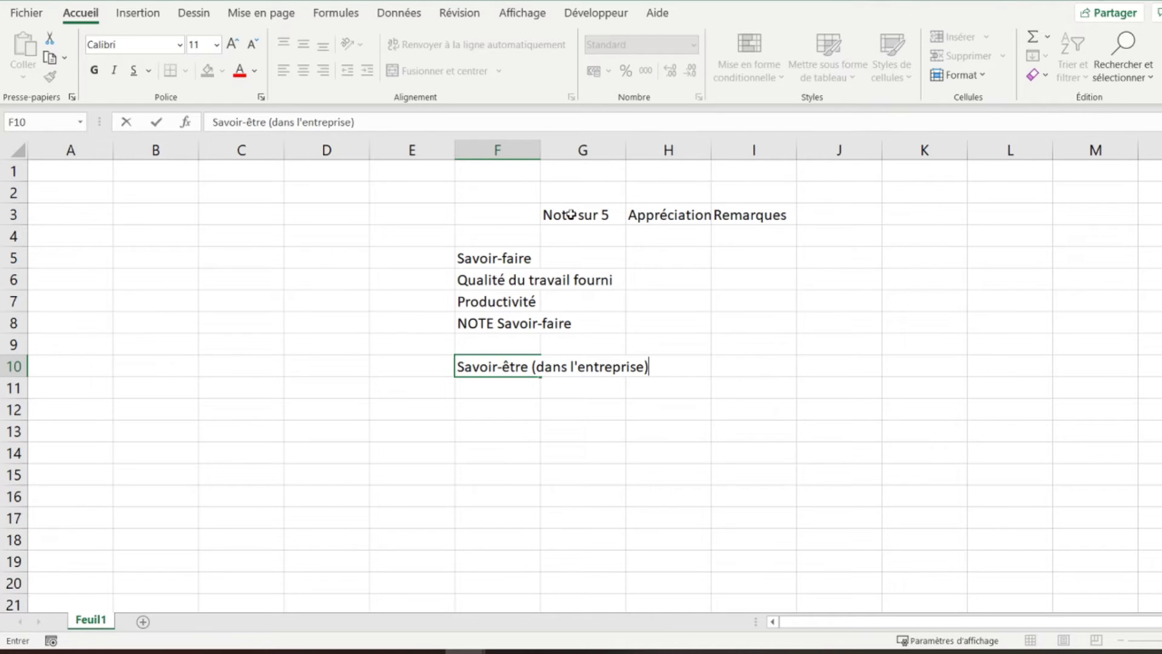
{"action": "key", "text": "Return"}
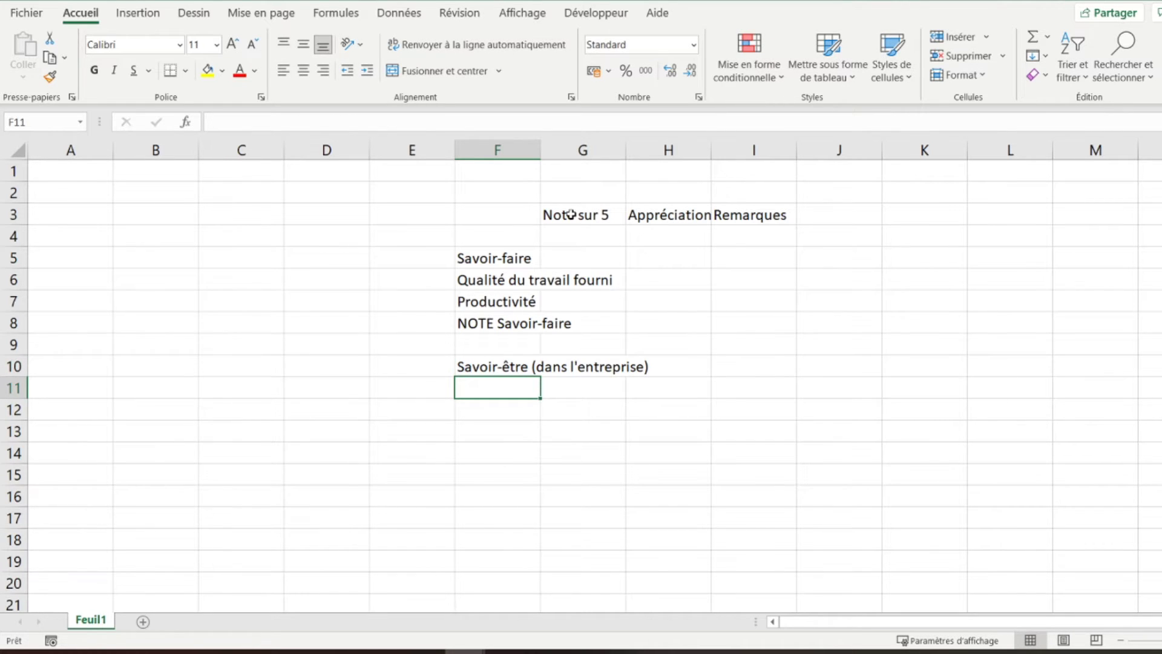
- Enter the criteria "Capacité à travailler en équipe" in F11 and "Relation avec la hiérarchie" in F12
{"action": "type", "text": "Ca"}
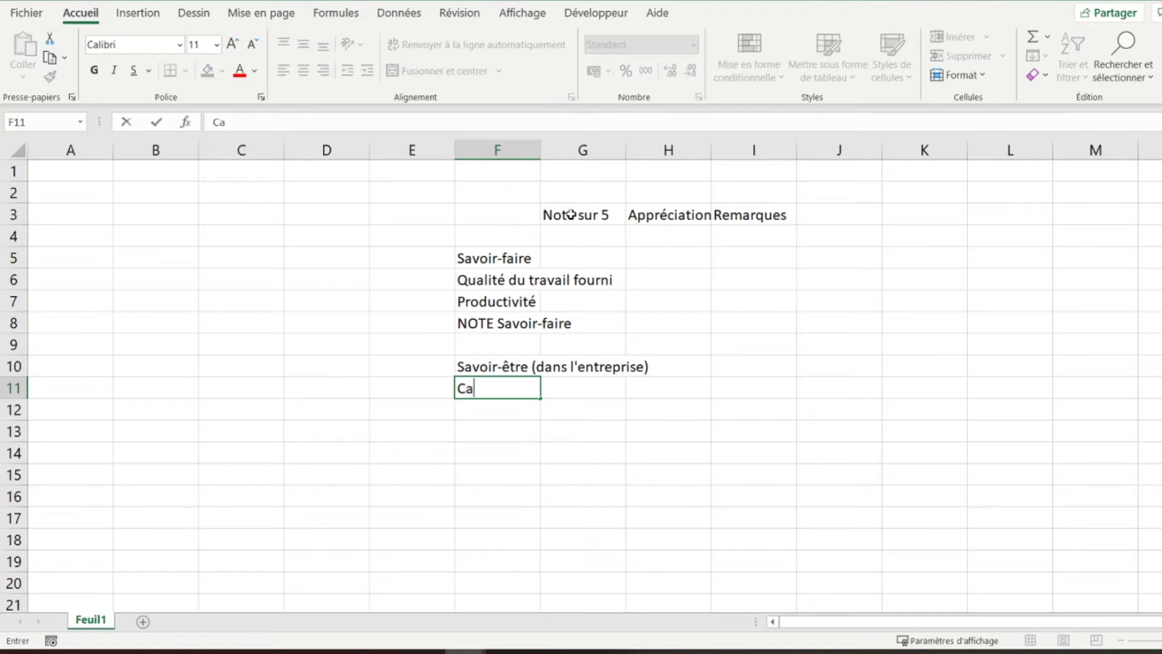
{"action": "type", "text": "pacité à "}
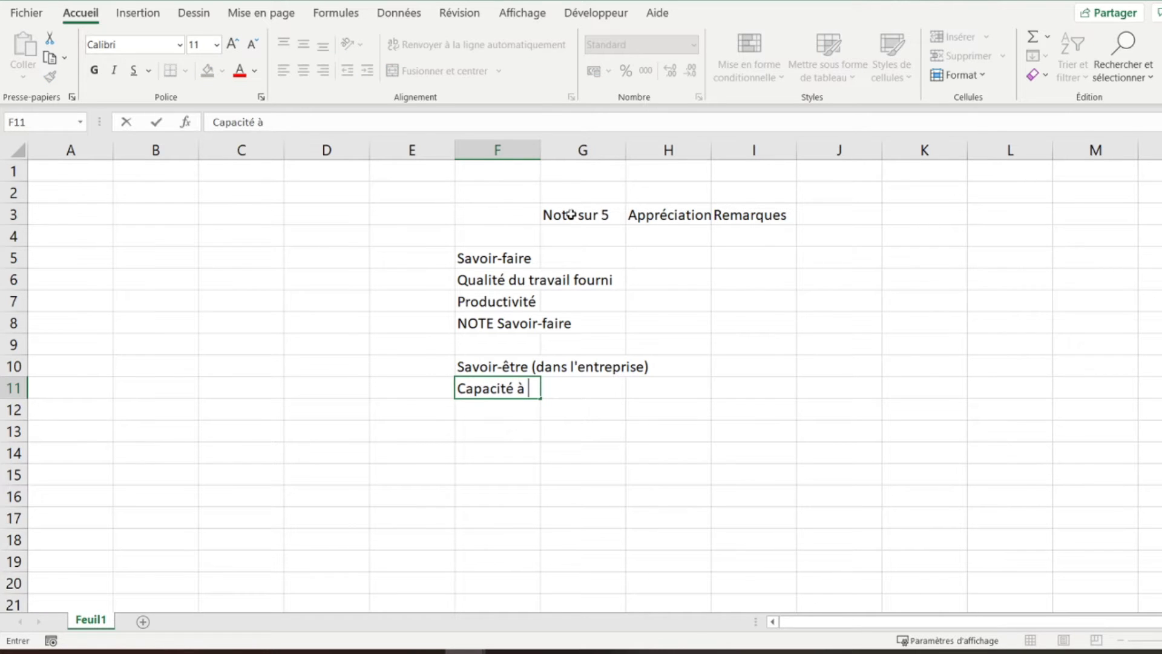
{"action": "type", "text": "travailler "}
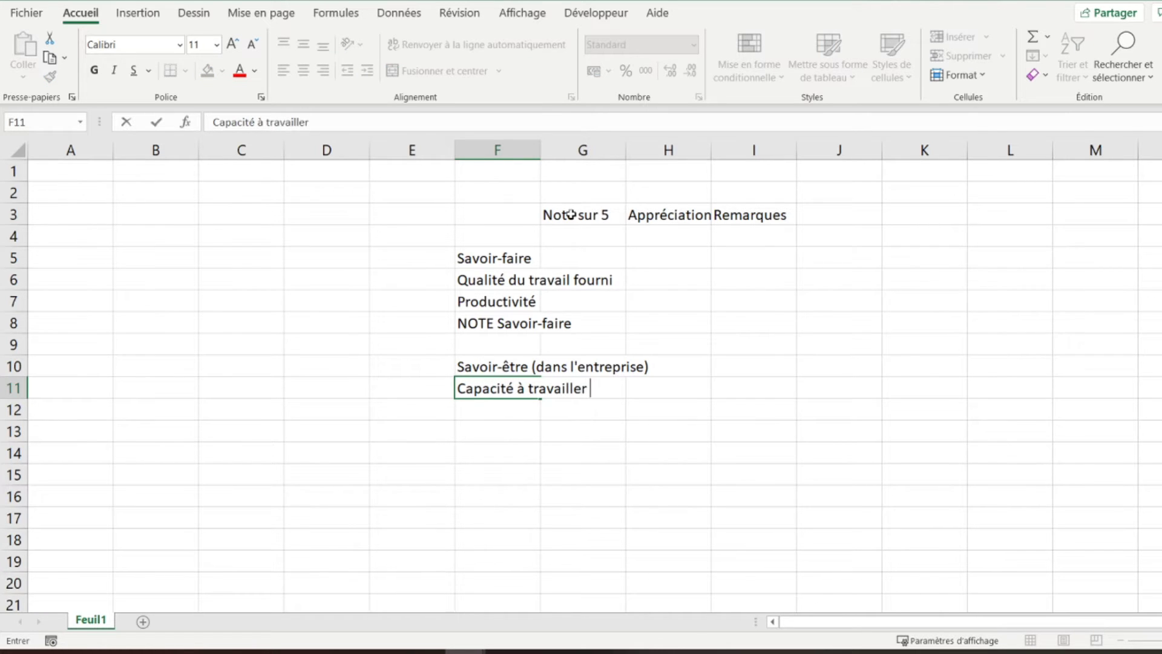
{"action": "type", "text": "en équipe"}
{"action": "key", "text": "Return"}
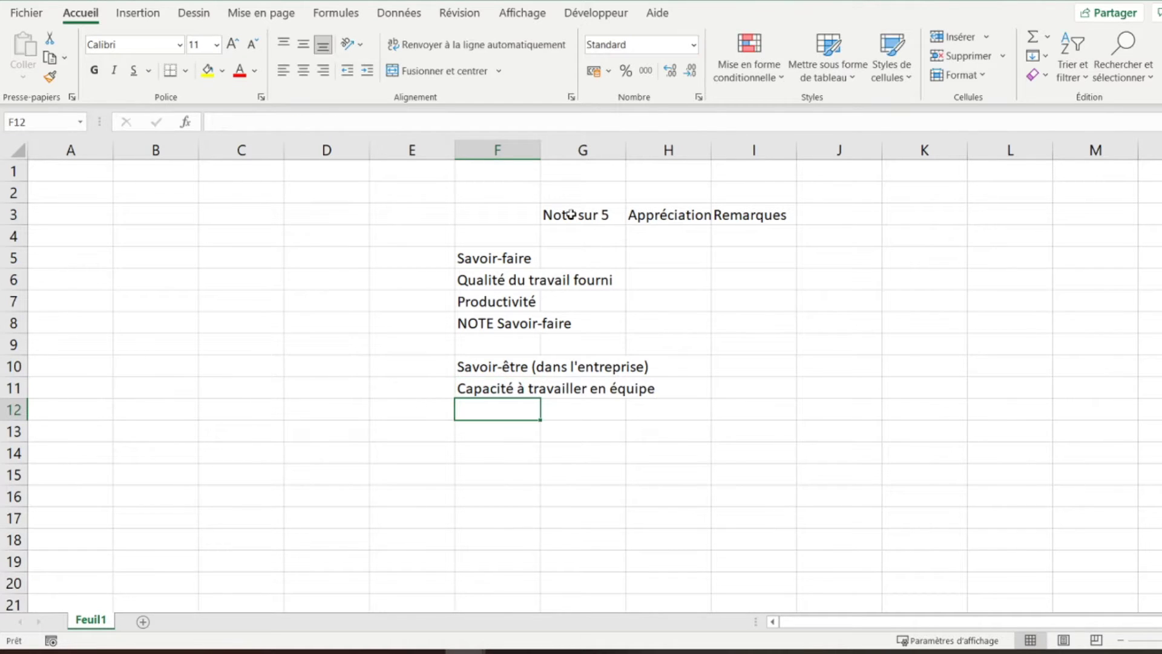
{"action": "type", "text": "Relation avec la h"}
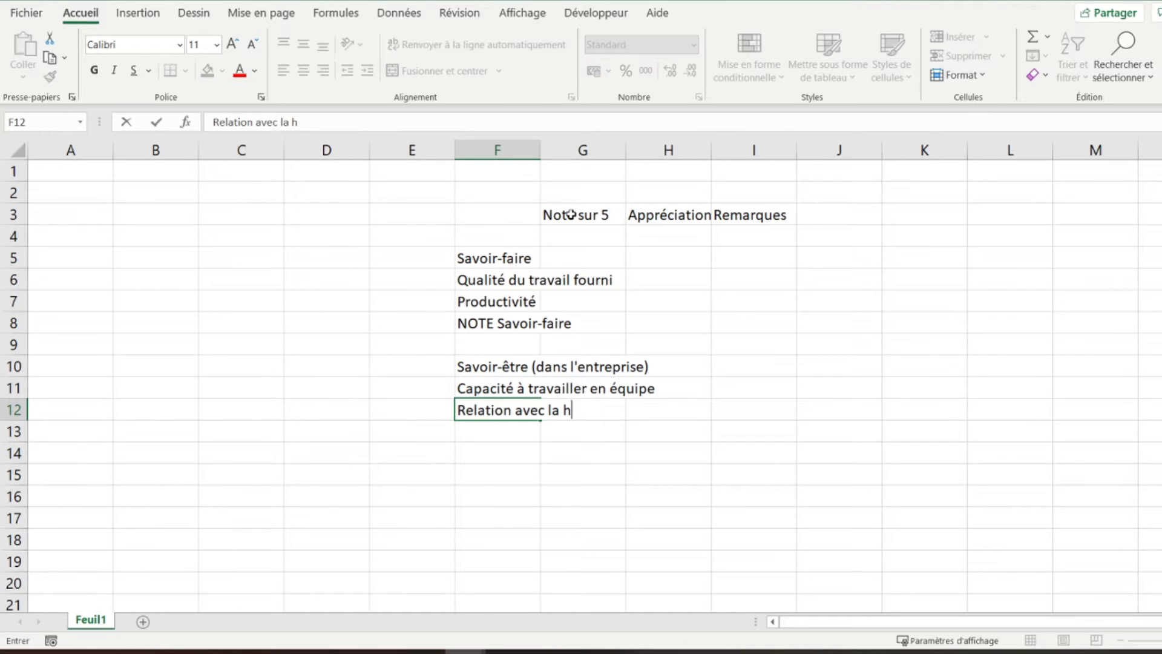
{"action": "type", "text": "iérarchie"}
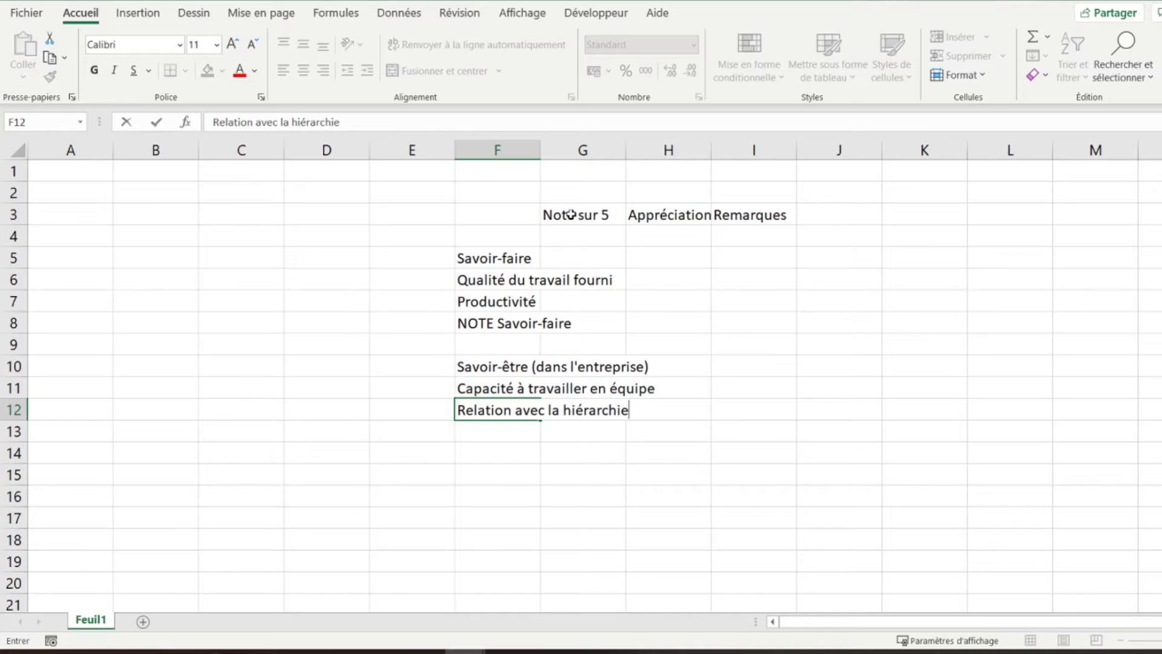
{"action": "key", "text": "Return"}
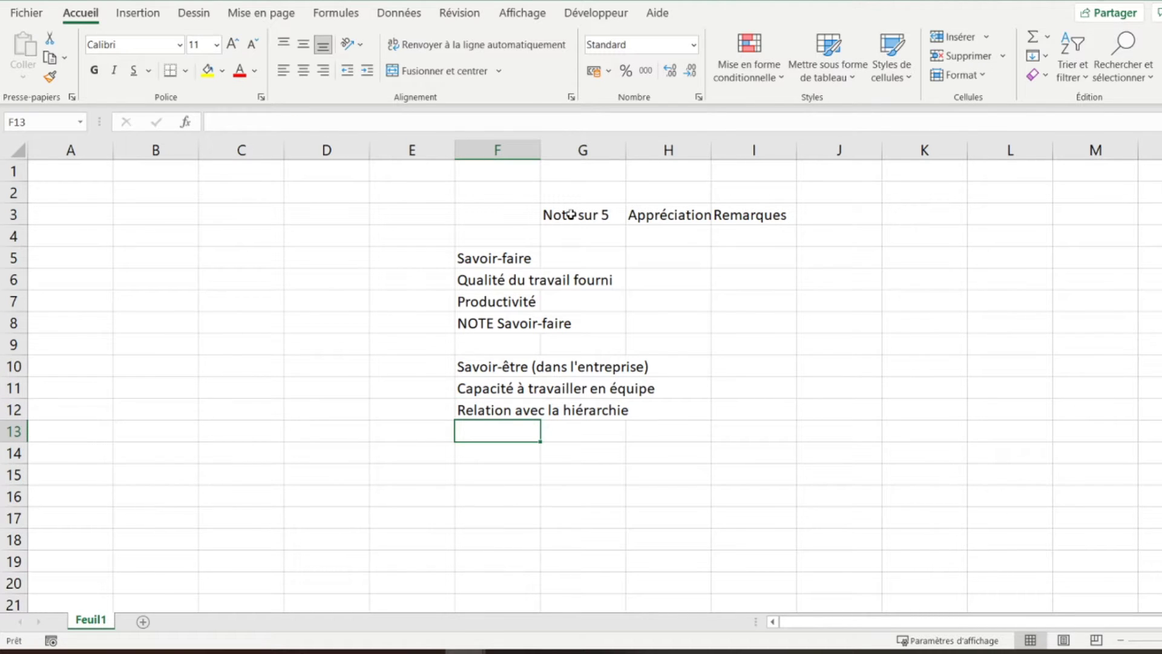
- Add the criterion "Capacité à convaincre" in cell F13 of the Savoir-être section
{"action": "type", "text": "Capa"}
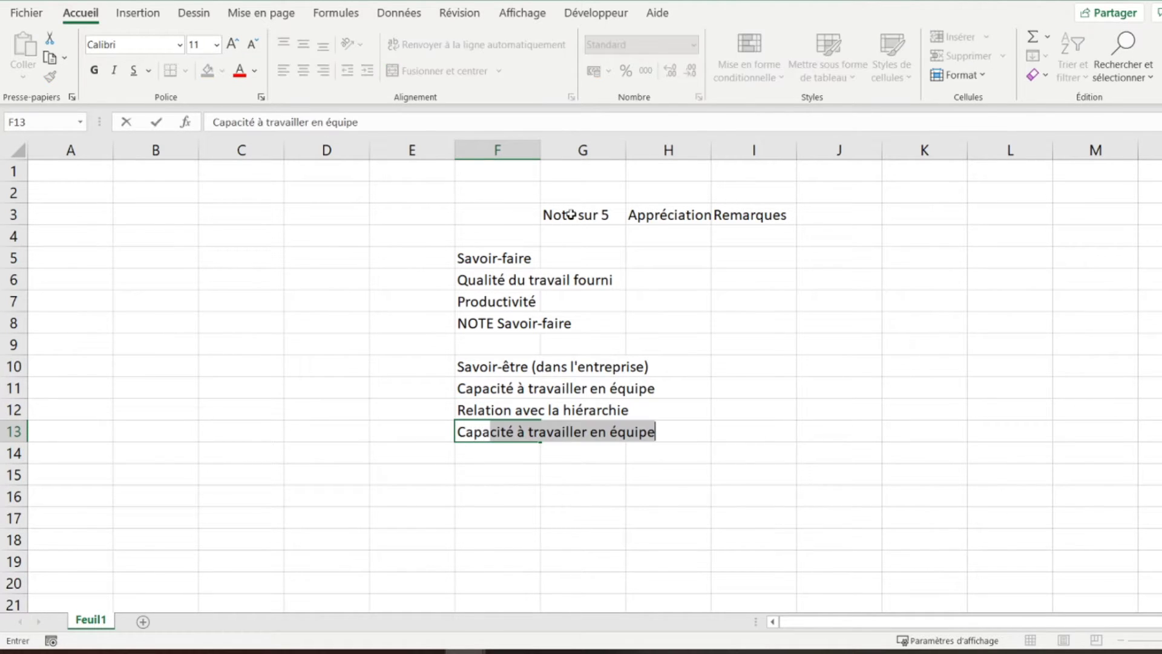
{"action": "type", "text": "cité à "}
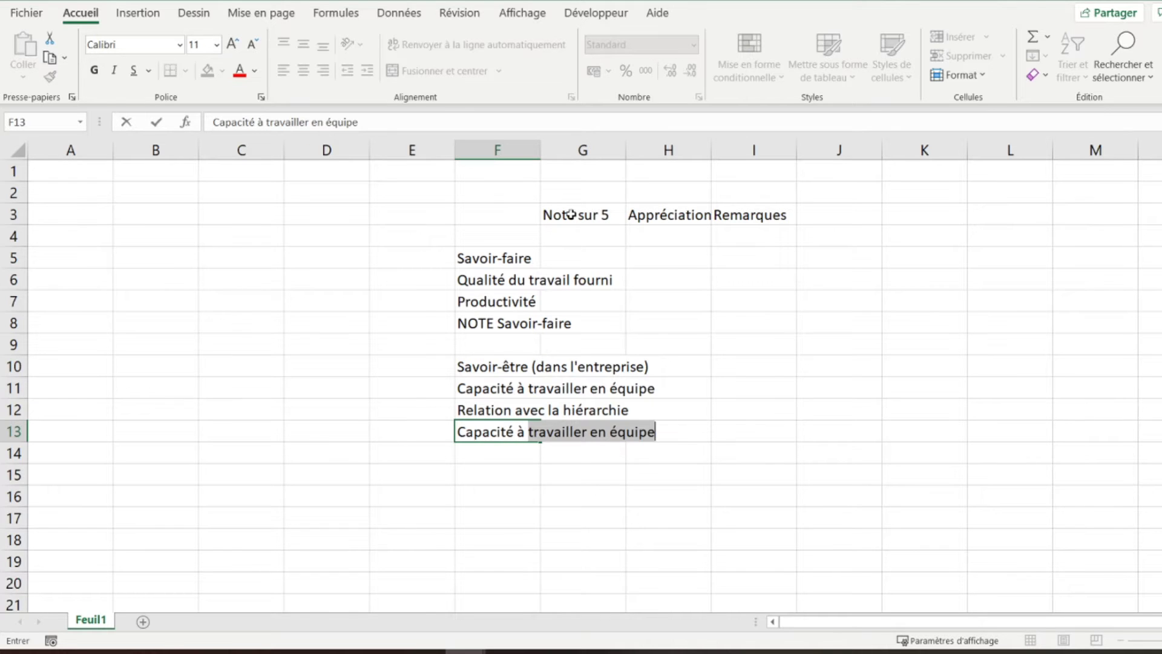
{"action": "type", "text": "convaincre"}
{"action": "key", "text": "Return"}
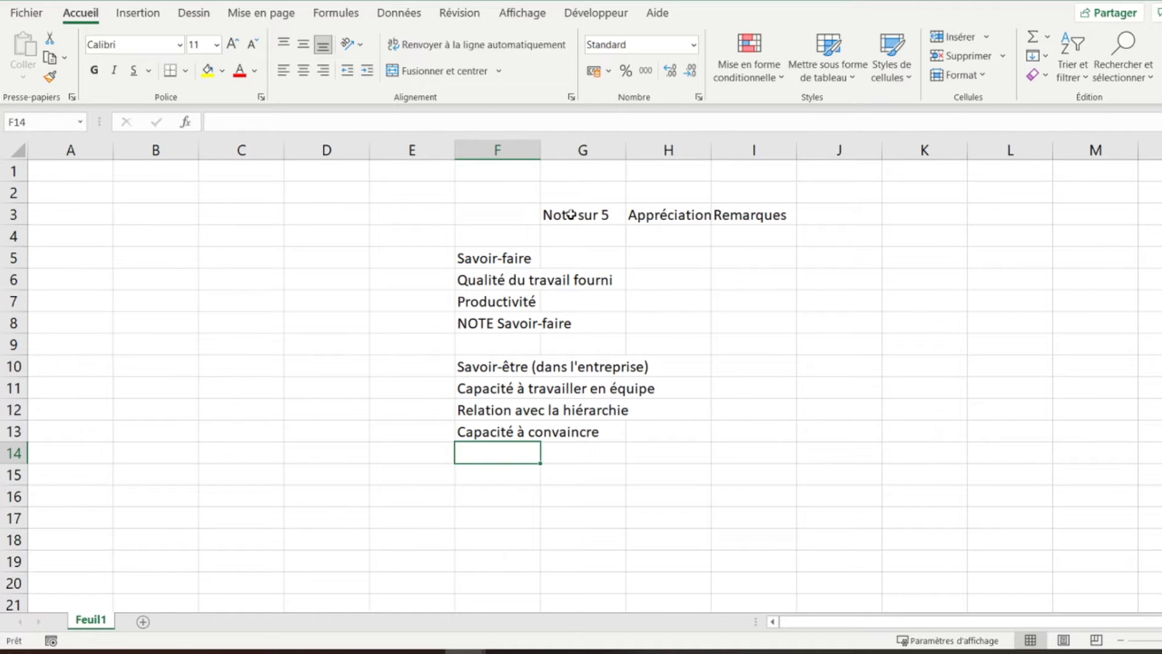
- Add the criteria "Réactivité" in cell F14 and "Respect des délais" in cell F15
{"action": "type", "text": "Réac"}
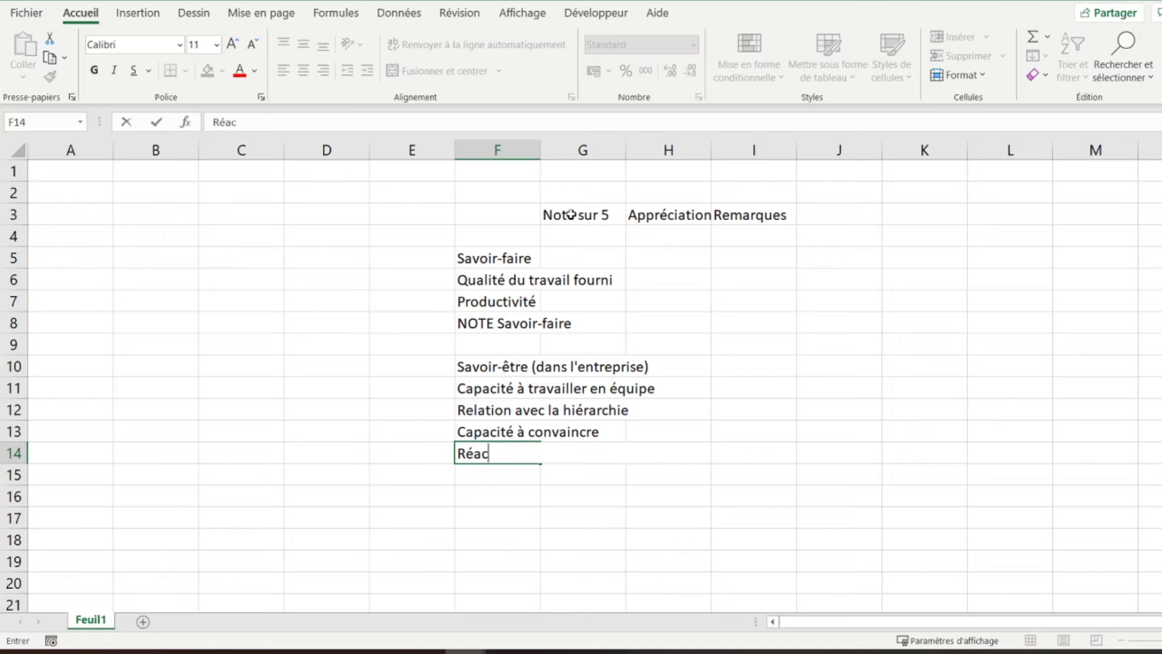
{"action": "type", "text": "tivité"}
{"action": "key", "text": "Return"}
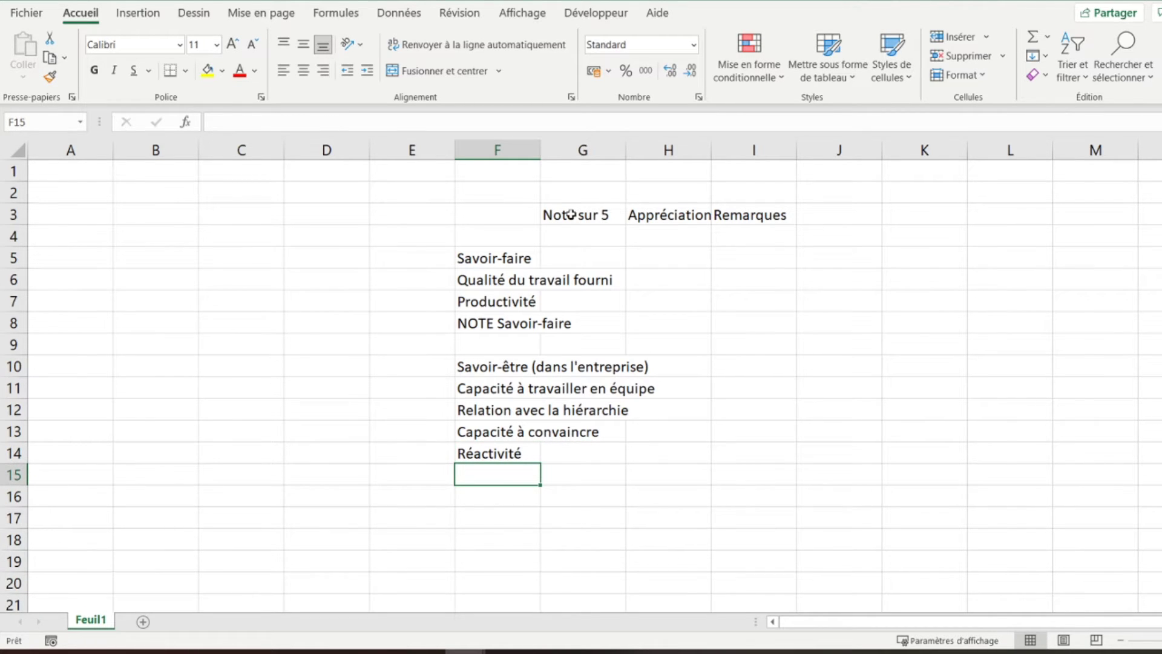
{"action": "type", "text": "Respect"}
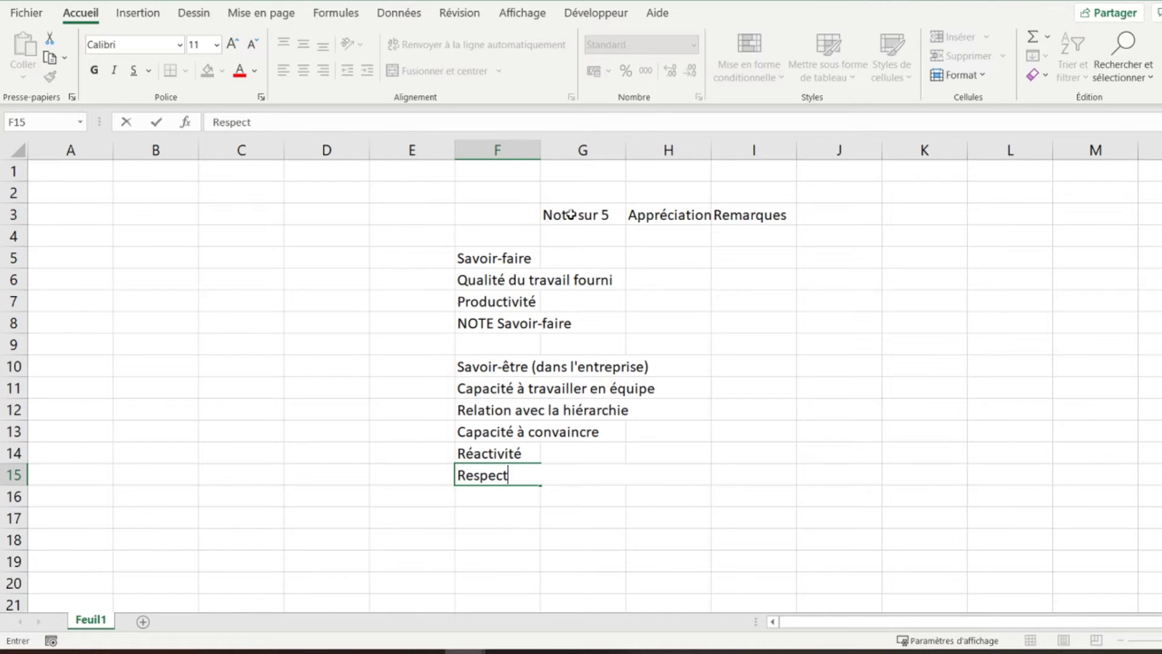
{"action": "type", "text": " des délais"}
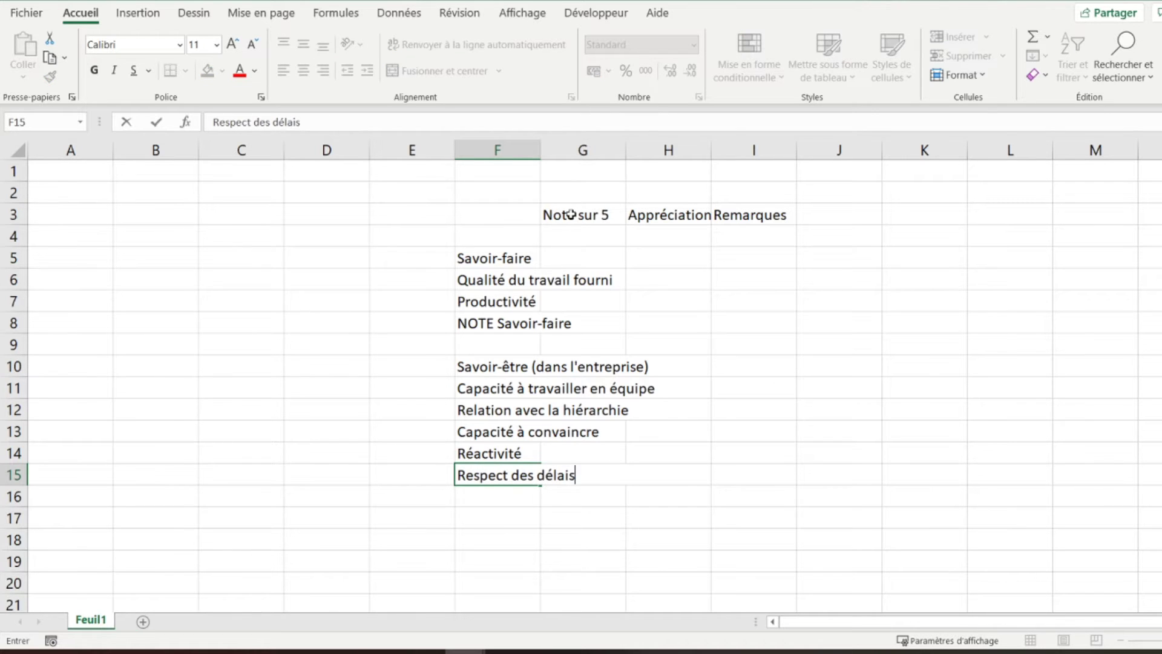
{"action": "key", "text": "Return"}
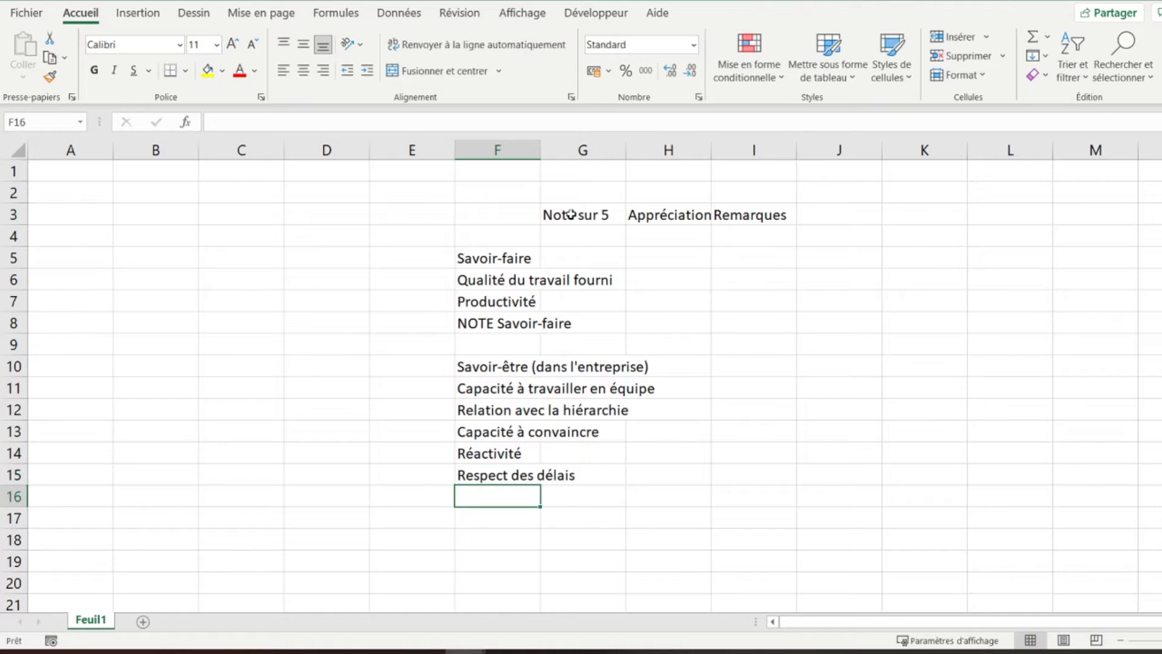
- Add the criteria "Intégrité" in cell F16 and "Respect du règlement" in cell F17
{"action": "type", "text": "In"}
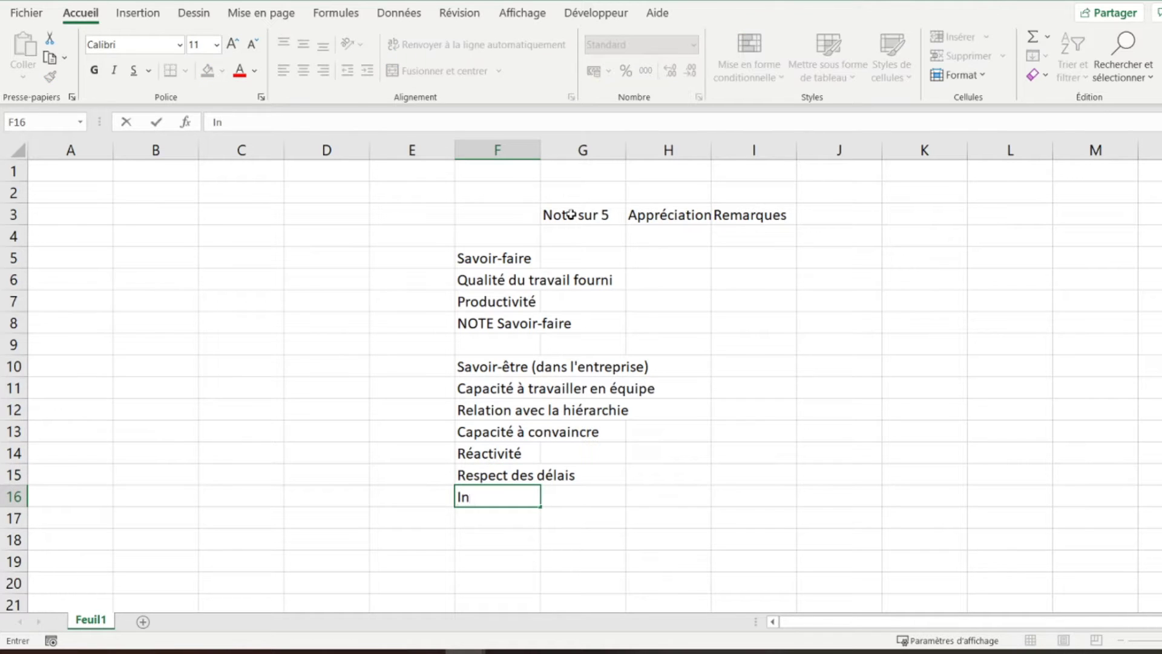
{"action": "type", "text": "tégrité"}
{"action": "key", "text": "Return"}
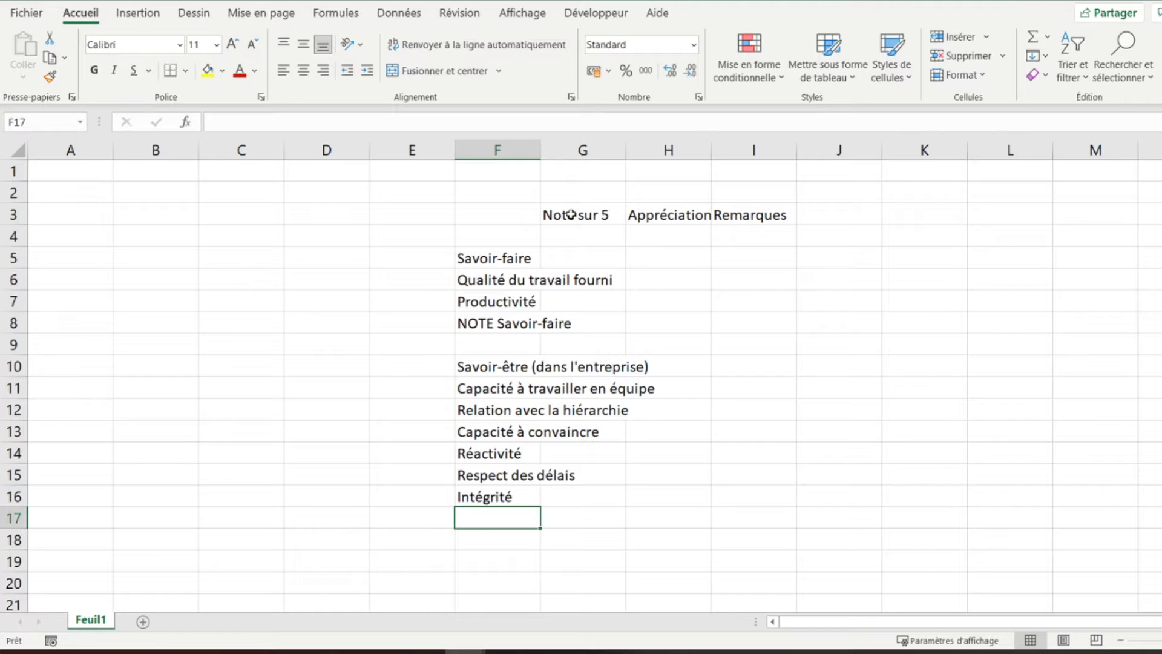
{"action": "type", "text": "Respect du r"}
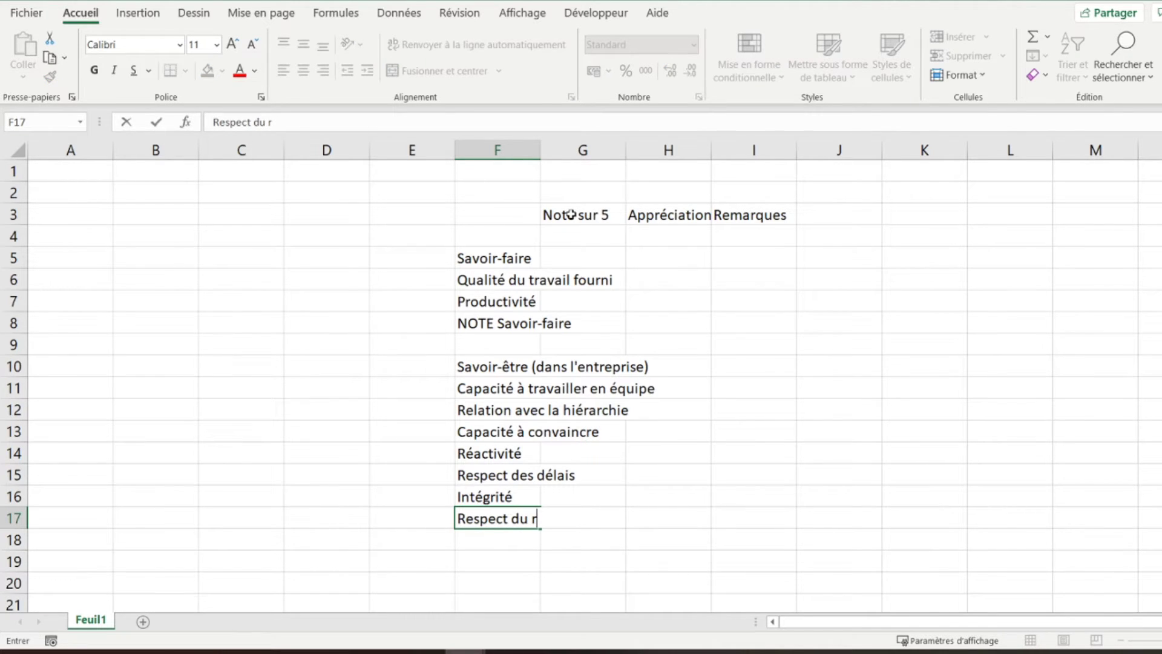
{"action": "type", "text": "èglement"}
{"action": "key", "text": "Return"}
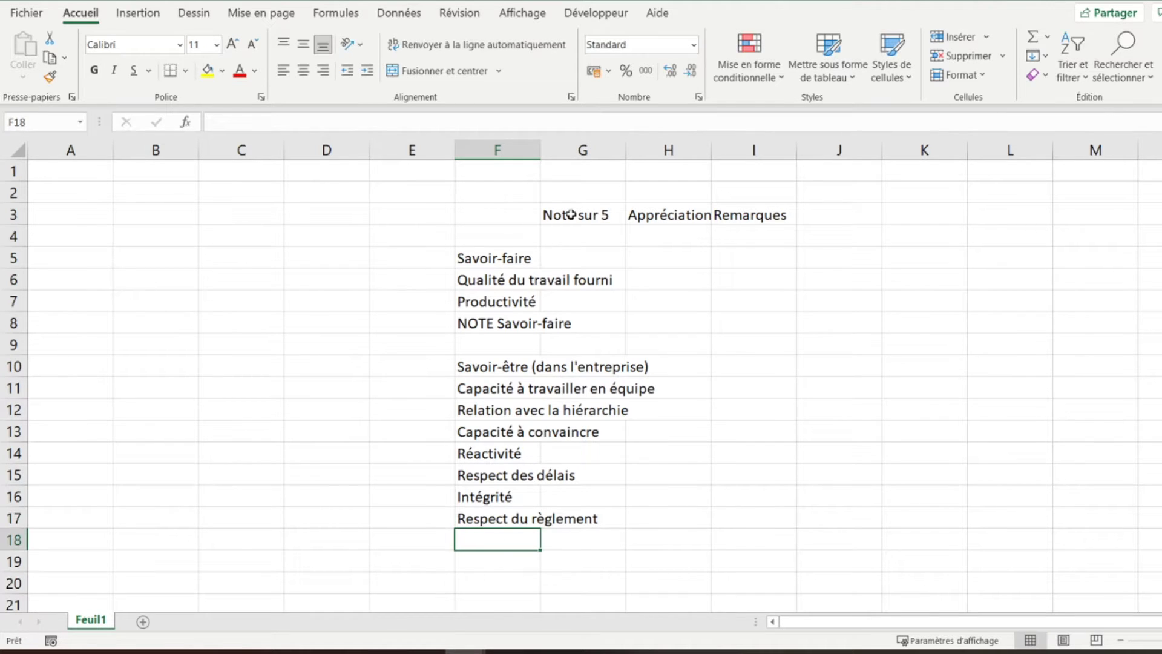
- Enter the section score label "NOTE savoir-être interne" in cell F18 and leave row 19 empty
{"action": "type", "text": "NO"}
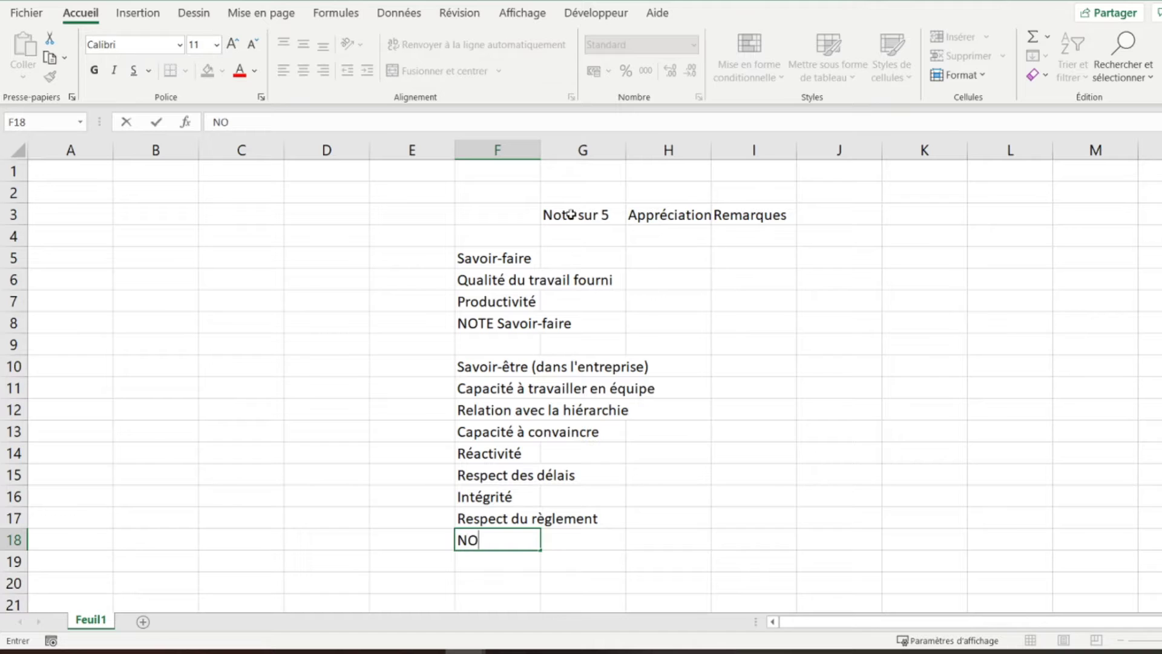
{"action": "type", "text": "TE savoir"}
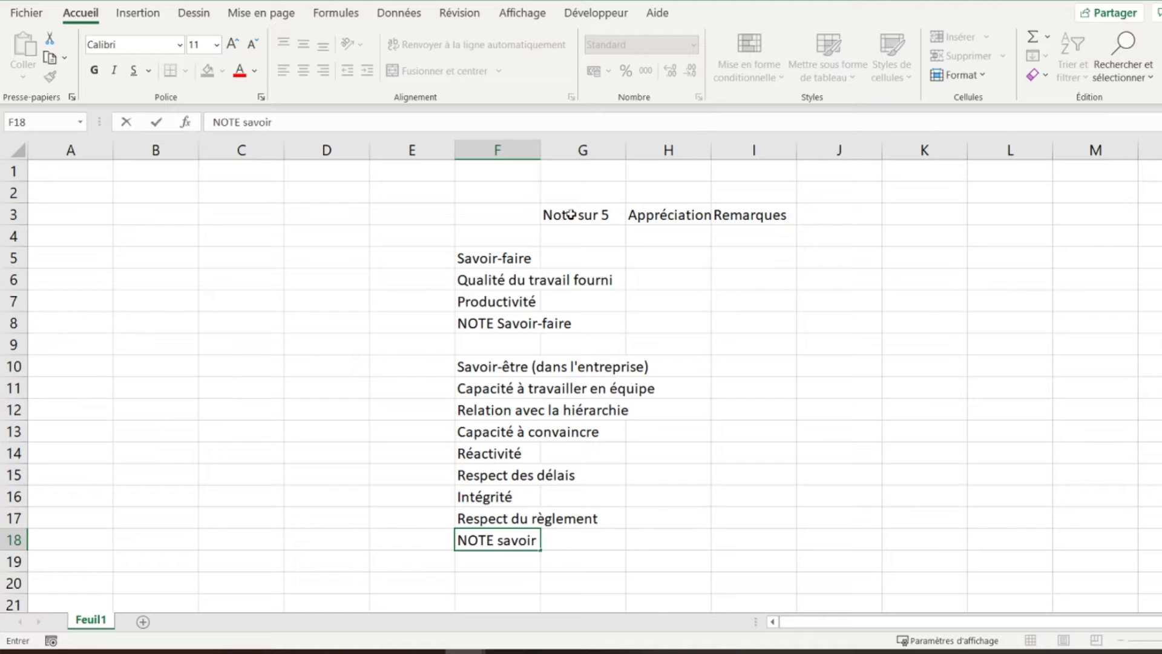
{"action": "type", "text": "-être interne"}
{"action": "key", "text": "Return"}
{"action": "key", "text": "Return"}
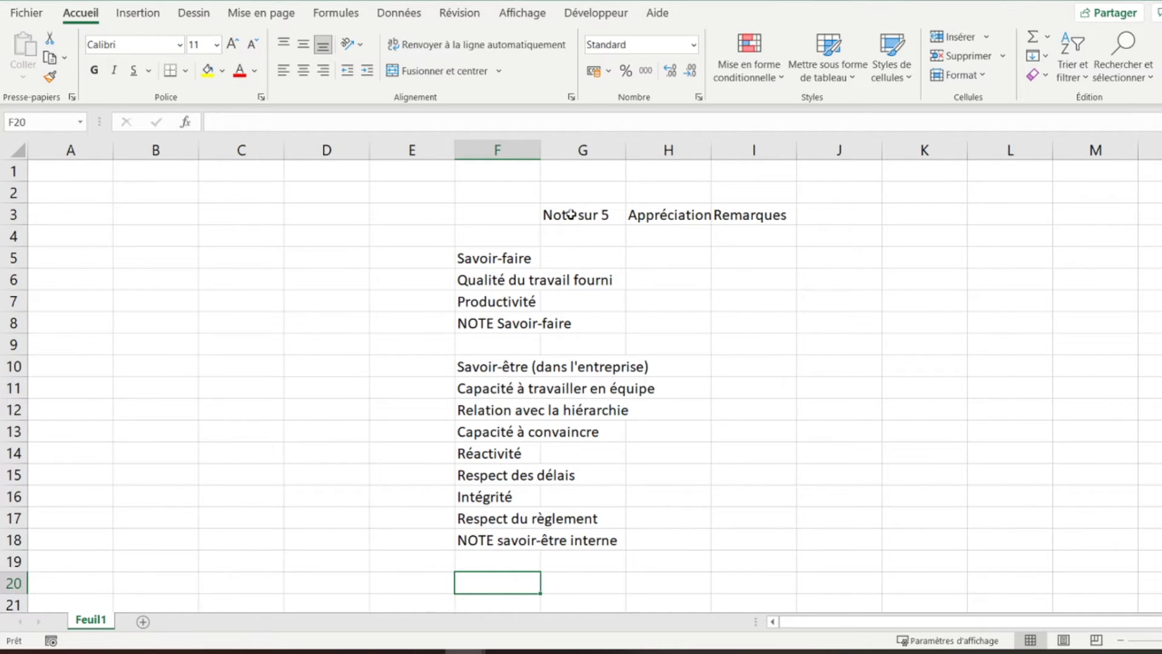
- Enter the section heading "Savoir-être (avec les tiers)" in cell F20
{"action": "type", "text": "Savoir-être ("}
{"action": "type", "text": "avec les tiers"}
{"action": "key", "text": "Return"}
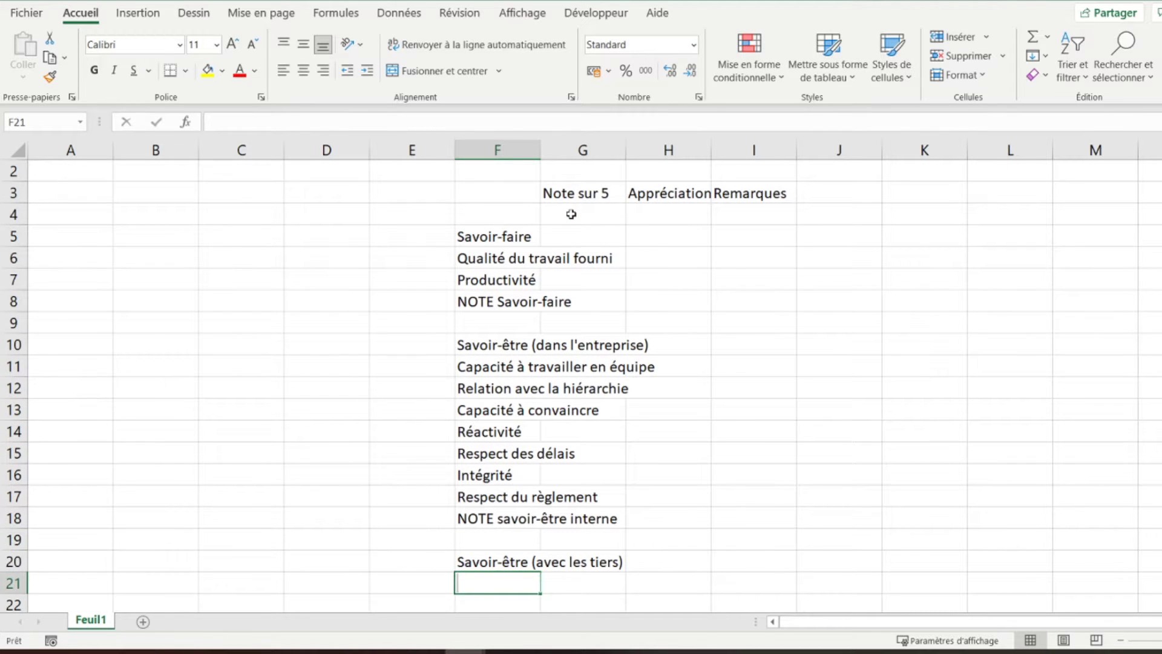
- List the criteria "Service client", "Contact client", "Ponctualité" and "Gestion des dossiers" in cells F21 to F24
{"action": "type", "text": "Service client"}
{"action": "key", "text": "Return"}
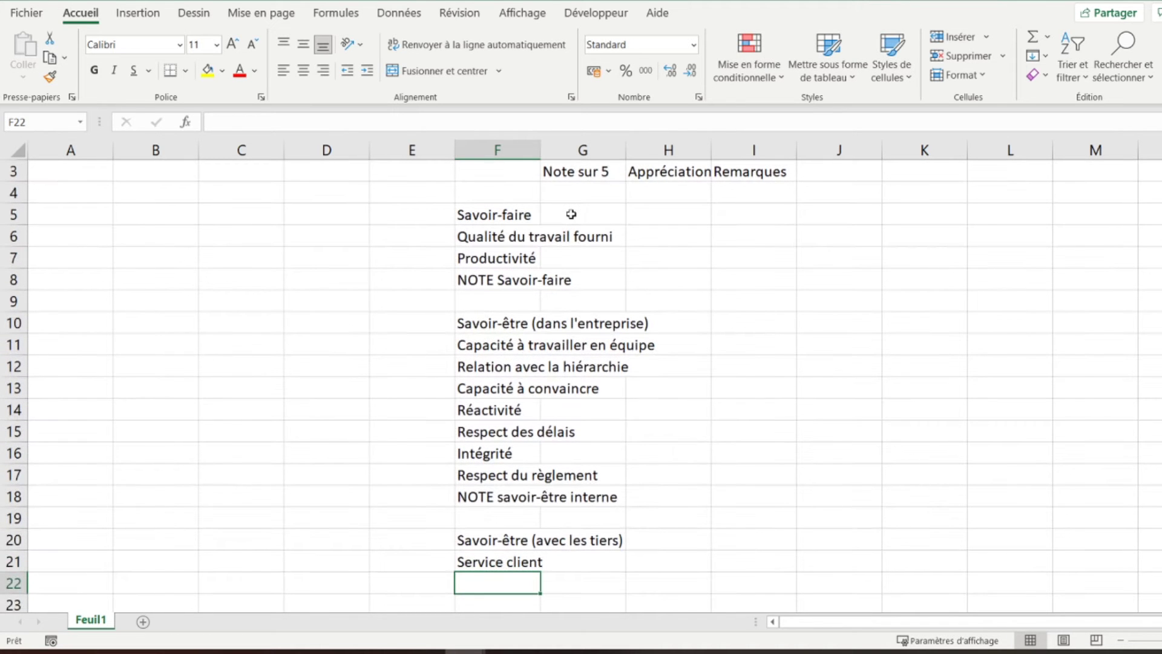
{"action": "type", "text": "Contact client"}
{"action": "key", "text": "Return"}
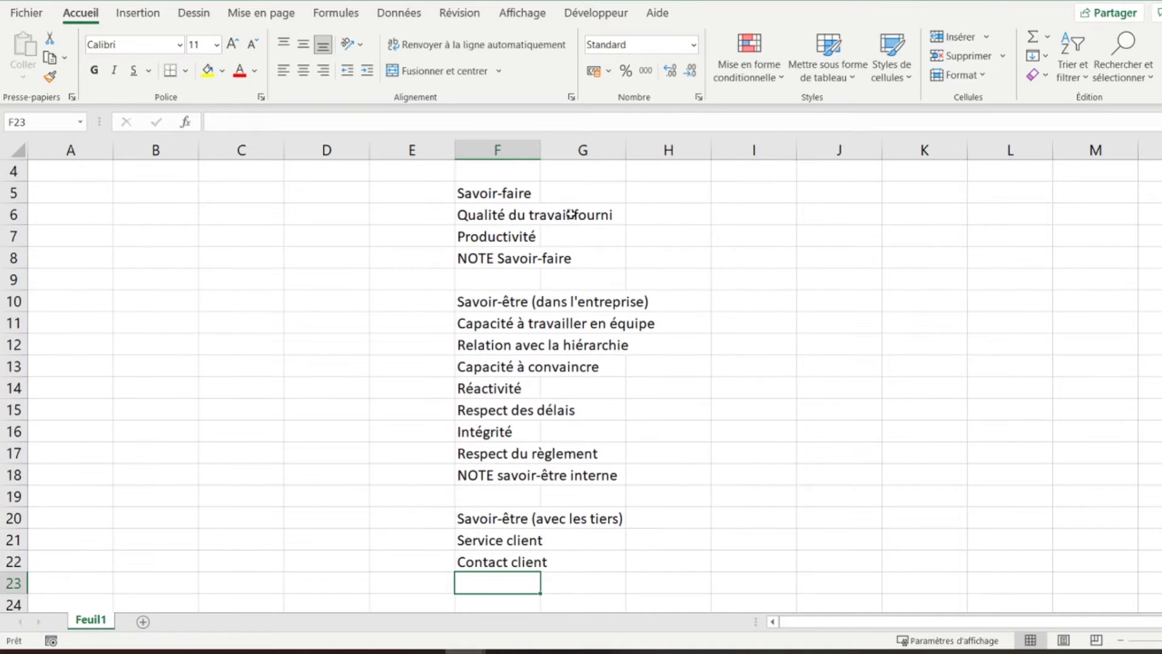
{"action": "type", "text": "Ponctualité"}
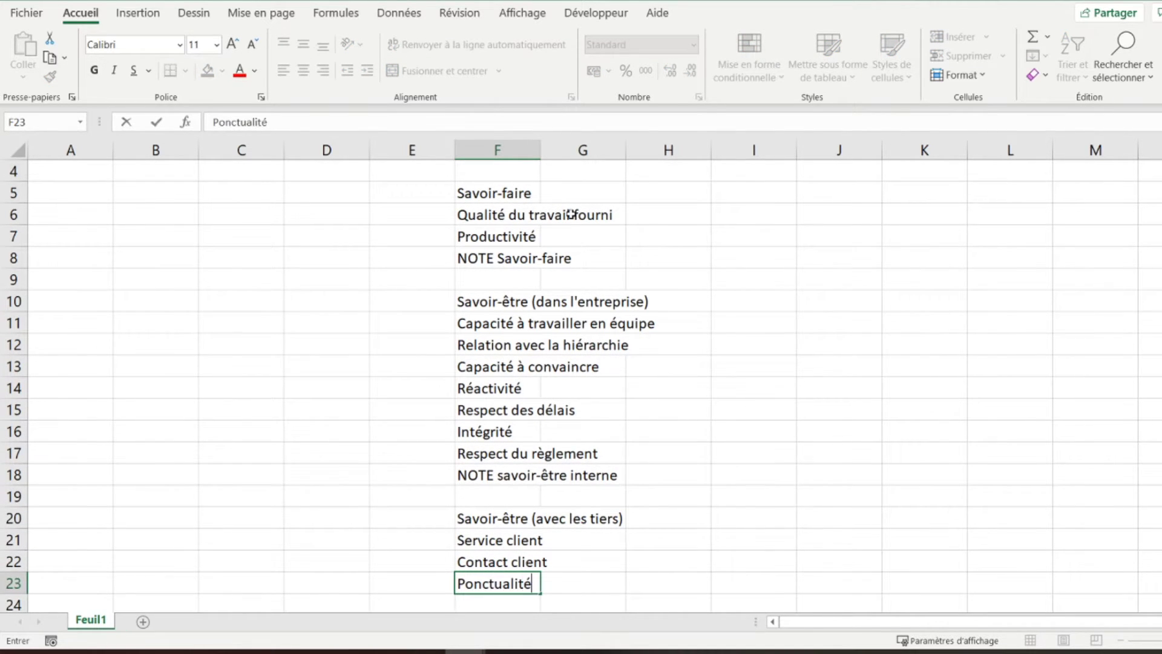
{"action": "key", "text": "Return"}
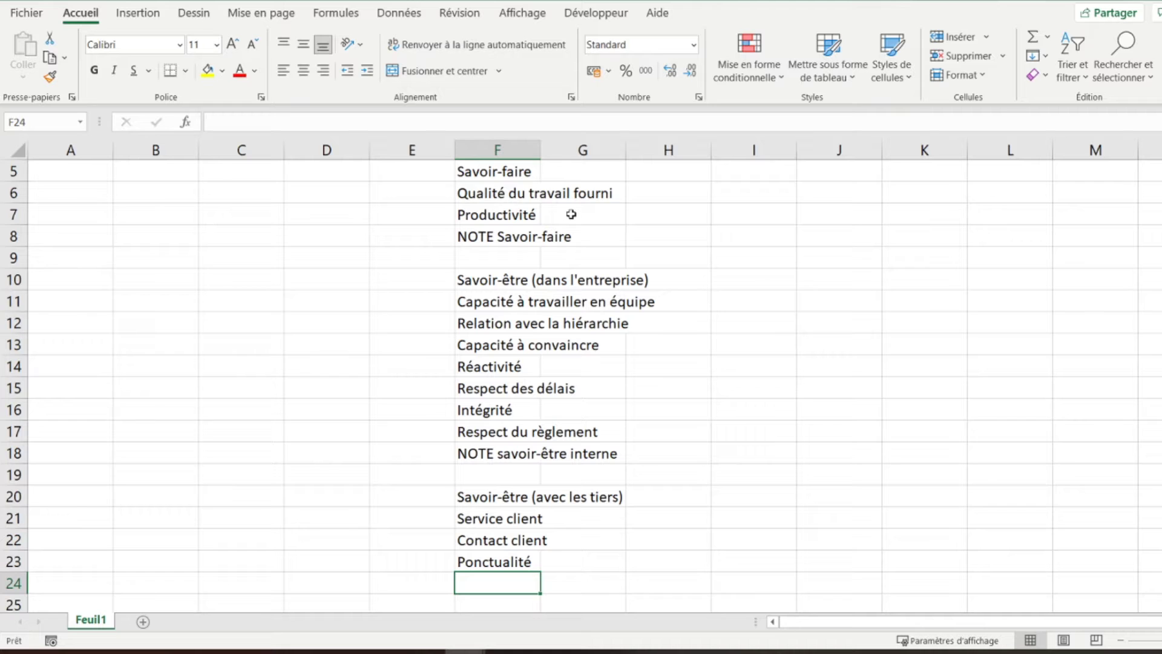
{"action": "type", "text": "Gesti"}
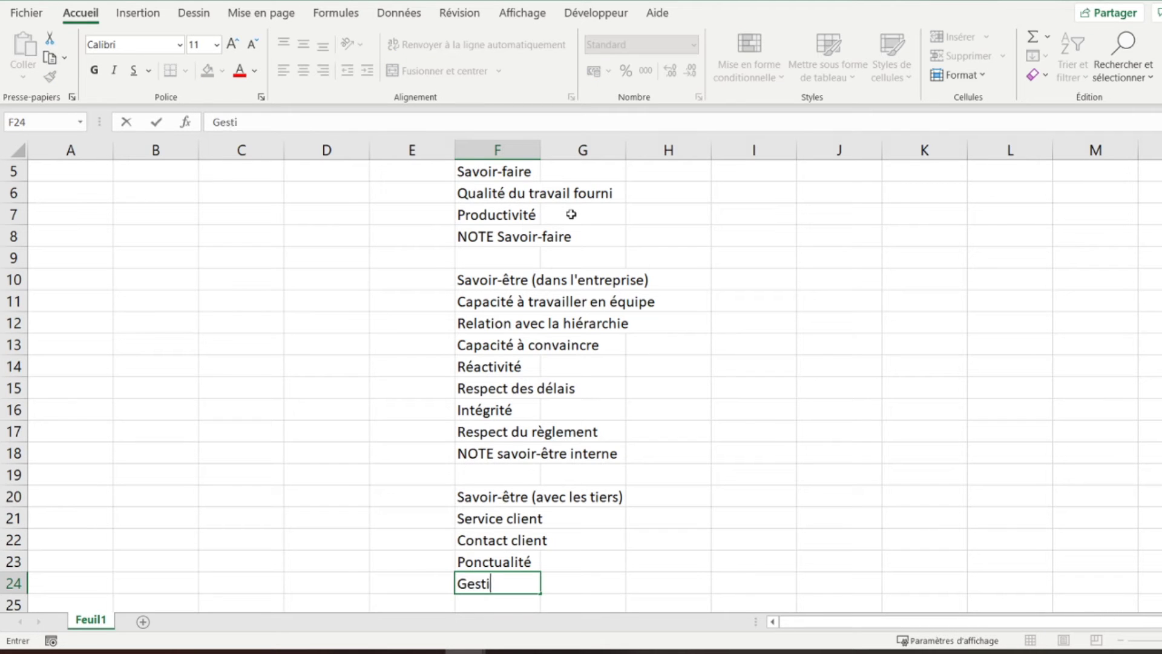
{"action": "type", "text": "on des dossiers"}
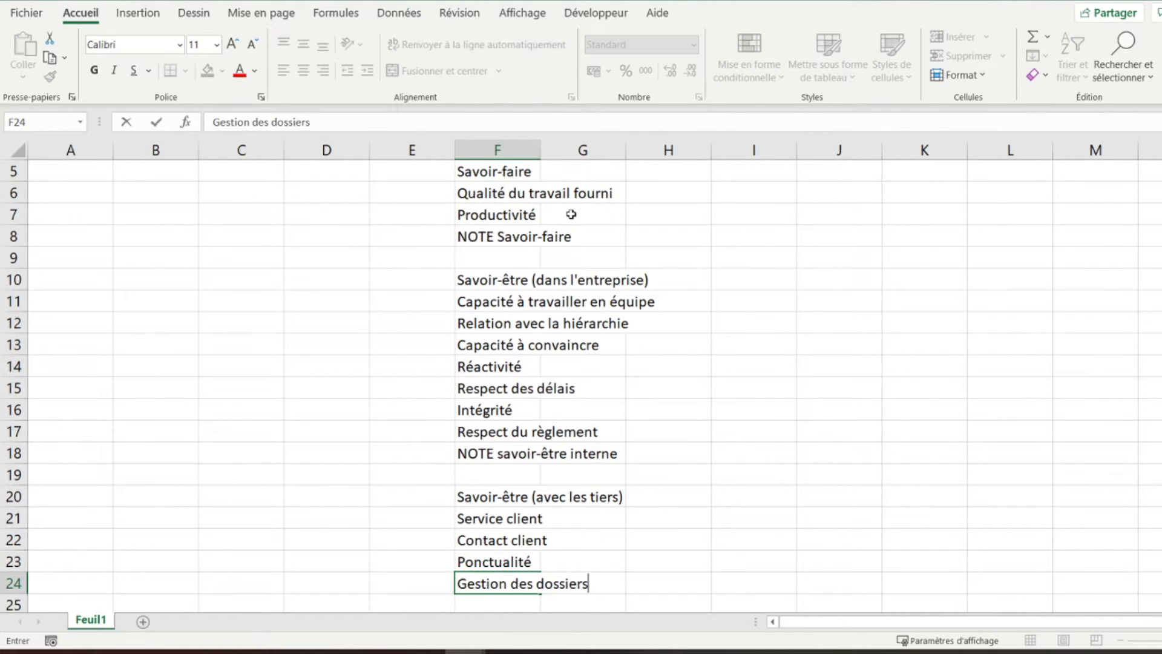
{"action": "key", "text": "Return"}
- Enter the section score label "NOTE savoir-être externe" in cell F25, with NOTE in capitals
{"action": "type", "text": "Note"}
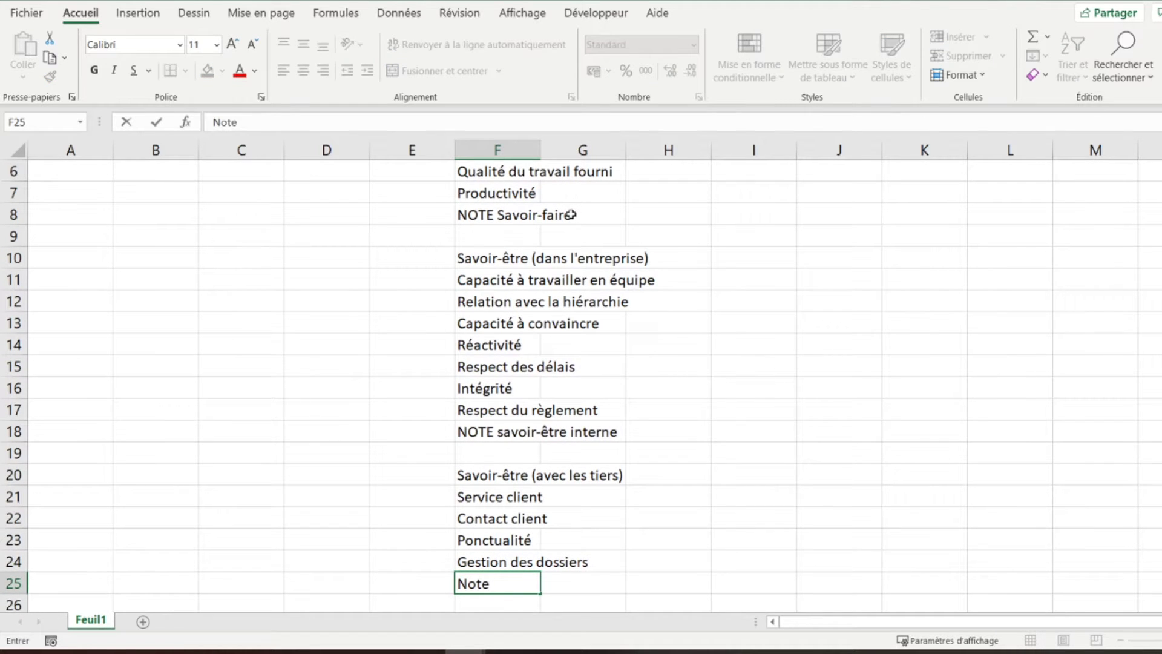
{"action": "type", "text": " savoir-être"}
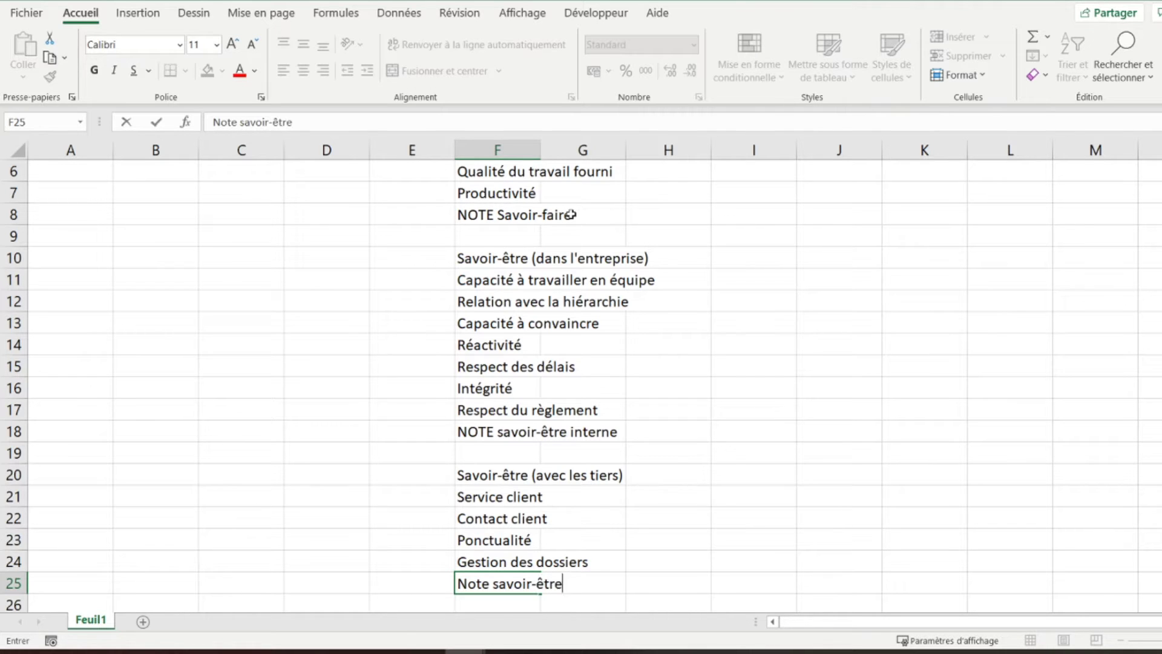
{"action": "type", "text": " externe"}
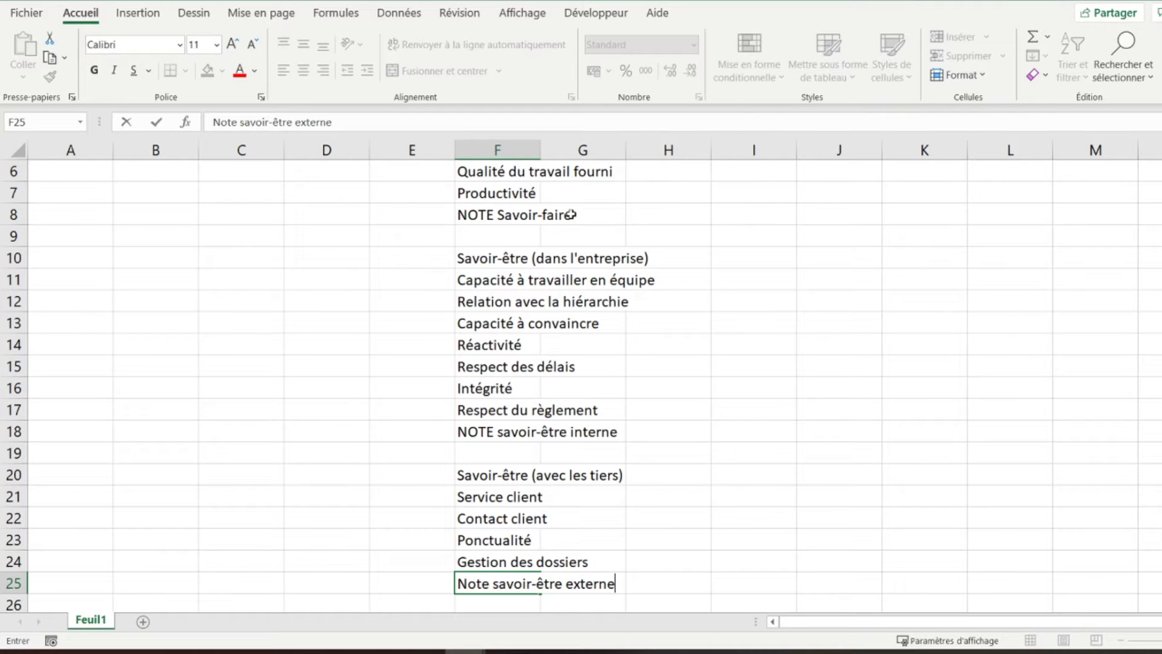
{"action": "left_click_drag", "start_coordinate": [490, 584], "coordinate": [471, 587]}
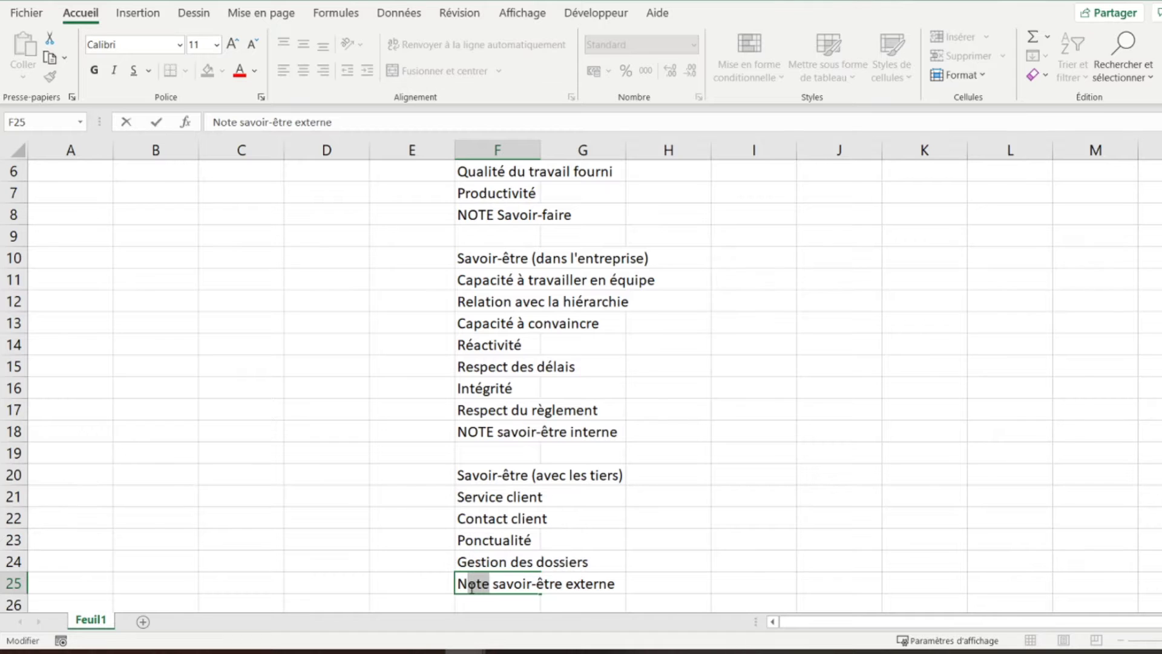
{"action": "type", "text": "OTE"}
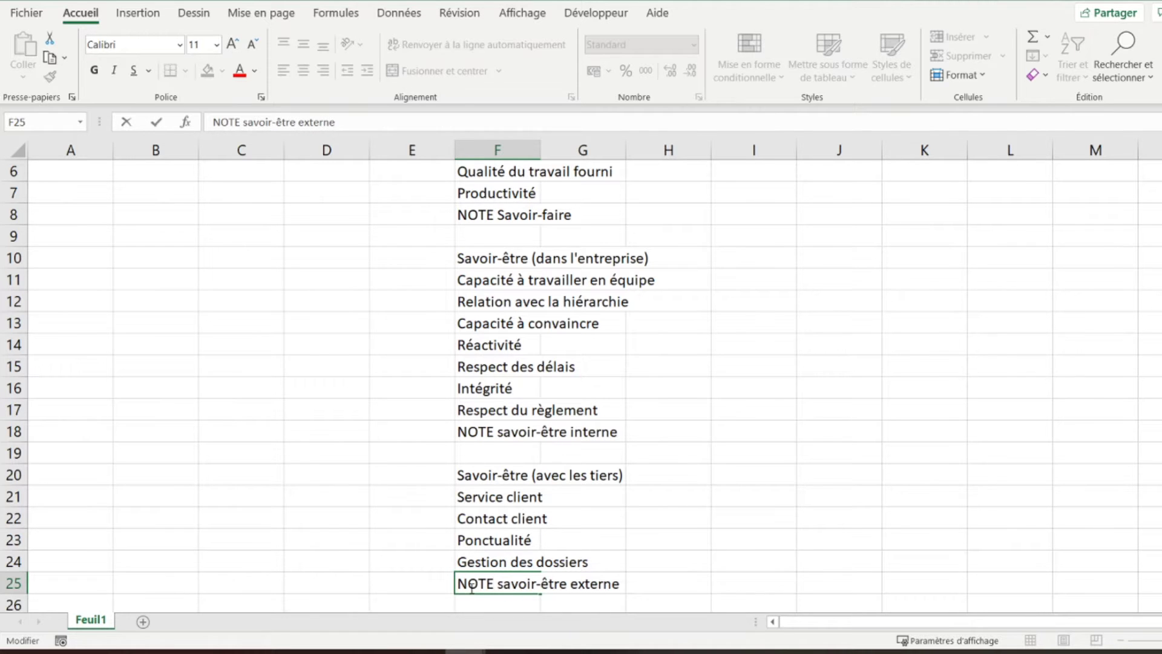
{"action": "key", "text": "Return"}
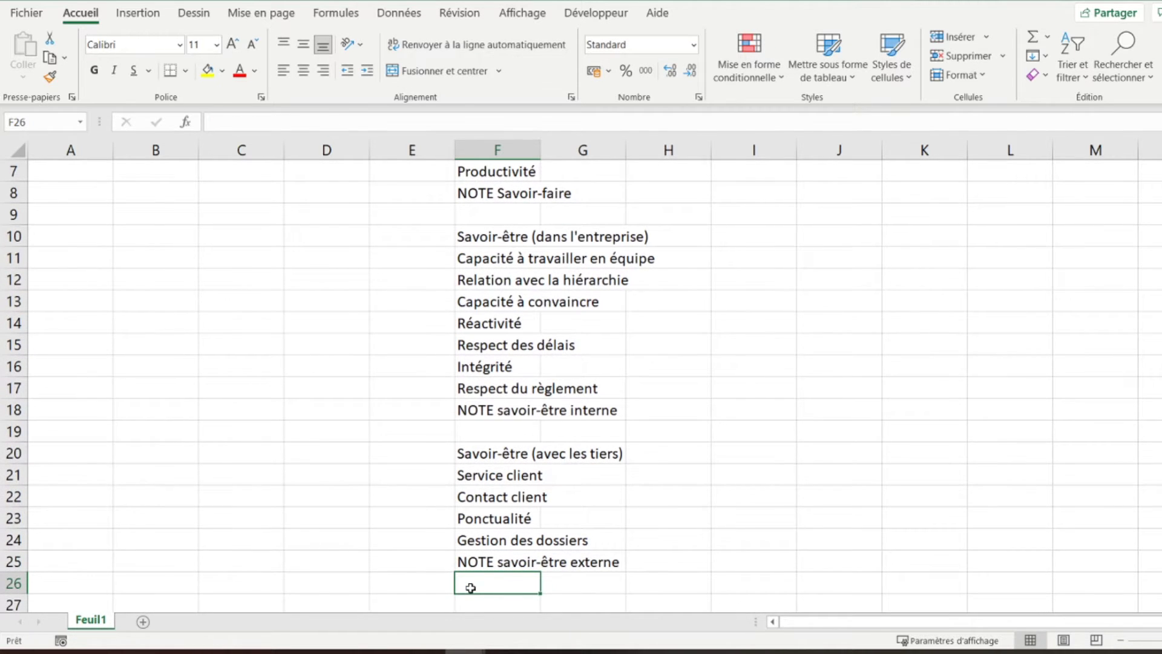
- Leave row 26 empty and enter the overall score label "NOTE FINALE" in cell F27
{"action": "scroll", "coordinate": [471, 587], "scroll_direction": "down", "scroll_amount": 1}
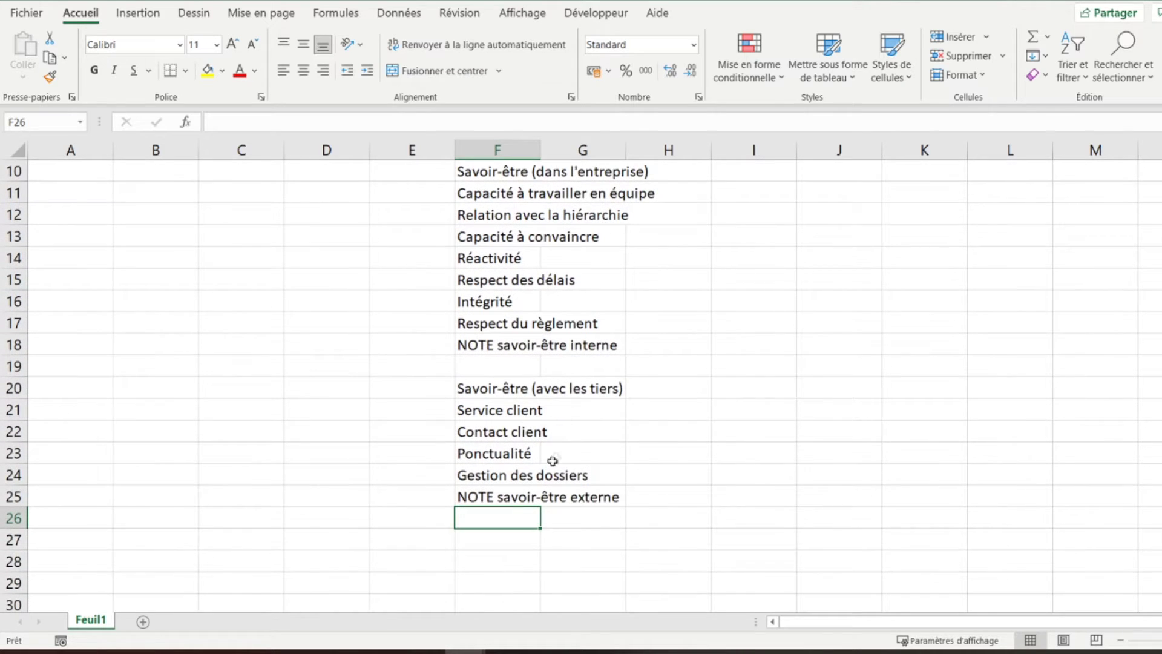
{"action": "scroll", "coordinate": [553, 461], "scroll_direction": "down", "scroll_amount": 1}
{"action": "left_click", "coordinate": [498, 474]}
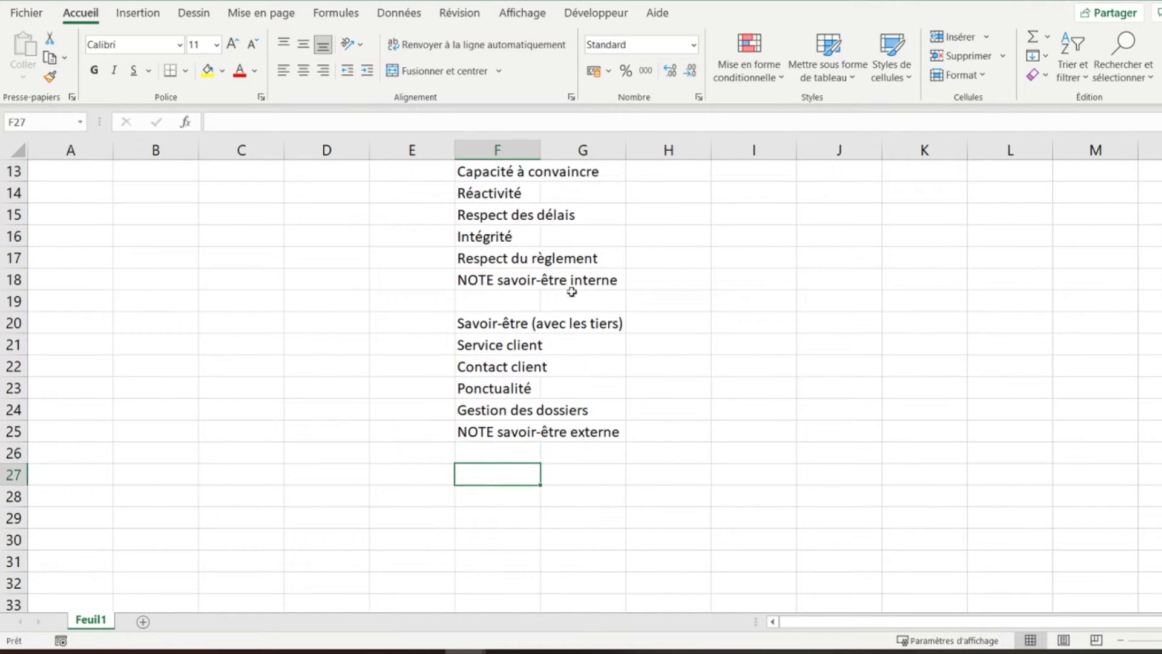
{"action": "type", "text": "NO"}
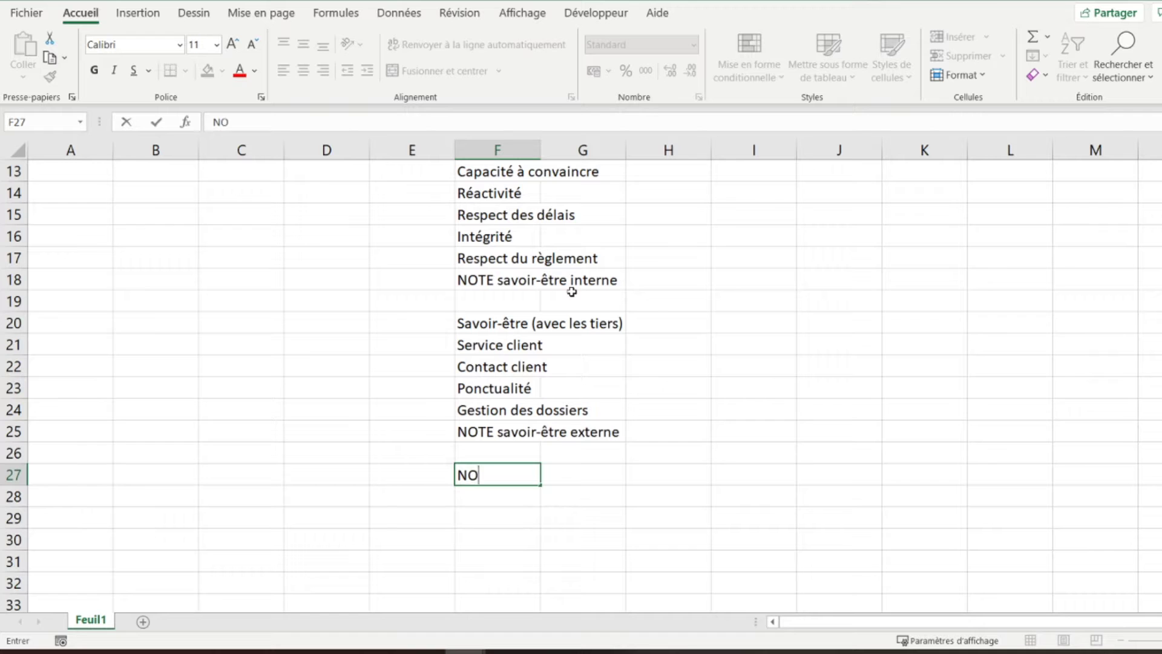
{"action": "type", "text": "TE FINALE"}
{"action": "key", "text": "Return"}
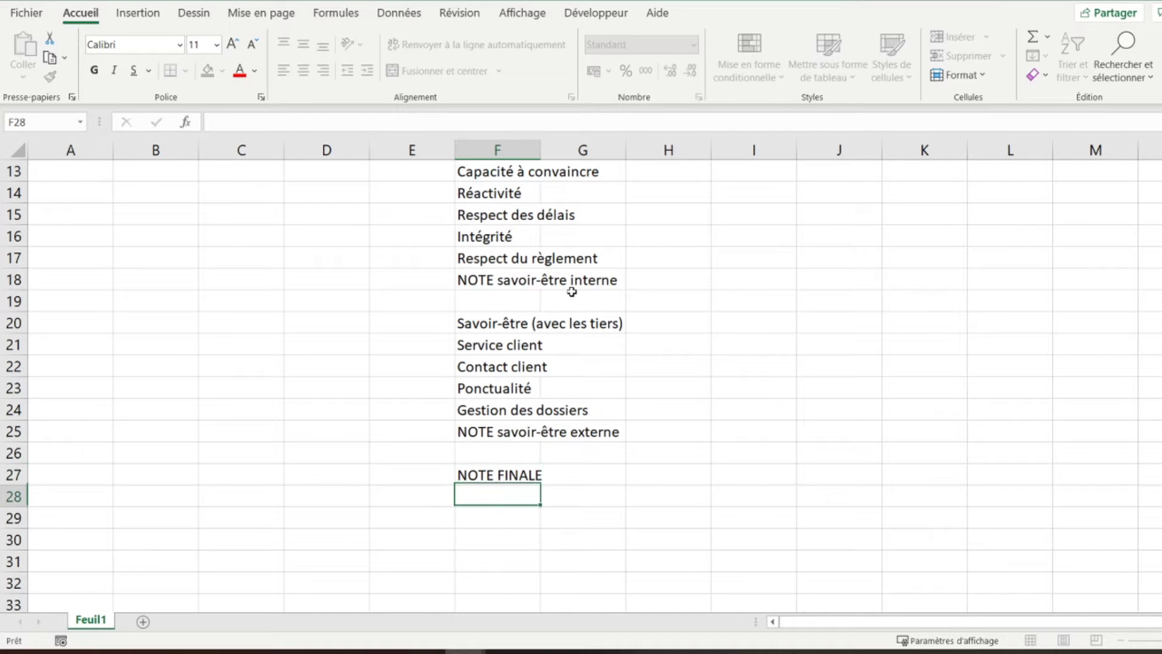
{"action": "key", "text": "Up"}
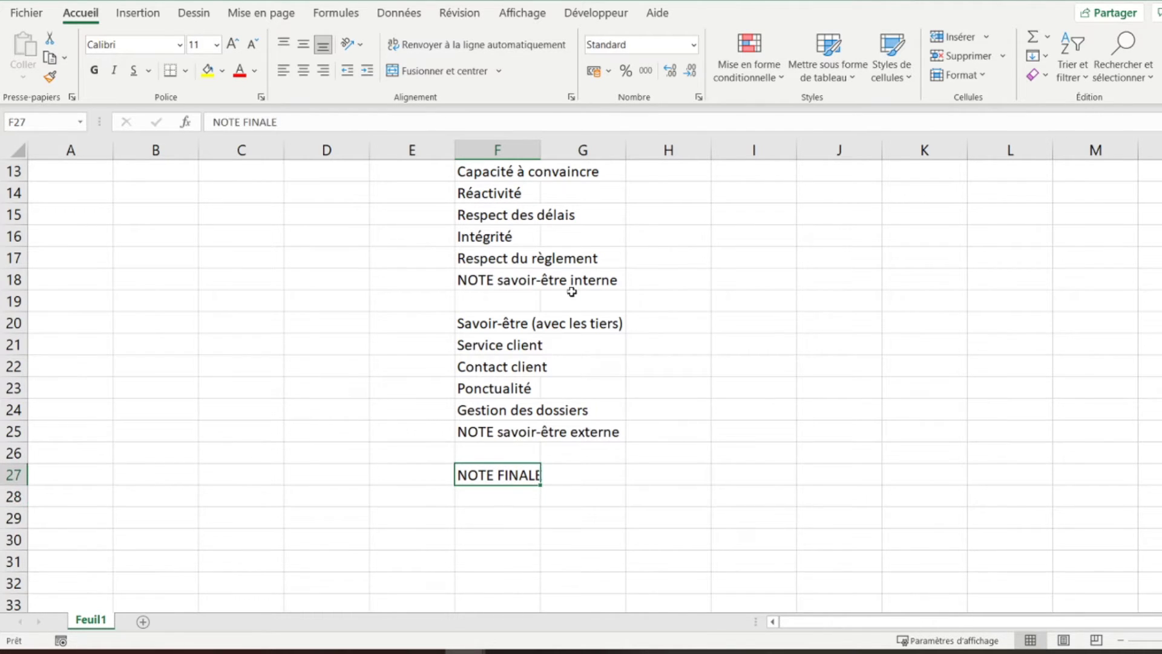
- Autofit the widths of columns F and H to their contents and select the header cells G3:I3
{"action": "scroll", "coordinate": [572, 291], "scroll_direction": "up", "scroll_amount": 4}
{"action": "double_click", "coordinate": [538, 158]}
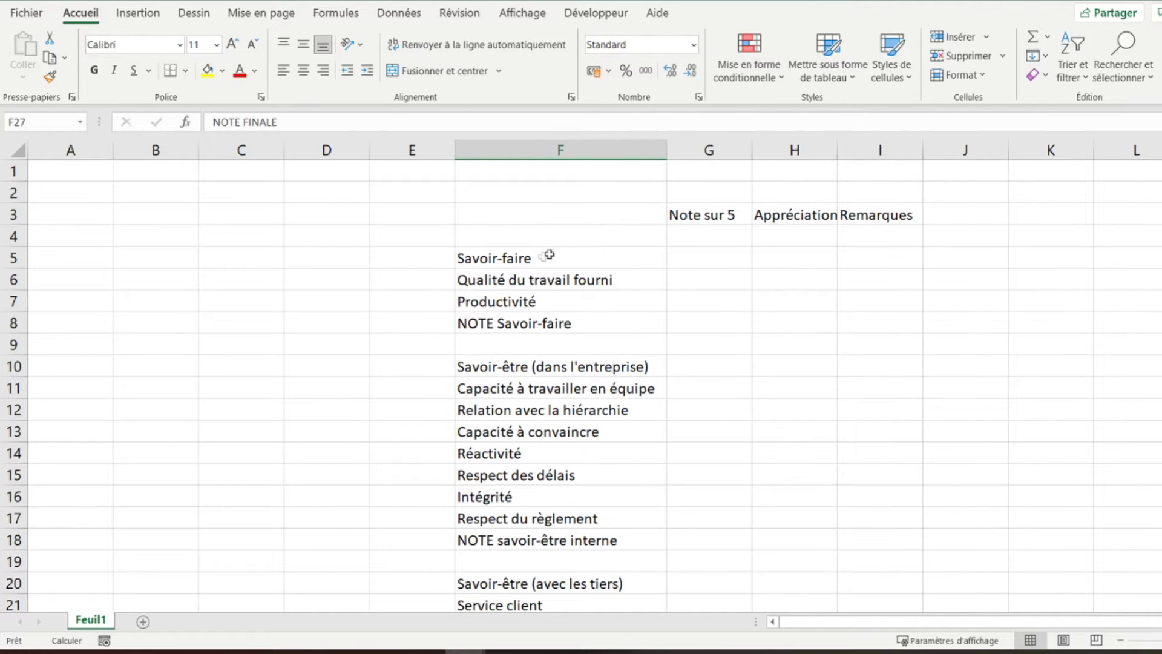
{"action": "left_click", "coordinate": [521, 260]}
{"action": "left_click_drag", "start_coordinate": [709, 221], "coordinate": [877, 217]}
{"action": "double_click", "coordinate": [838, 162]}
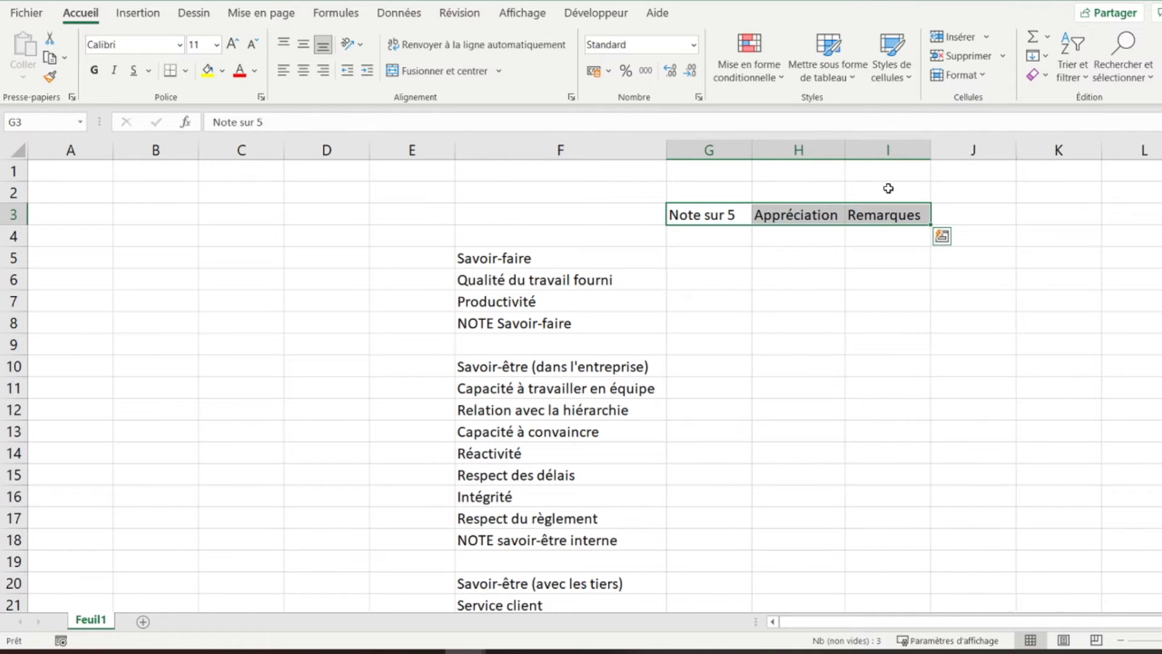
- Give the headers in G3:I3 a light grey fill and bold text
{"action": "left_click", "coordinate": [223, 71]}
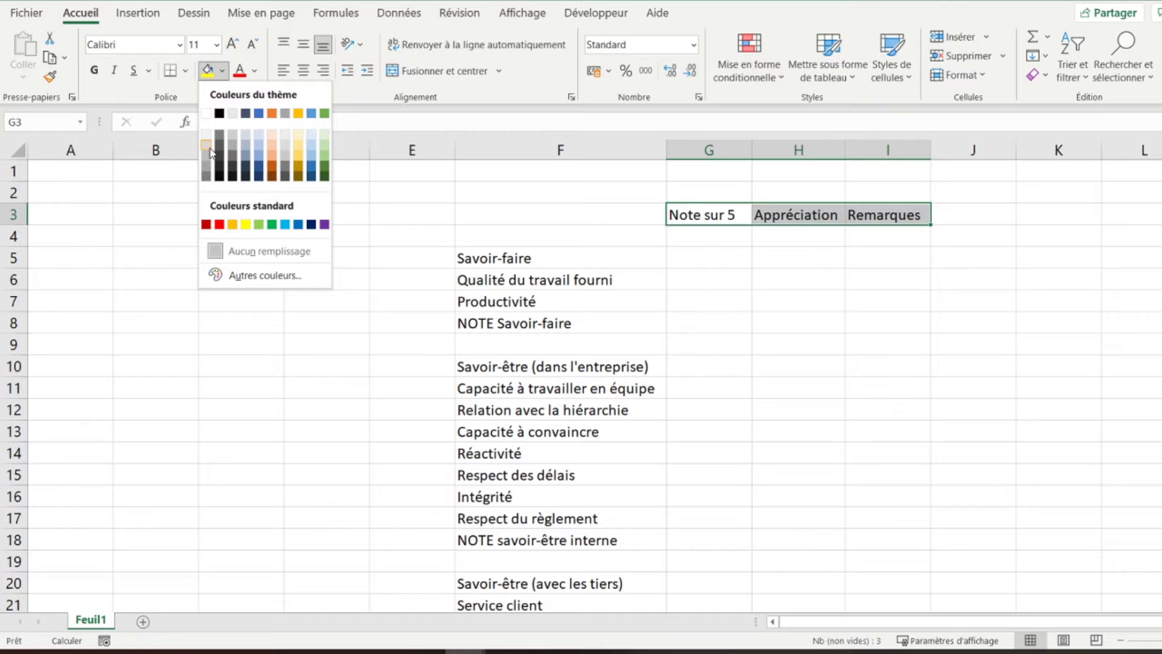
{"action": "left_click", "coordinate": [202, 151]}
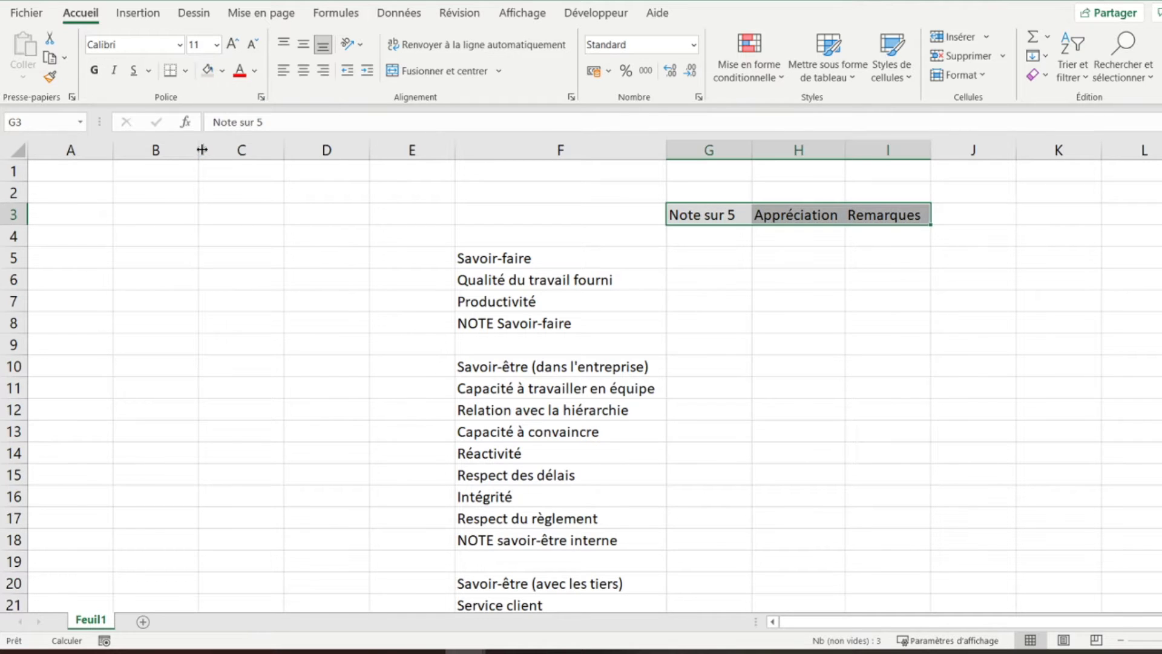
{"action": "left_click", "coordinate": [100, 72]}
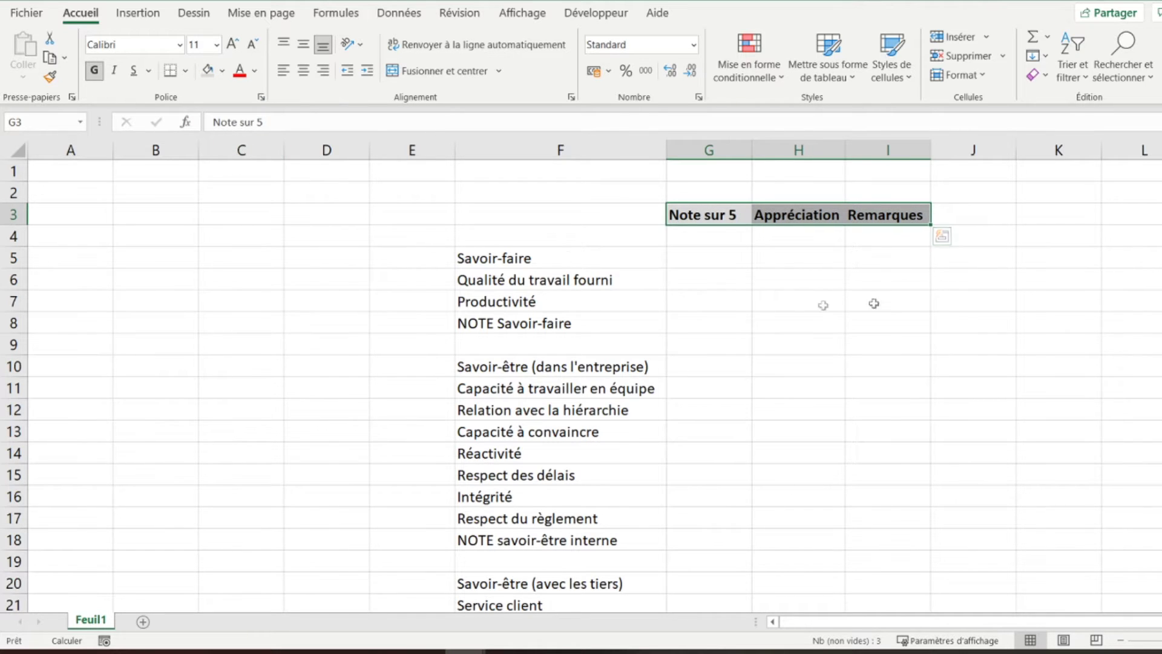
- Apply all borders to the headers in G3:I3 and centre their text horizontally and vertically
{"action": "left_click", "coordinate": [186, 71]}
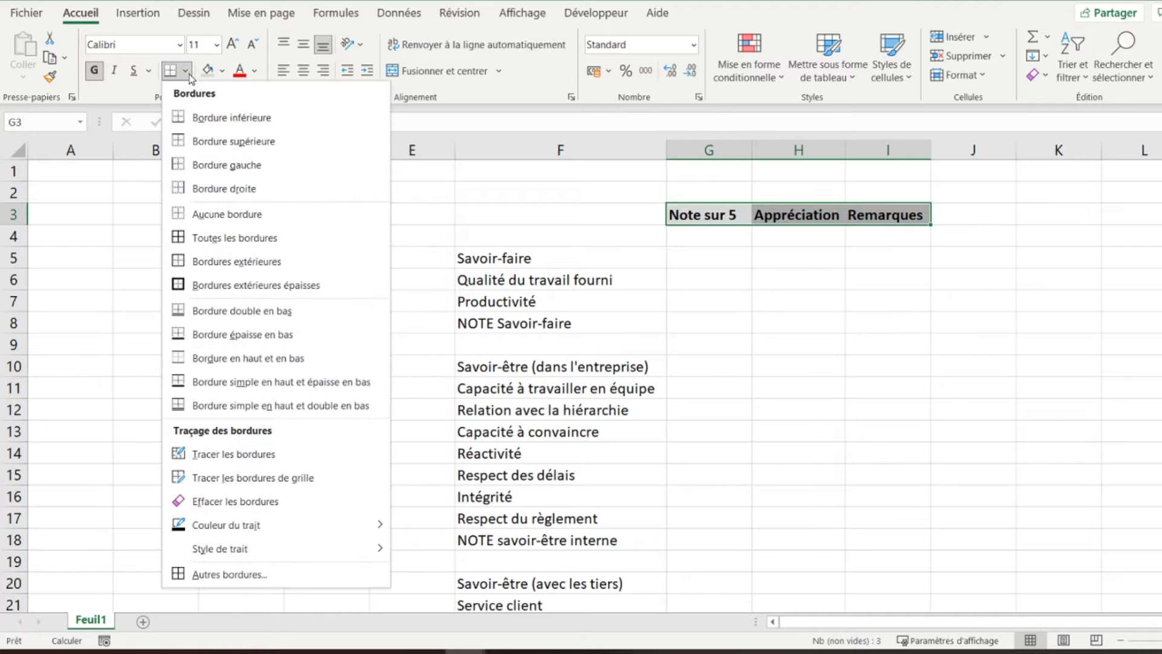
{"action": "left_click", "coordinate": [217, 239]}
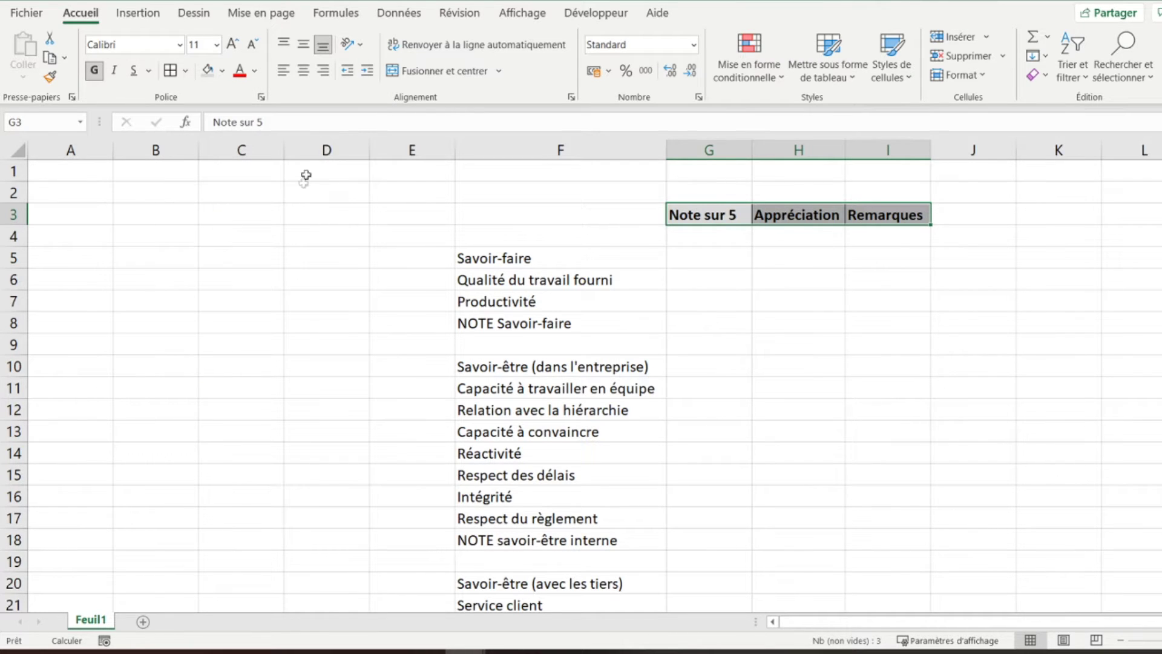
{"action": "left_click", "coordinate": [303, 70]}
{"action": "left_click", "coordinate": [303, 44]}
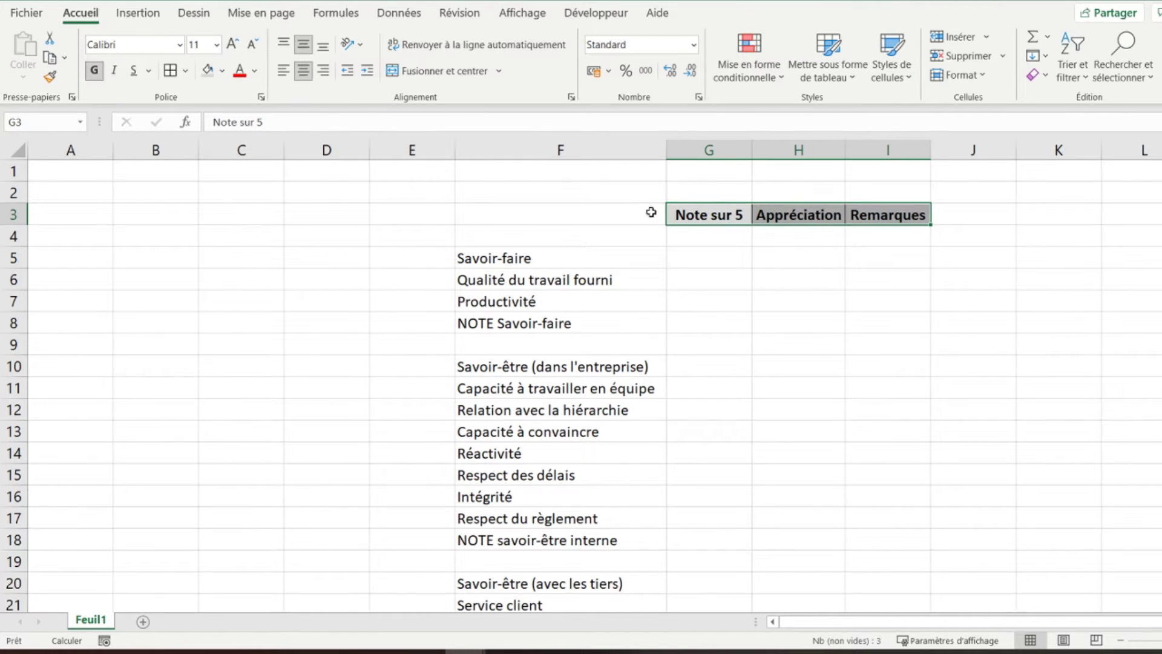
- Format the Savoir-faire heading row F5:I5 with the light grey fill, bold text and outside borders
{"action": "left_click_drag", "start_coordinate": [550, 254], "coordinate": [855, 259]}
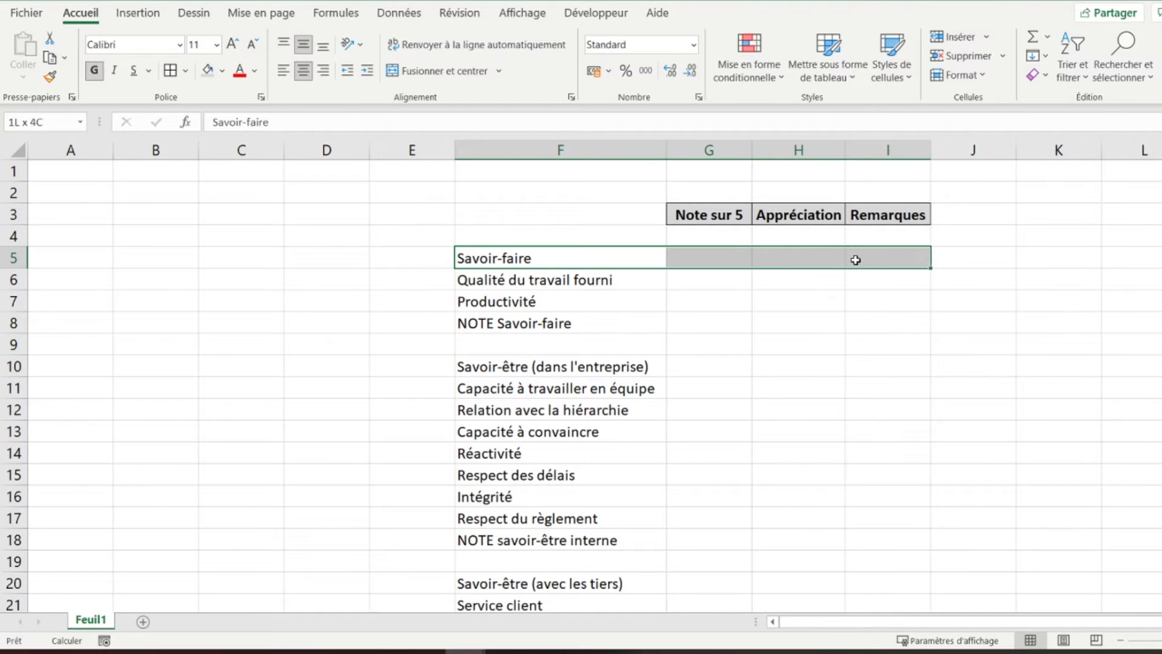
{"action": "left_click", "coordinate": [207, 71]}
{"action": "left_click", "coordinate": [93, 71]}
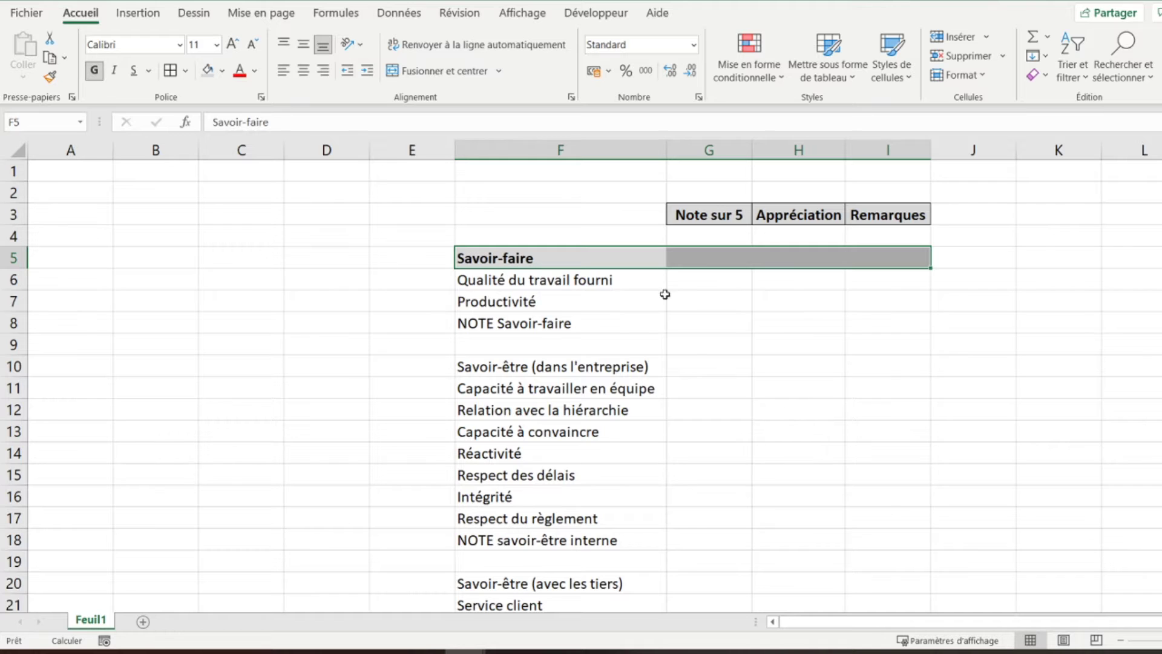
{"action": "left_click", "coordinate": [185, 71]}
{"action": "left_click", "coordinate": [227, 263]}
- Copy the Savoir-faire heading format to both Savoir-être heading rows, F10:I10 and F20:I20
{"action": "left_click", "coordinate": [50, 76]}
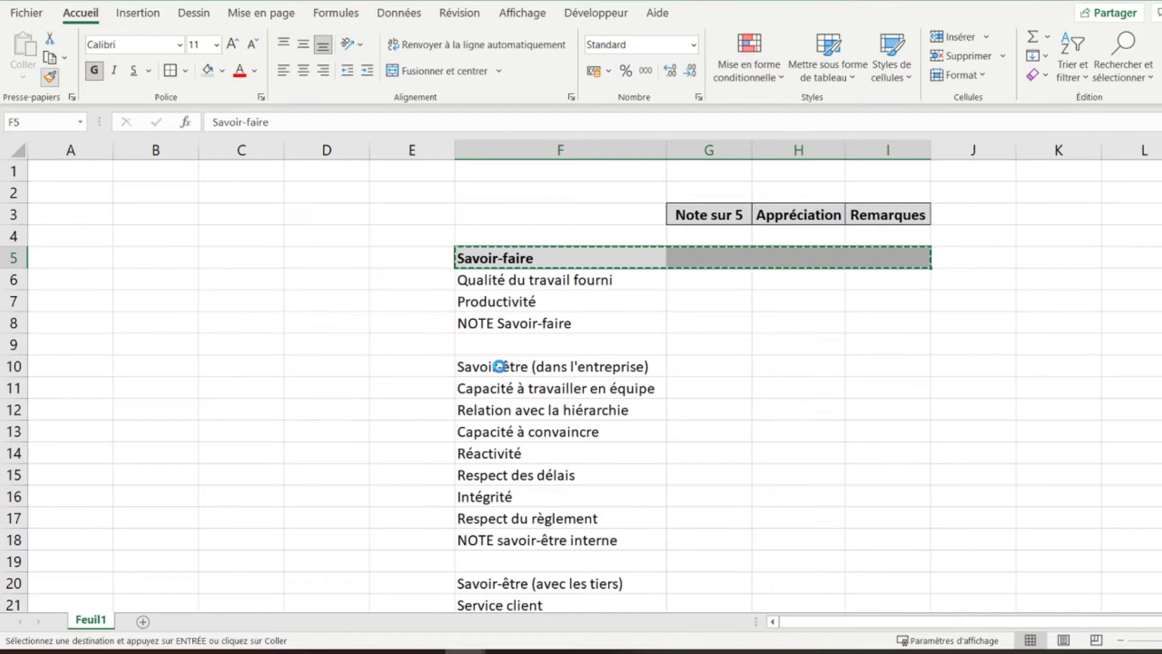
{"action": "left_click", "coordinate": [498, 366]}
{"action": "scroll", "coordinate": [498, 366], "scroll_direction": "down", "scroll_amount": 2}
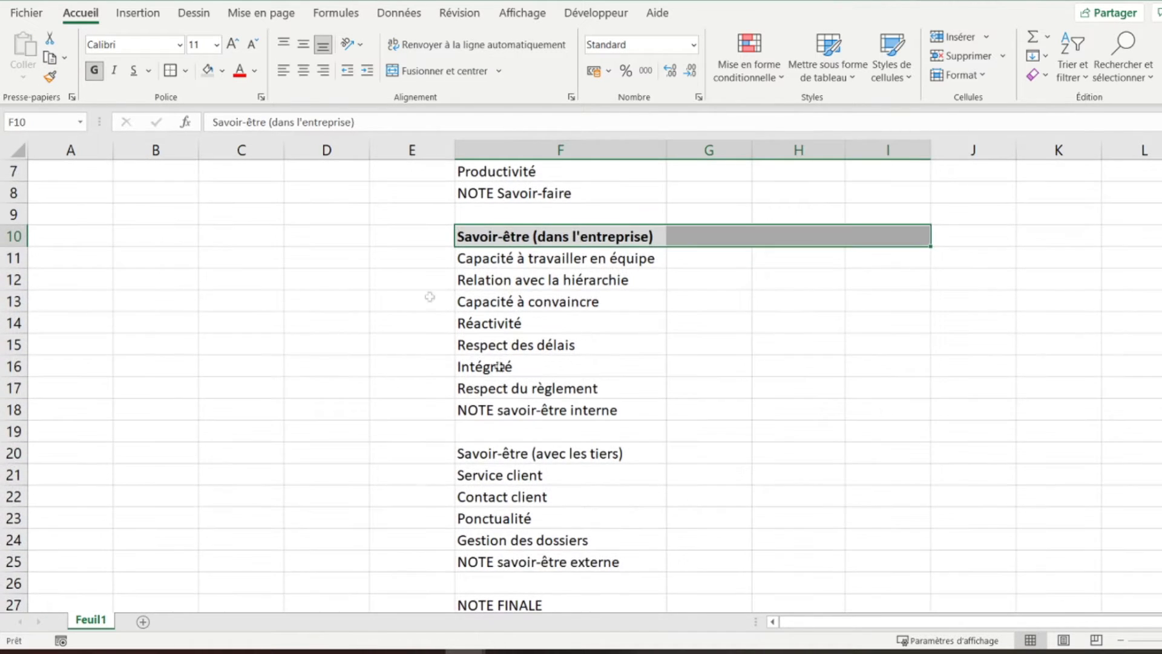
{"action": "left_click", "coordinate": [49, 77]}
{"action": "left_click", "coordinate": [492, 461]}
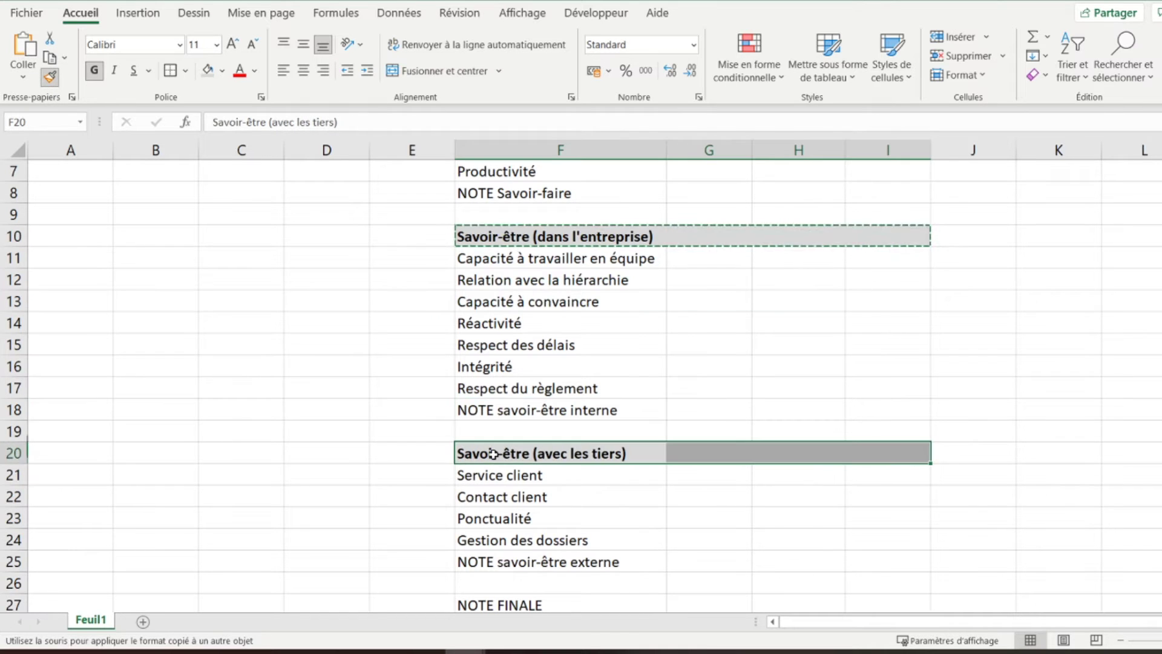
- Apply all borders to the Savoir-faire rows F6:I8 and the internal Savoir-être rows F11:I18
{"action": "scroll", "coordinate": [493, 457], "scroll_direction": "down", "scroll_amount": 3}
{"action": "scroll", "coordinate": [512, 404], "scroll_direction": "up", "scroll_amount": 5}
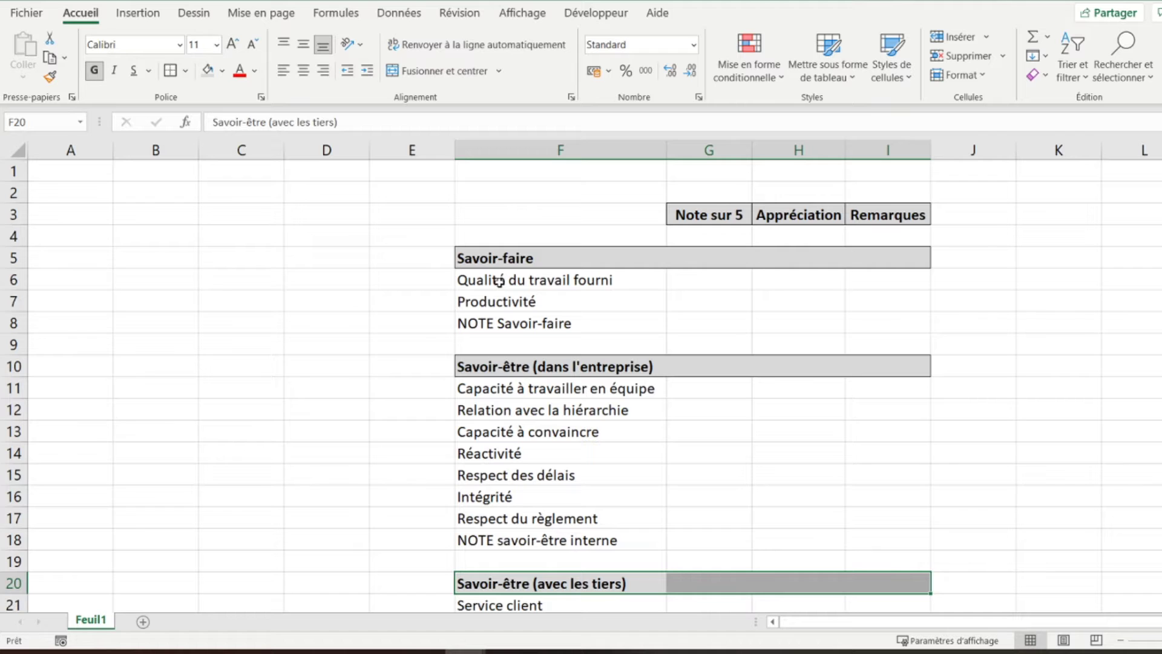
{"action": "left_click_drag", "start_coordinate": [487, 279], "coordinate": [866, 329]}
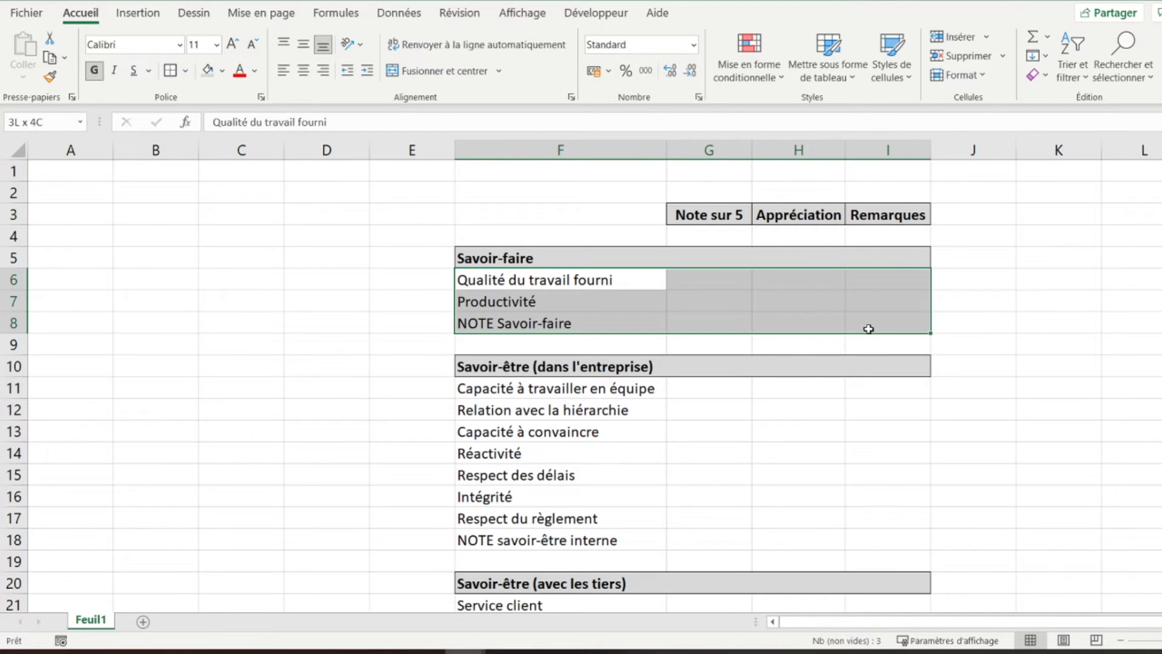
{"action": "left_click", "coordinate": [185, 70]}
{"action": "left_click", "coordinate": [216, 238]}
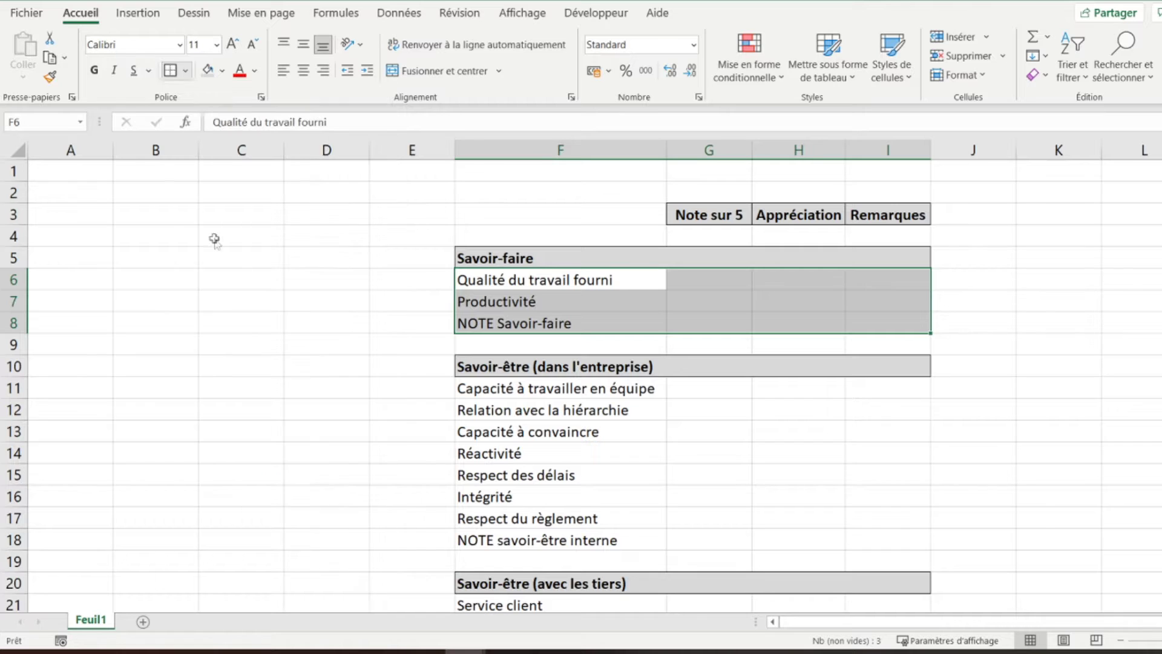
{"action": "left_click_drag", "start_coordinate": [511, 388], "coordinate": [852, 537]}
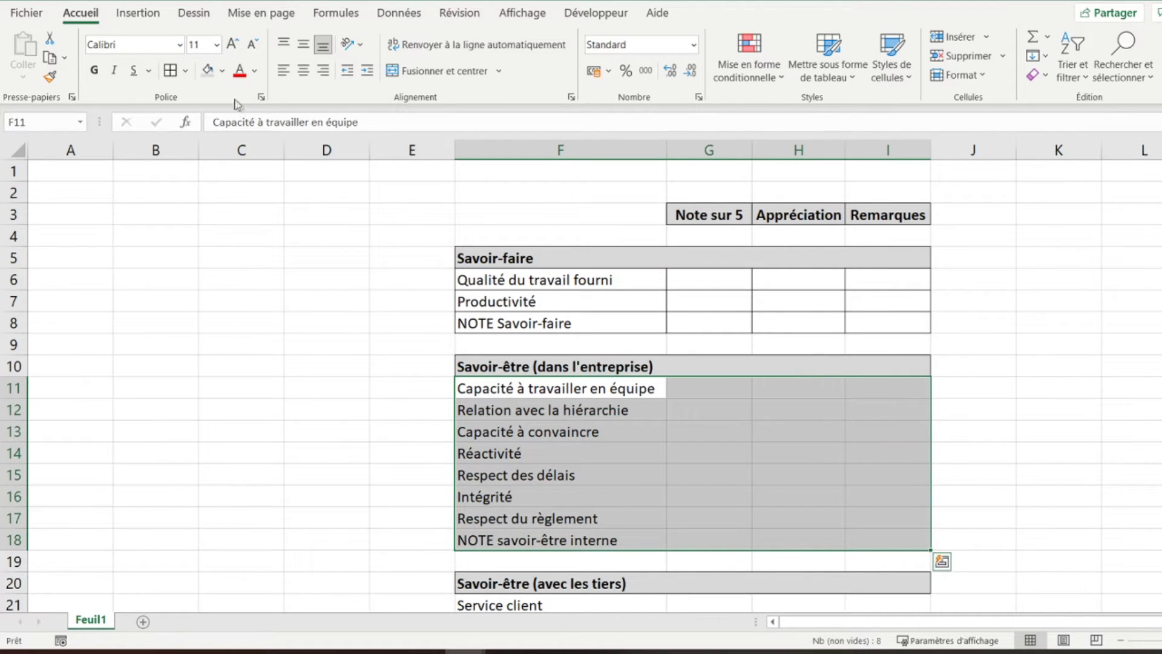
{"action": "left_click", "coordinate": [170, 70]}
- Apply all borders to the external Savoir-être rows F21:I25 and the final score cells F27:G27
{"action": "scroll", "coordinate": [515, 351], "scroll_direction": "down", "scroll_amount": 5}
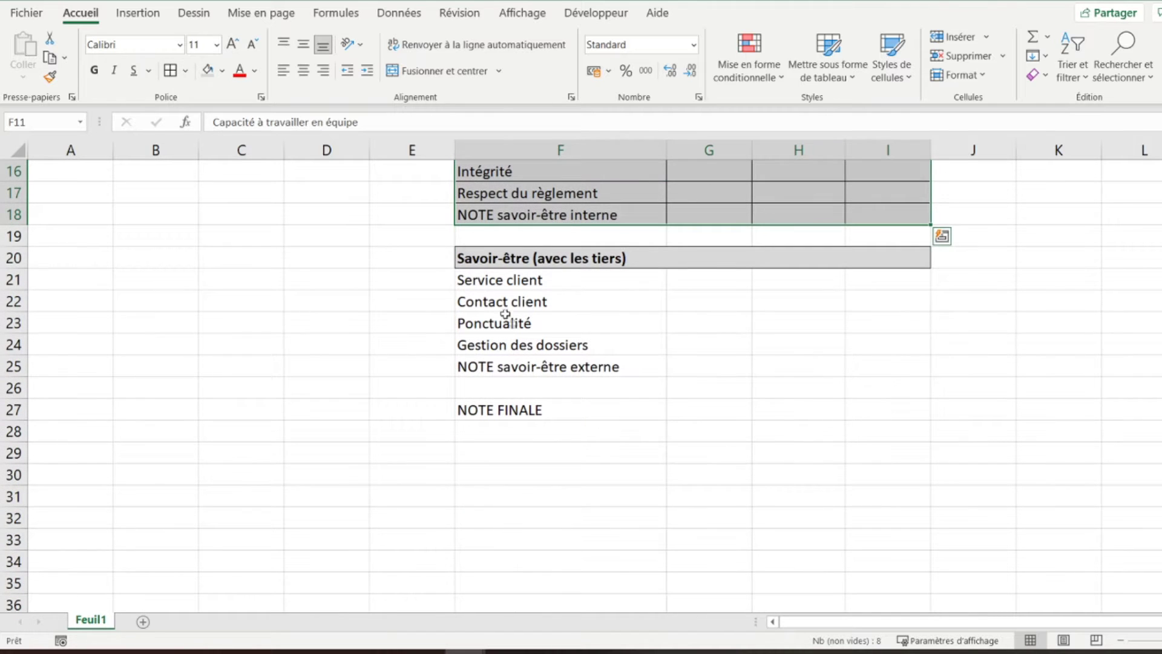
{"action": "left_click_drag", "start_coordinate": [479, 279], "coordinate": [861, 368]}
{"action": "left_click", "coordinate": [170, 70]}
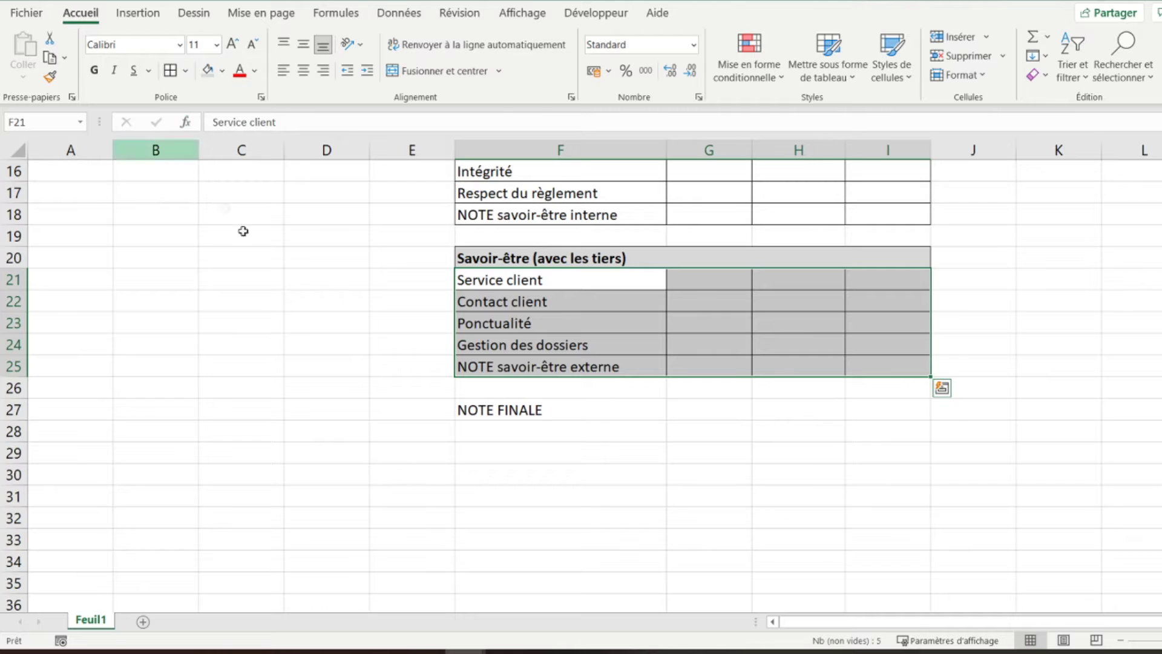
{"action": "left_click_drag", "start_coordinate": [522, 409], "coordinate": [695, 407]}
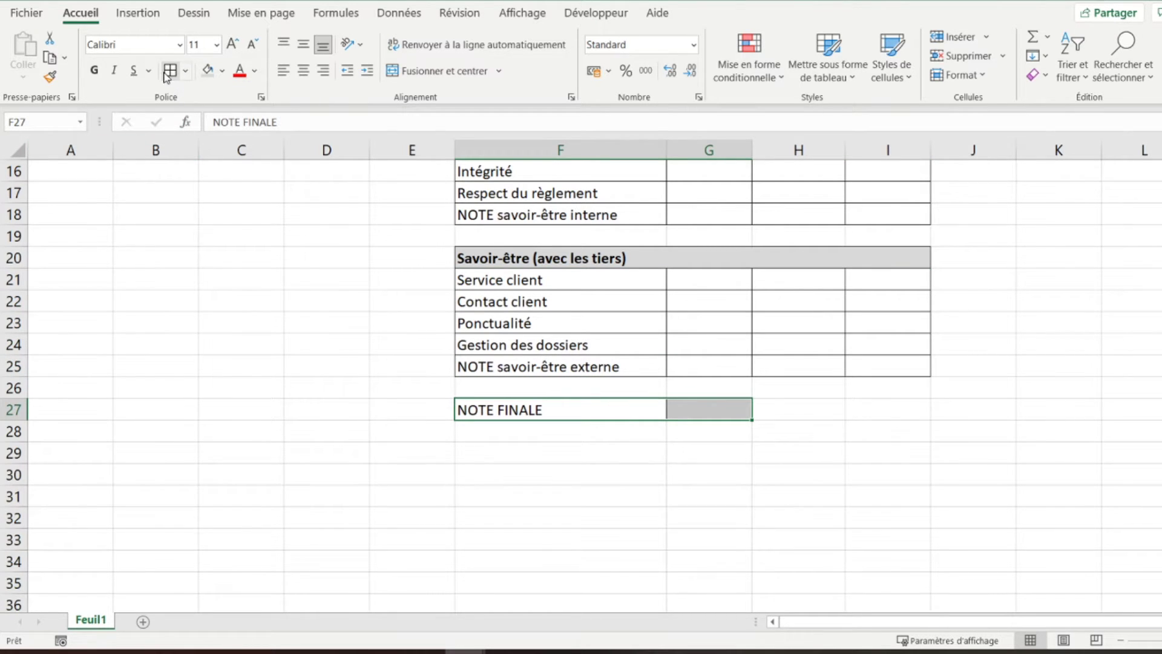
- Make the NOTE FINALE label in F27 red and bold with font size 14
{"action": "scroll", "coordinate": [680, 332], "scroll_direction": "up", "scroll_amount": 2}
{"action": "left_click", "coordinate": [527, 537]}
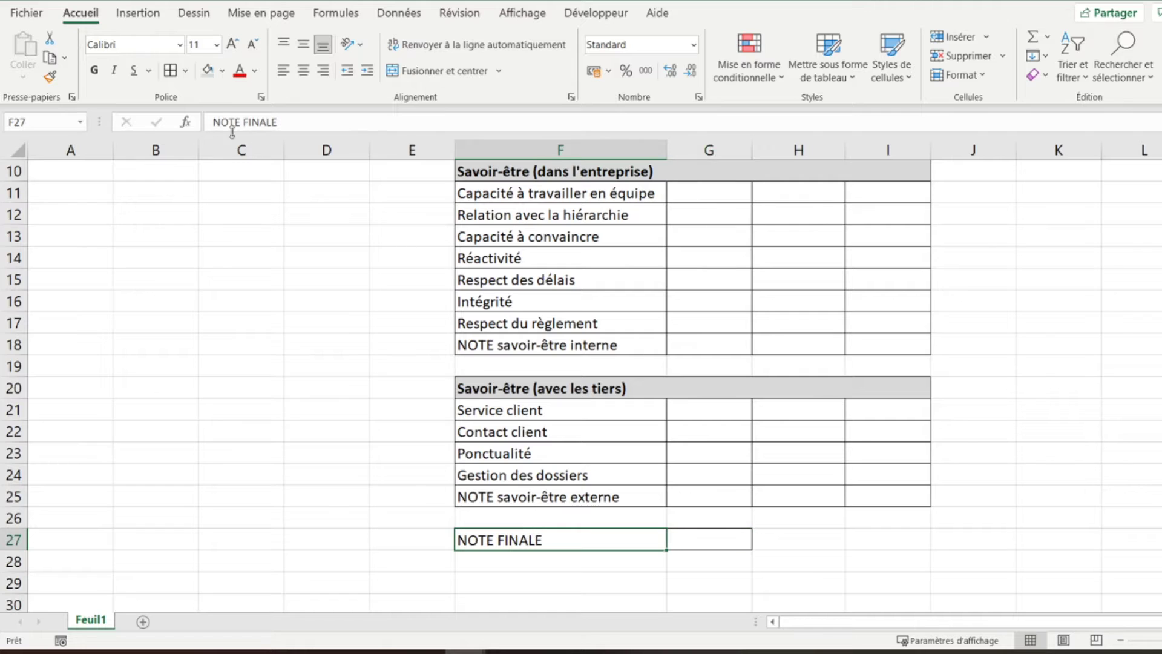
{"action": "left_click", "coordinate": [239, 70]}
{"action": "left_click", "coordinate": [92, 71]}
{"action": "left_click", "coordinate": [234, 44]}
{"action": "left_click", "coordinate": [233, 44]}
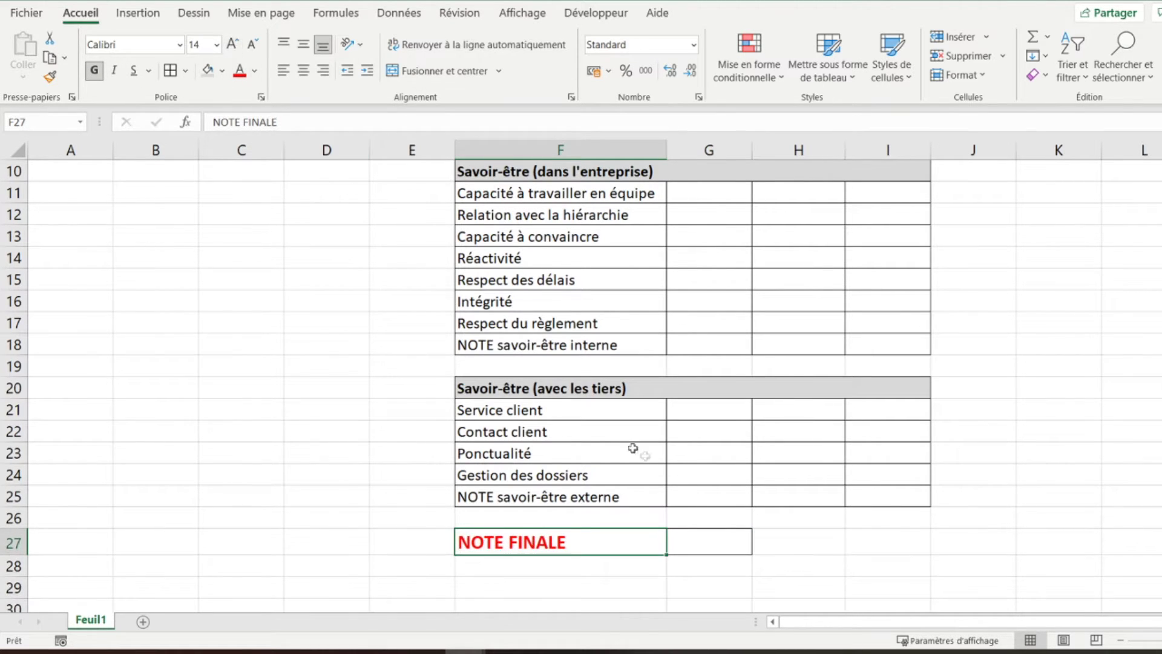
- Set the final score cell G27 to bold with font size 14
{"action": "left_click", "coordinate": [705, 545]}
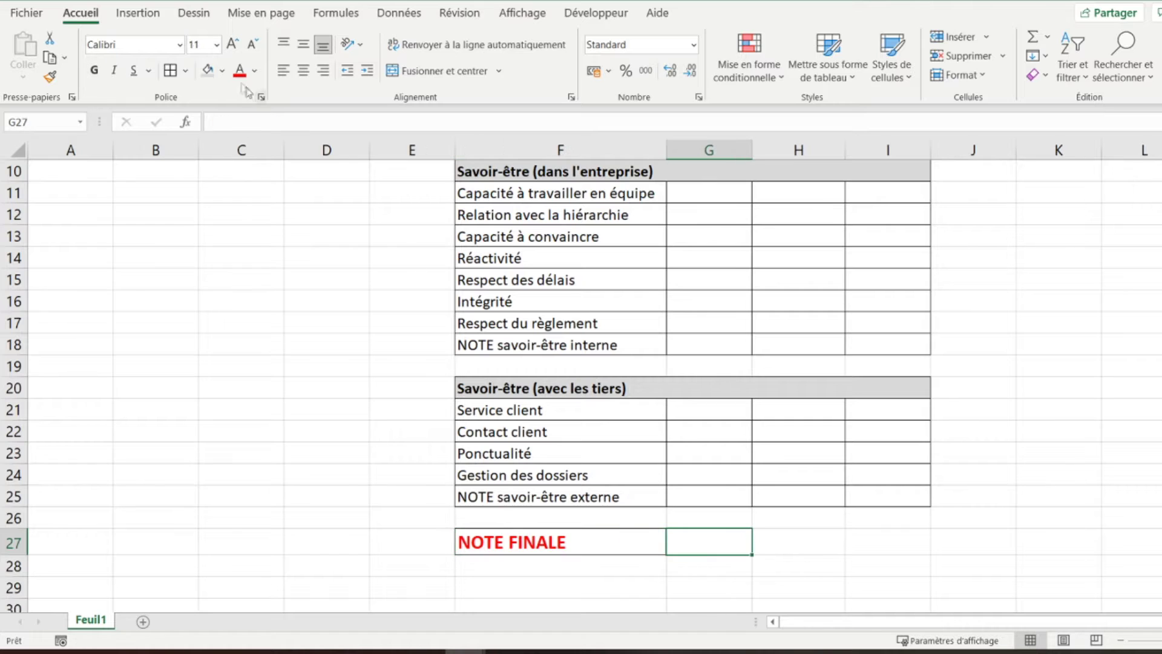
{"action": "left_click", "coordinate": [232, 45]}
{"action": "left_click", "coordinate": [232, 44]}
{"action": "left_click", "coordinate": [93, 70]}
- Bold the three section score rows: F8:I8, F18:I18 and F25:I25
{"action": "scroll", "coordinate": [737, 313], "scroll_direction": "up", "scroll_amount": 2}
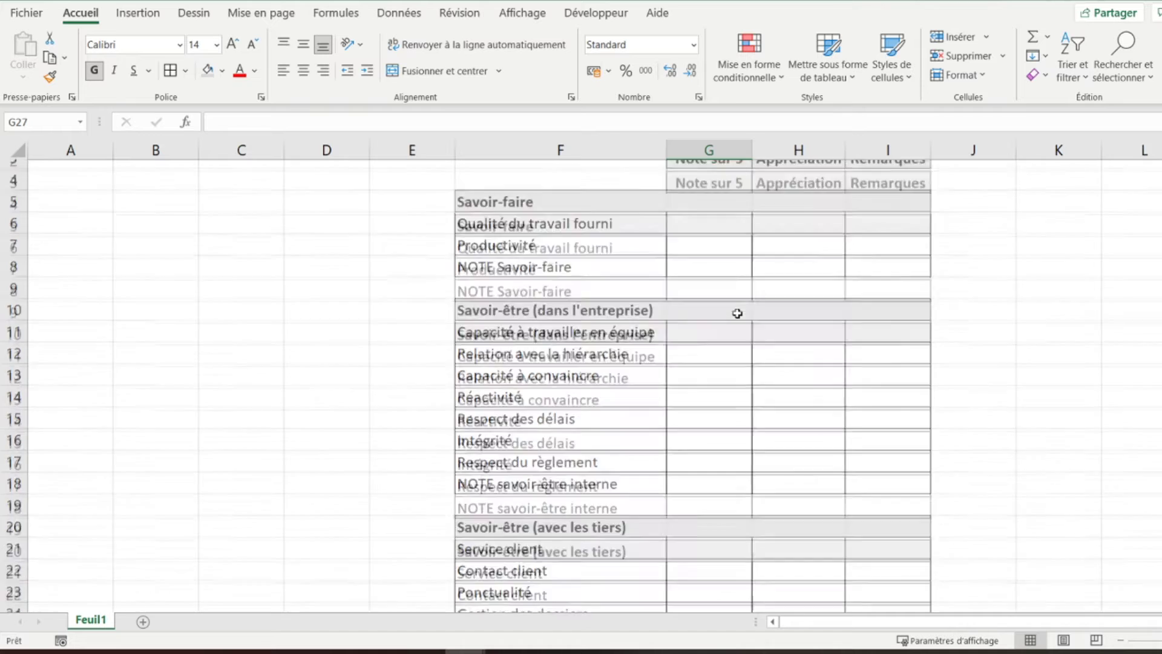
{"action": "scroll", "coordinate": [738, 313], "scroll_direction": "up", "scroll_amount": 1}
{"action": "left_click_drag", "start_coordinate": [481, 326], "coordinate": [861, 321]}
{"action": "left_click", "coordinate": [93, 71]}
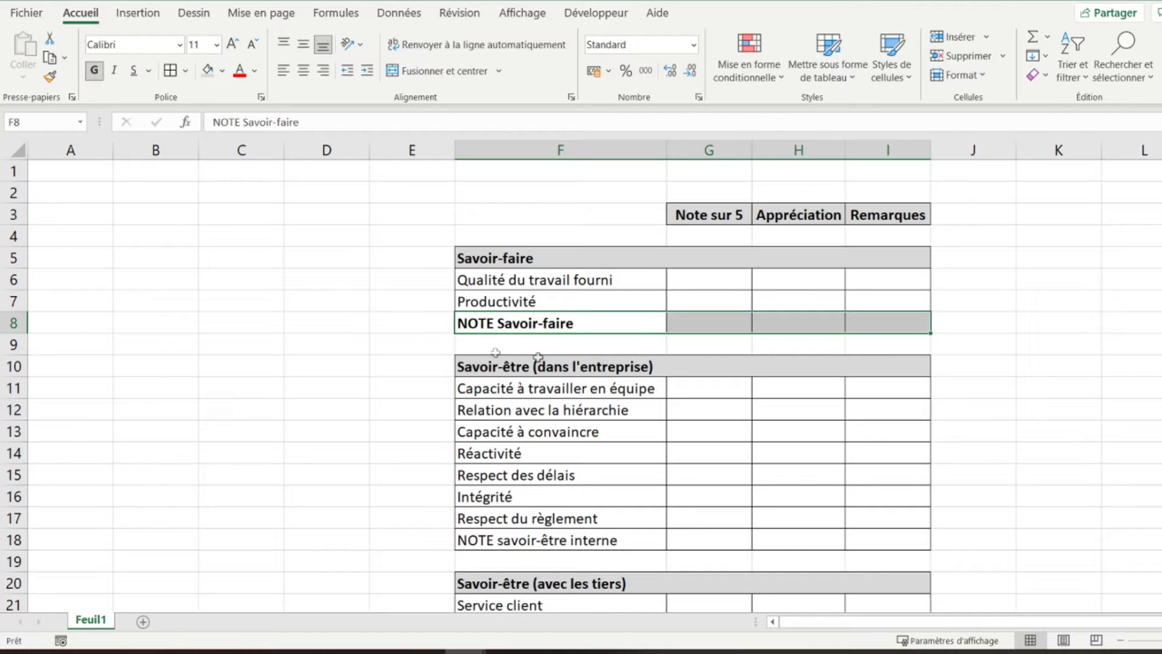
{"action": "scroll", "coordinate": [509, 360], "scroll_direction": "down", "scroll_amount": 3}
{"action": "left_click_drag", "start_coordinate": [484, 346], "coordinate": [884, 344]}
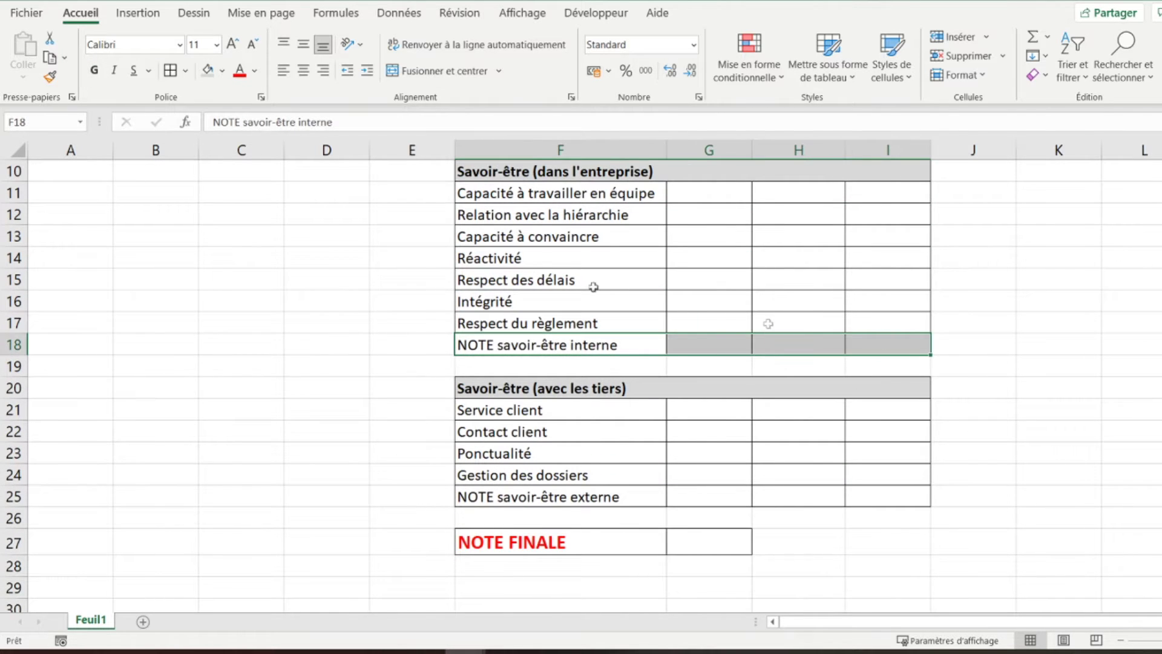
{"action": "left_click", "coordinate": [94, 71]}
{"action": "left_click_drag", "start_coordinate": [539, 493], "coordinate": [894, 487]}
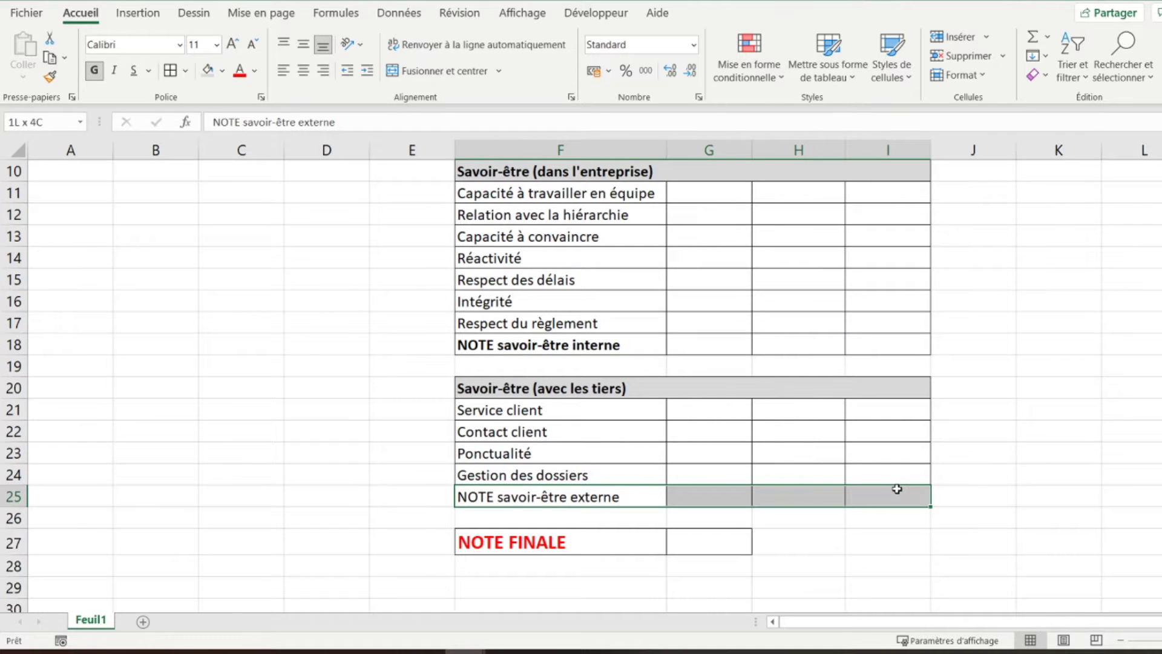
{"action": "left_click", "coordinate": [94, 70]}
- Narrow the empty spacer columns E and A, leaving cell B5 selected
{"action": "scroll", "coordinate": [329, 345], "scroll_direction": "up", "scroll_amount": 3}
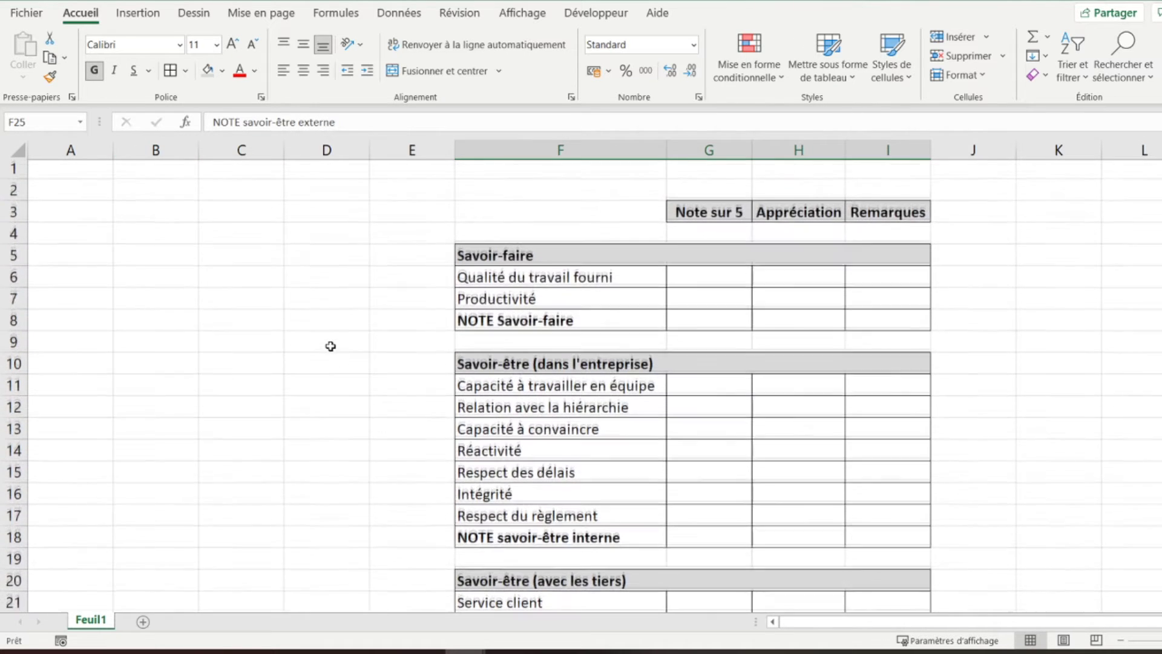
{"action": "left_click", "coordinate": [356, 309]}
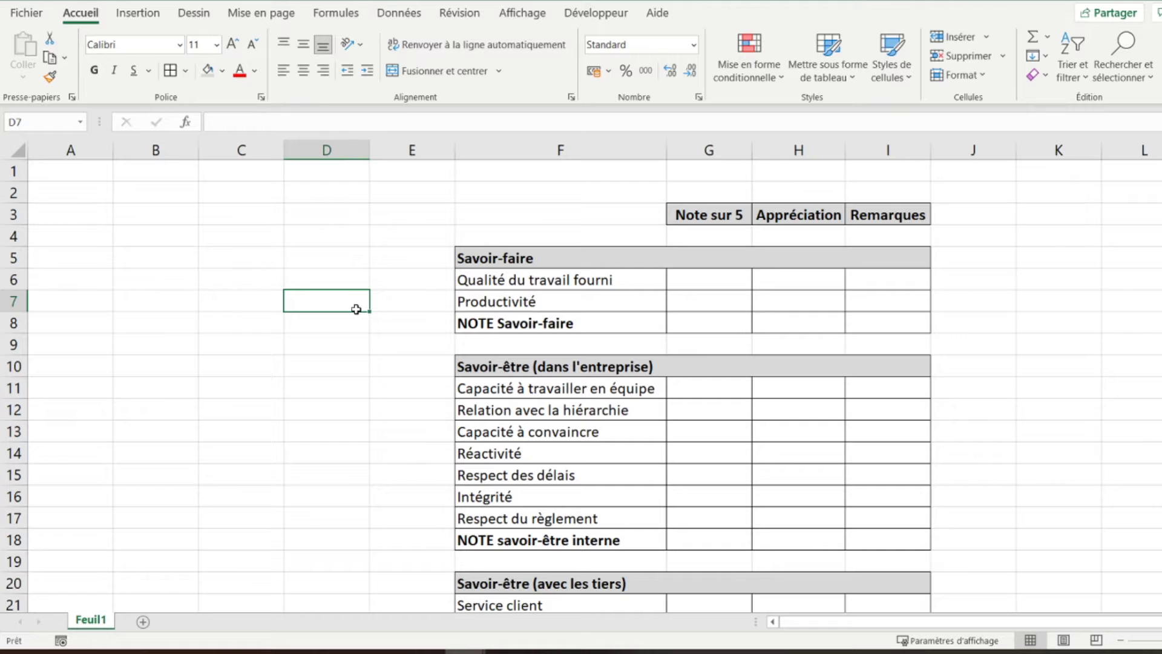
{"action": "left_click_drag", "start_coordinate": [455, 158], "coordinate": [394, 165]}
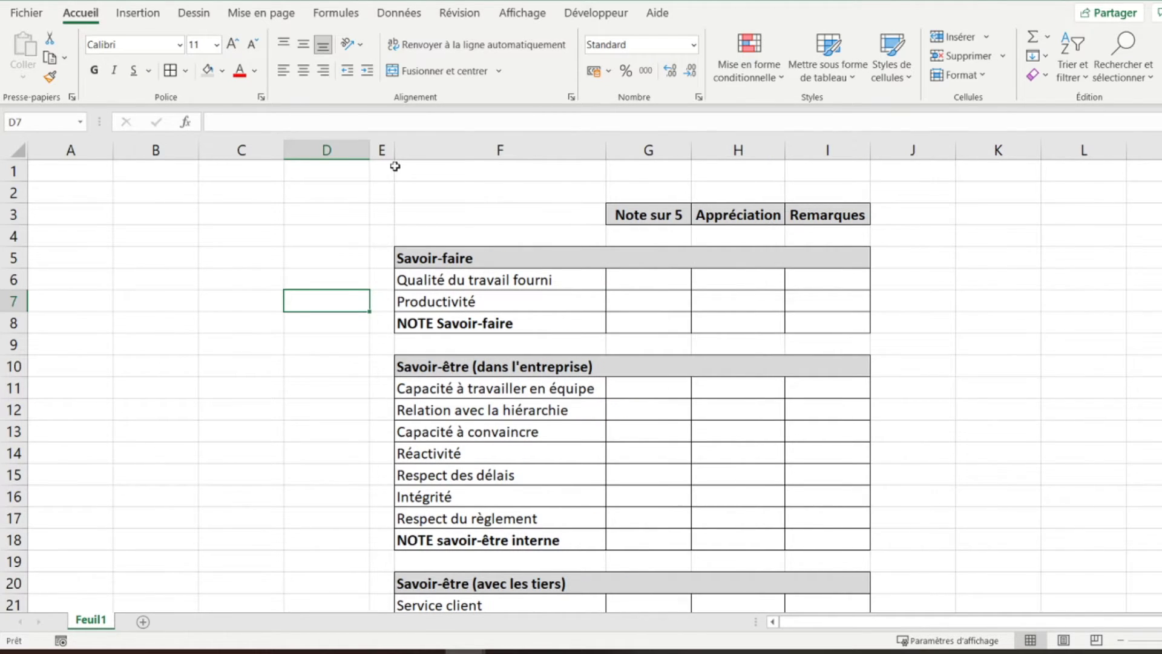
{"action": "left_click", "coordinate": [163, 252]}
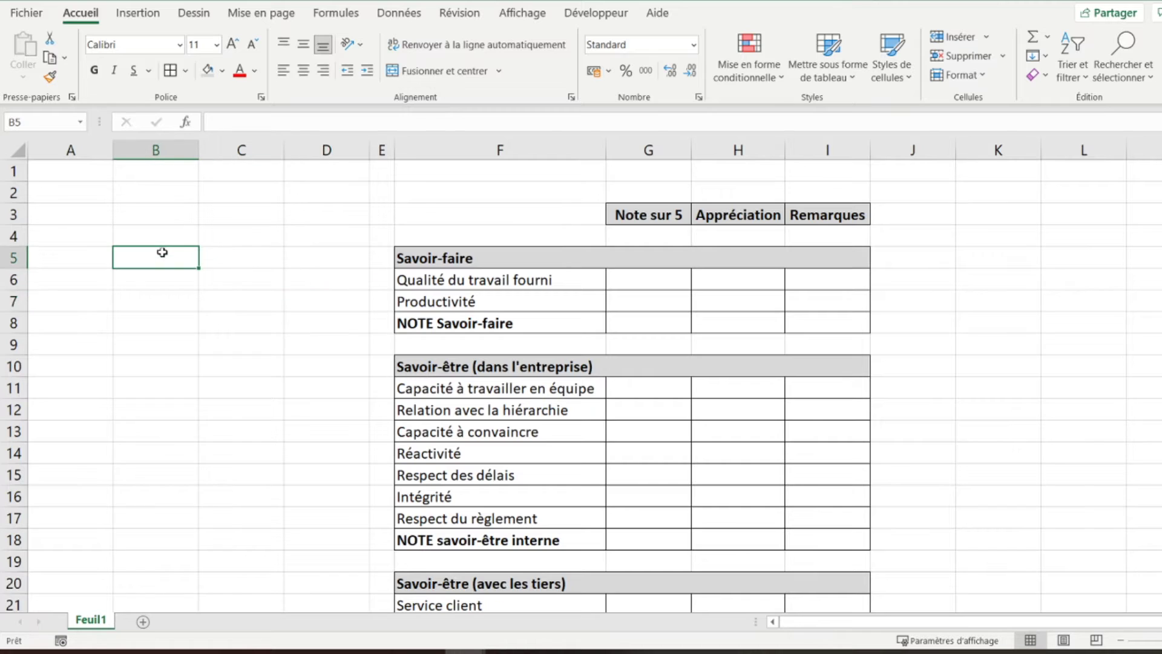
{"action": "left_click_drag", "start_coordinate": [110, 149], "coordinate": [53, 164]}
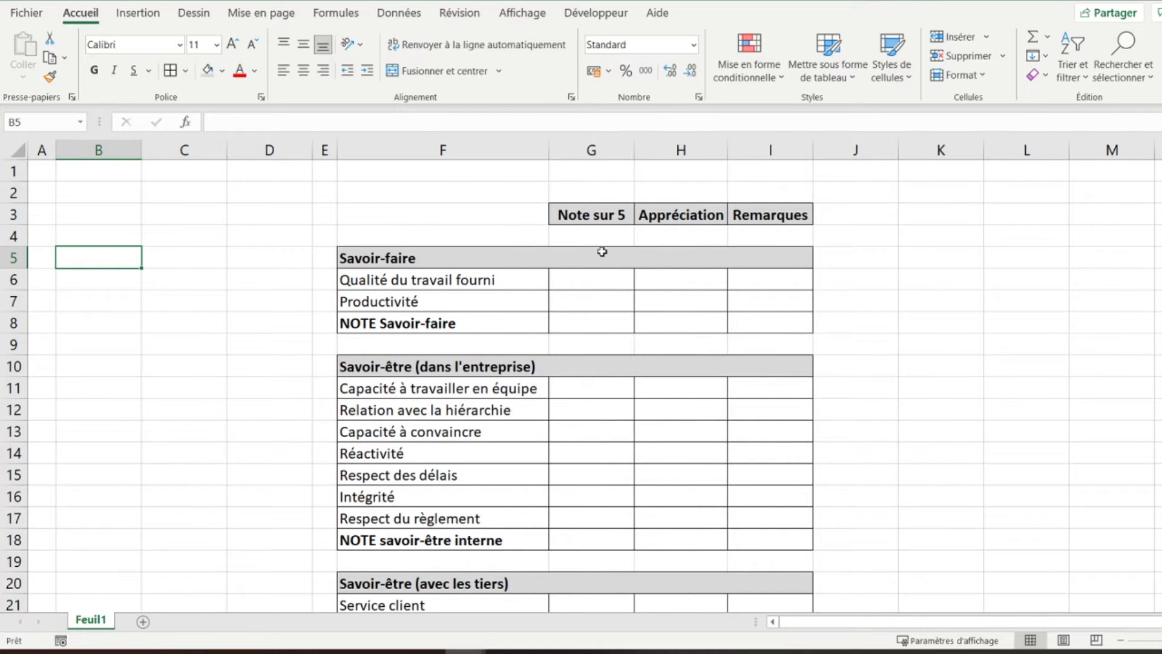
- Enter the identity labels "Nom :", "Prénom :" and "Age :" in cells B5 to B7
{"action": "type", "text": "Nom :"}
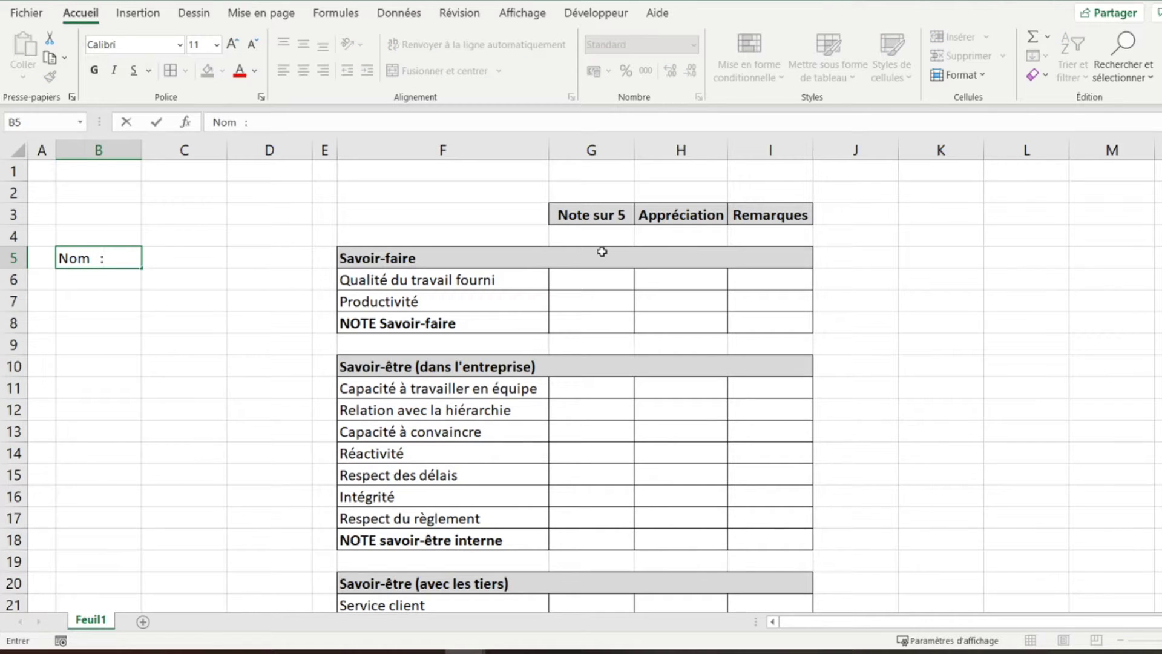
{"action": "key", "text": "Return"}
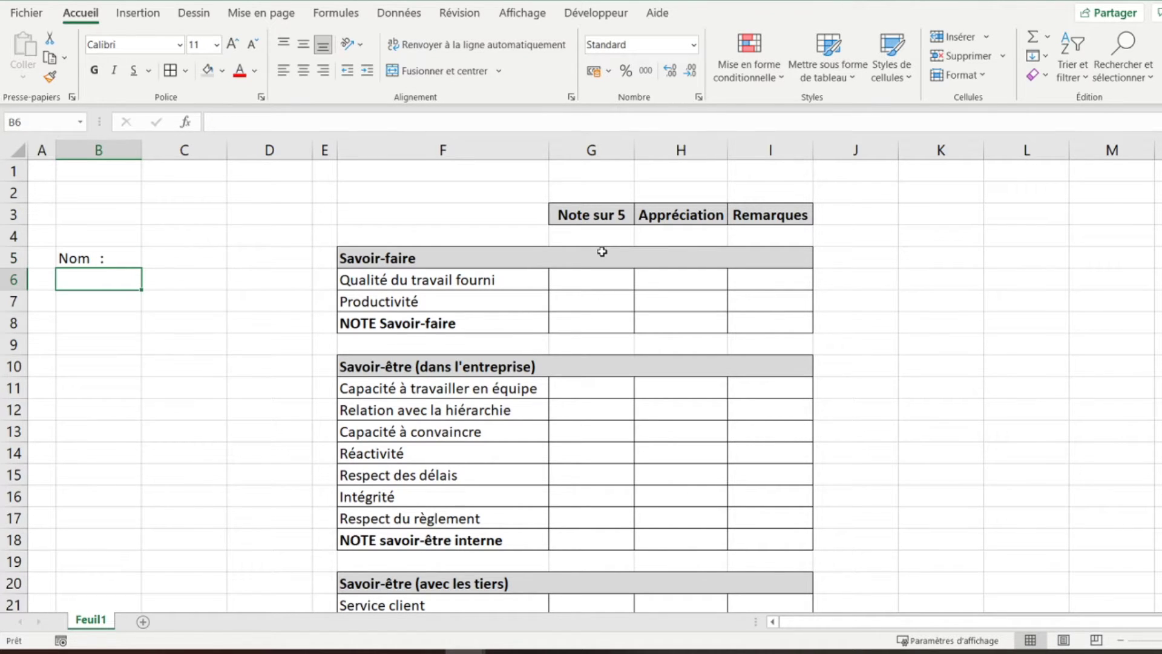
{"action": "key", "text": "Return"}
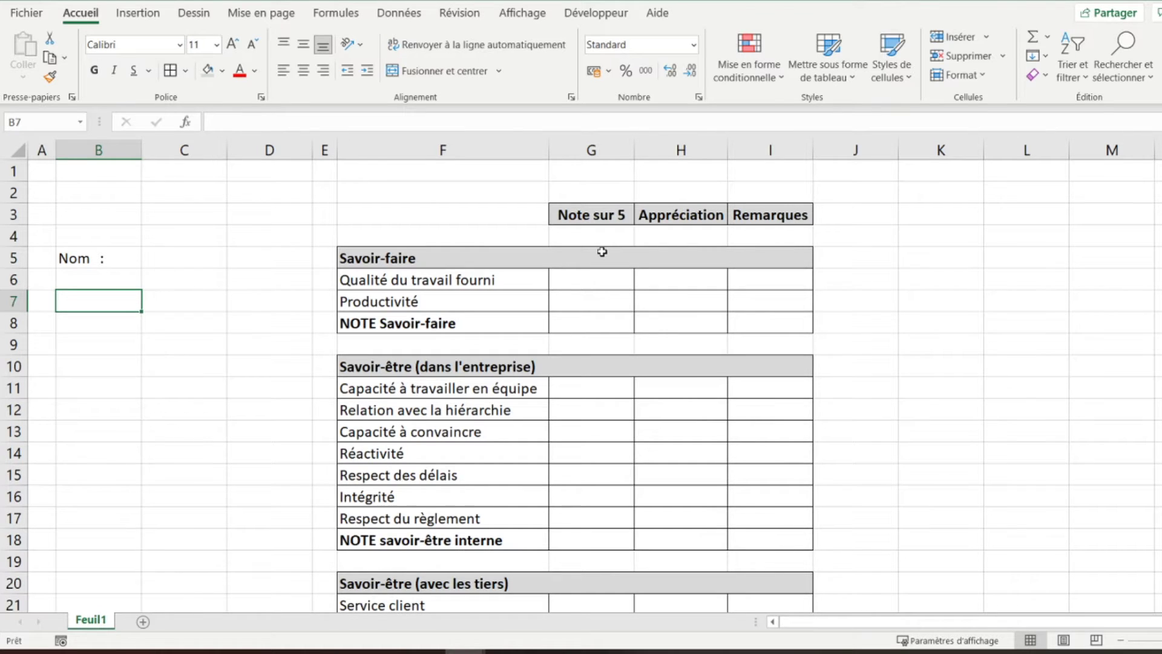
{"action": "key", "text": "Up"}
{"action": "type", "text": "Prénom"}
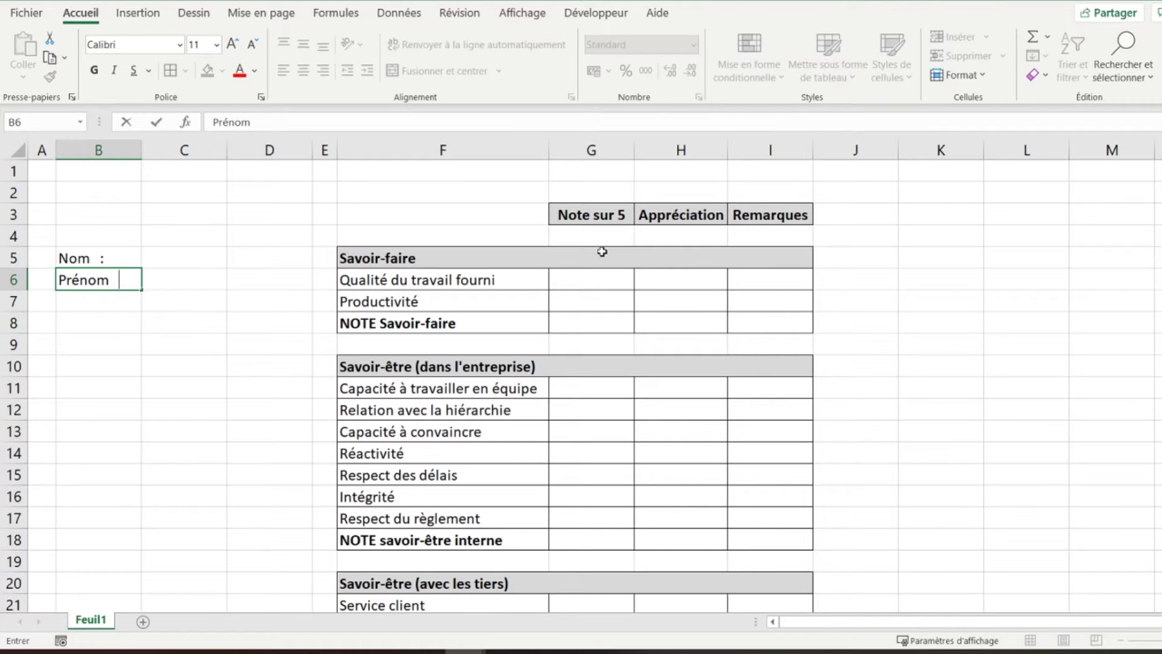
{"action": "type", "text": "   :"}
{"action": "key", "text": "Return"}
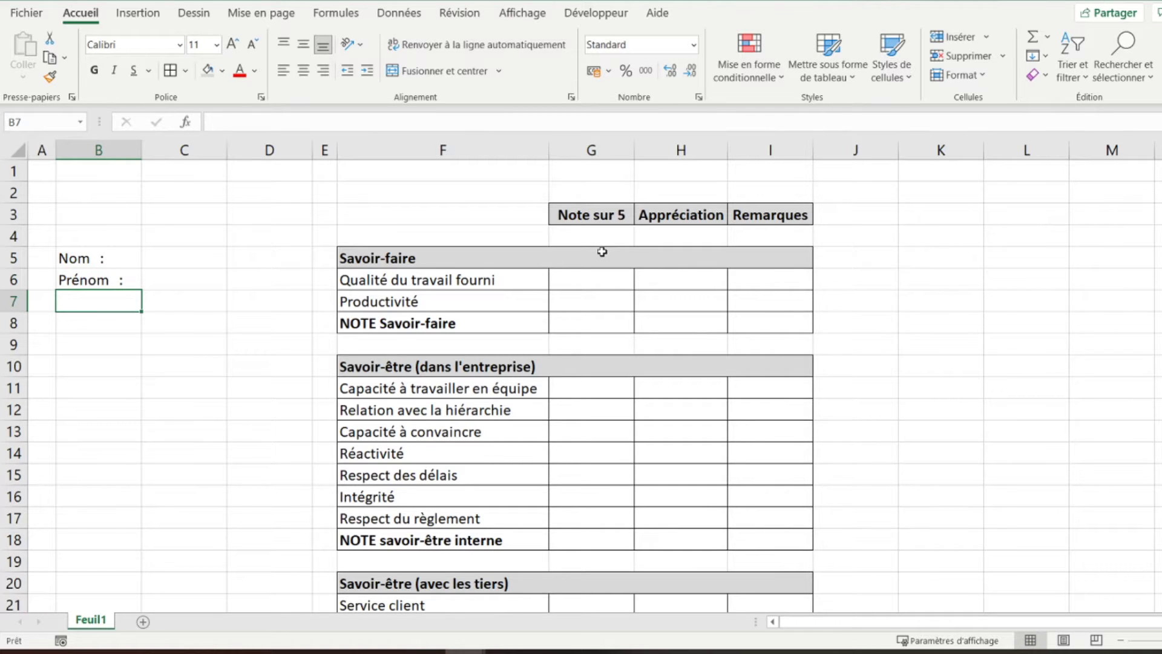
{"action": "type", "text": "Age  :"}
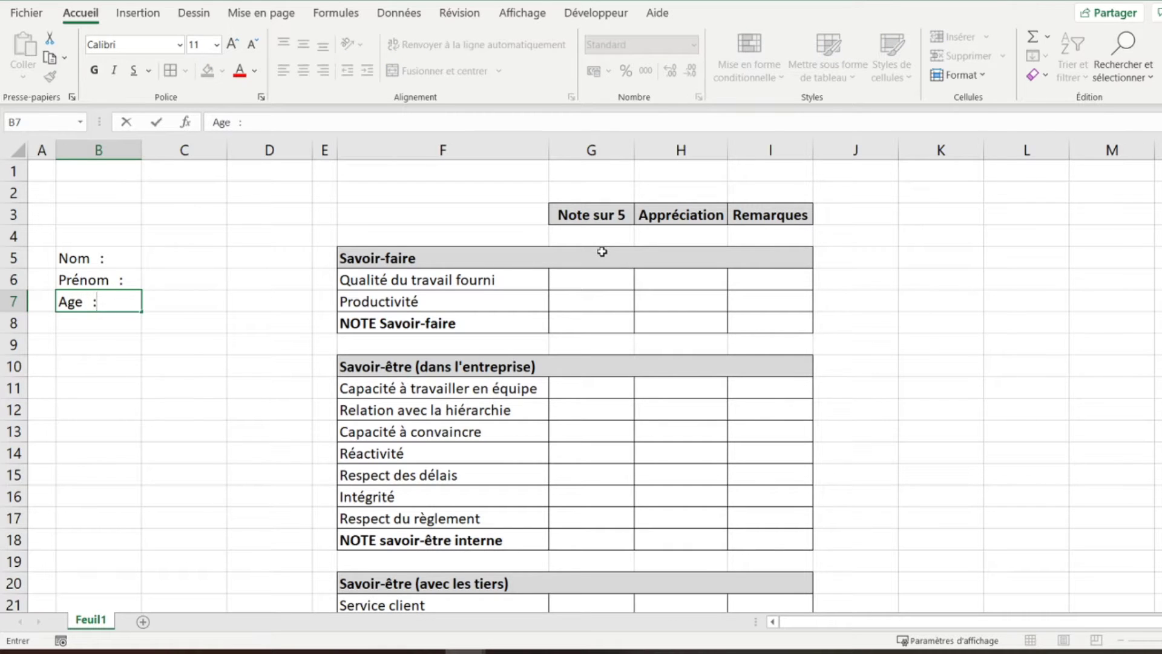
{"action": "key", "text": "Return"}
- Enter the label "Date de naissance :" in cell B20, level with the Savoir-être (avec les tiers) heading
{"action": "key", "text": "Down"}
{"action": "key", "text": "Down"}
{"action": "key", "text": "Down"}
{"action": "key", "text": "Down"}
{"action": "key", "text": "Down"}
{"action": "key", "text": "Down"}
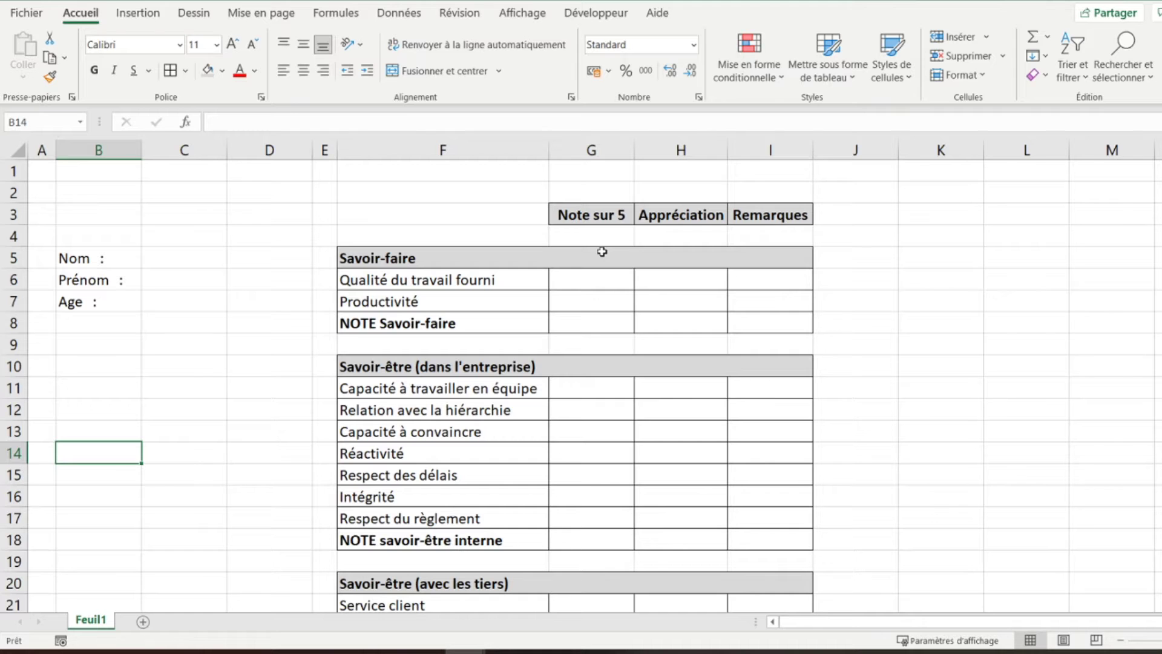
{"action": "scroll", "coordinate": [209, 417], "scroll_direction": "down", "scroll_amount": 2}
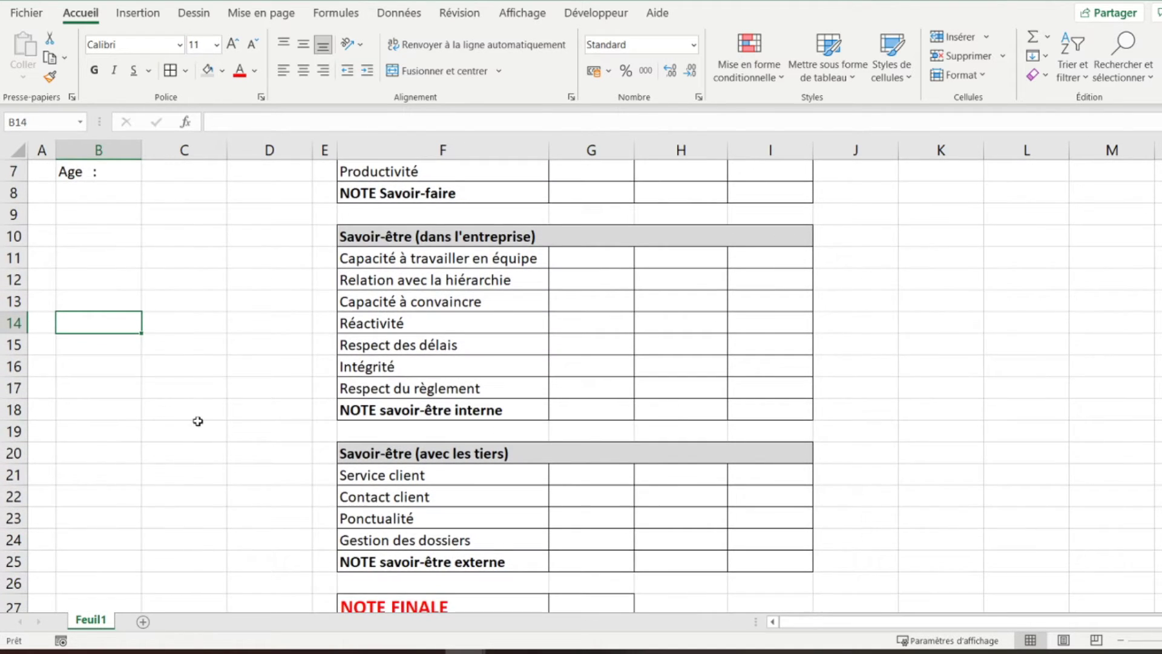
{"action": "scroll", "coordinate": [198, 420], "scroll_direction": "down", "scroll_amount": 2}
{"action": "left_click", "coordinate": [97, 321]}
{"action": "scroll", "coordinate": [96, 358], "scroll_direction": "up", "scroll_amount": 3}
{"action": "scroll", "coordinate": [102, 360], "scroll_direction": "down", "scroll_amount": 1}
{"action": "scroll", "coordinate": [101, 360], "scroll_direction": "down", "scroll_amount": 1}
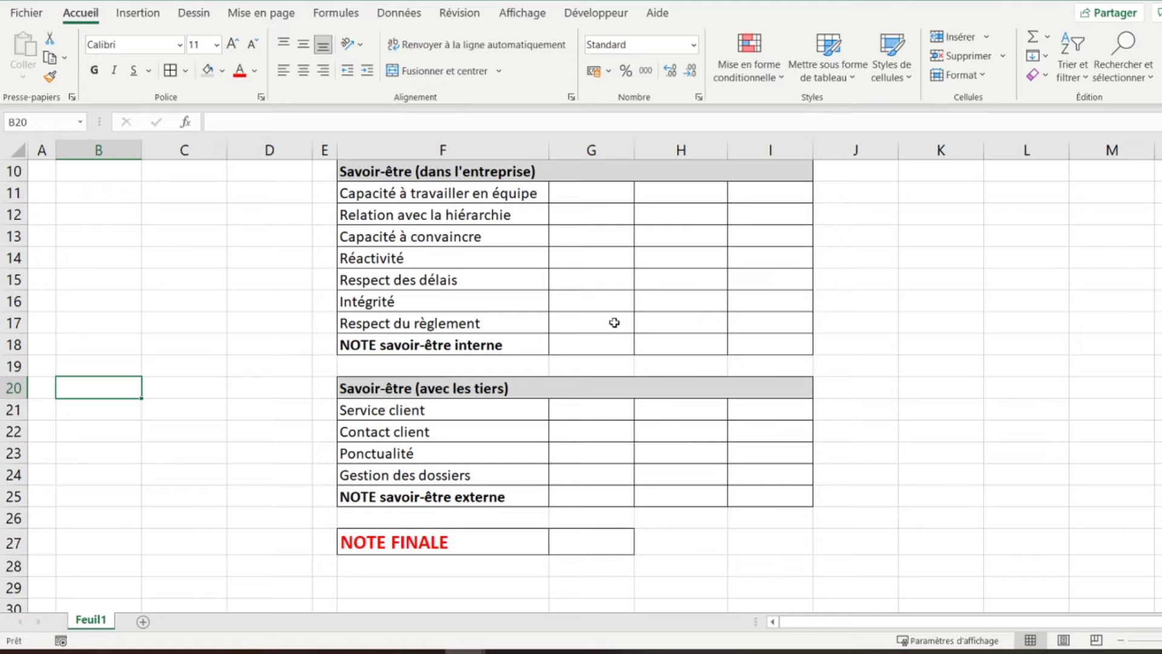
{"action": "type", "text": "Date d"}
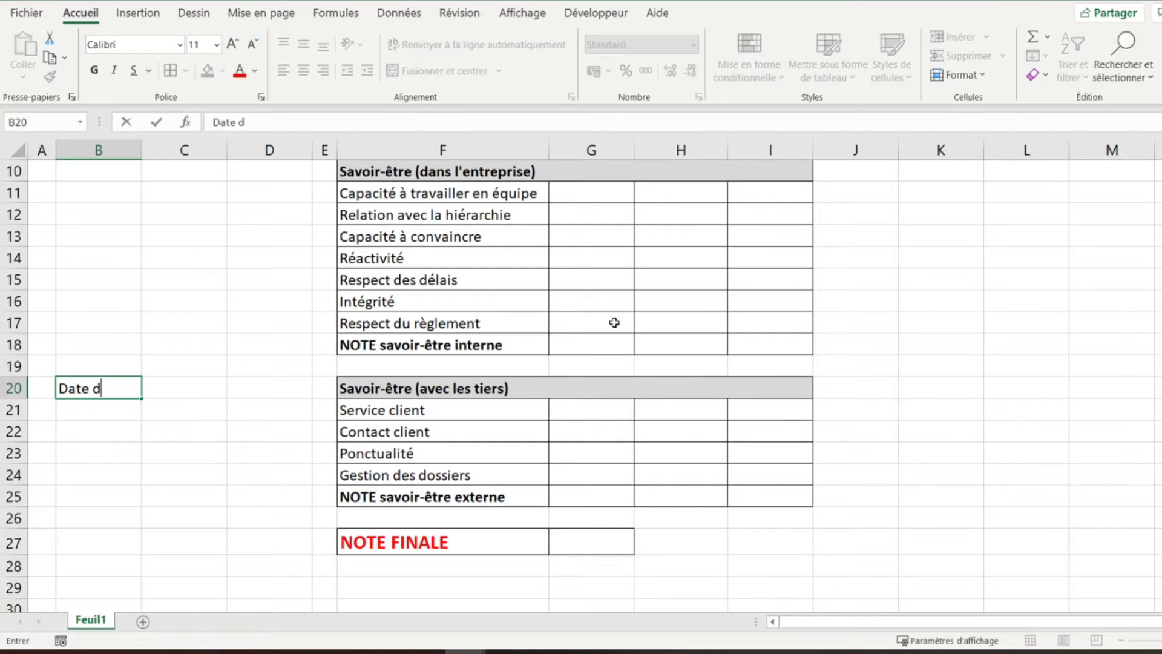
{"action": "type", "text": "e naissance"}
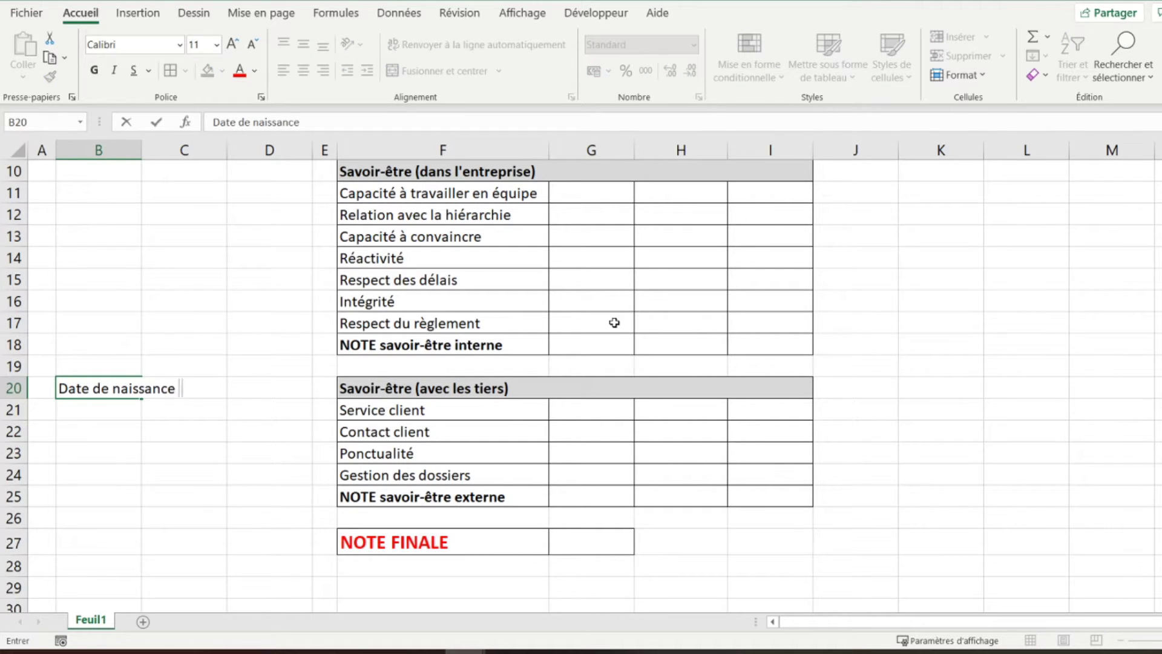
{"action": "type", "text": "   :"}
{"action": "key", "text": "Return"}
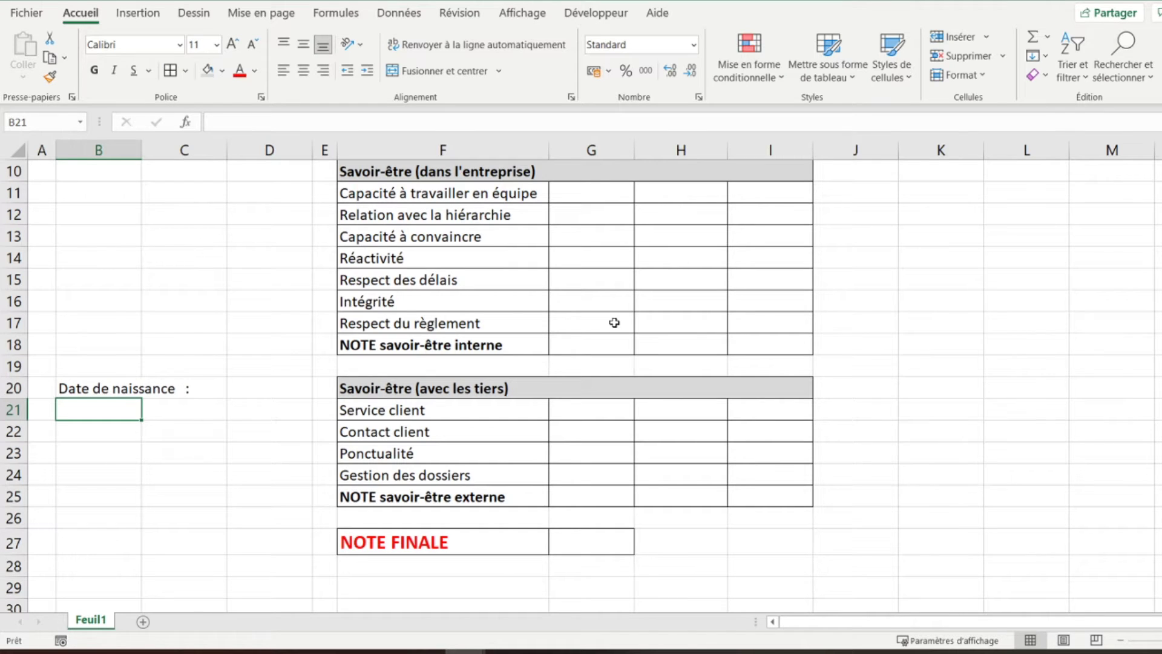
- Enter the labels "Poste :" and "Service :" in cells B21 and B22
{"action": "type", "text": "Poste  :"}
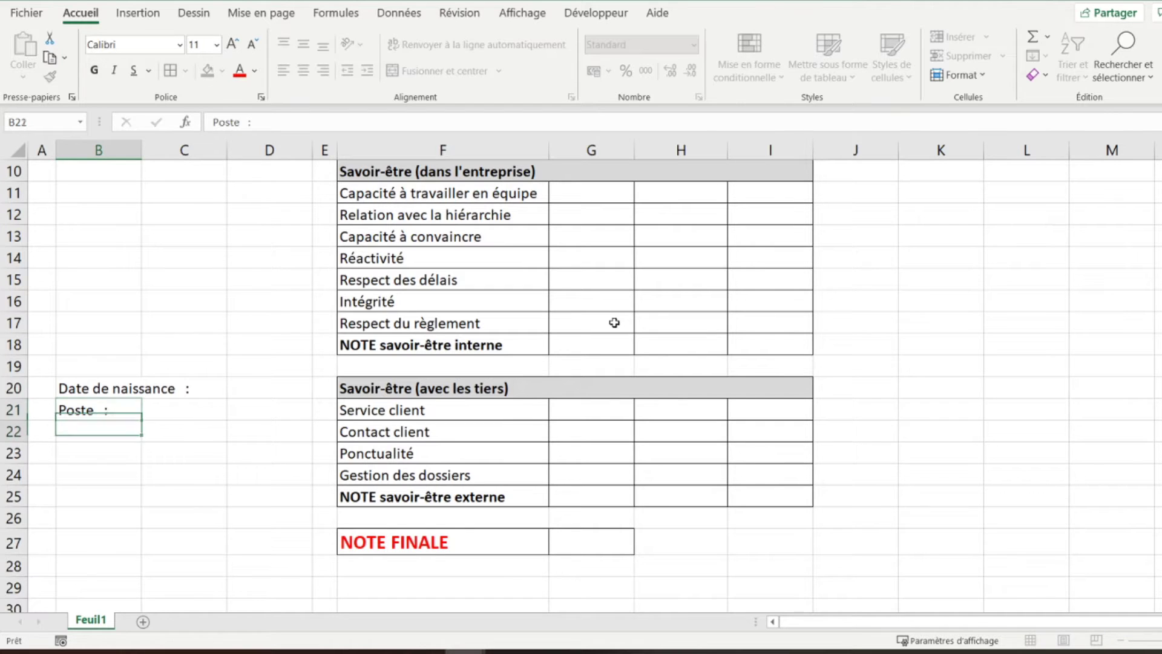
{"action": "key", "text": "Return"}
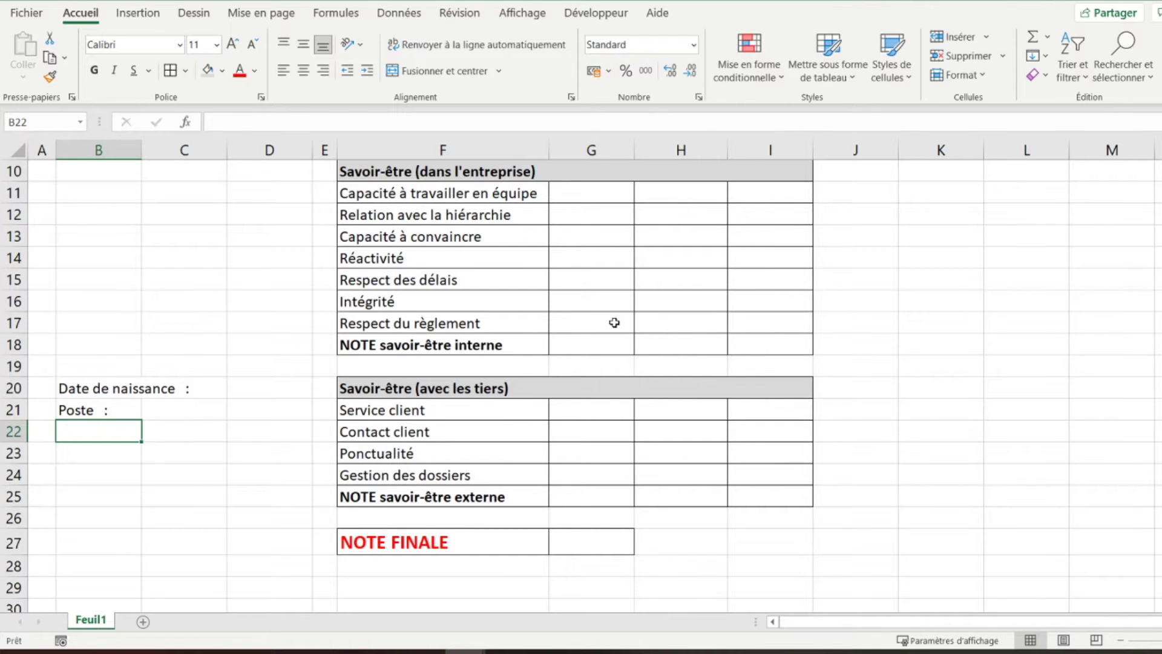
{"action": "type", "text": "Service"}
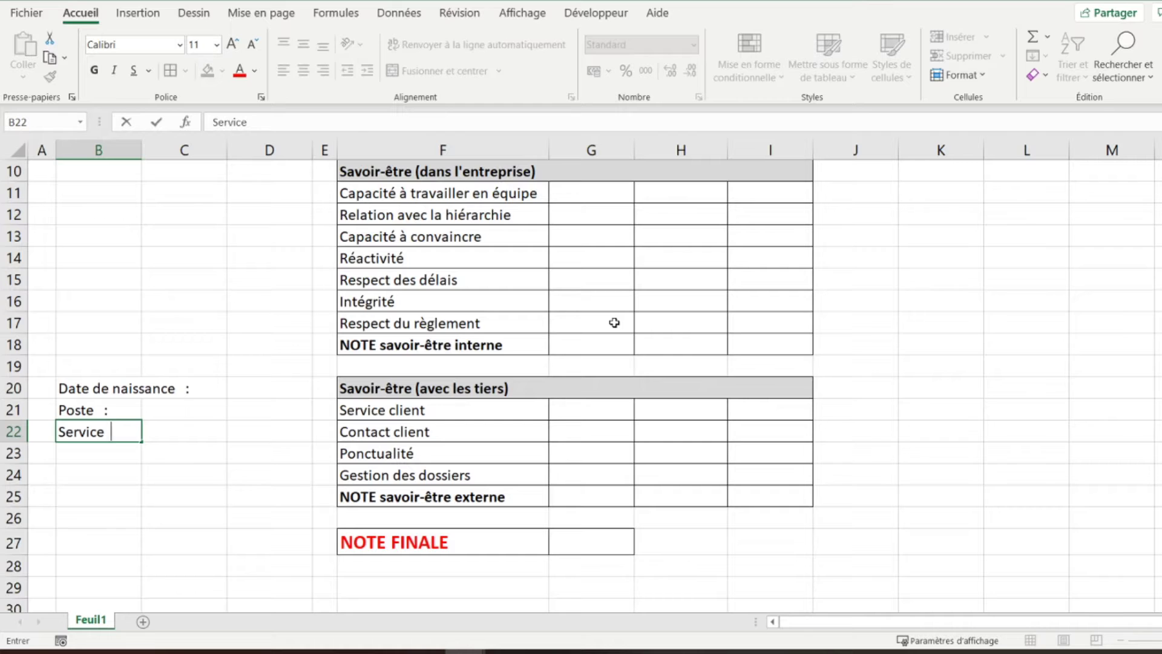
{"action": "type", "text": "  :"}
{"action": "key", "text": "Return"}
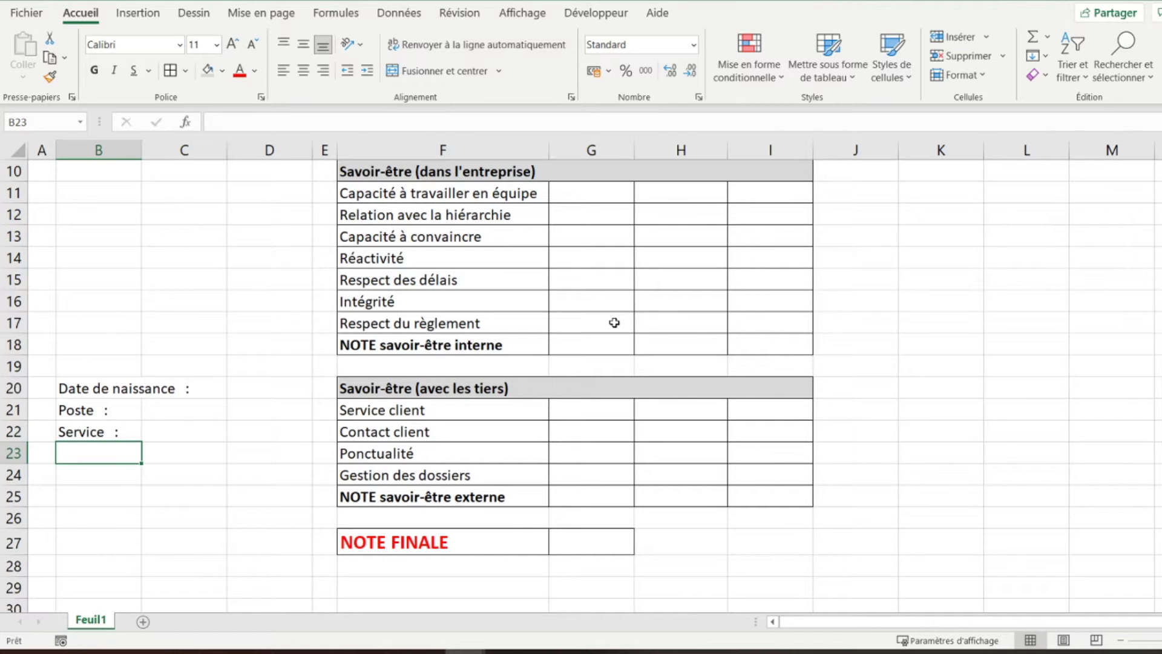
- Enter the labels "Date d'entrée :" and "Ancienneté :" in cells B23 and B24
{"action": "type", "text": "Date d"}
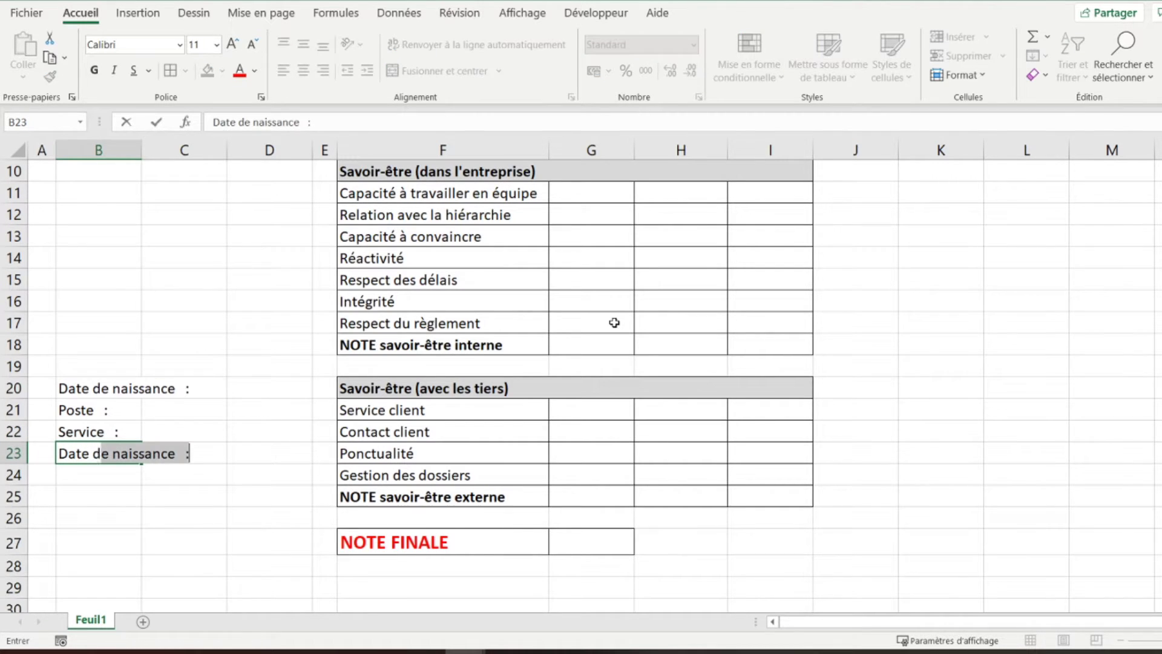
{"action": "type", "text": "'entrée"}
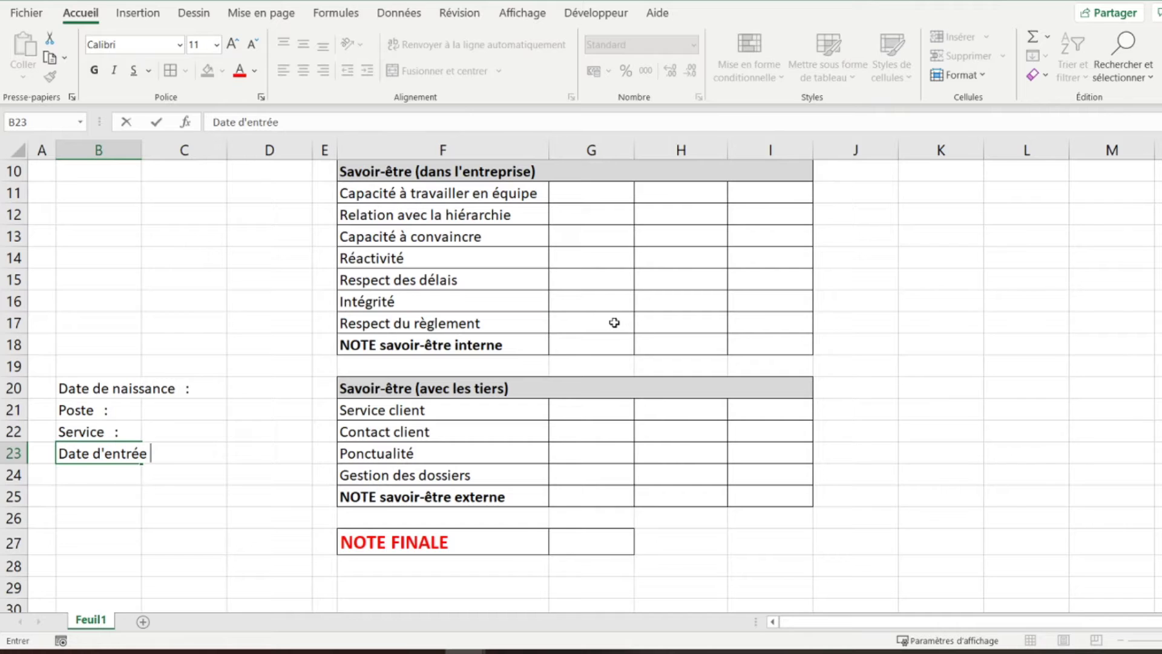
{"action": "type", "text": "  :"}
{"action": "key", "text": "Return"}
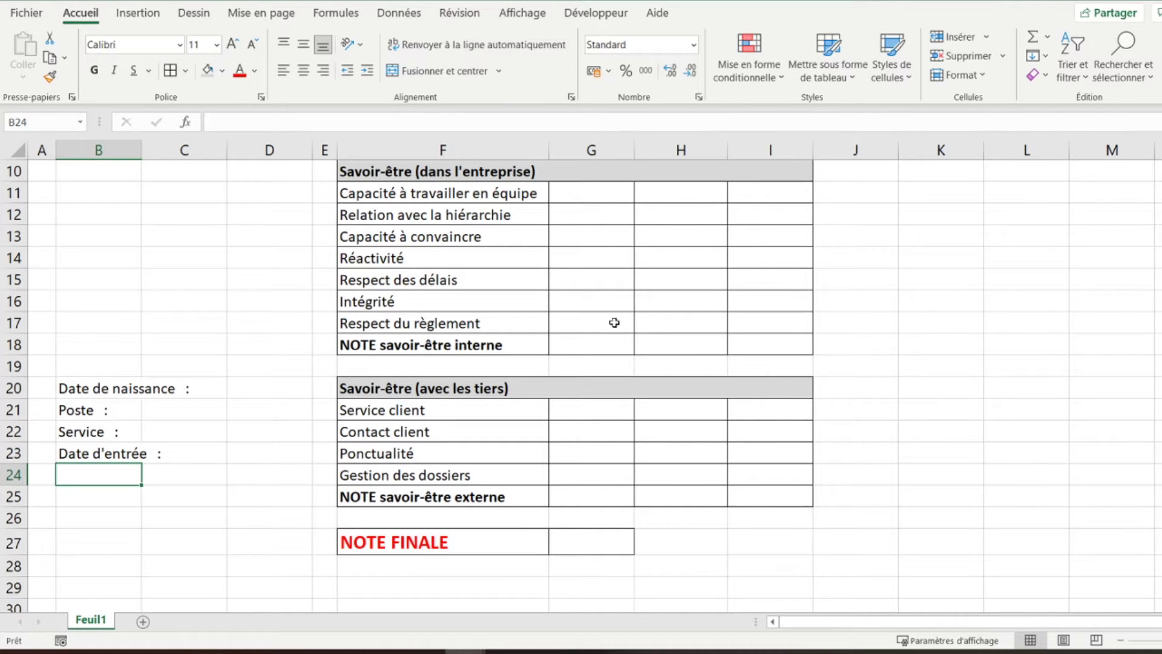
{"action": "type", "text": "An"}
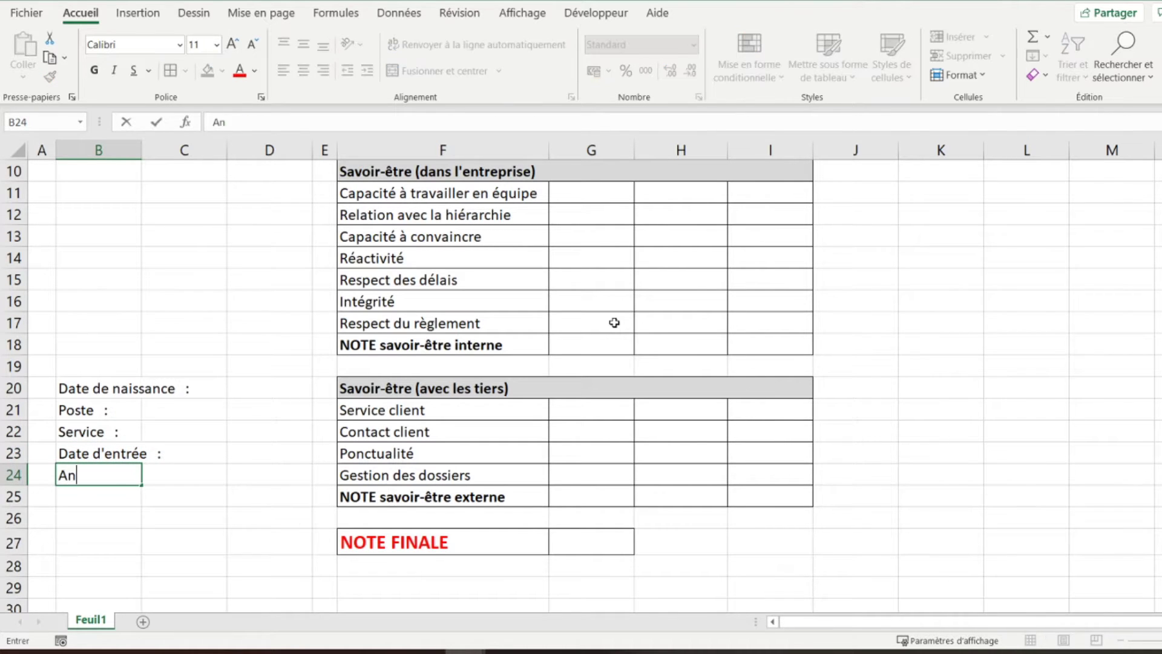
{"action": "type", "text": "cienneté   :"}
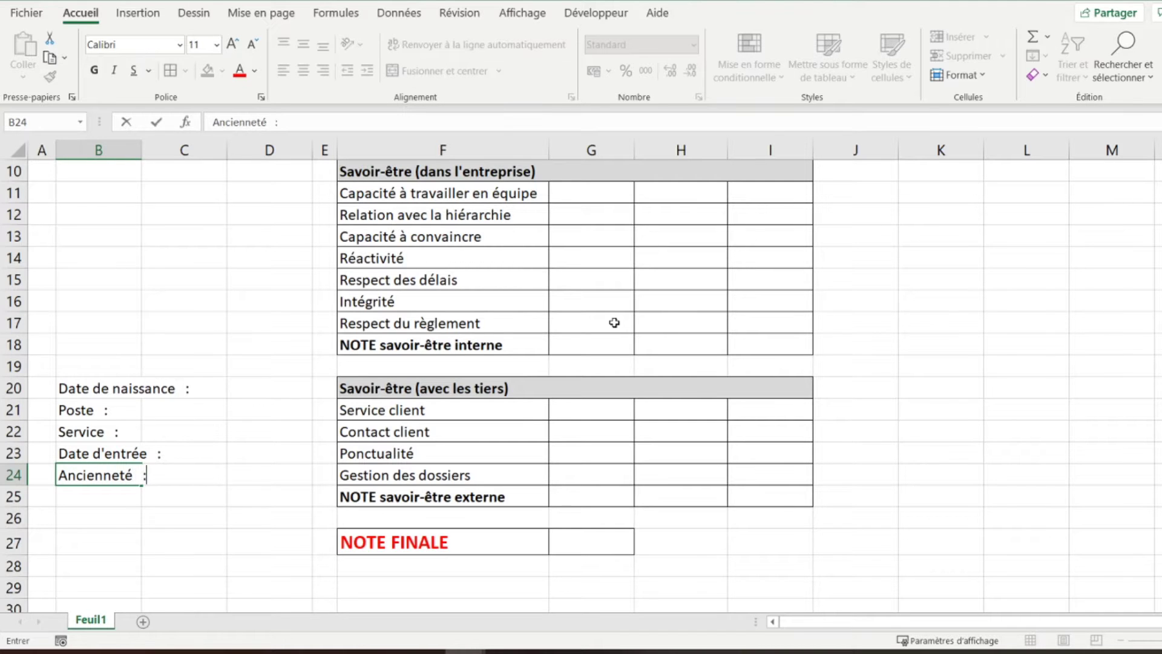
{"action": "key", "text": "Return"}
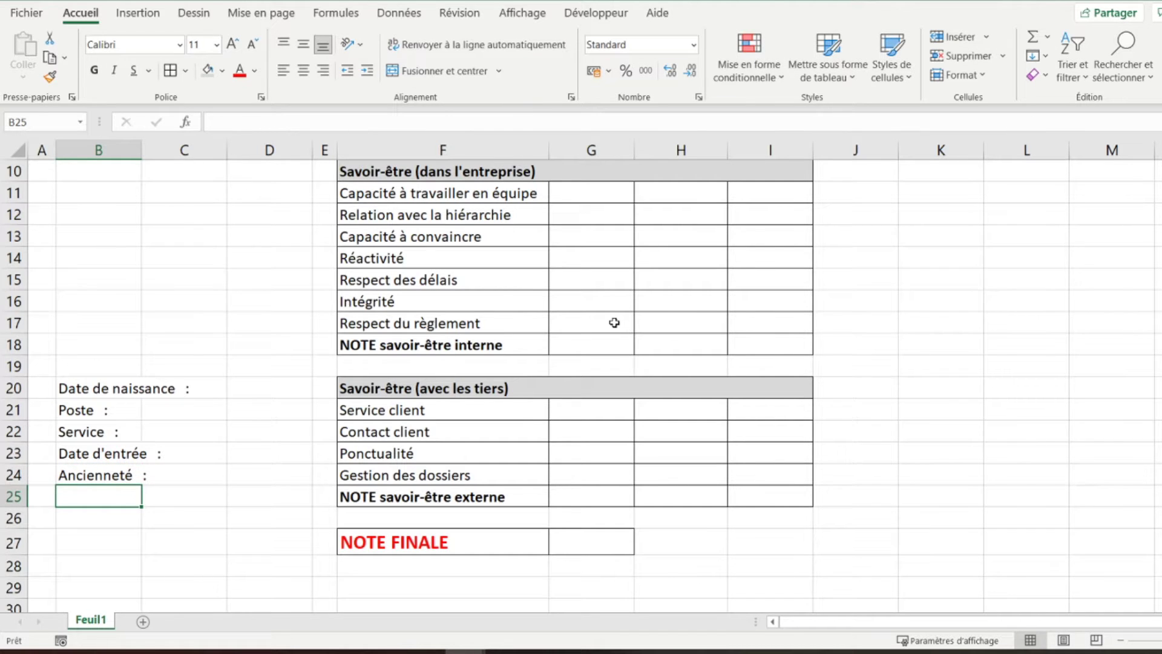
- AutoFit column B so its width matches the longest employee detail label
{"action": "scroll", "coordinate": [202, 358], "scroll_direction": "up", "scroll_amount": 3}
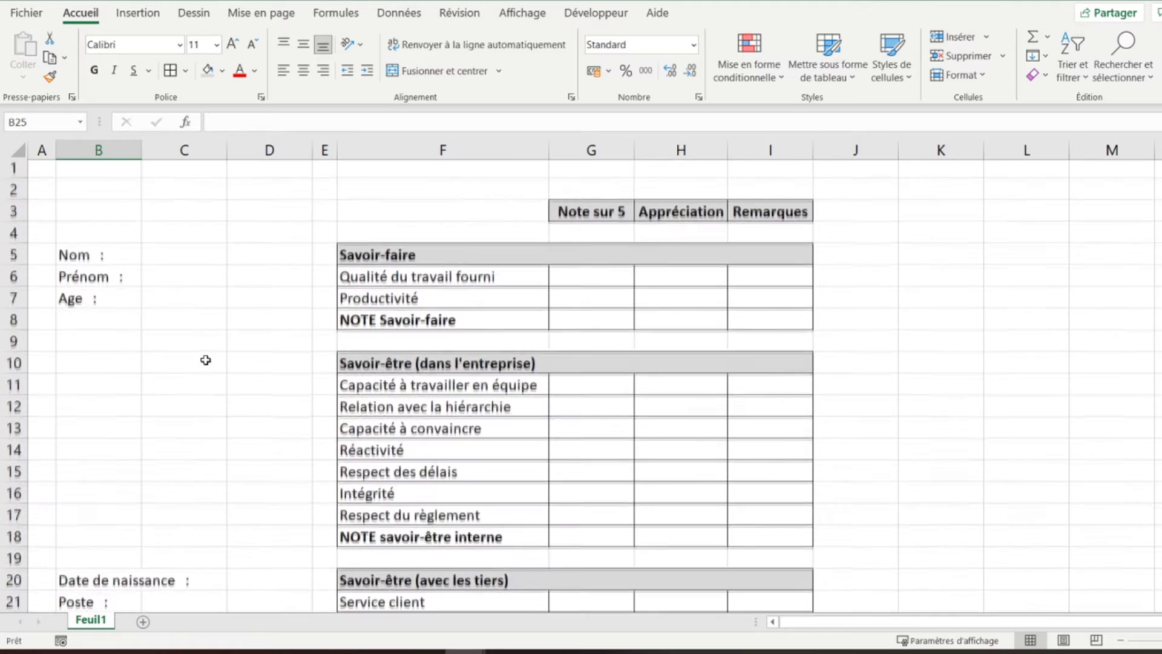
{"action": "double_click", "coordinate": [139, 152]}
{"action": "scroll", "coordinate": [218, 338], "scroll_direction": "down", "scroll_amount": 3}
{"action": "scroll", "coordinate": [177, 441], "scroll_direction": "down", "scroll_amount": 1}
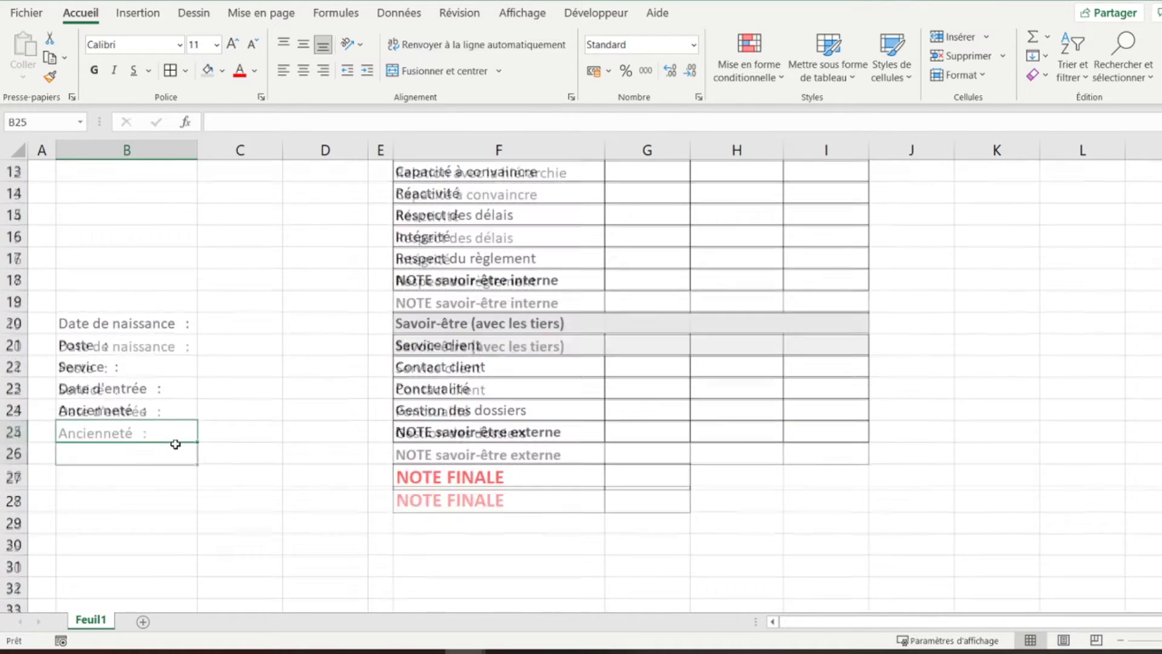
{"action": "scroll", "coordinate": [176, 442], "scroll_direction": "up", "scroll_amount": 4}
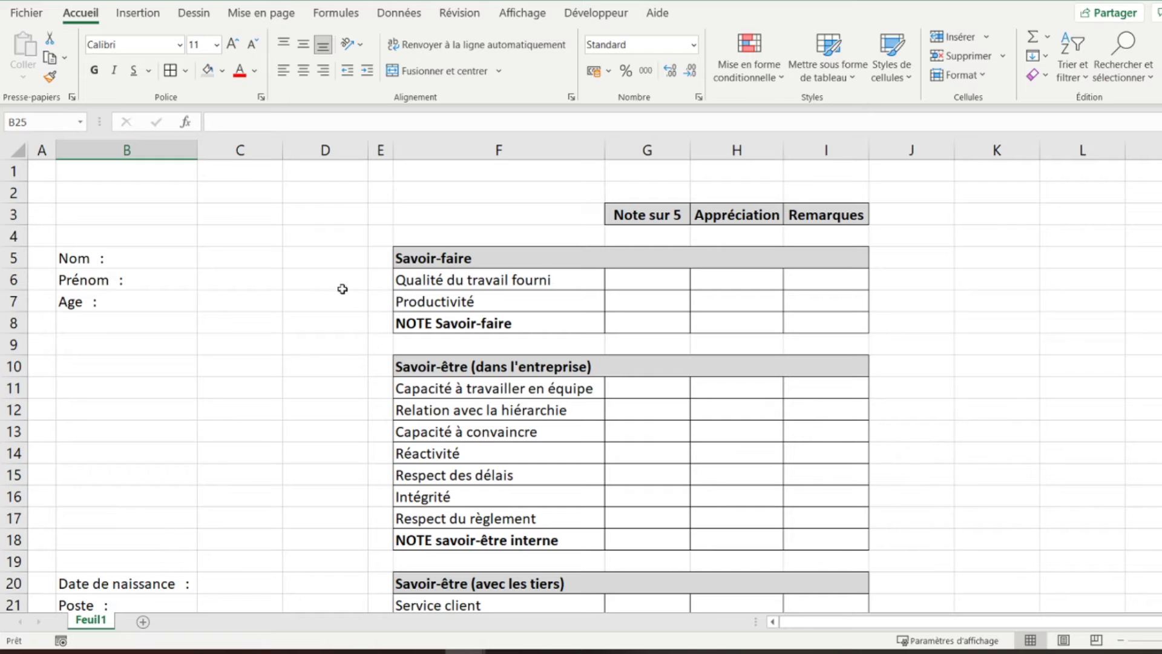
- Apply all borders to C5:D5 beside the Nom label and merge and center the two cells
{"action": "left_click", "coordinate": [238, 259]}
{"action": "left_click_drag", "start_coordinate": [257, 257], "coordinate": [307, 260]}
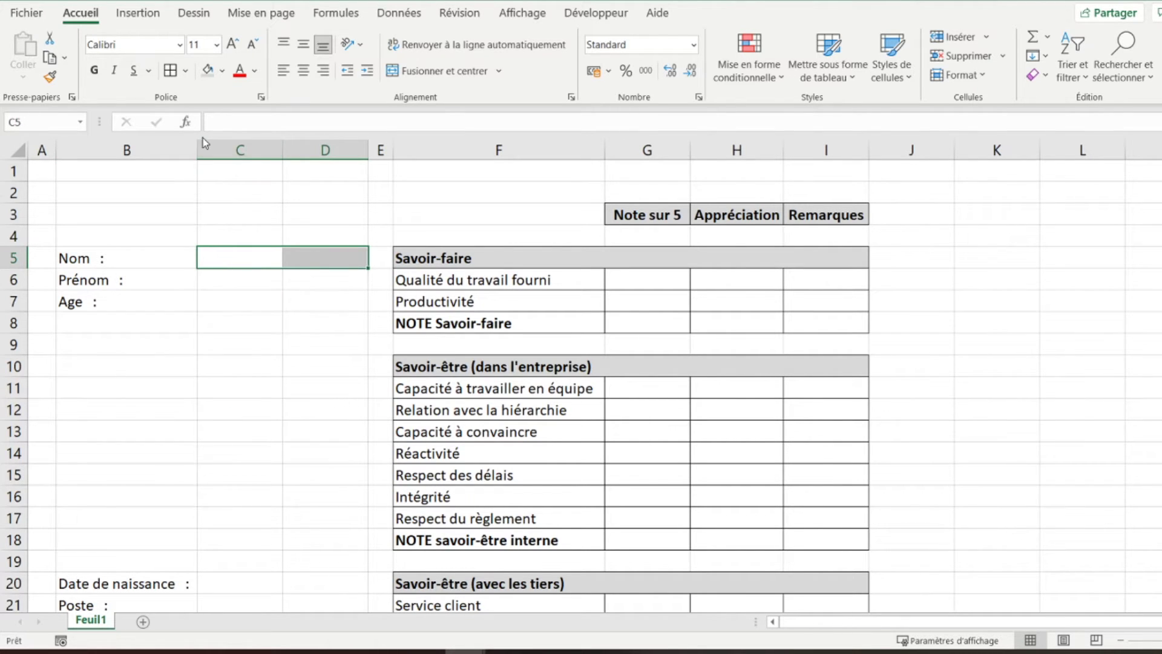
{"action": "left_click", "coordinate": [185, 71]}
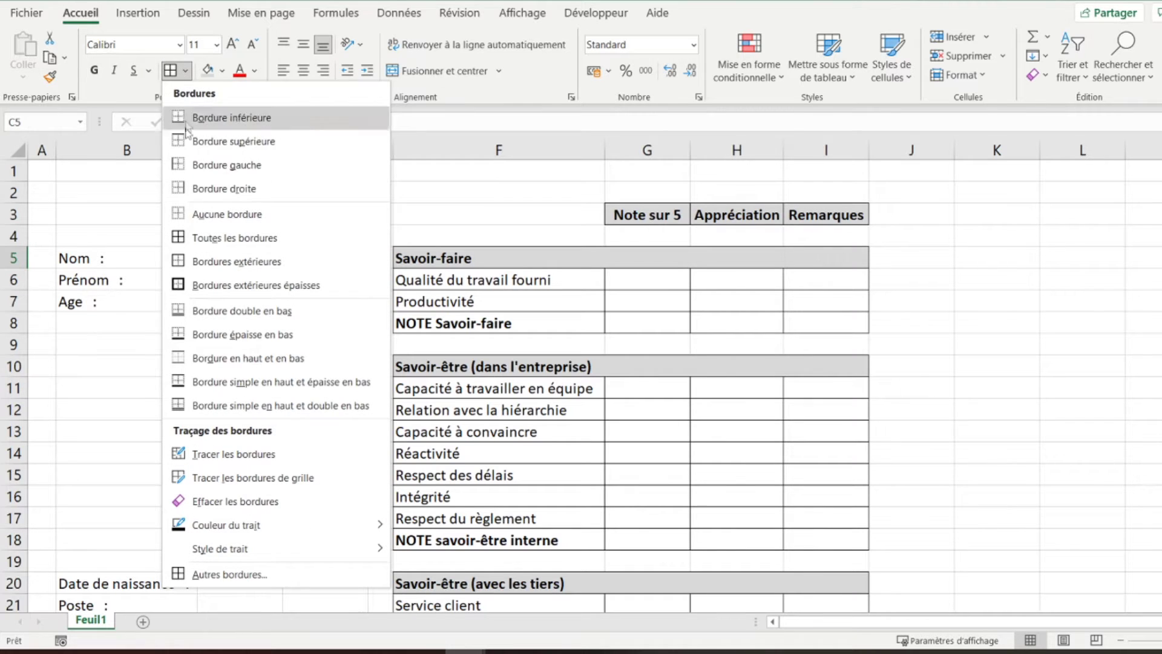
{"action": "left_click", "coordinate": [199, 242]}
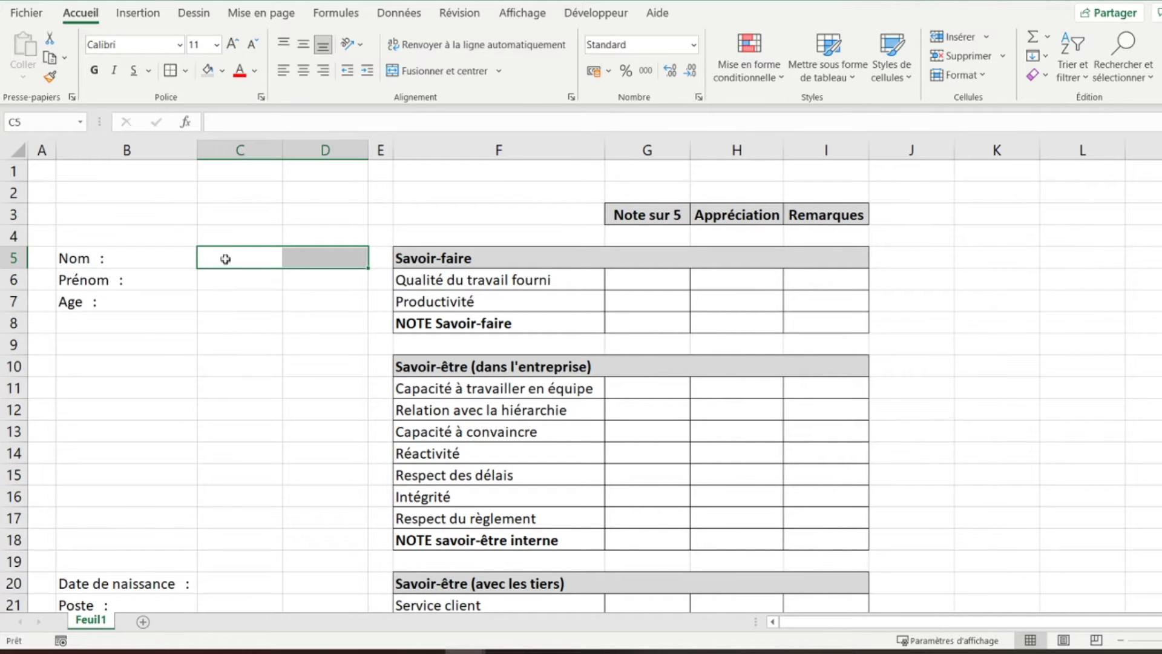
{"action": "left_click", "coordinate": [427, 70]}
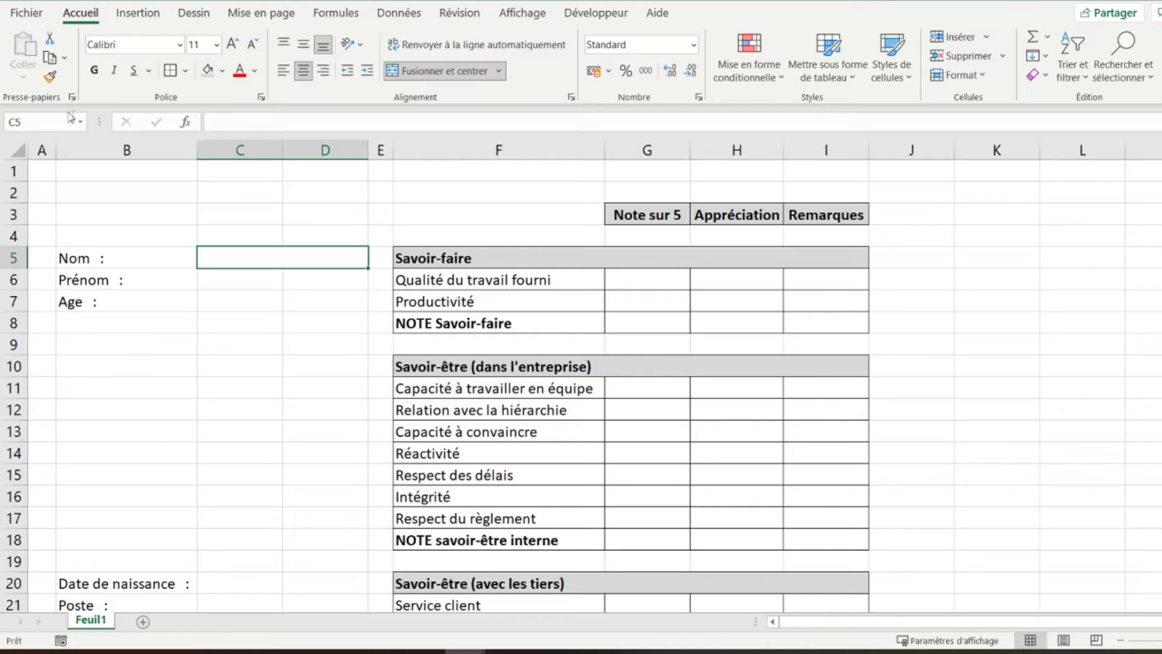
- Copy the merged, bordered format of C5:D5 to the Prénom and Age entry cells in rows 6 and 7
{"action": "left_click", "coordinate": [50, 77]}
{"action": "left_click", "coordinate": [241, 279]}
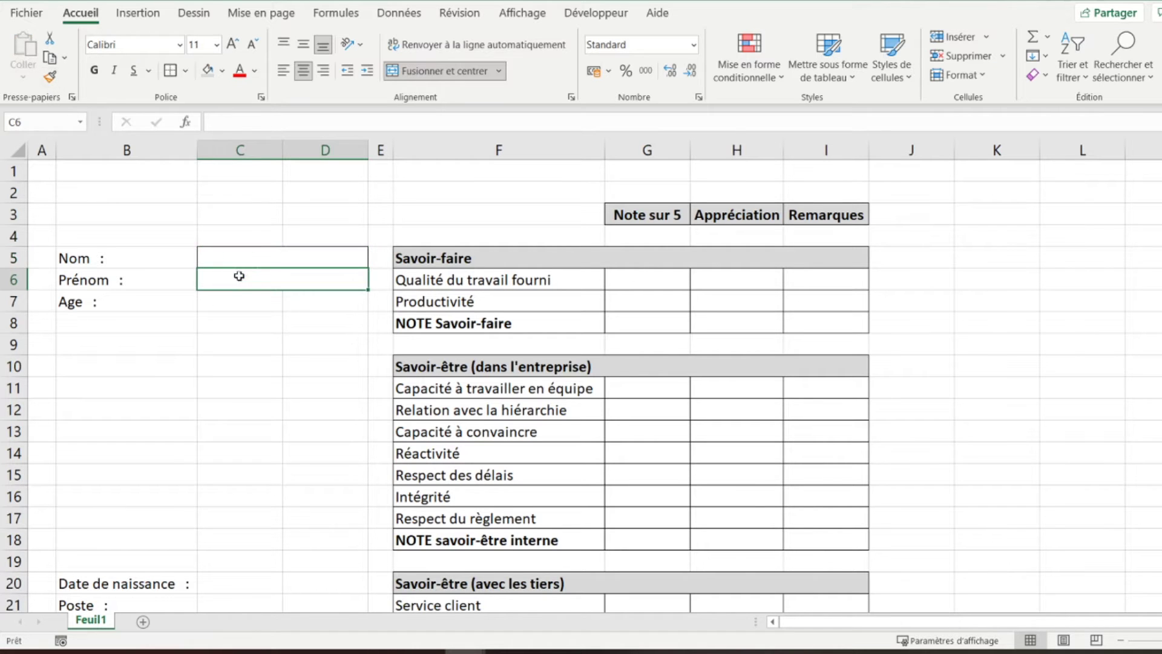
{"action": "left_click", "coordinate": [50, 77]}
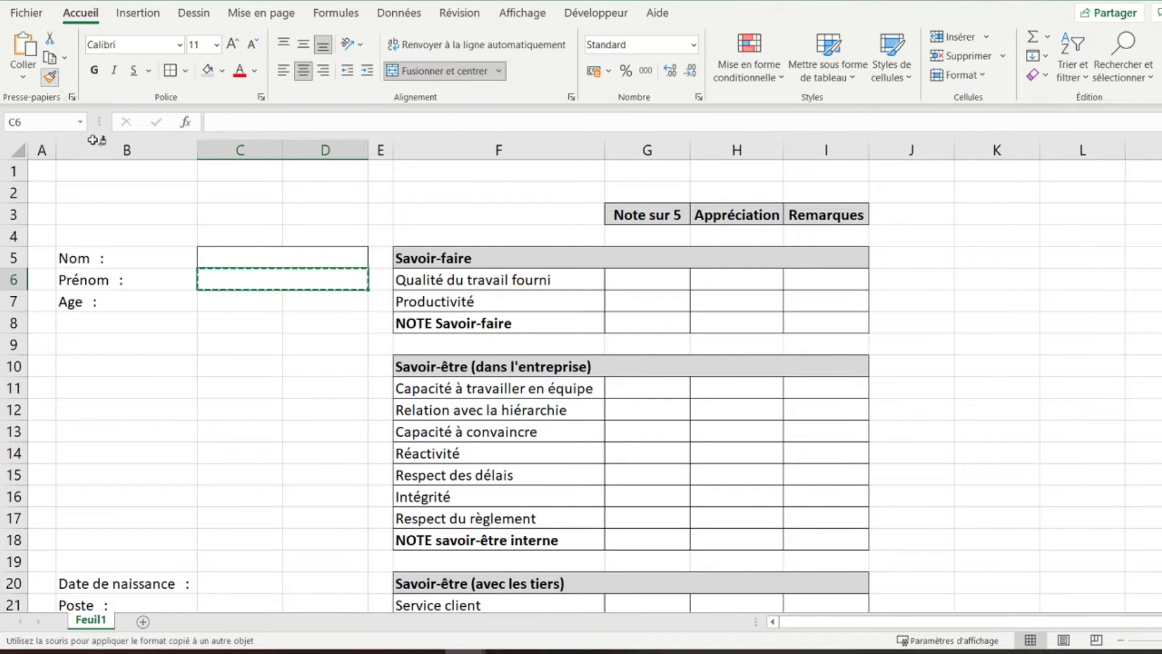
{"action": "left_click", "coordinate": [226, 301]}
- Copy the merged, bordered format to the entry cells C20:D24, from Date de naissance to Ancienneté, and select cell A1
{"action": "scroll", "coordinate": [223, 297], "scroll_direction": "down", "scroll_amount": 2}
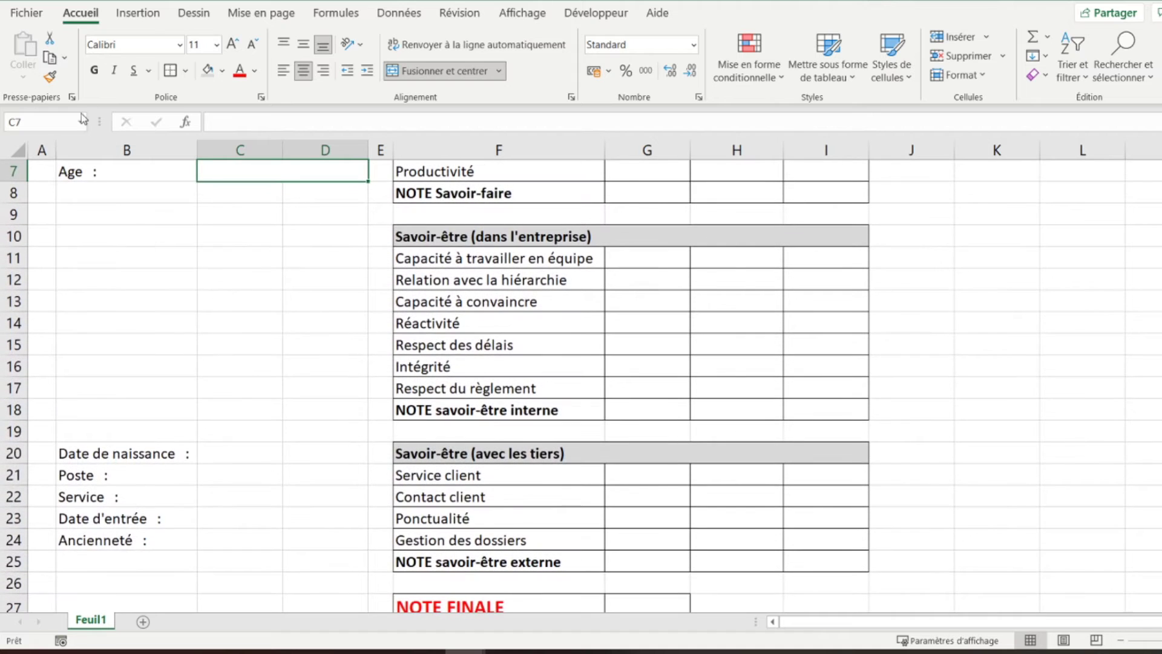
{"action": "left_click", "coordinate": [50, 77]}
{"action": "left_click", "coordinate": [219, 451]}
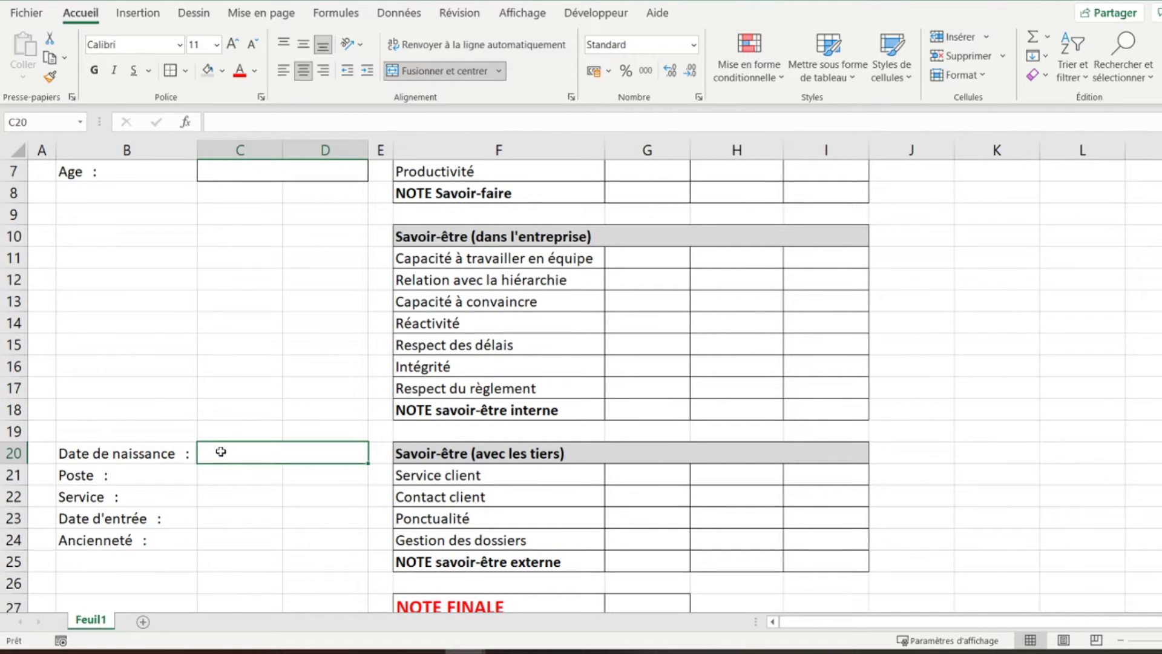
{"action": "left_click", "coordinate": [50, 78]}
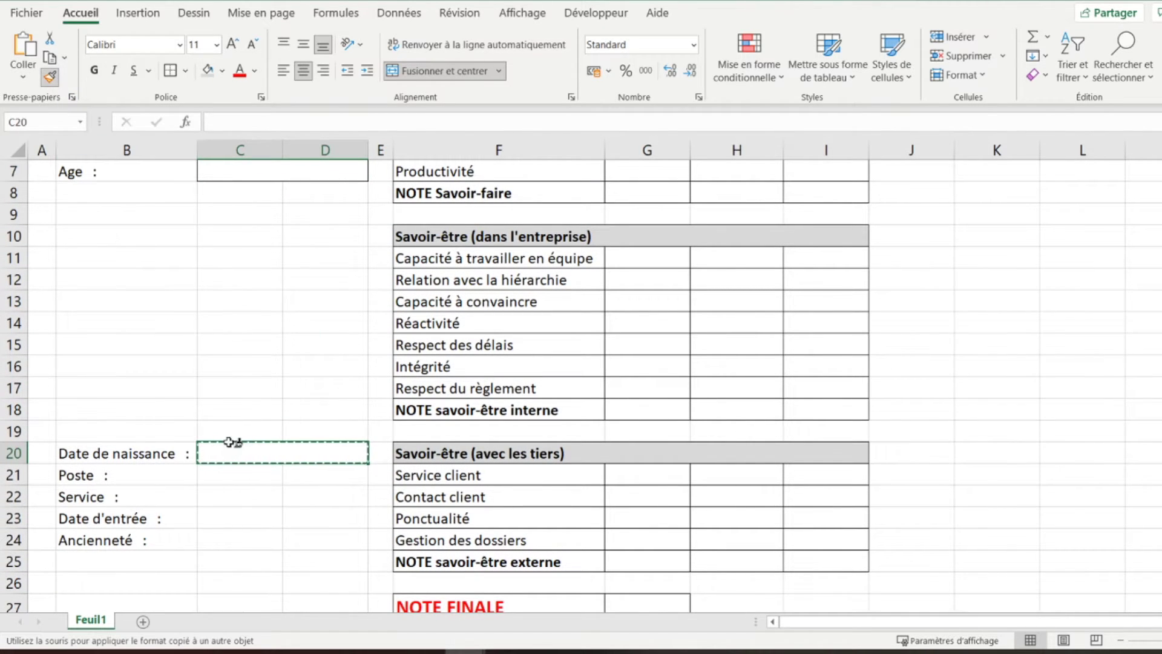
{"action": "left_click", "coordinate": [228, 471]}
{"action": "left_click", "coordinate": [50, 77]}
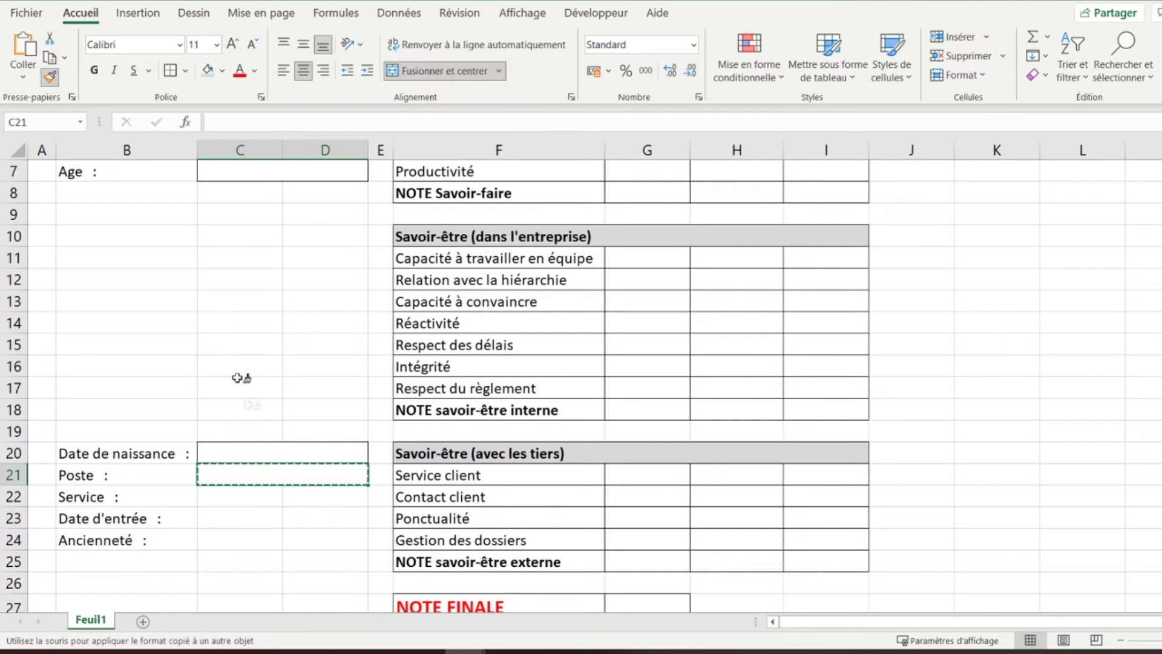
{"action": "left_click", "coordinate": [218, 496]}
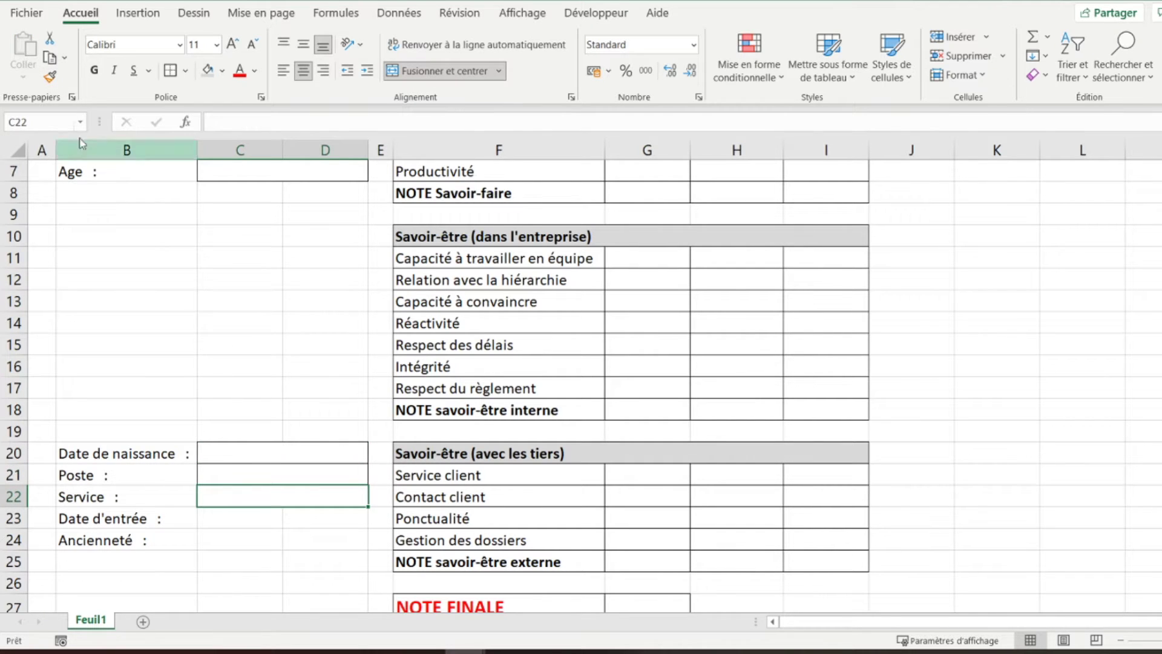
{"action": "left_click", "coordinate": [51, 78]}
{"action": "left_click", "coordinate": [221, 517]}
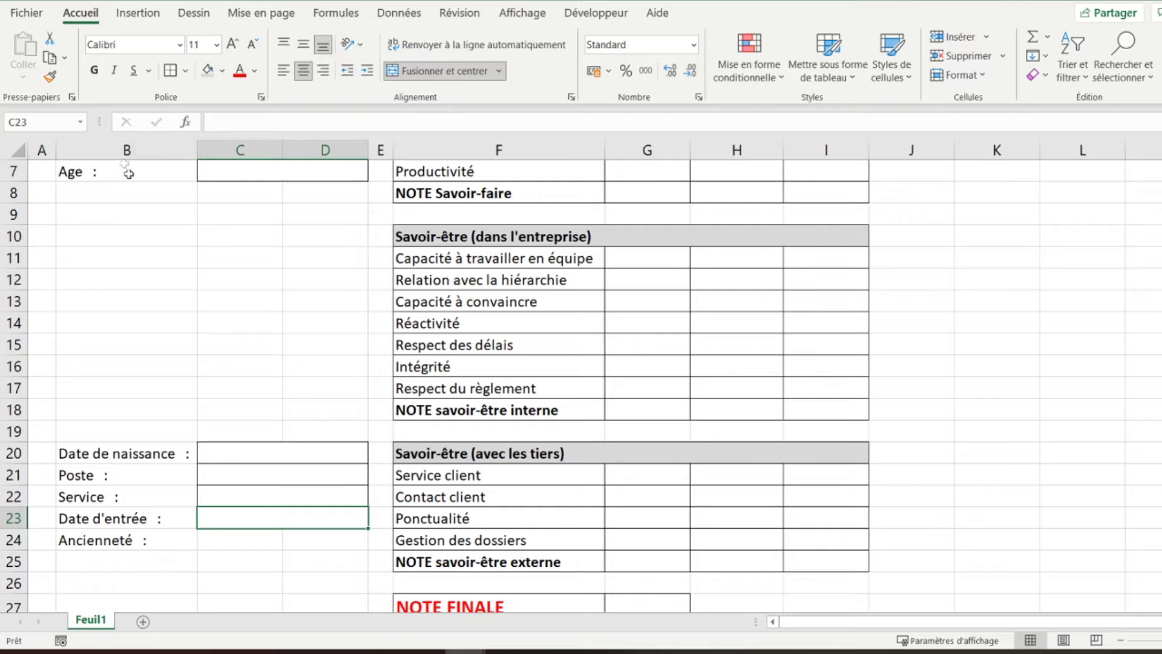
{"action": "left_click", "coordinate": [51, 78]}
{"action": "left_click", "coordinate": [224, 538]}
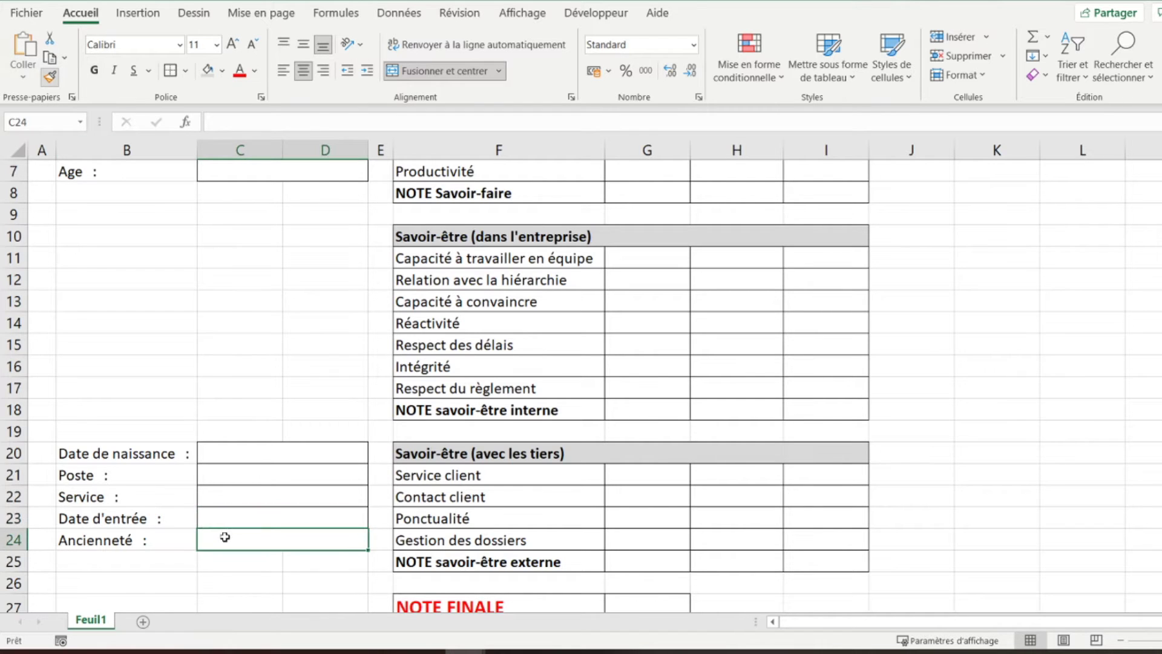
{"action": "scroll", "coordinate": [226, 537], "scroll_direction": "up", "scroll_amount": 2}
{"action": "left_click", "coordinate": [46, 173]}
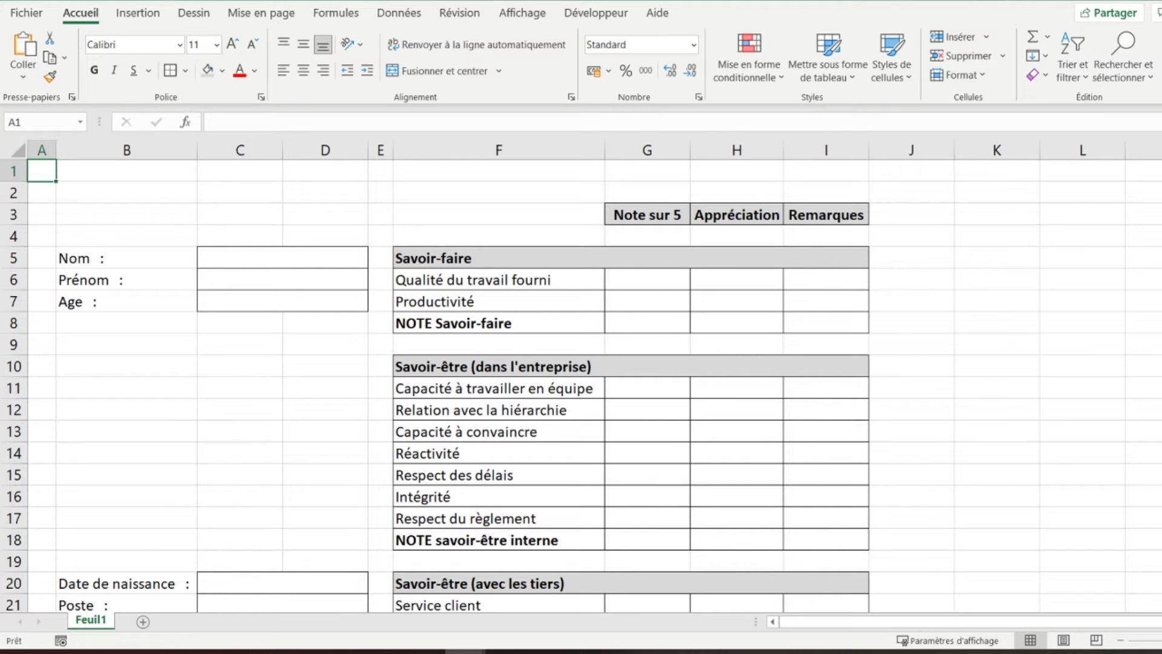
- Enter a MOYENNE formula averaging G6:G7 in the NOTE Savoir-faire cell G8
{"action": "left_click", "coordinate": [647, 321]}
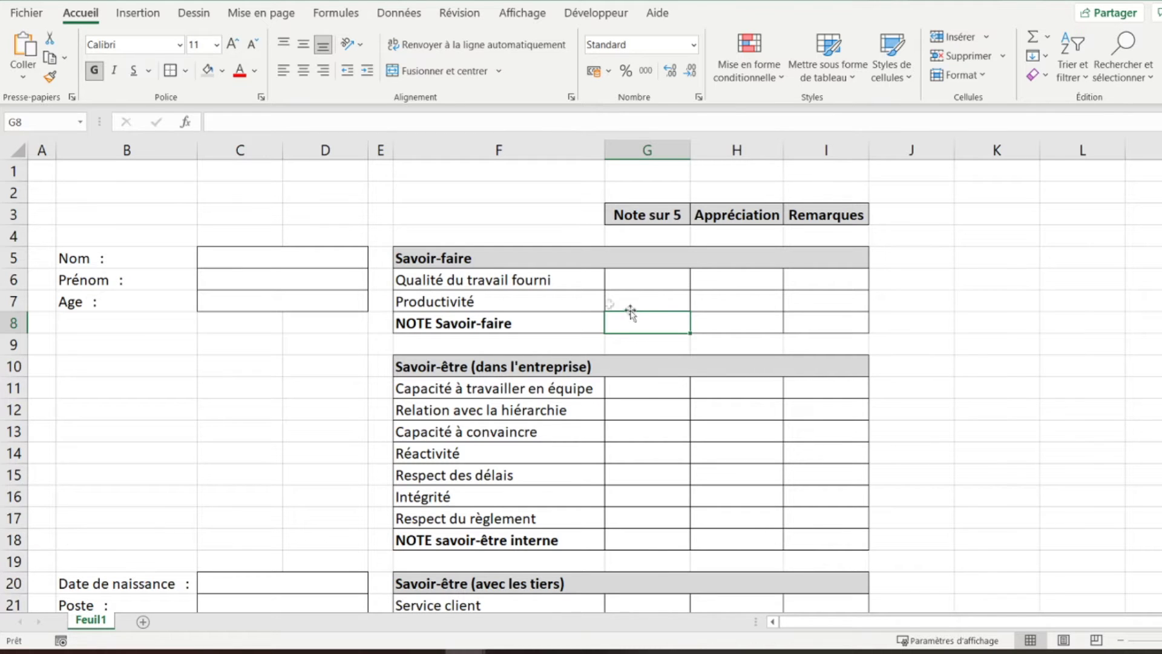
{"action": "type", "text": "="}
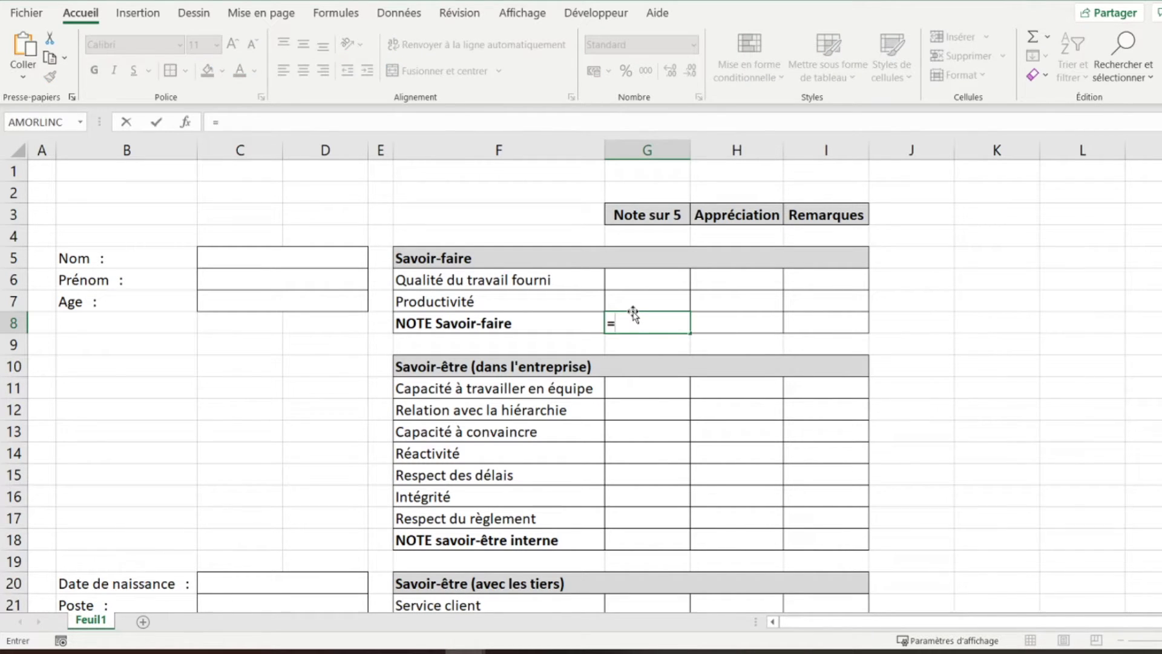
{"action": "type", "text": "moyenne("}
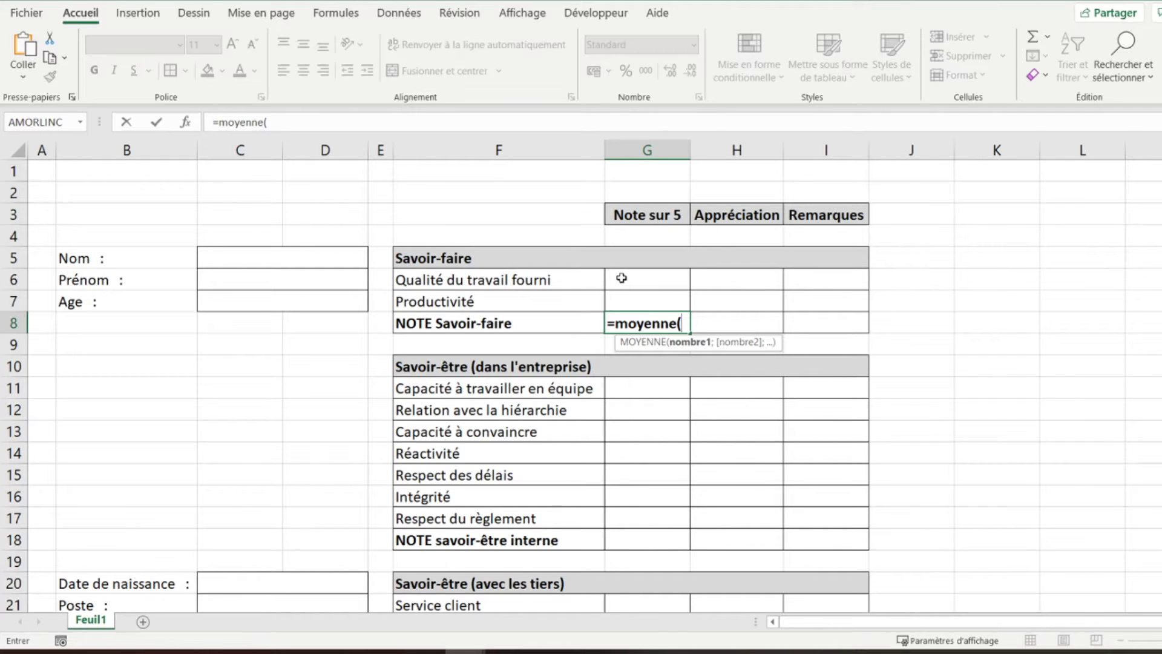
{"action": "left_click_drag", "start_coordinate": [622, 279], "coordinate": [626, 297]}
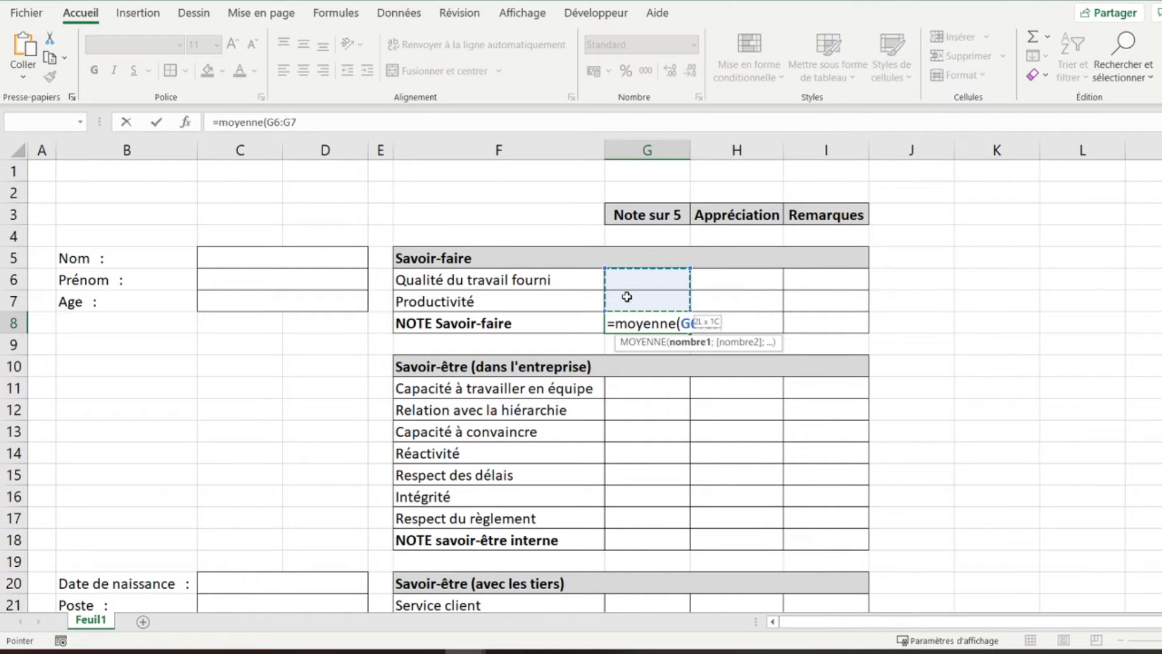
{"action": "key", "text": "Return"}
- Wrap the average in G8 in SIERREUR with an empty-text fallback, giving =SIERREUR(MOYENNE(G6:G7);"")
{"action": "left_click", "coordinate": [618, 325]}
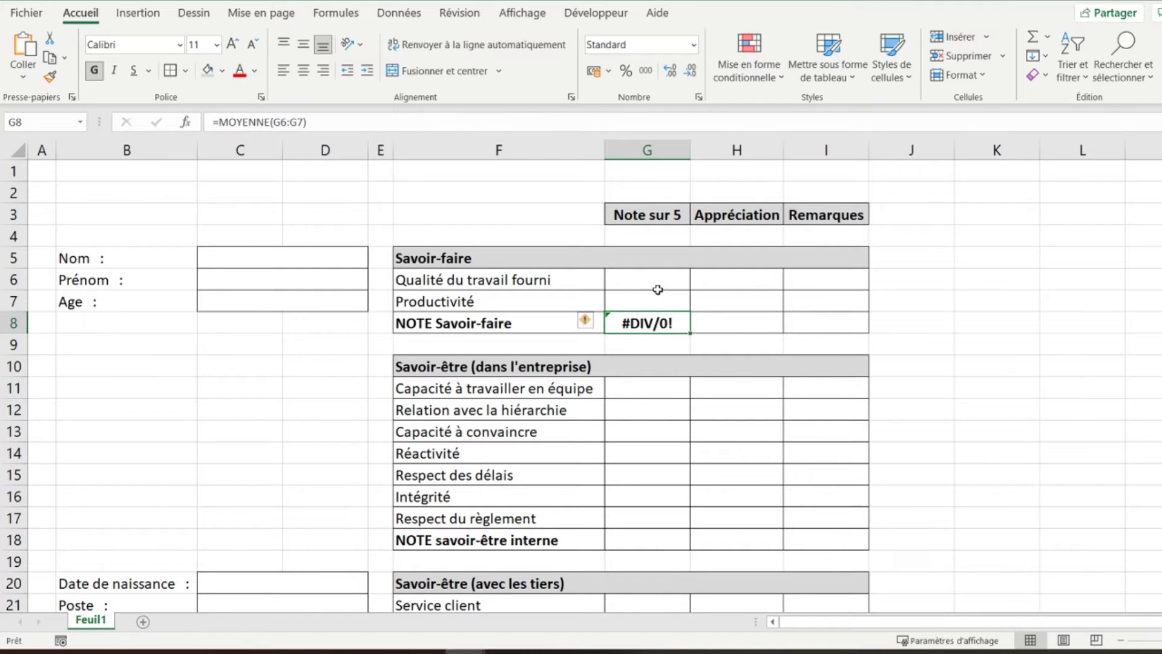
{"action": "left_click", "coordinate": [216, 122]}
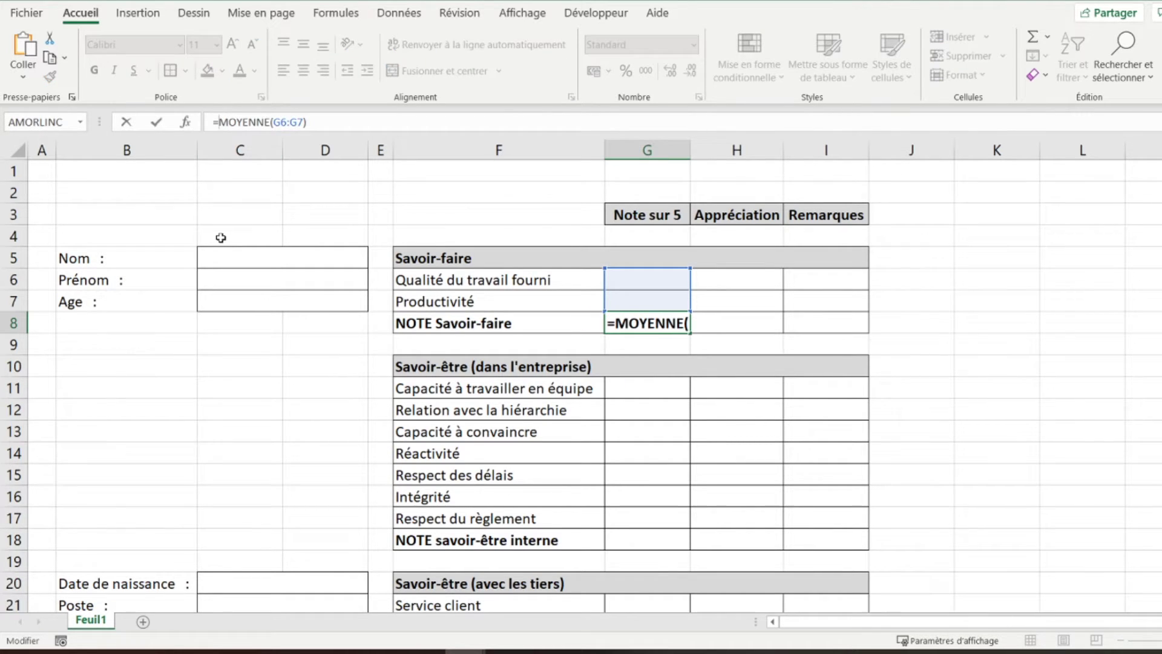
{"action": "type", "text": "sierreur"}
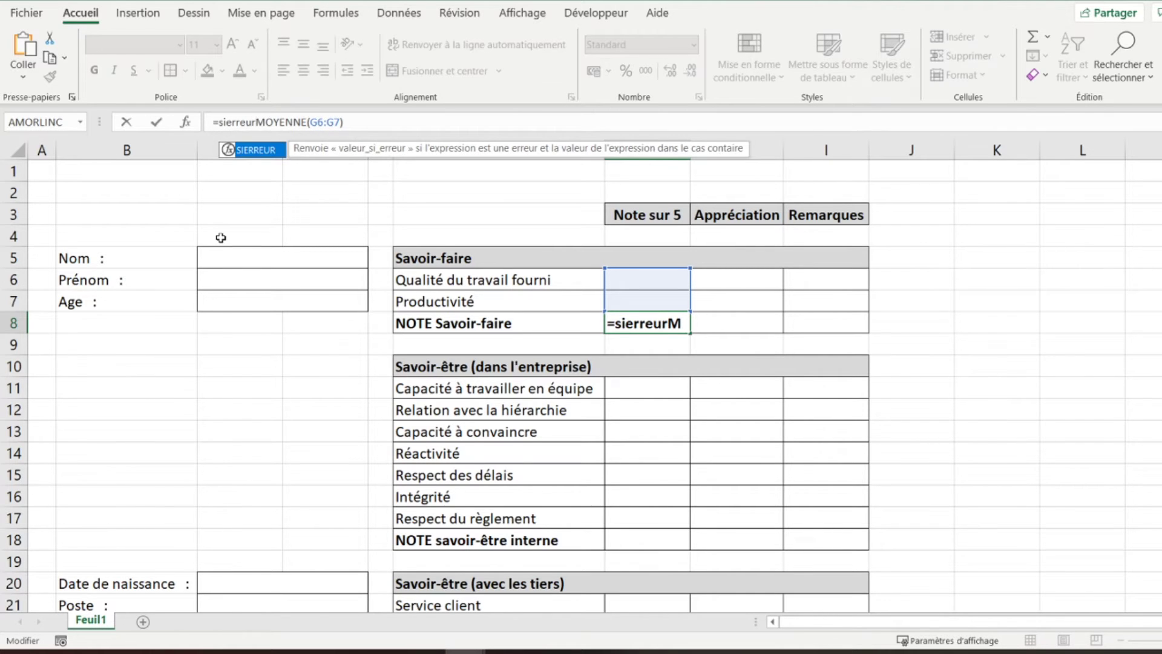
{"action": "type", "text": "("}
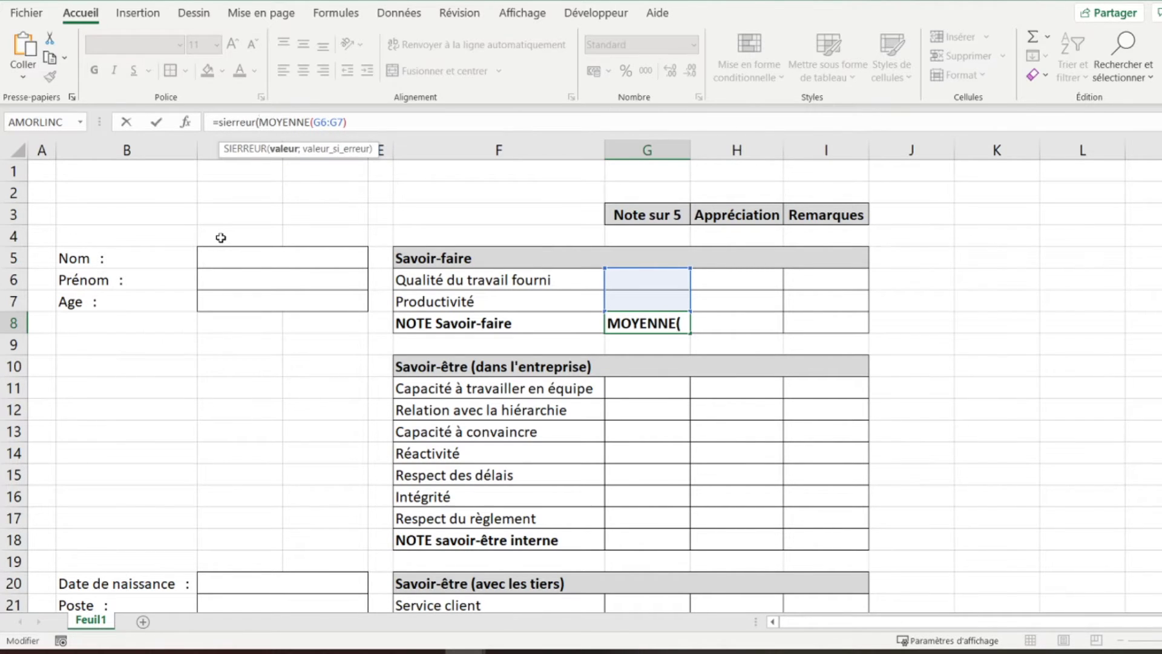
{"action": "left_click", "coordinate": [357, 122]}
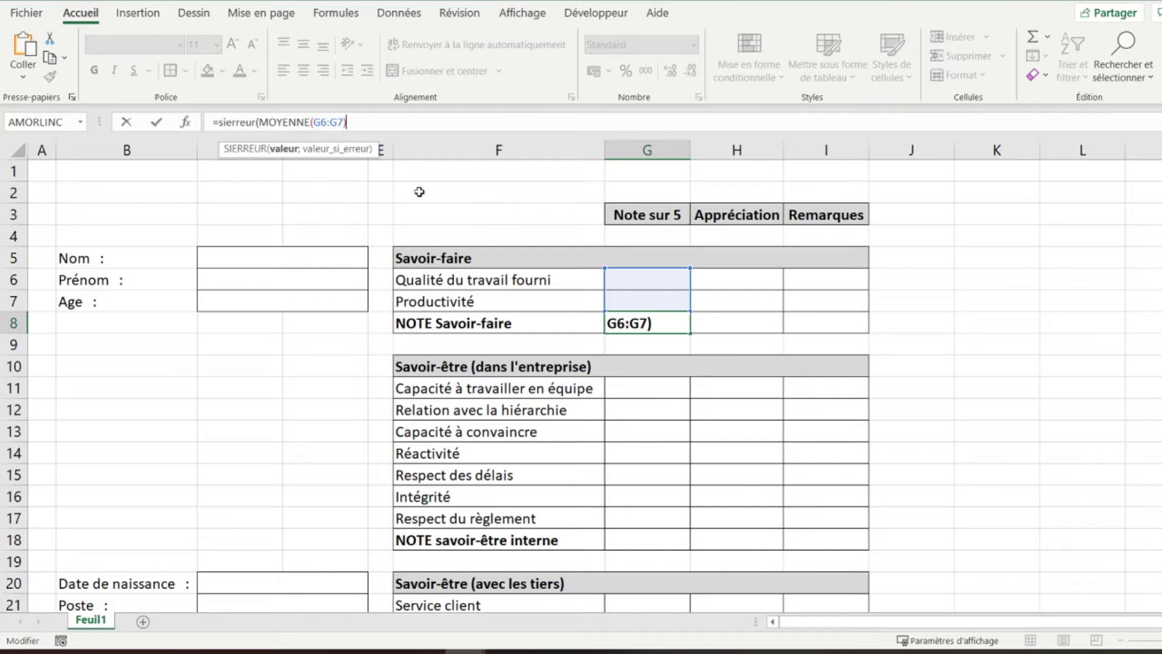
{"action": "type", "text": ";"}
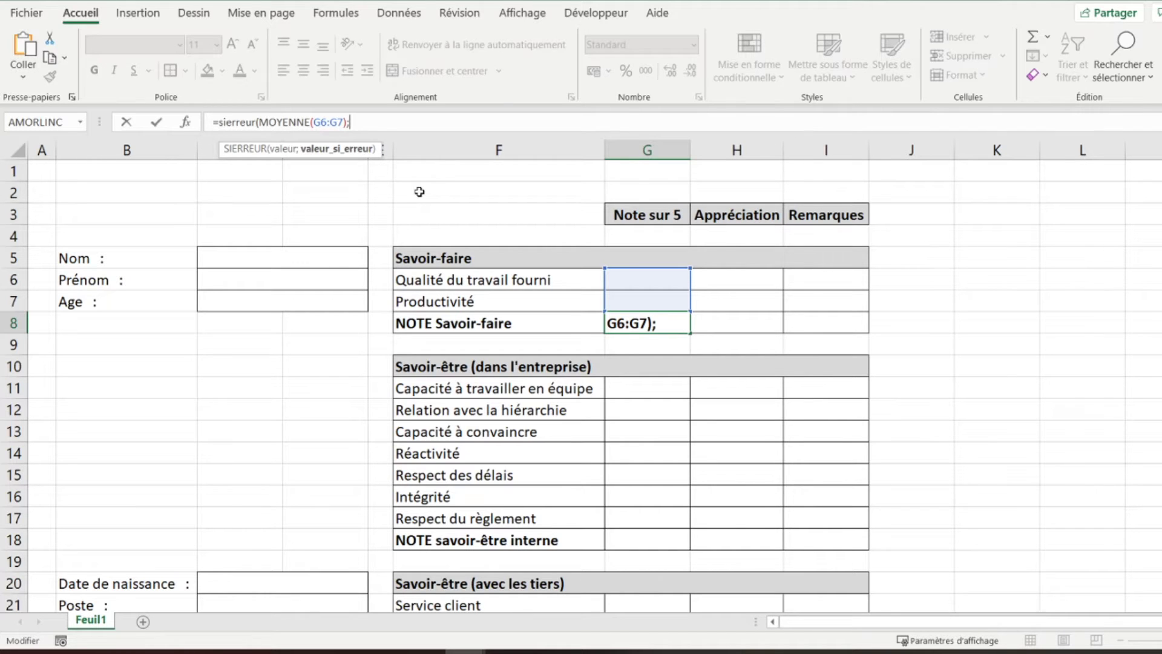
{"action": "type", "text": "\"\")"}
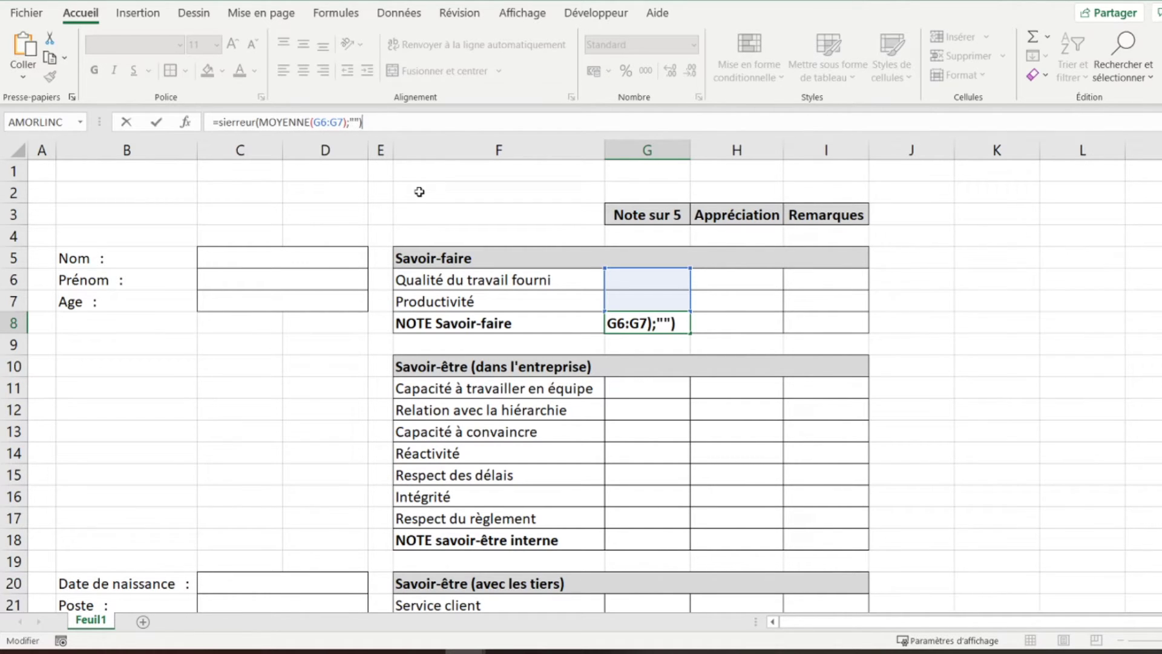
{"action": "key", "text": "Return"}
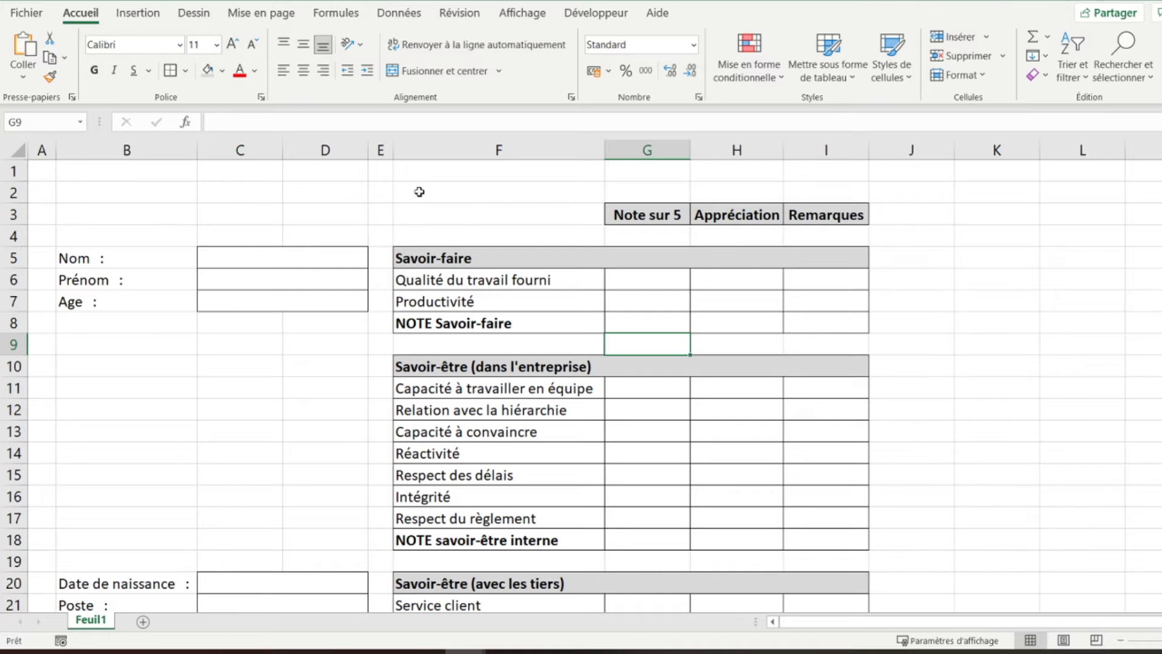
- Enter test scores of 4 for Qualité du travail fourni and 2 for Productivité
{"action": "left_click", "coordinate": [652, 281]}
{"action": "type", "text": "4"}
{"action": "key", "text": "Return"}
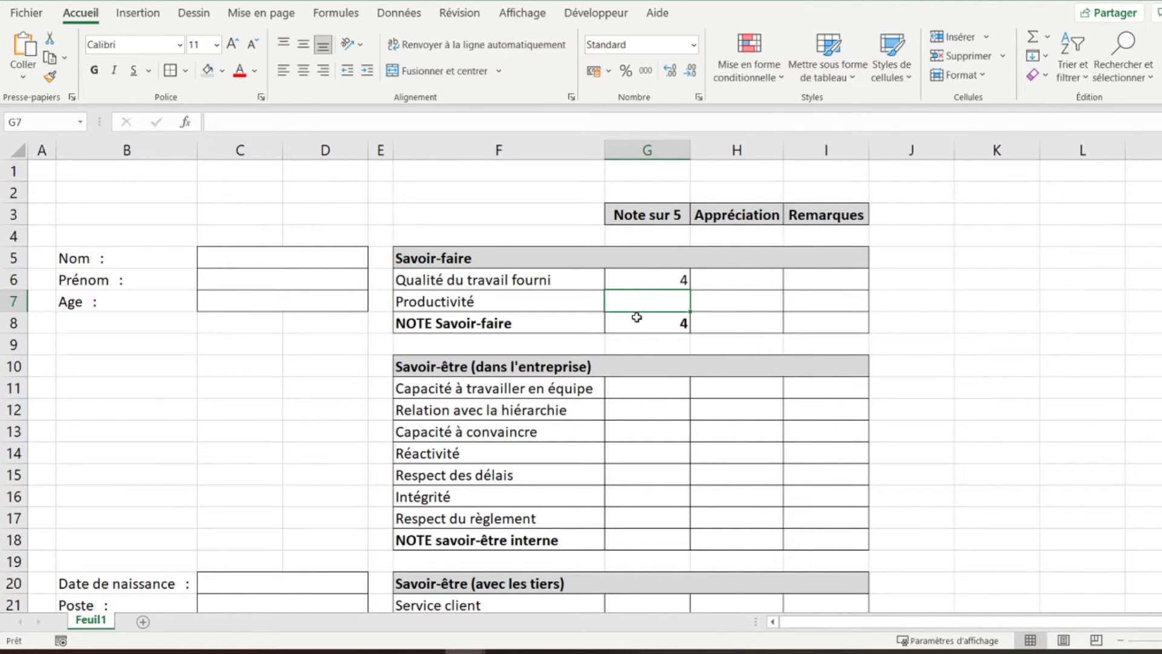
{"action": "type", "text": "2"}
{"action": "key", "text": "Return"}
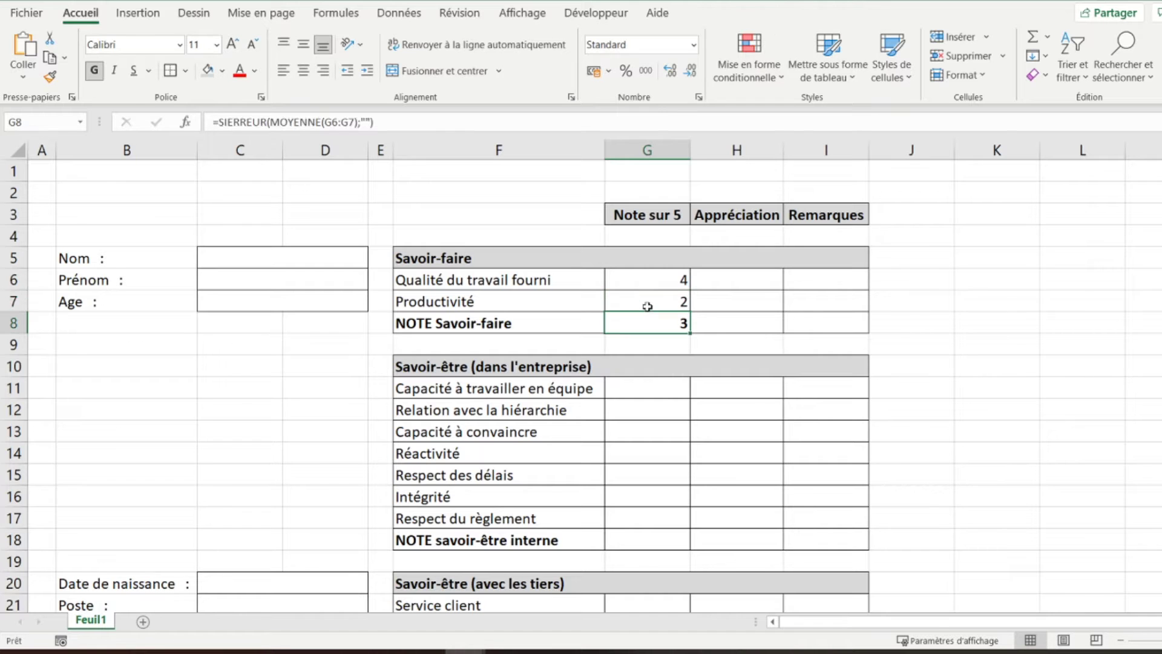
- Copy the G8 formula to the NOTE savoir-être interne cell G18 and set its averaged range to G11:G17
{"action": "scroll", "coordinate": [646, 324], "scroll_direction": "down", "scroll_amount": 2}
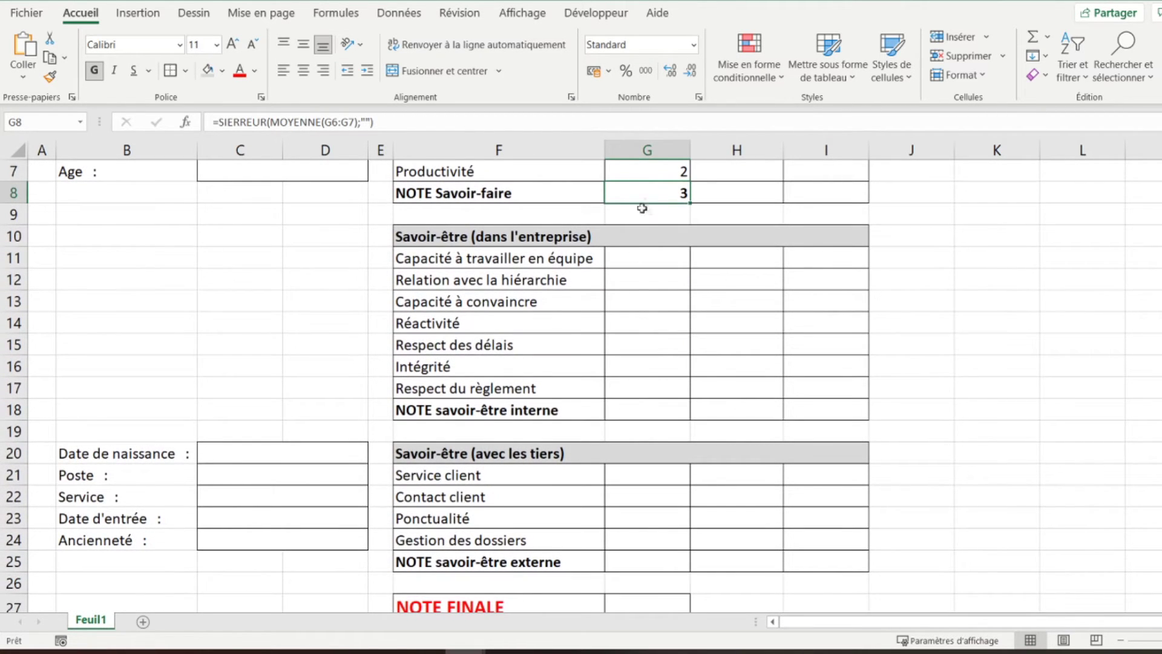
{"action": "key", "text": "ctrl+c"}
{"action": "left_click", "coordinate": [637, 408]}
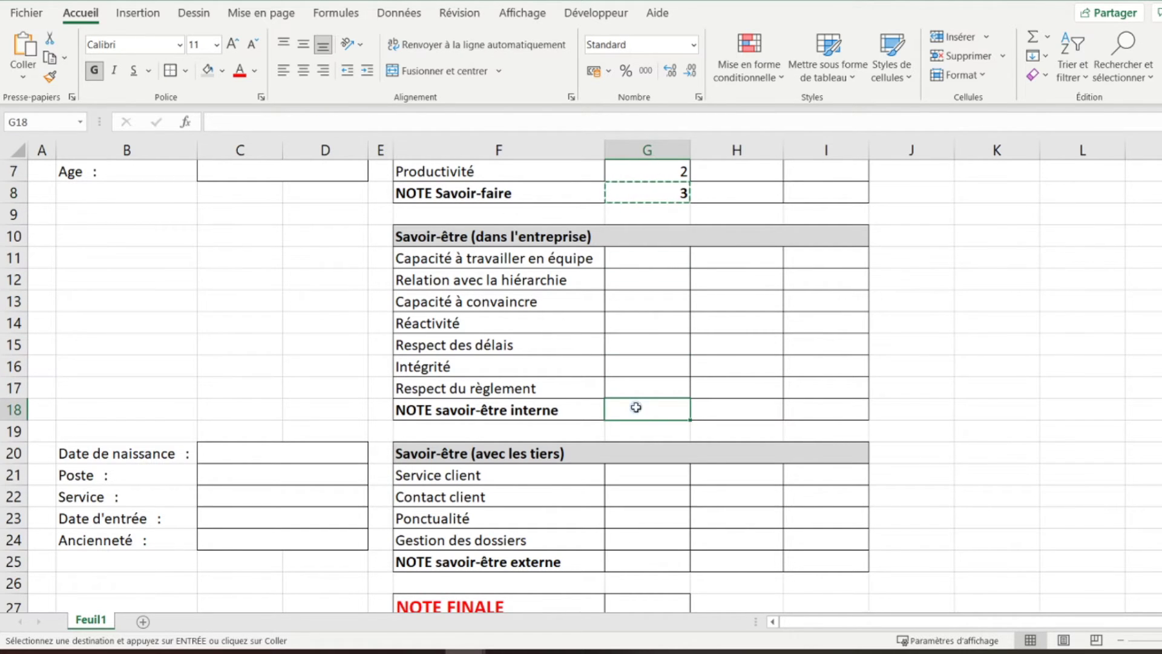
{"action": "key", "text": "ctrl+v"}
{"action": "key", "text": "F2"}
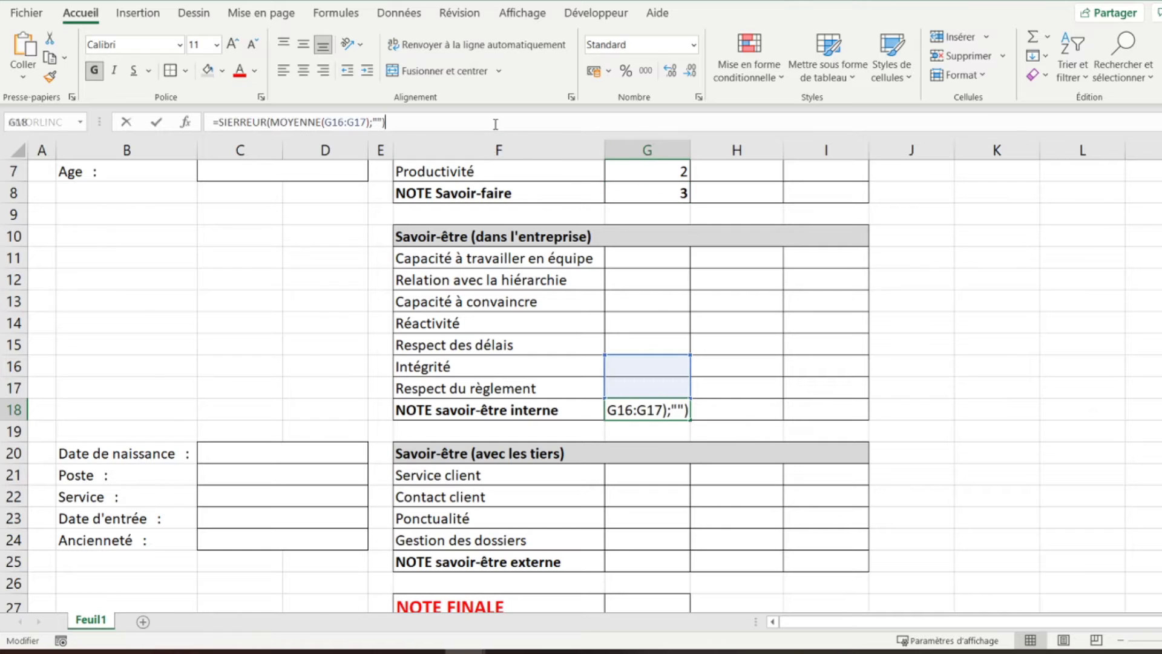
{"action": "left_click_drag", "start_coordinate": [689, 353], "coordinate": [682, 252]}
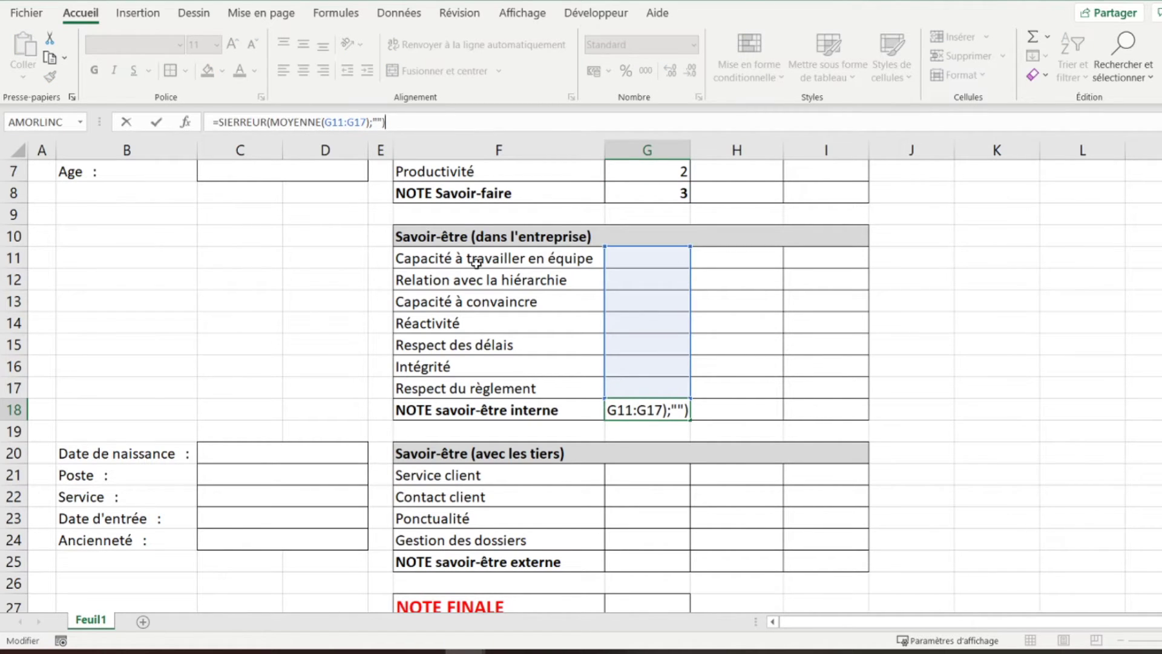
{"action": "key", "text": "Return"}
- Copy the G18 formula to the NOTE savoir-être externe cell G25 and set its averaged range to G21:G24
{"action": "left_click", "coordinate": [639, 411]}
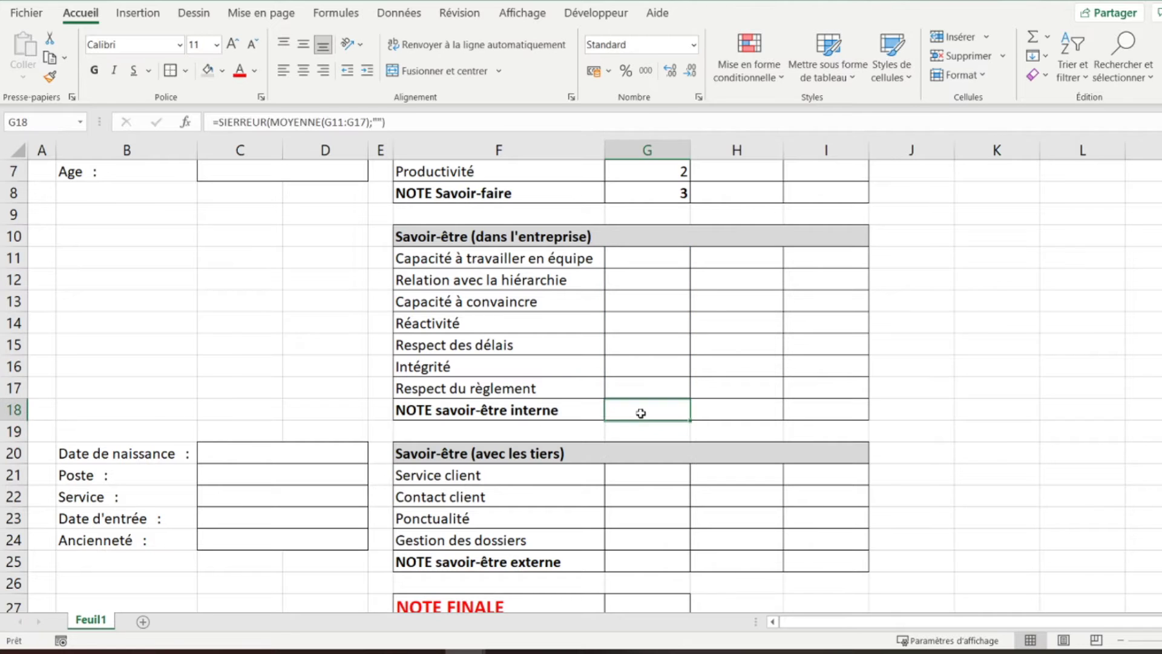
{"action": "key", "text": "ctrl+c"}
{"action": "scroll", "coordinate": [641, 413], "scroll_direction": "down", "scroll_amount": 1}
{"action": "left_click", "coordinate": [628, 497]}
{"action": "key", "text": "ctrl+v"}
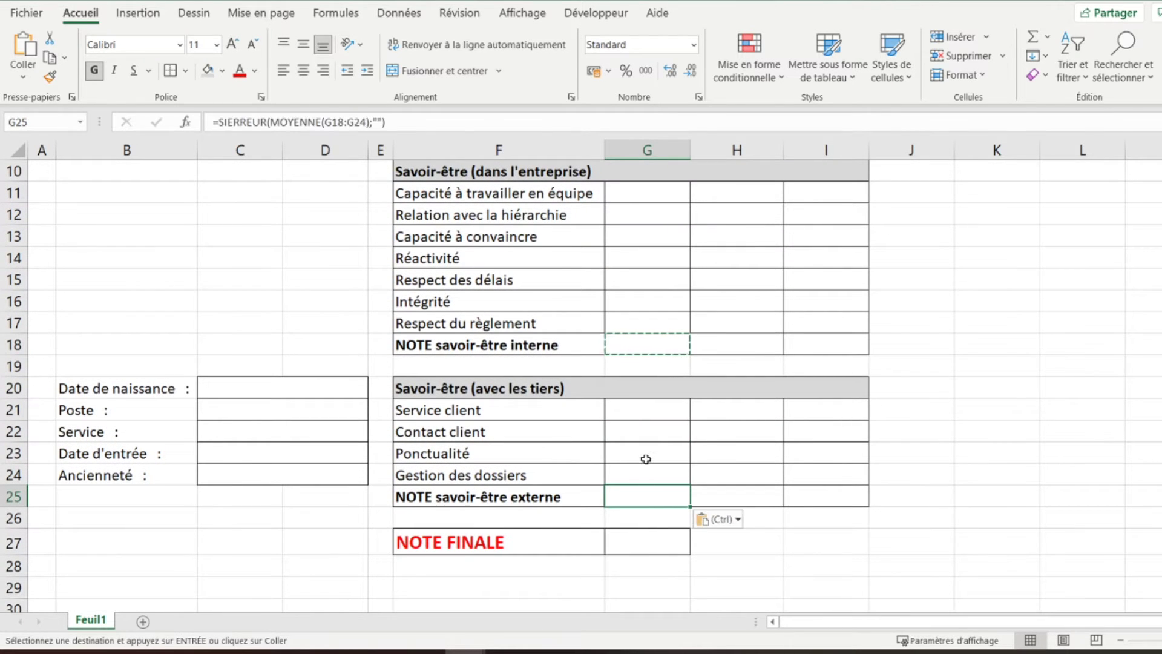
{"action": "left_click", "coordinate": [577, 119]}
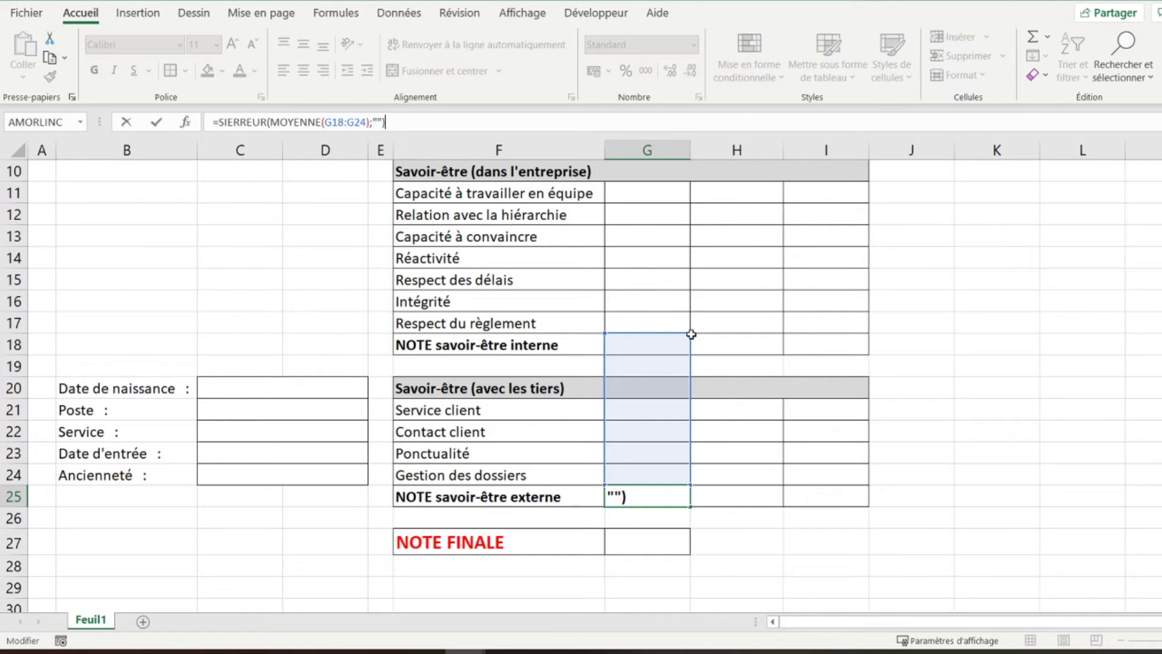
{"action": "left_click_drag", "start_coordinate": [691, 334], "coordinate": [631, 402]}
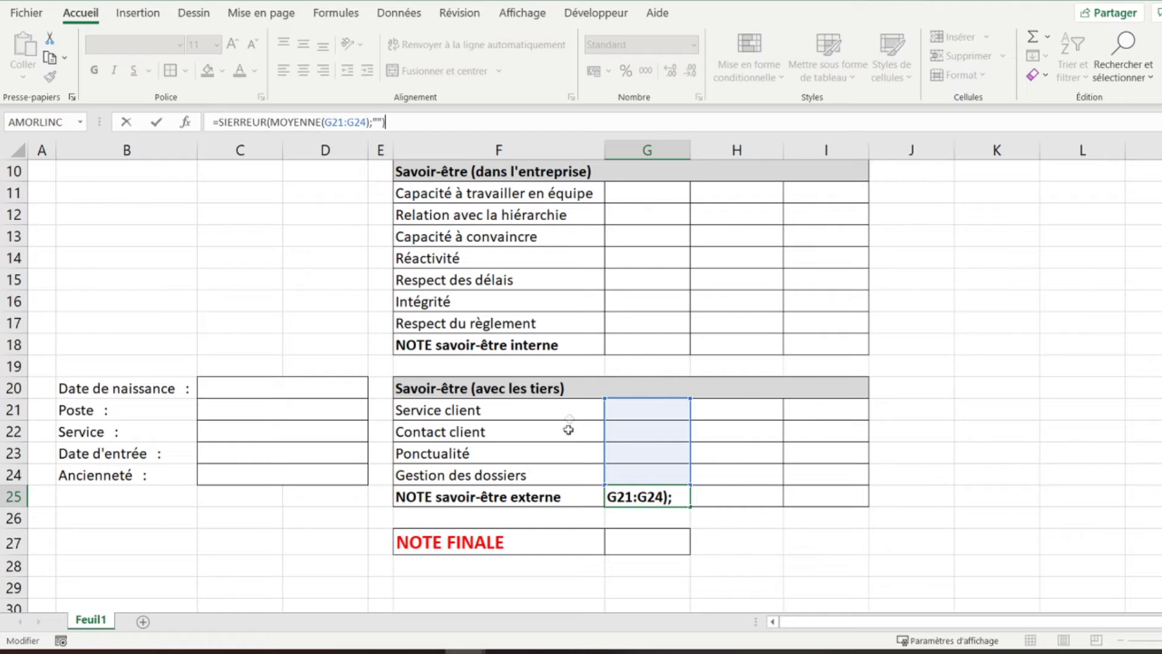
{"action": "key", "text": "Return"}
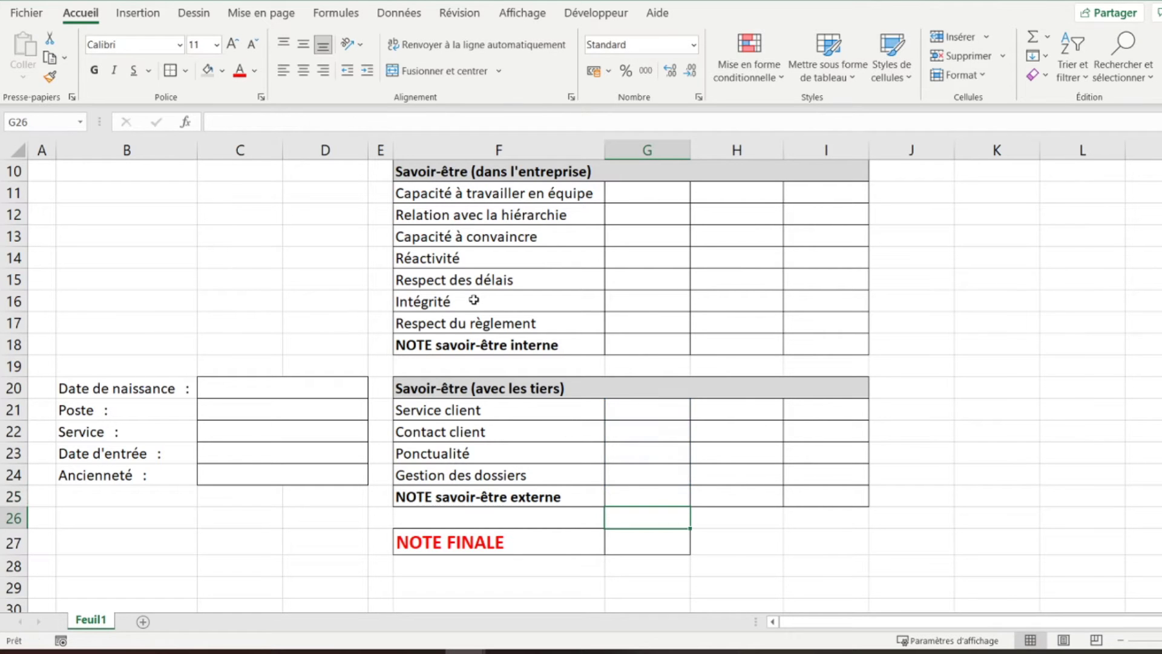
- Enter =SIERREUR(MOYENNE(G25;G18;G8);"") in the NOTE FINALE cell G27 to average the three section scores
{"action": "left_click", "coordinate": [627, 539]}
{"action": "scroll", "coordinate": [524, 470], "scroll_direction": "up", "scroll_amount": 3}
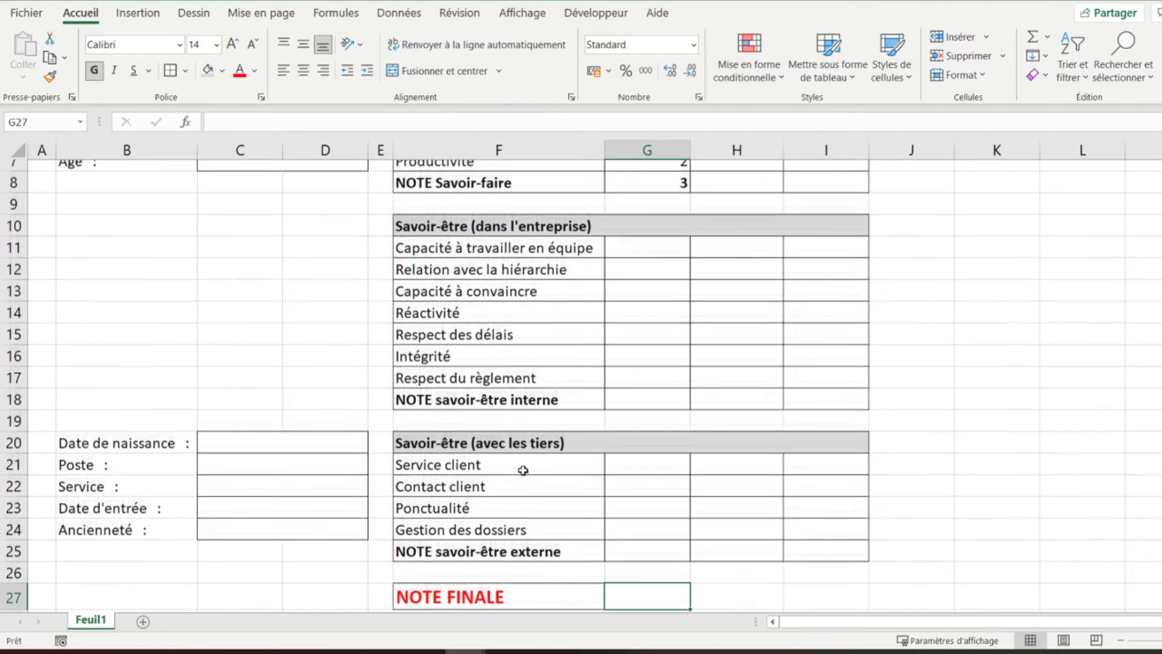
{"action": "scroll", "coordinate": [524, 469], "scroll_direction": "down", "scroll_amount": 3}
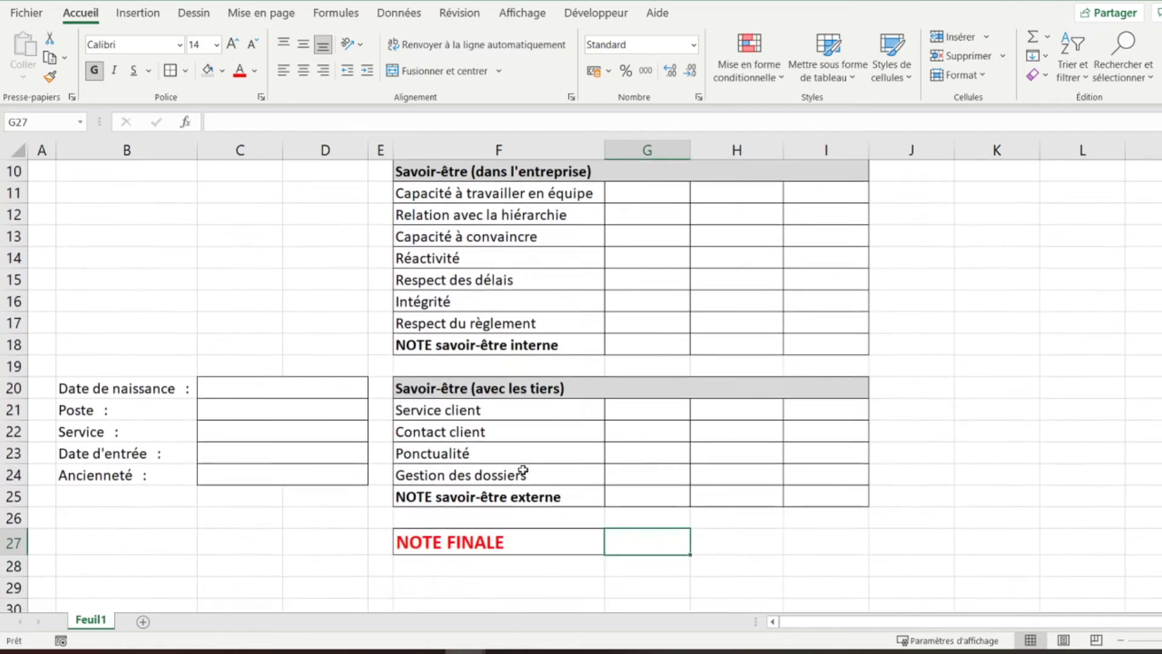
{"action": "scroll", "coordinate": [524, 470], "scroll_direction": "up", "scroll_amount": 3}
{"action": "scroll", "coordinate": [658, 369], "scroll_direction": "down", "scroll_amount": 3}
{"action": "type", "text": "=sierreur("}
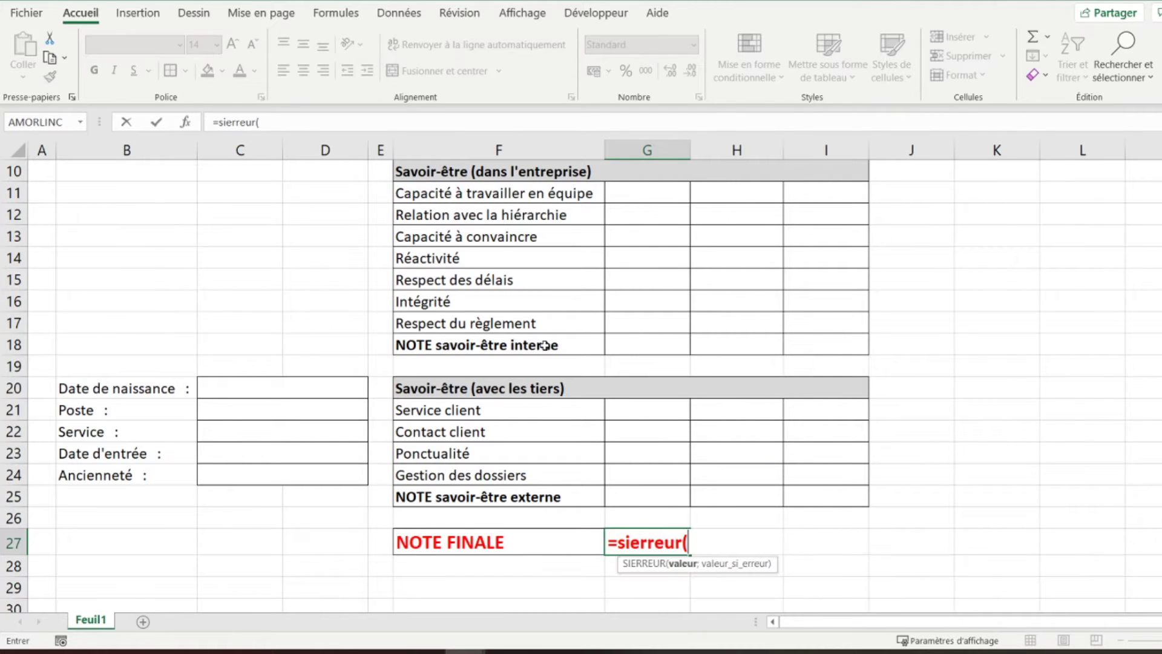
{"action": "type", "text": "moyenne("}
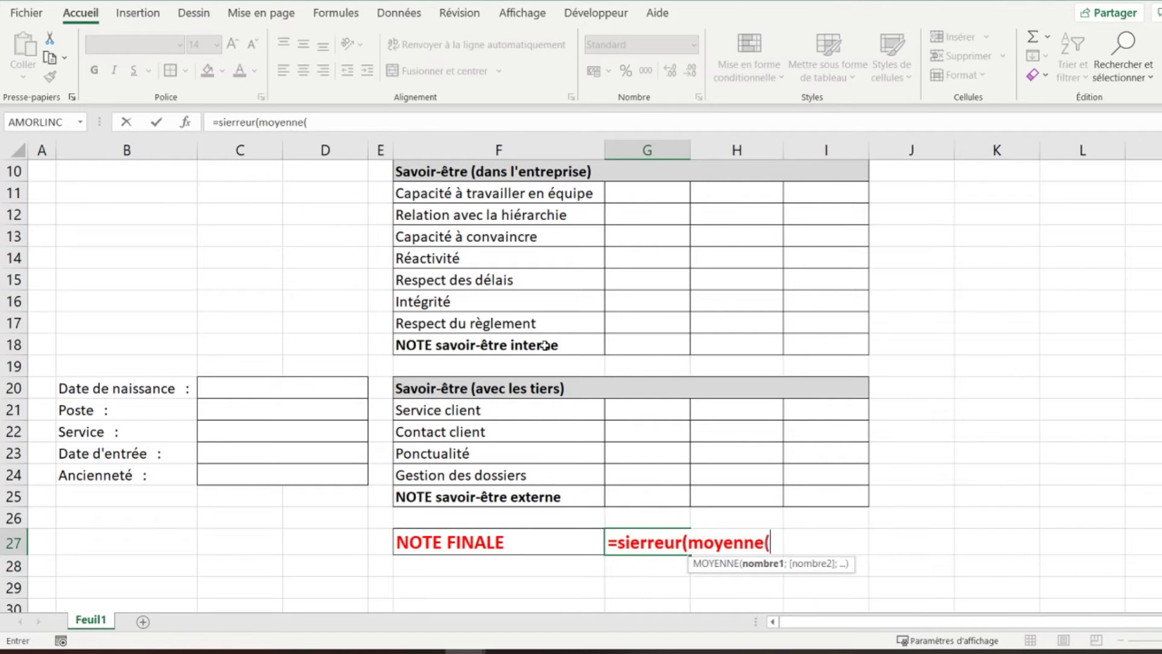
{"action": "left_click", "coordinate": [621, 496]}
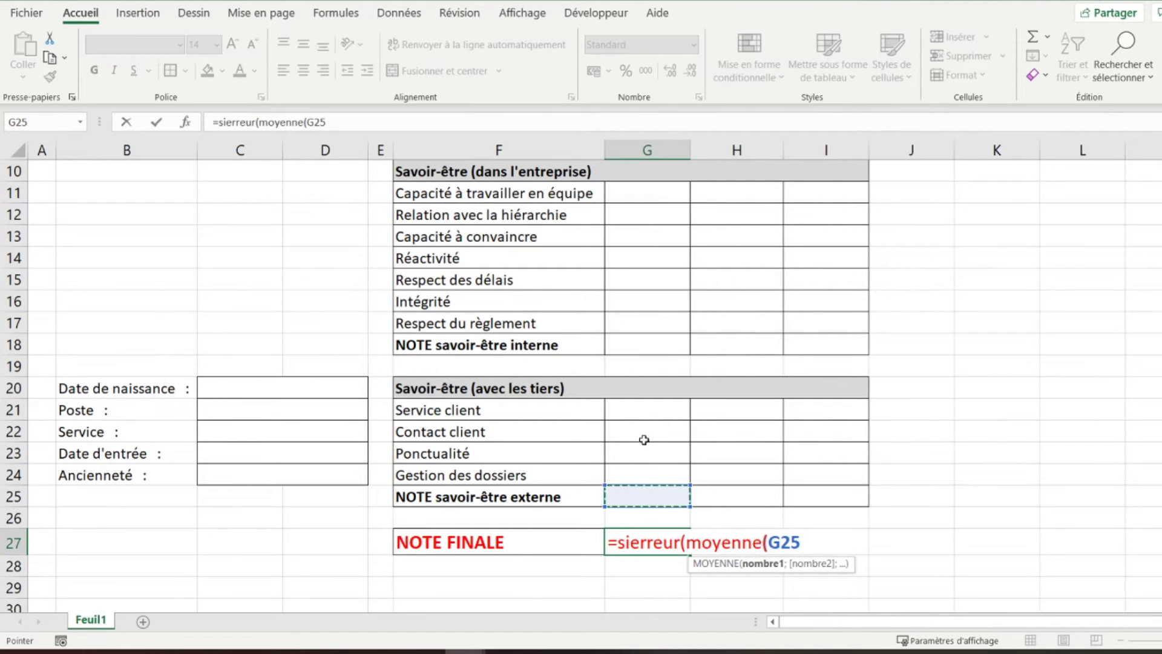
{"action": "scroll", "coordinate": [642, 418], "scroll_direction": "up", "scroll_amount": 3}
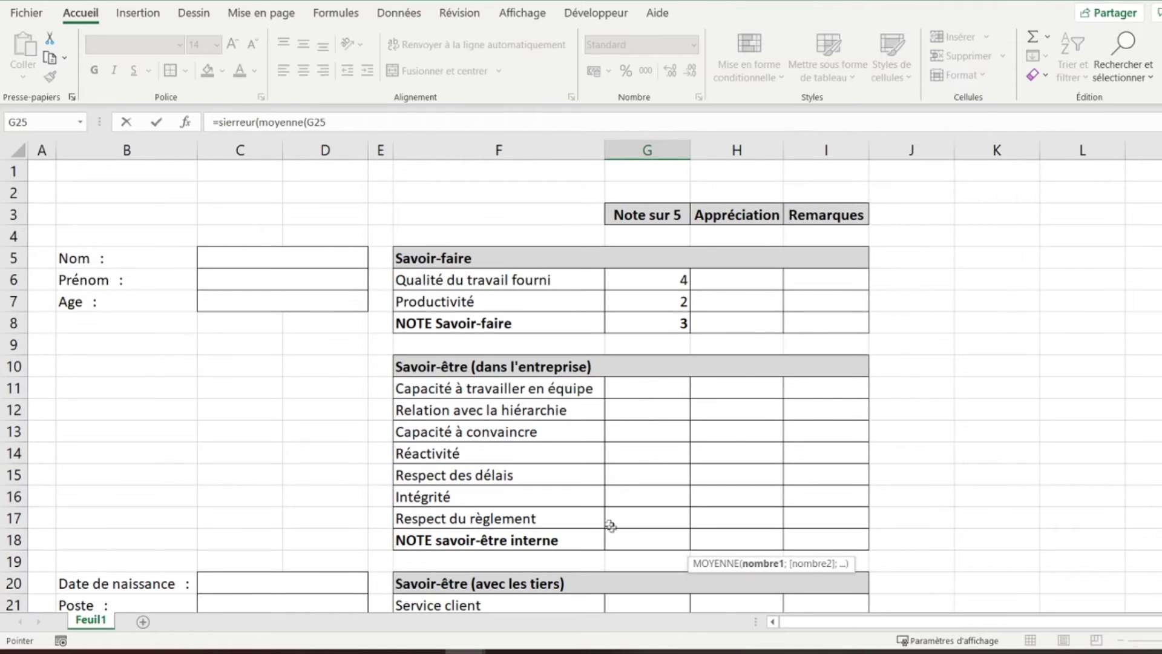
{"action": "type", "text": ";"}
{"action": "left_click", "coordinate": [627, 540]}
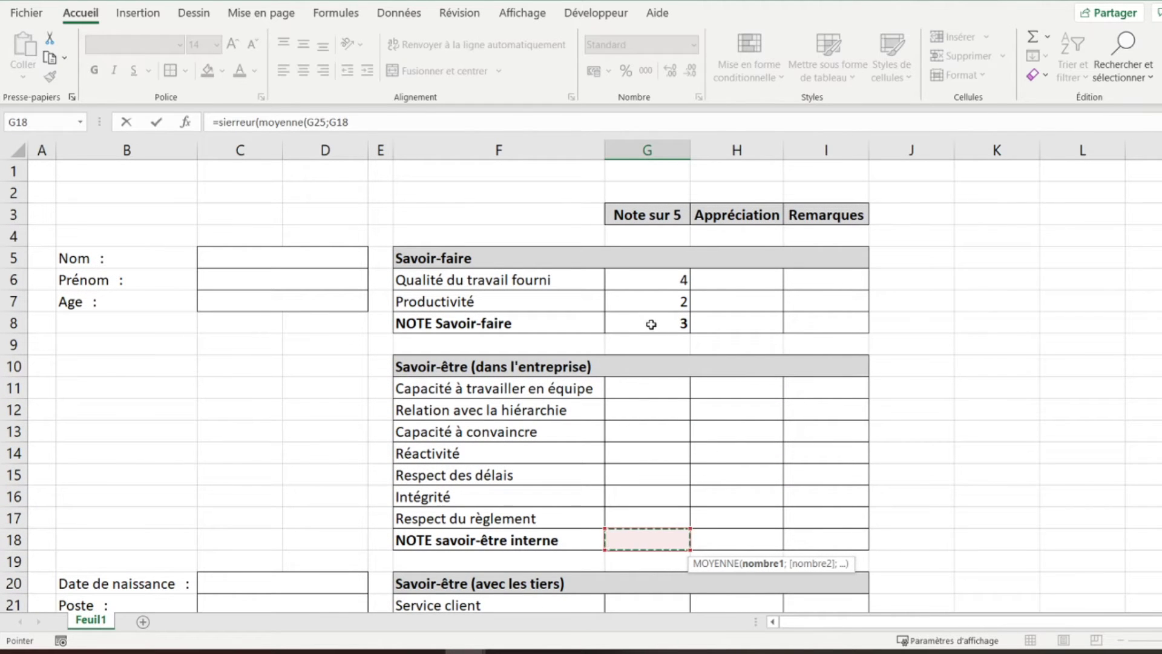
{"action": "type", "text": ";"}
{"action": "left_click", "coordinate": [650, 324]}
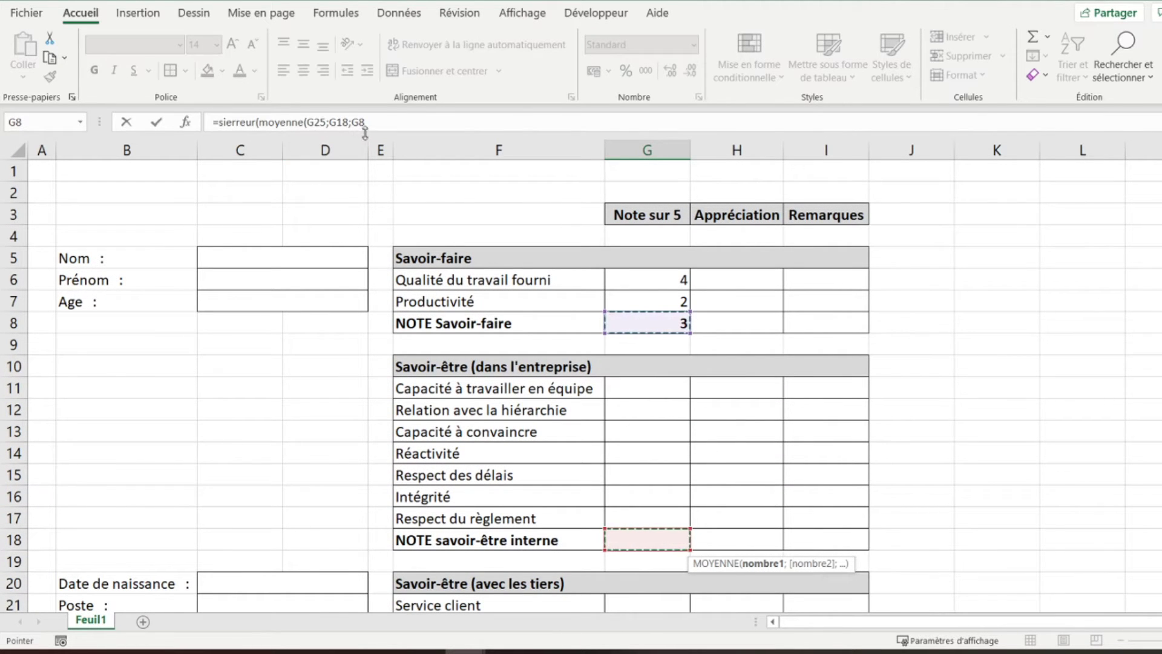
{"action": "type", "text": ")"}
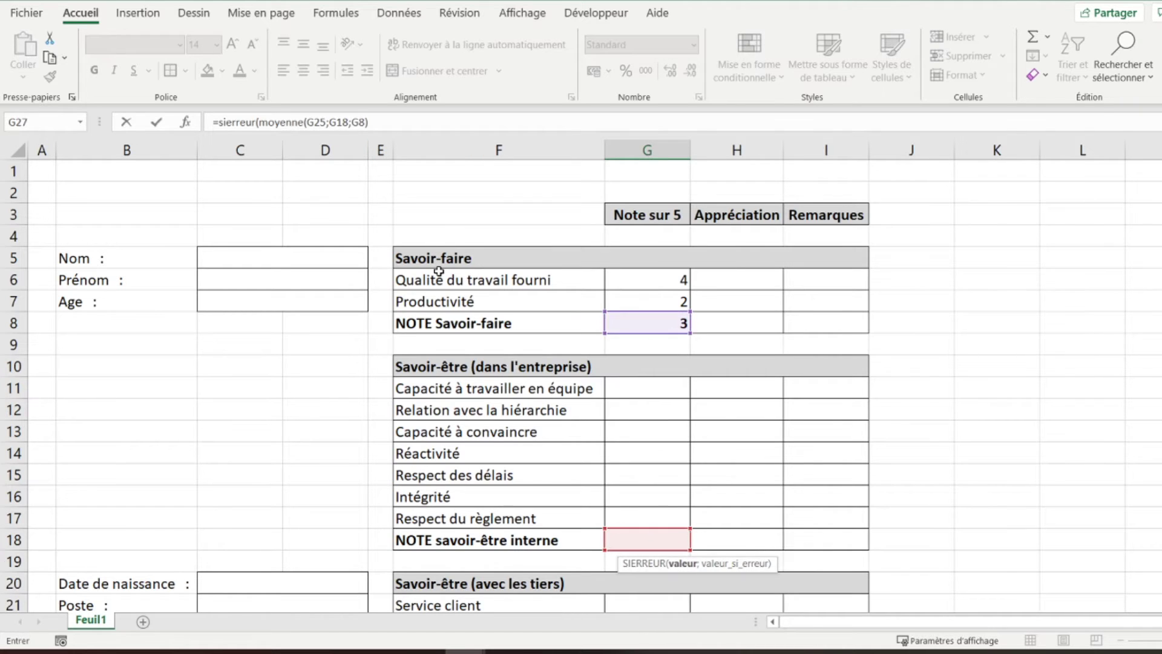
{"action": "type", "text": ";\"\")"}
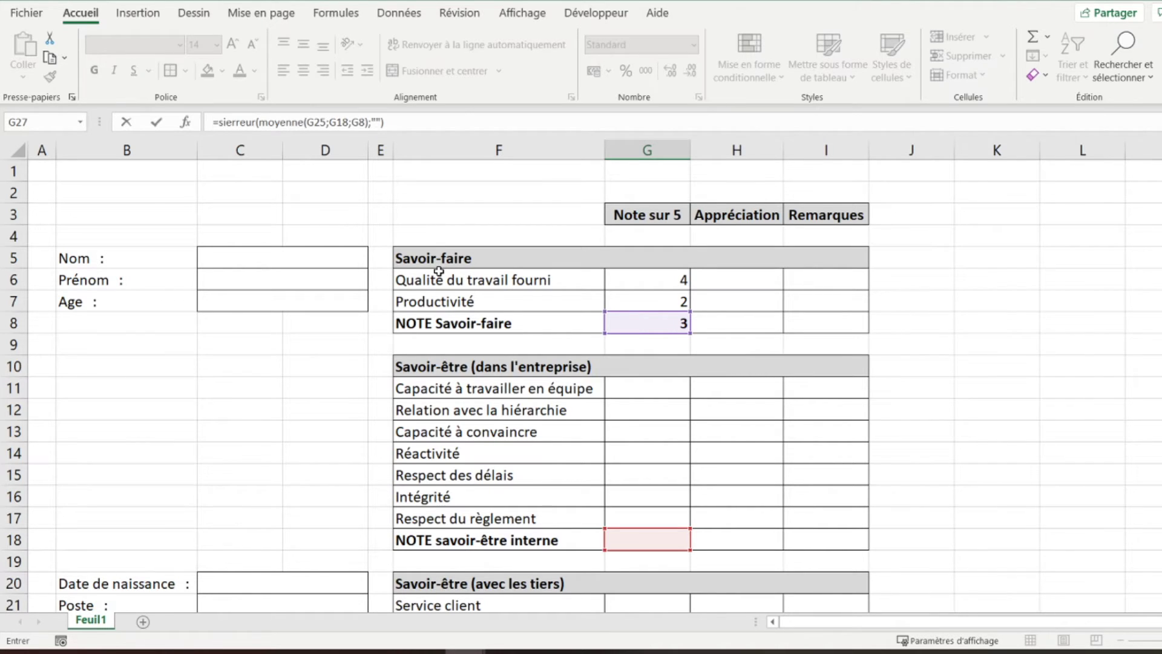
{"action": "key", "text": "Return"}
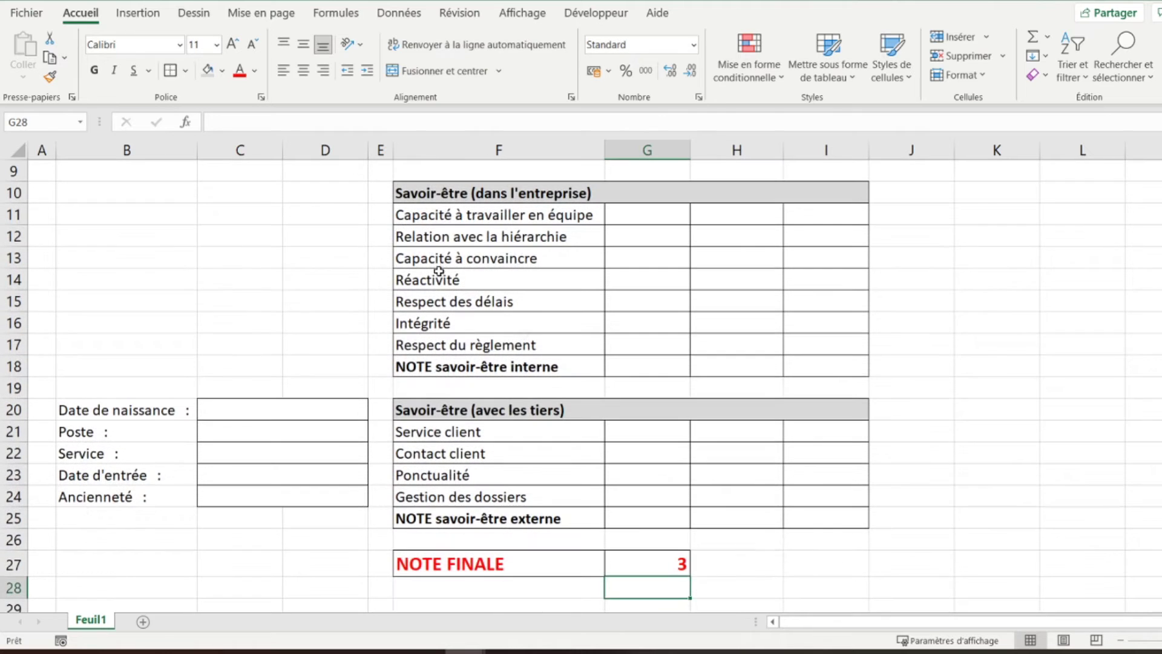
{"action": "left_click", "coordinate": [620, 567]}
{"action": "scroll", "coordinate": [695, 529], "scroll_direction": "up", "scroll_amount": 3}
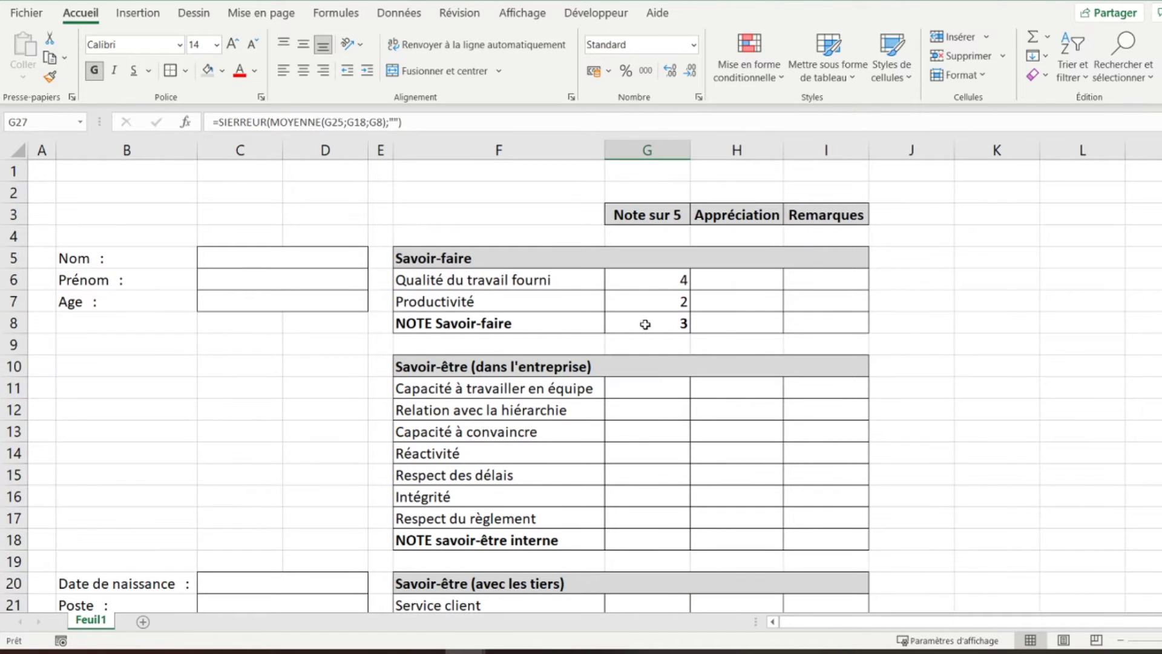
- Clear the test scores for Qualité du travail fourni and Productivité and check the NOTE FINALE cell
{"action": "left_click_drag", "start_coordinate": [653, 278], "coordinate": [655, 305]}
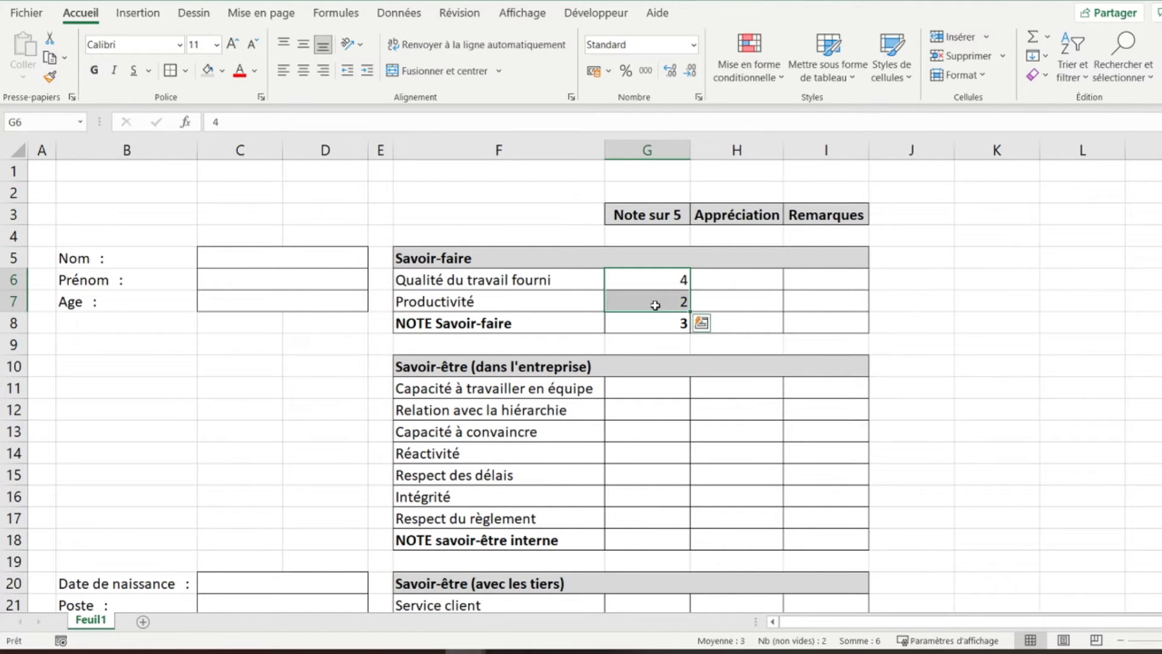
{"action": "key", "text": "Delete"}
{"action": "scroll", "coordinate": [646, 361], "scroll_direction": "down", "scroll_amount": 5}
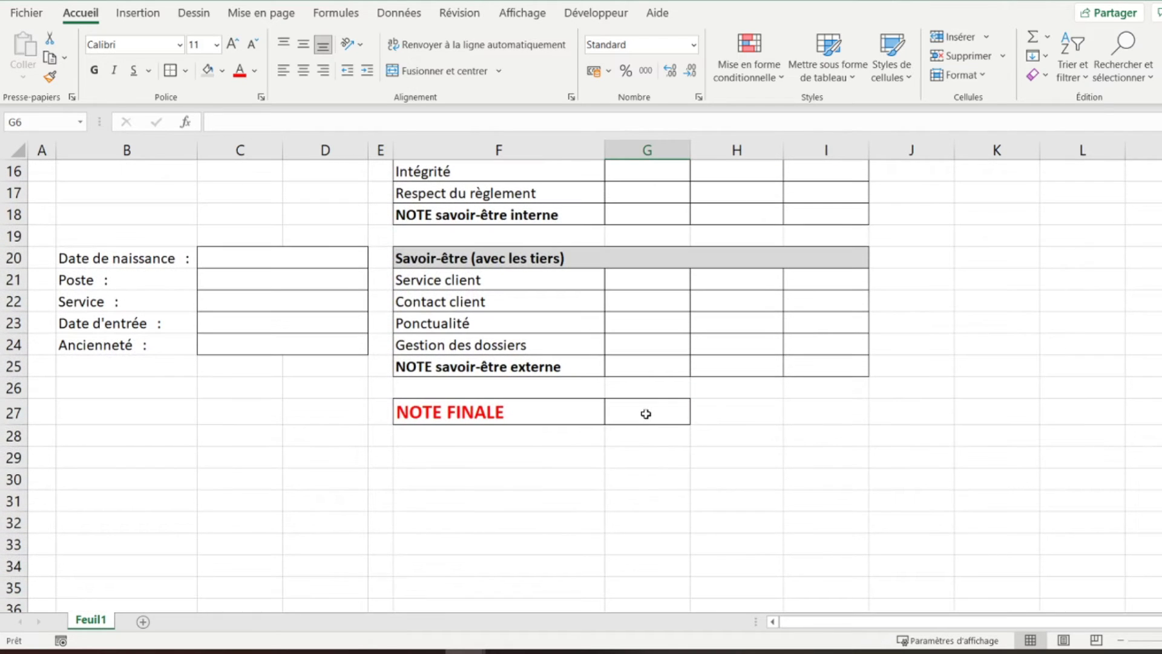
{"action": "left_click", "coordinate": [643, 411]}
- Test the averages with a score of 5 for Contact client in G22 and clear that score
{"action": "left_click", "coordinate": [649, 306]}
{"action": "type", "text": "5"}
{"action": "key", "text": "Return"}
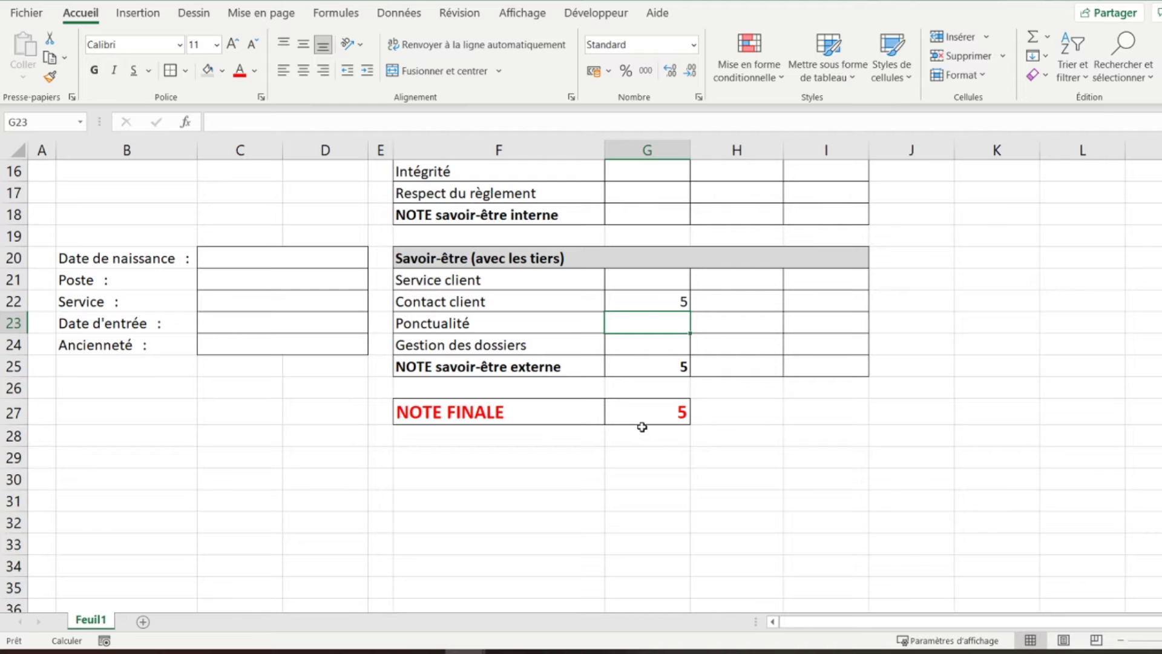
{"action": "key", "text": "Delete"}
- Review the Age and Ancienneté cells together with the Date de naissance and Date d'entrée fields they depend on
{"action": "scroll", "coordinate": [367, 377], "scroll_direction": "up", "scroll_amount": 5}
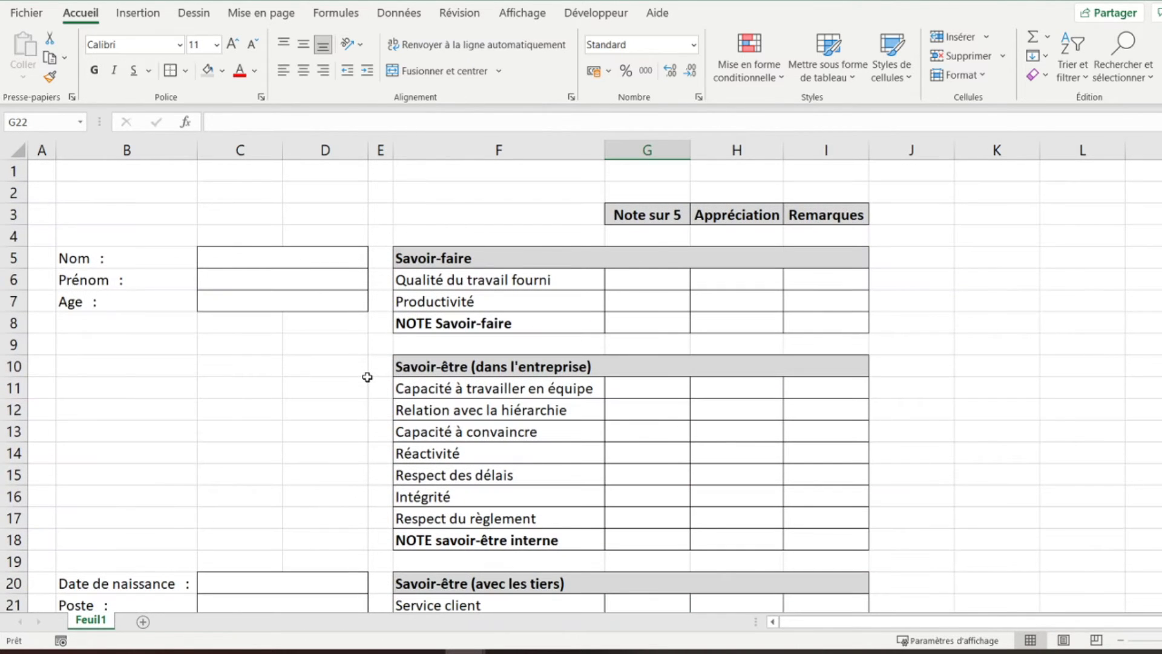
{"action": "left_click", "coordinate": [264, 304]}
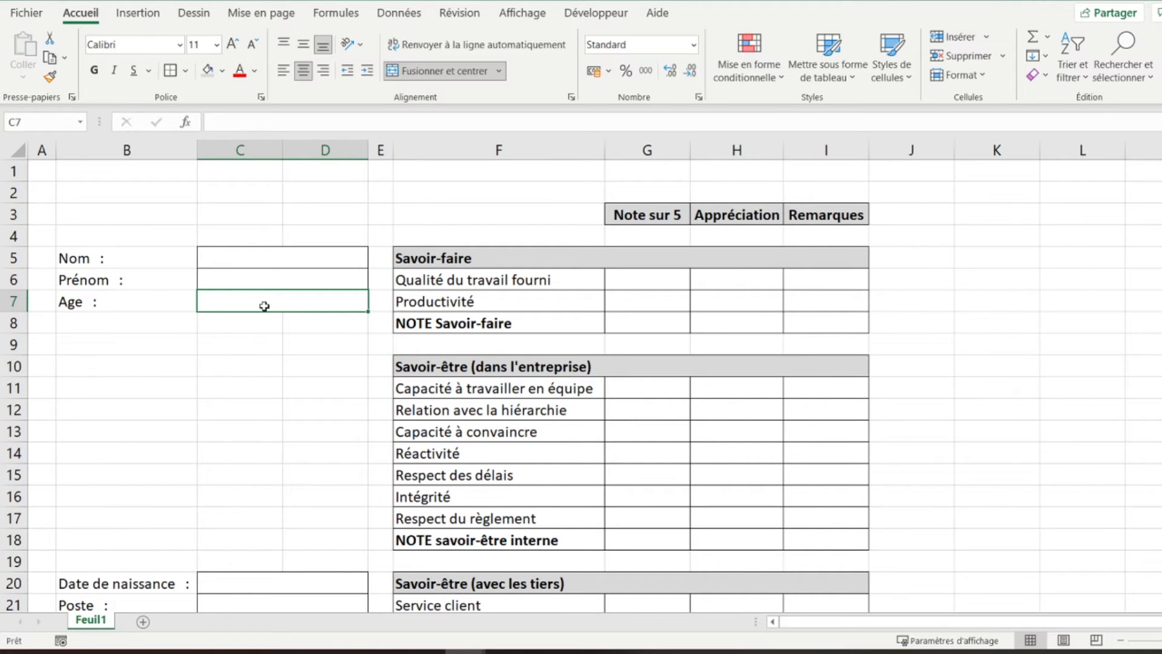
{"action": "scroll", "coordinate": [264, 306], "scroll_direction": "down", "scroll_amount": 3}
{"action": "left_click", "coordinate": [213, 475]}
{"action": "scroll", "coordinate": [215, 476], "scroll_direction": "up", "scroll_amount": 3}
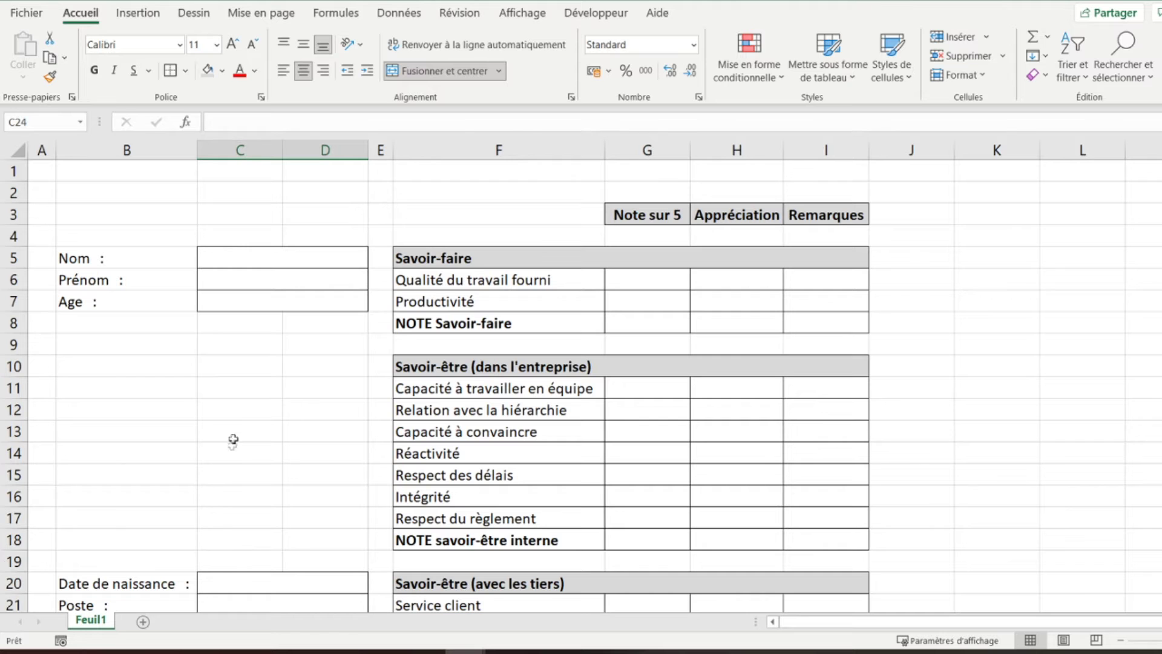
{"action": "left_click", "coordinate": [240, 299]}
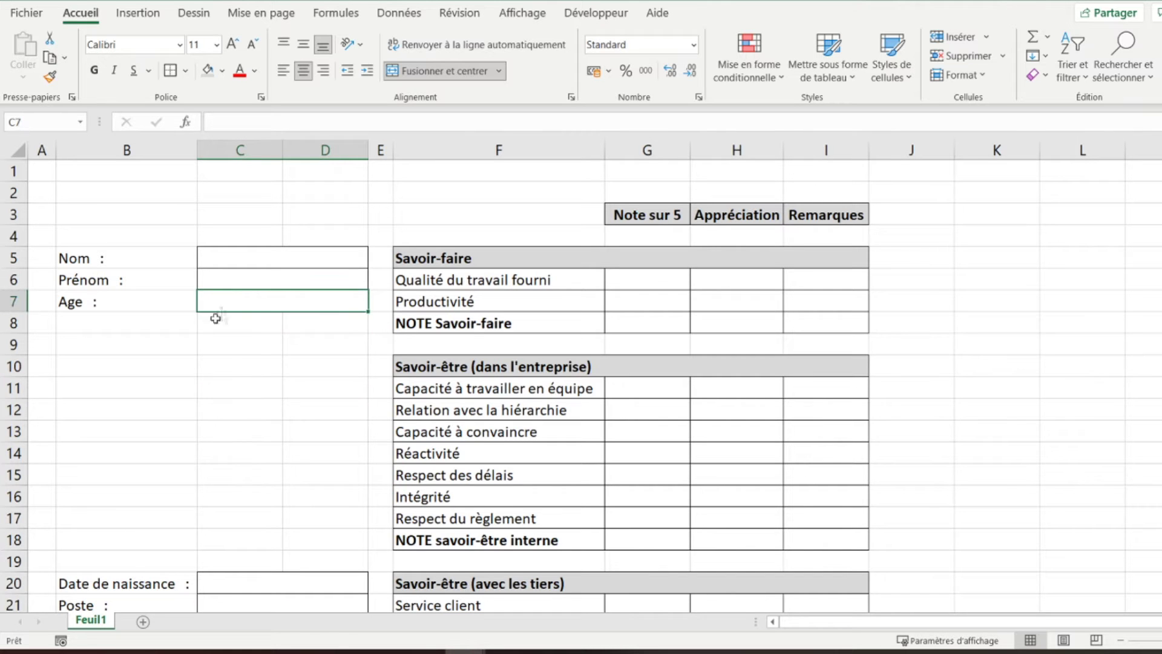
{"action": "scroll", "coordinate": [205, 400], "scroll_direction": "down", "scroll_amount": 2}
{"action": "scroll", "coordinate": [205, 400], "scroll_direction": "down", "scroll_amount": 1}
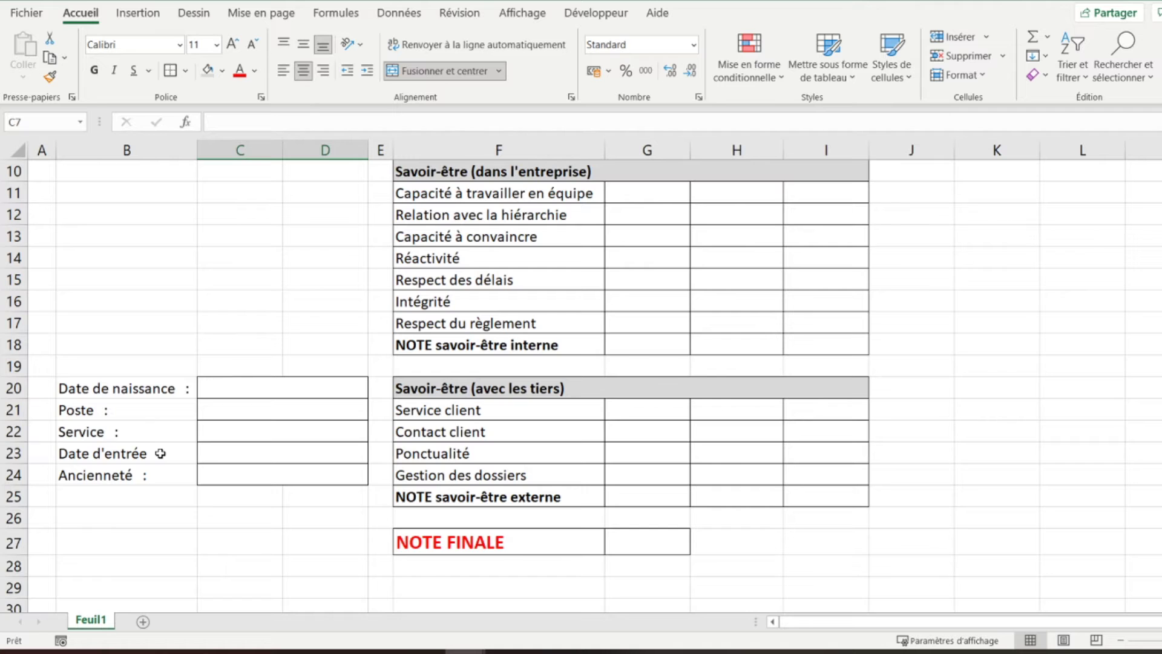
{"action": "scroll", "coordinate": [262, 448], "scroll_direction": "up", "scroll_amount": 3}
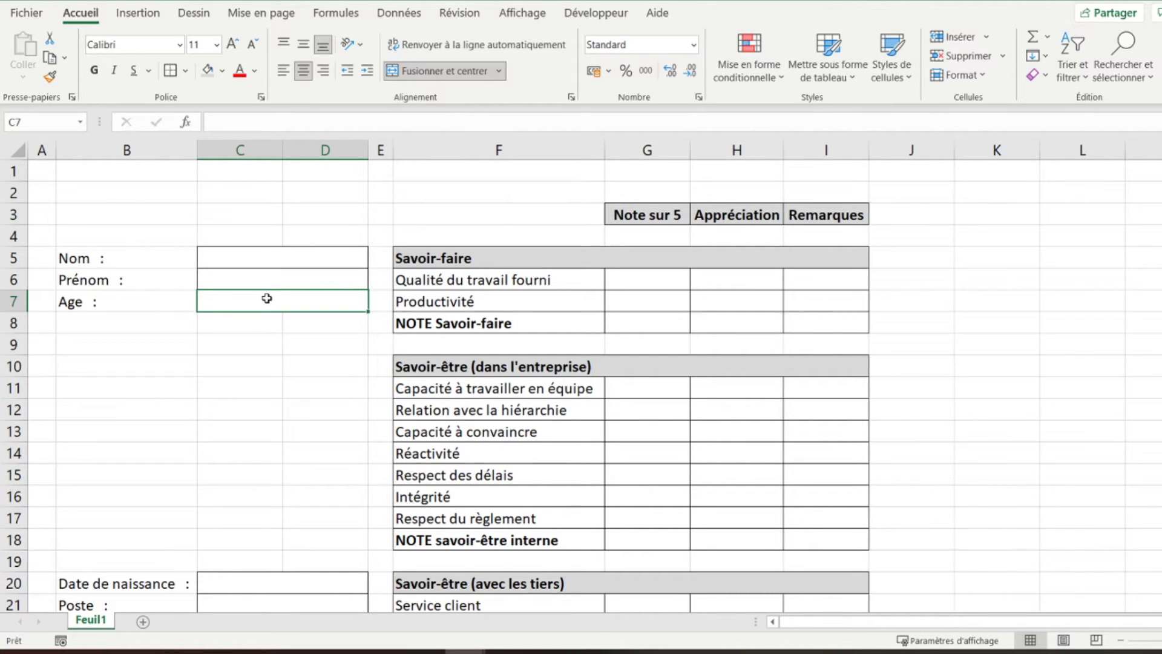
- Enter =DATEDIF(C20;AUJOURDHUI();"y") in the Age cell C7 to calculate the age from the birth date
{"action": "type", "text": "="}
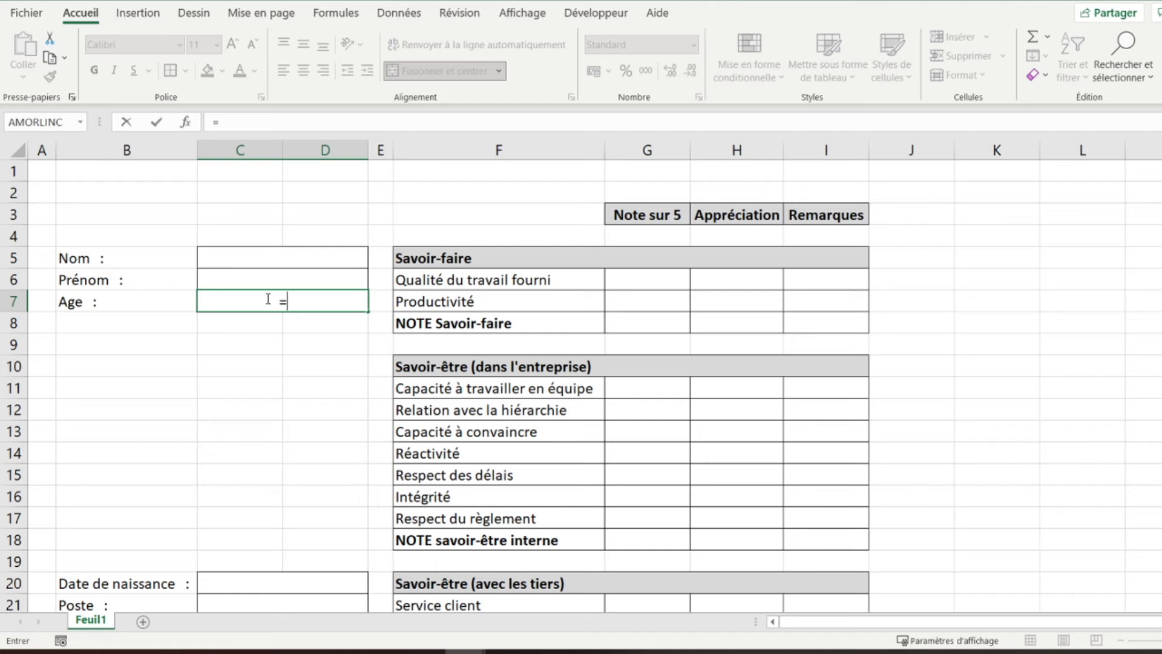
{"action": "type", "text": "da"}
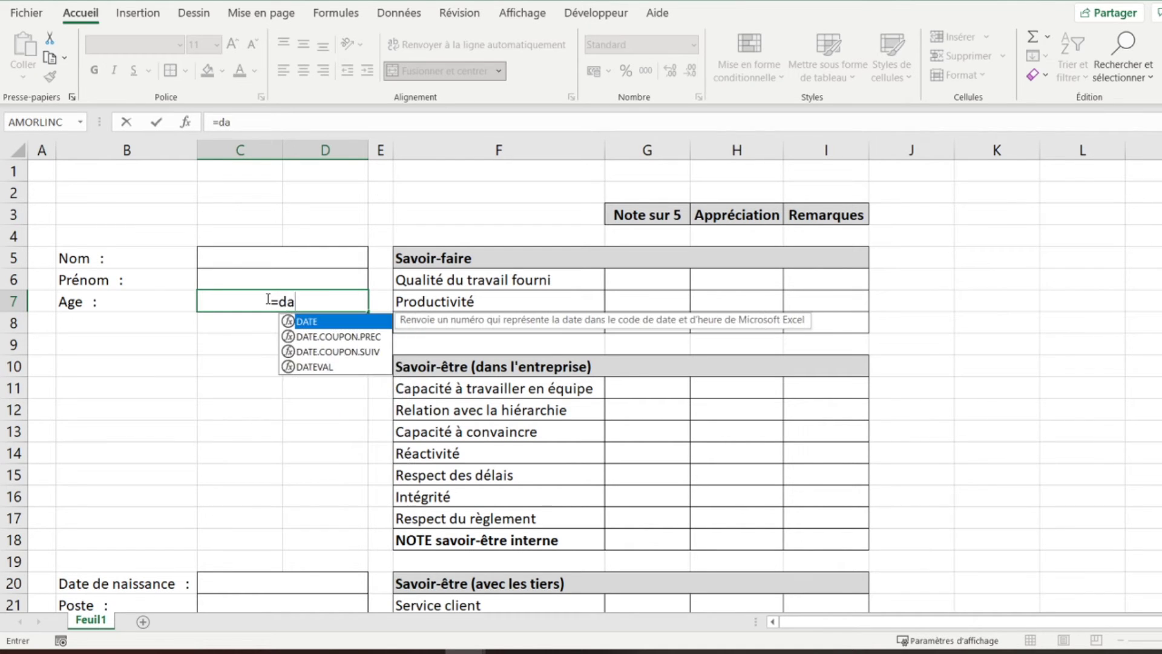
{"action": "type", "text": "tedif("}
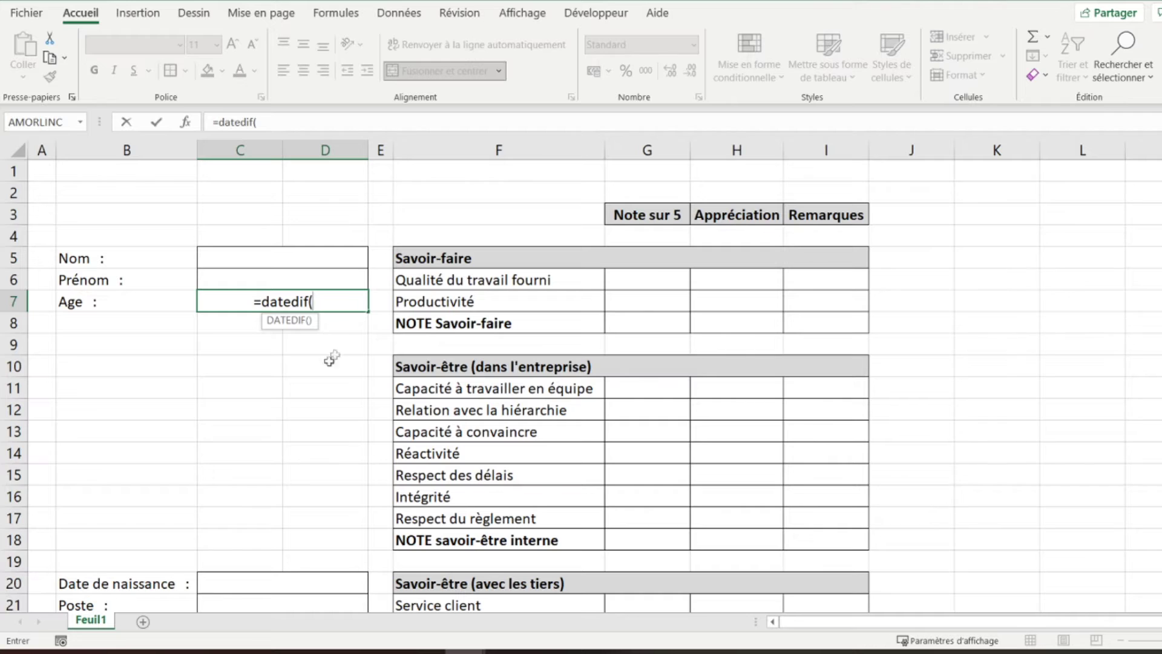
{"action": "left_click", "coordinate": [231, 580]}
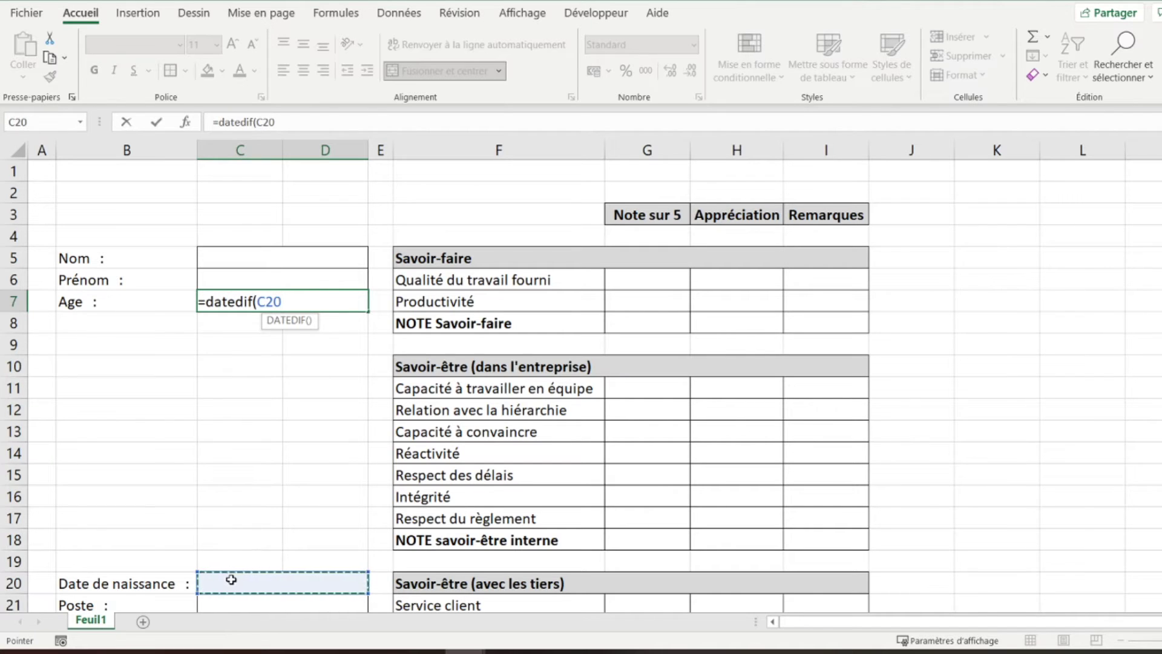
{"action": "type", "text": ";aujourd"}
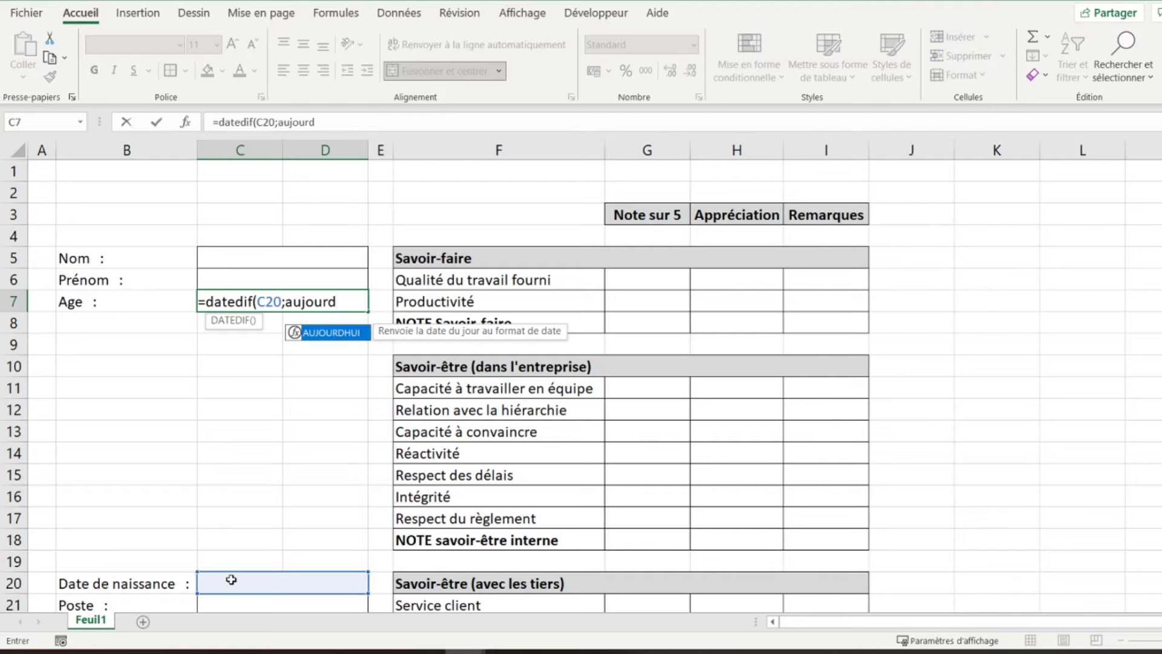
{"action": "type", "text": "hui()"}
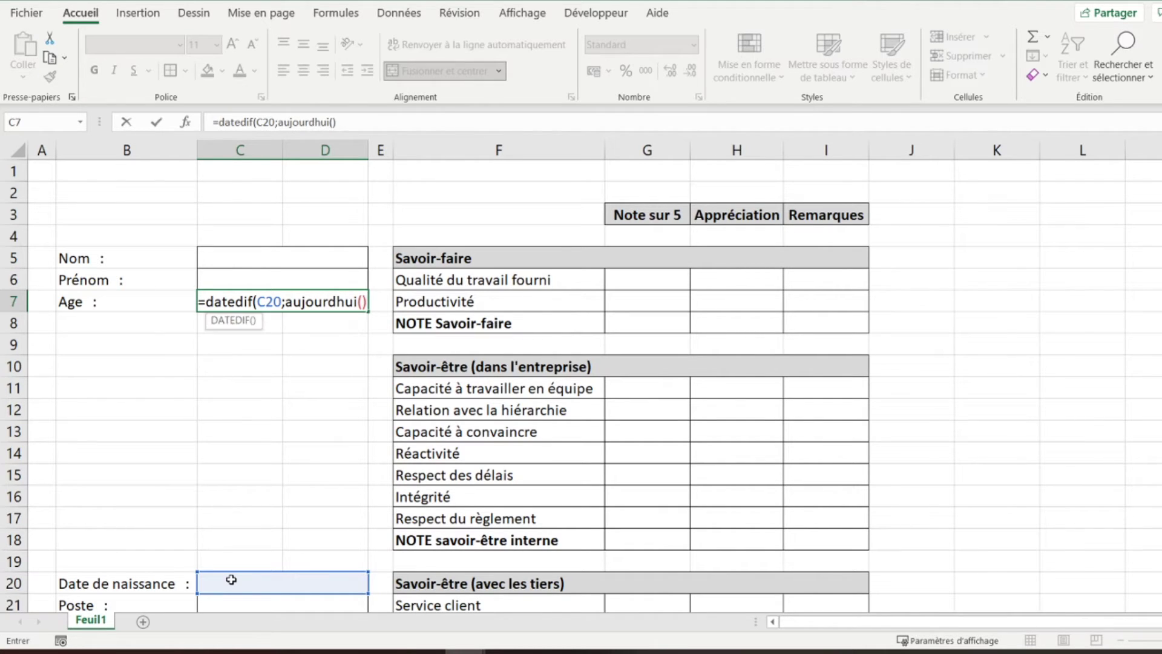
{"action": "type", "text": ";"}
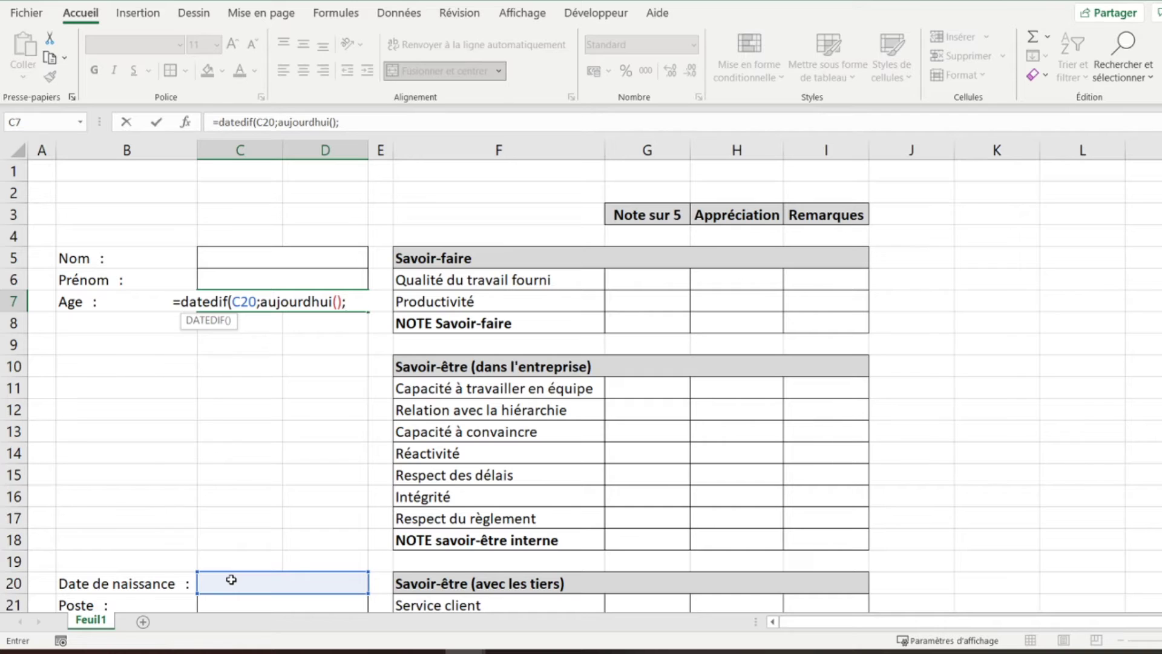
{"action": "type", "text": "\"y\")"}
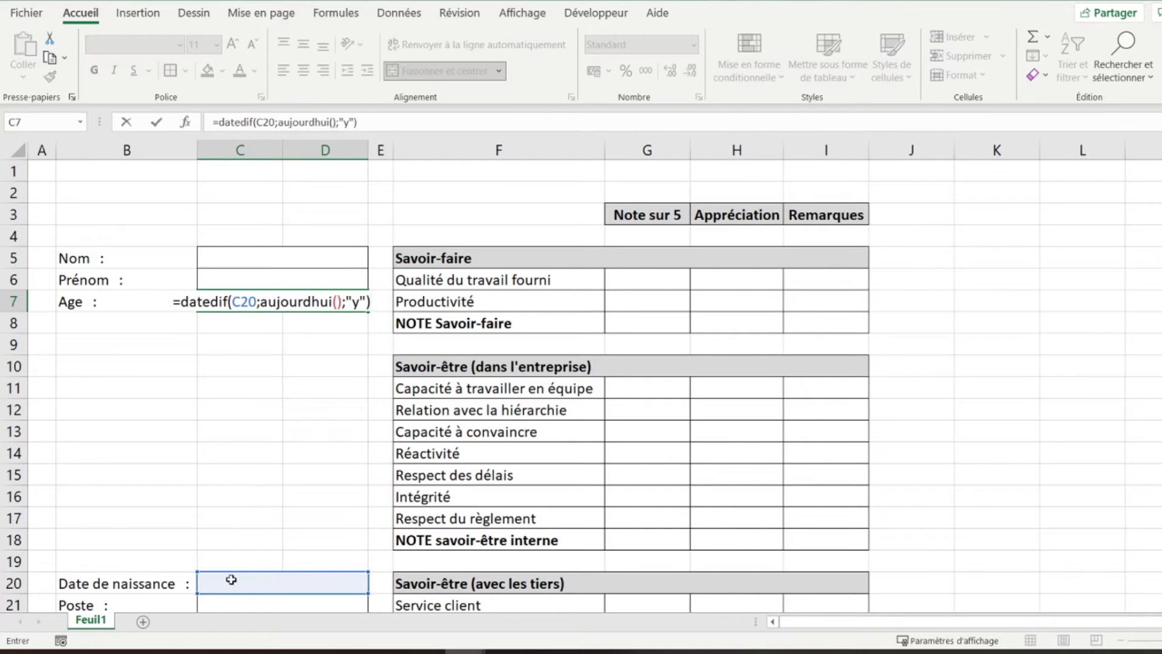
{"action": "key", "text": "Return"}
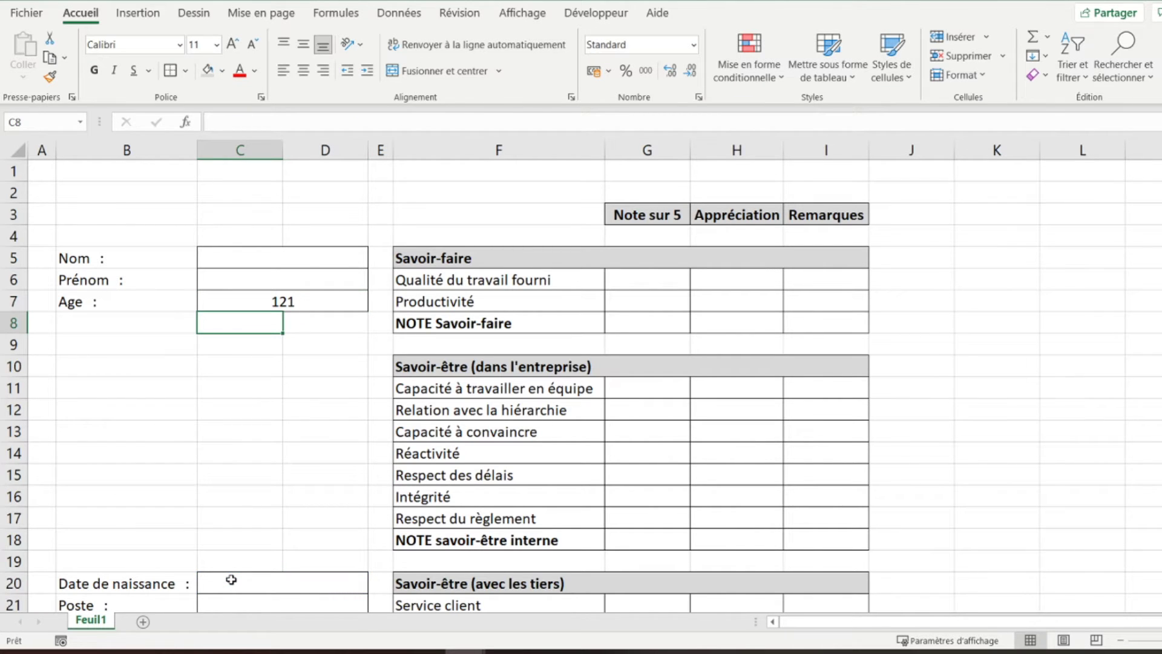
- Enter a sample birth date in the Date de naissance cell C20 and check the age calculated in C7
{"action": "left_click", "coordinate": [231, 579]}
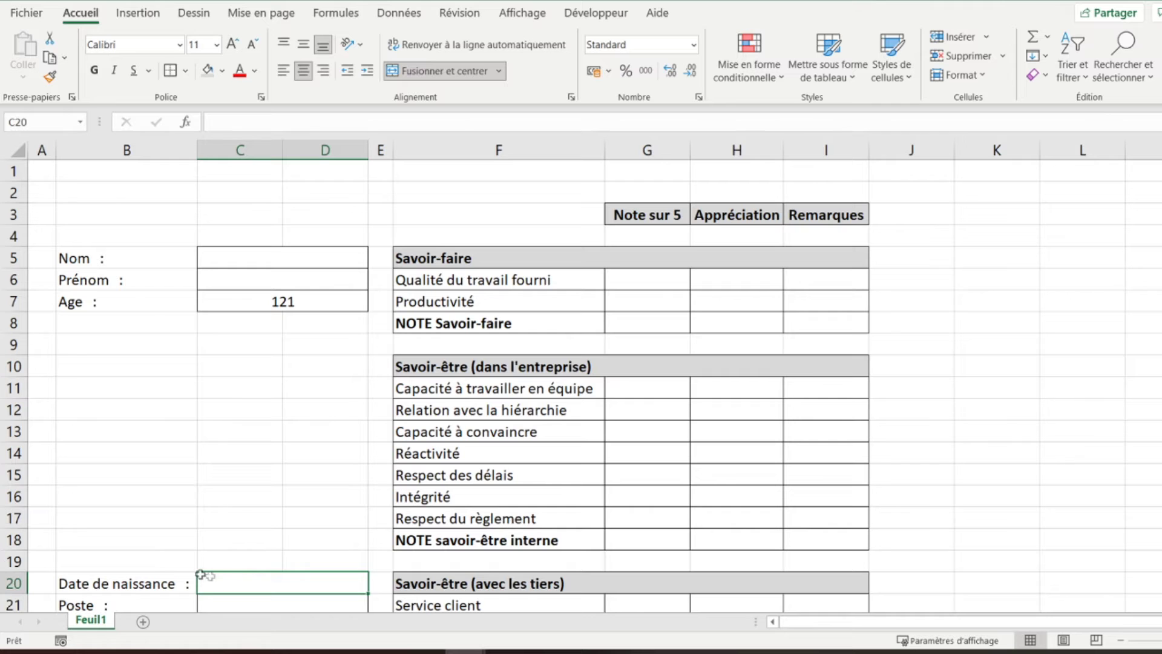
{"action": "scroll", "coordinate": [227, 544], "scroll_direction": "down", "scroll_amount": 1}
{"action": "scroll", "coordinate": [330, 485], "scroll_direction": "down", "scroll_amount": 1}
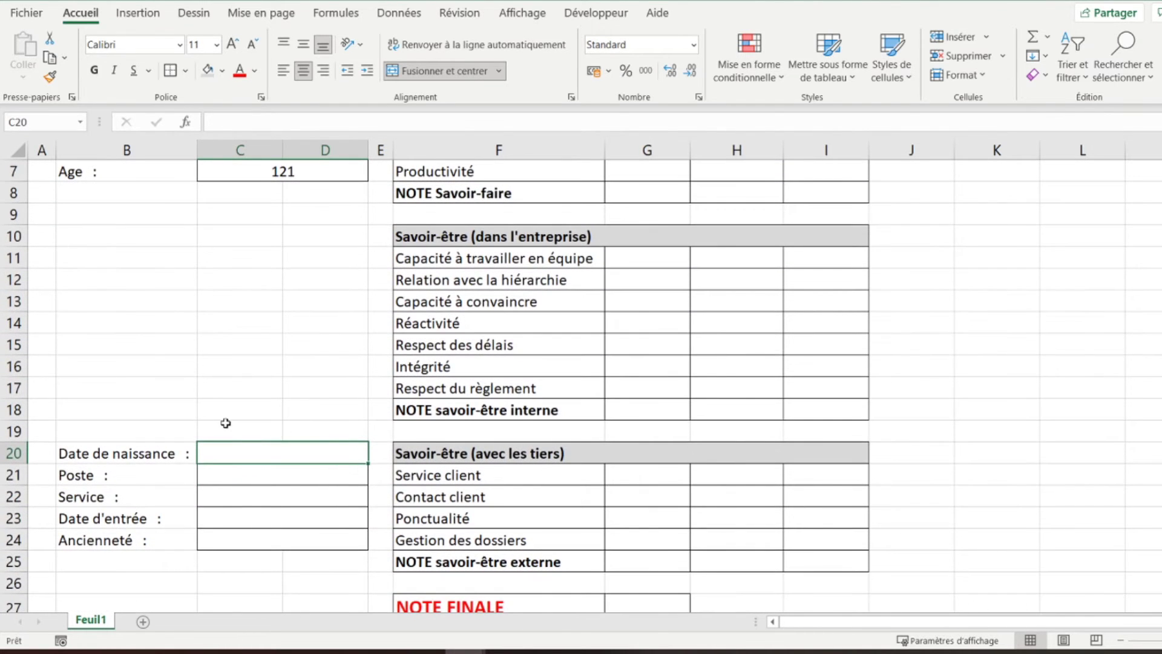
{"action": "scroll", "coordinate": [233, 417], "scroll_direction": "up", "scroll_amount": 2}
{"action": "scroll", "coordinate": [171, 388], "scroll_direction": "down", "scroll_amount": 1}
{"action": "type", "text": "01/01/1991"}
{"action": "key", "text": "Return"}
{"action": "left_click", "coordinate": [242, 237]}
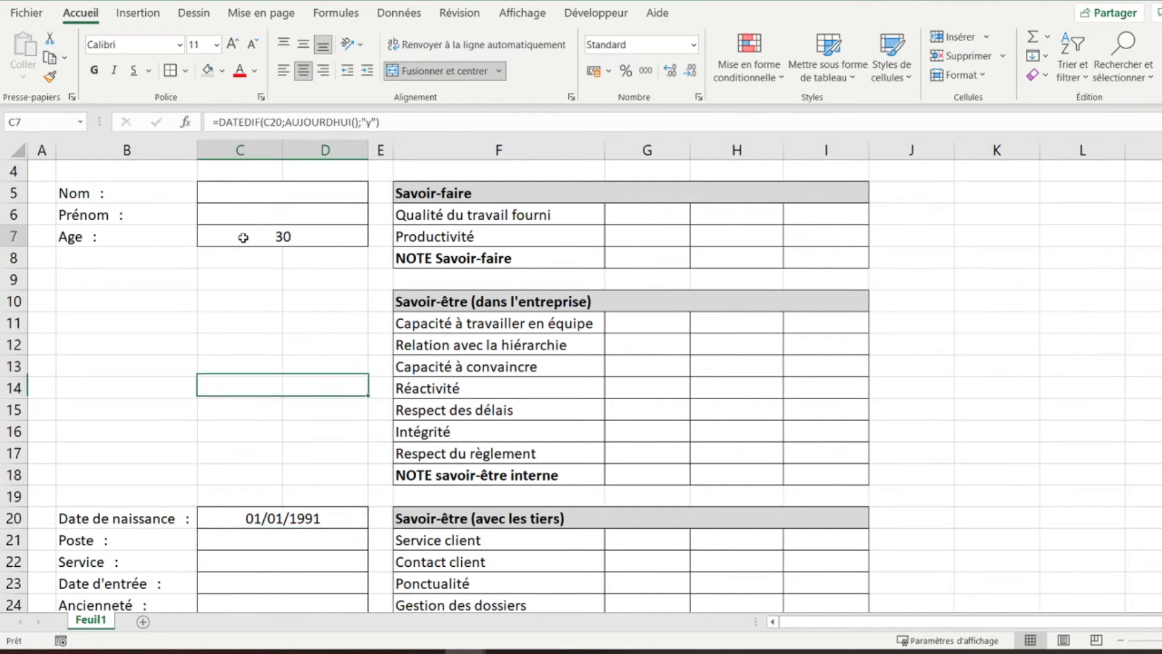
{"action": "left_click", "coordinate": [259, 518]}
- Wrap the Age formula in C7 in a blank check: =SI(C20="";"";DATEDIF(C20;AUJOURDHUI();"y"))
{"action": "left_click", "coordinate": [260, 234]}
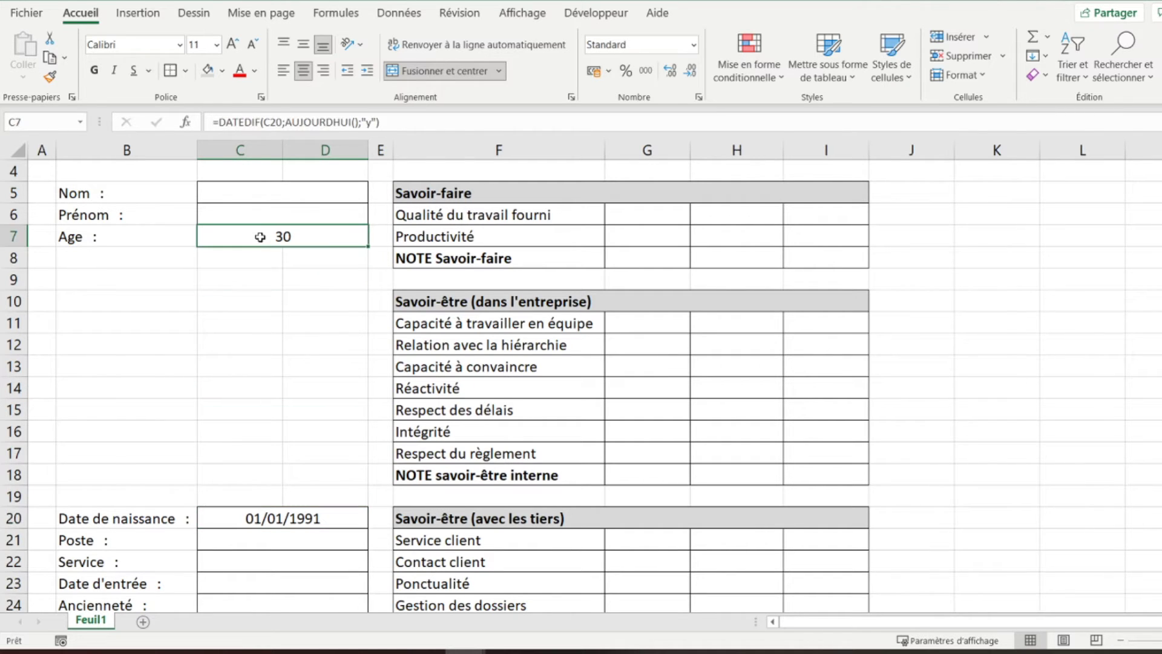
{"action": "left_click", "coordinate": [223, 124]}
{"action": "type", "text": "si("}
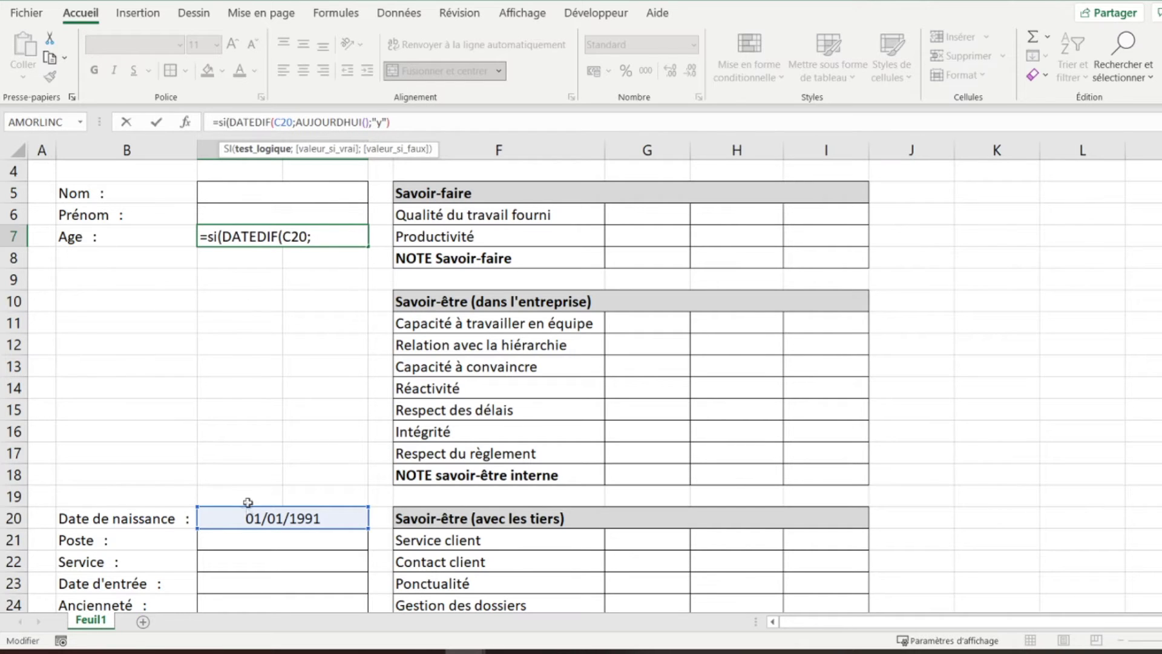
{"action": "left_click", "coordinate": [238, 517]}
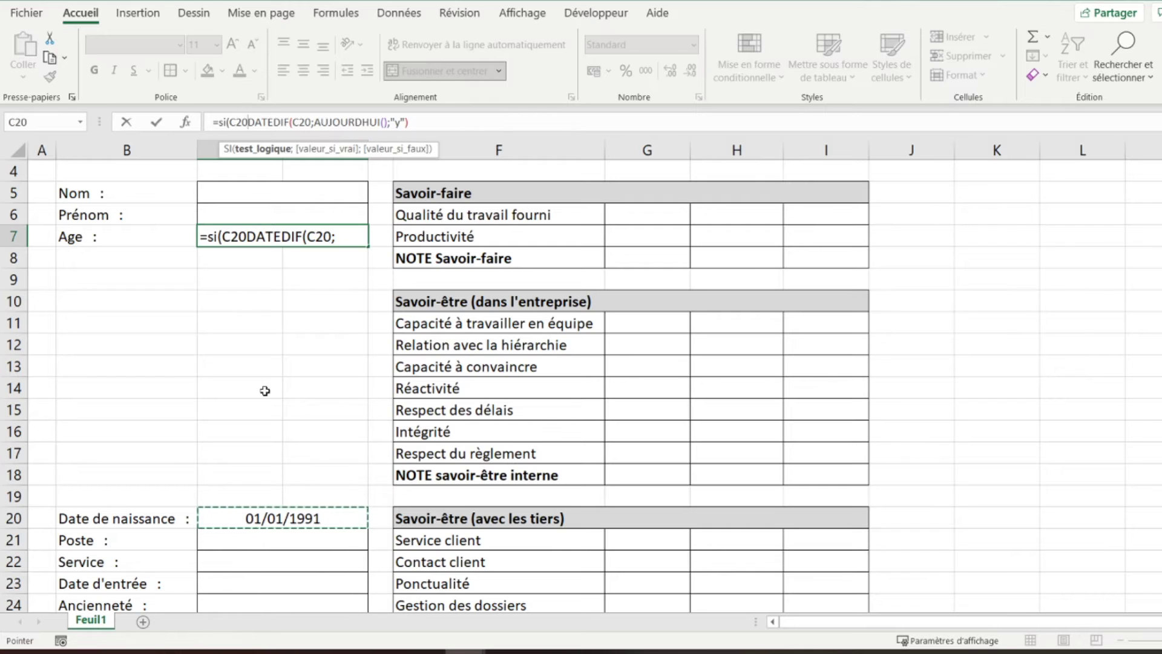
{"action": "type", "text": "=\"\";"}
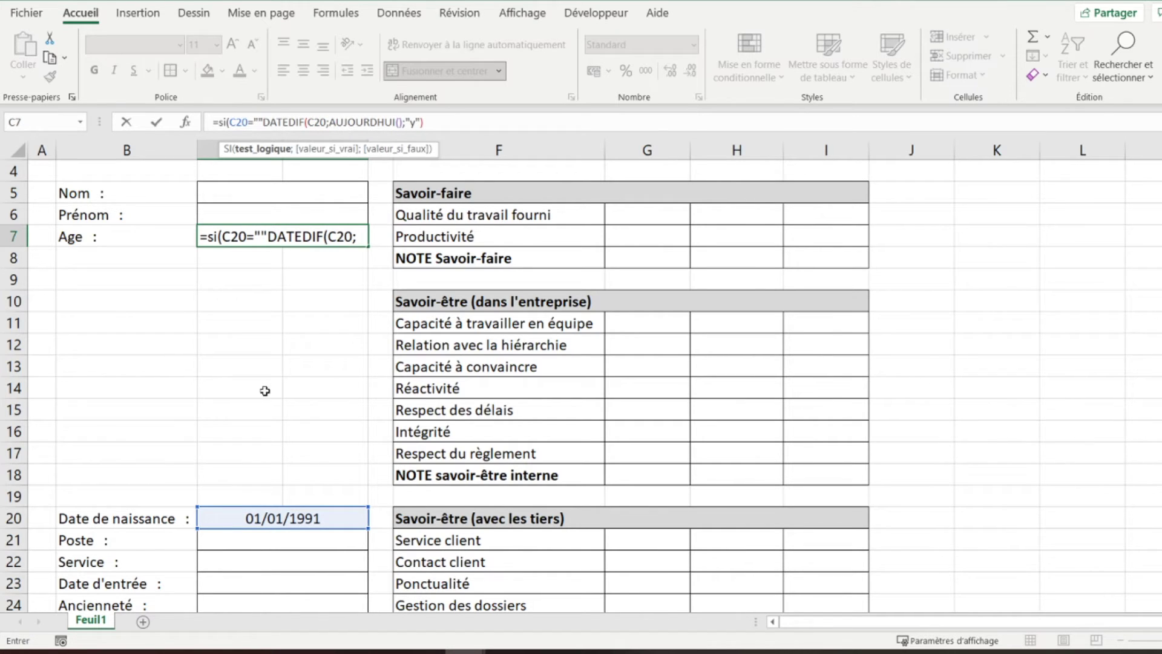
{"action": "type", "text": "\"\""}
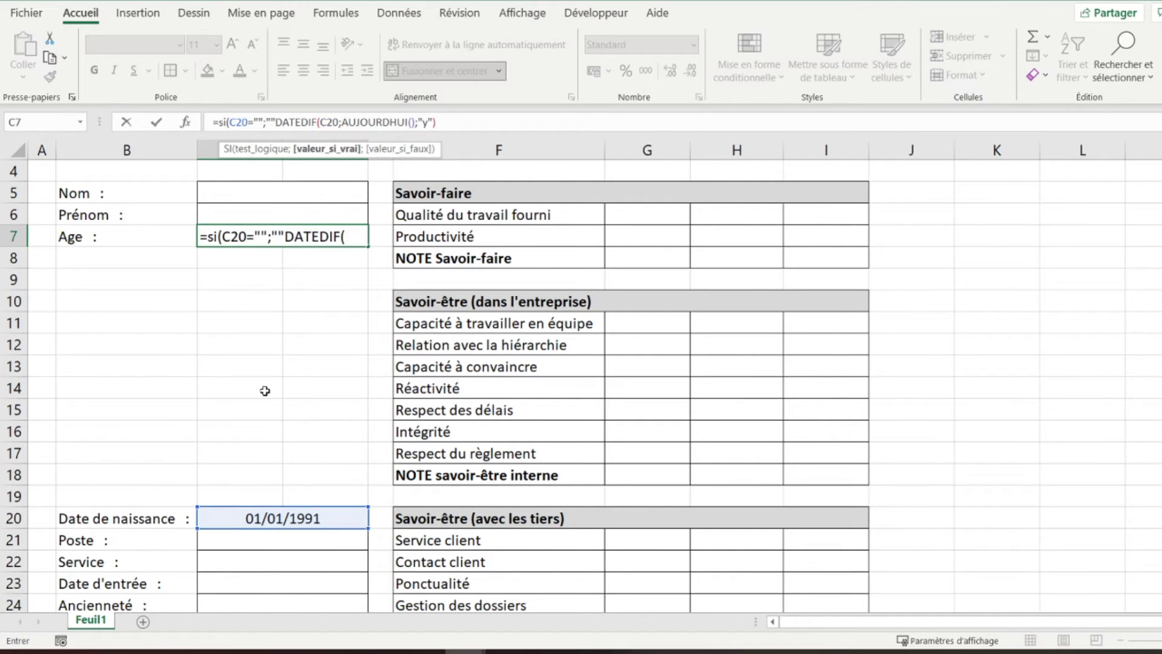
{"action": "type", "text": ";"}
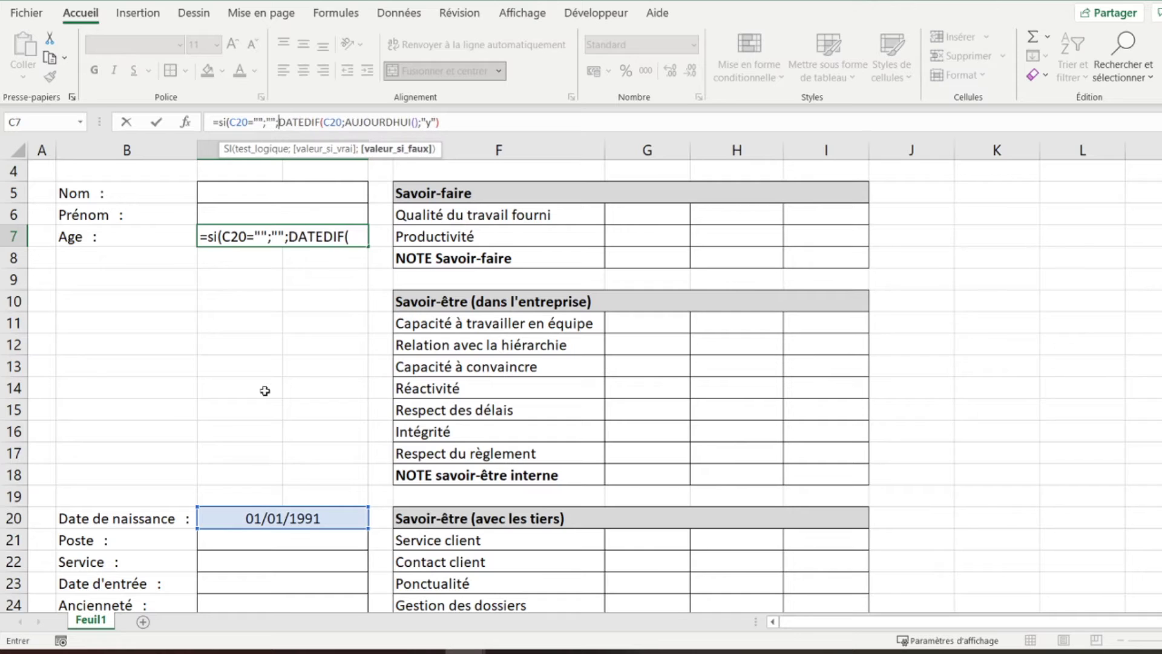
{"action": "left_click", "coordinate": [479, 130]}
{"action": "type", "text": ")"}
{"action": "key", "text": "Return"}
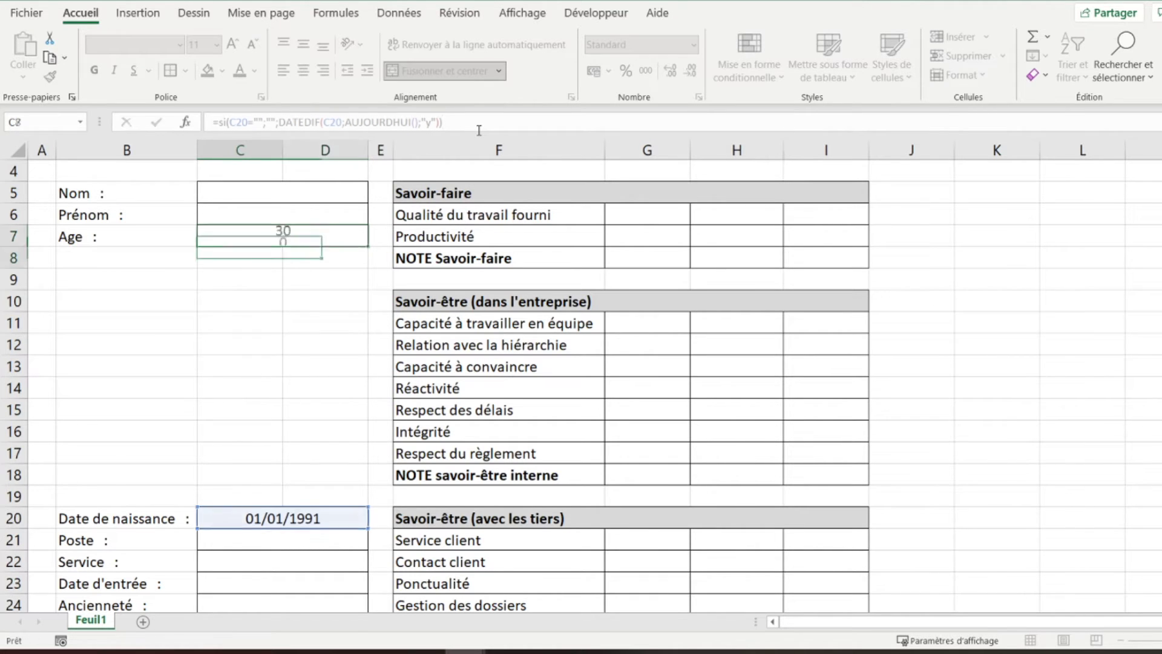
- Delete the sample birth date from C20 and check the Age cell C7
{"action": "left_click", "coordinate": [279, 516]}
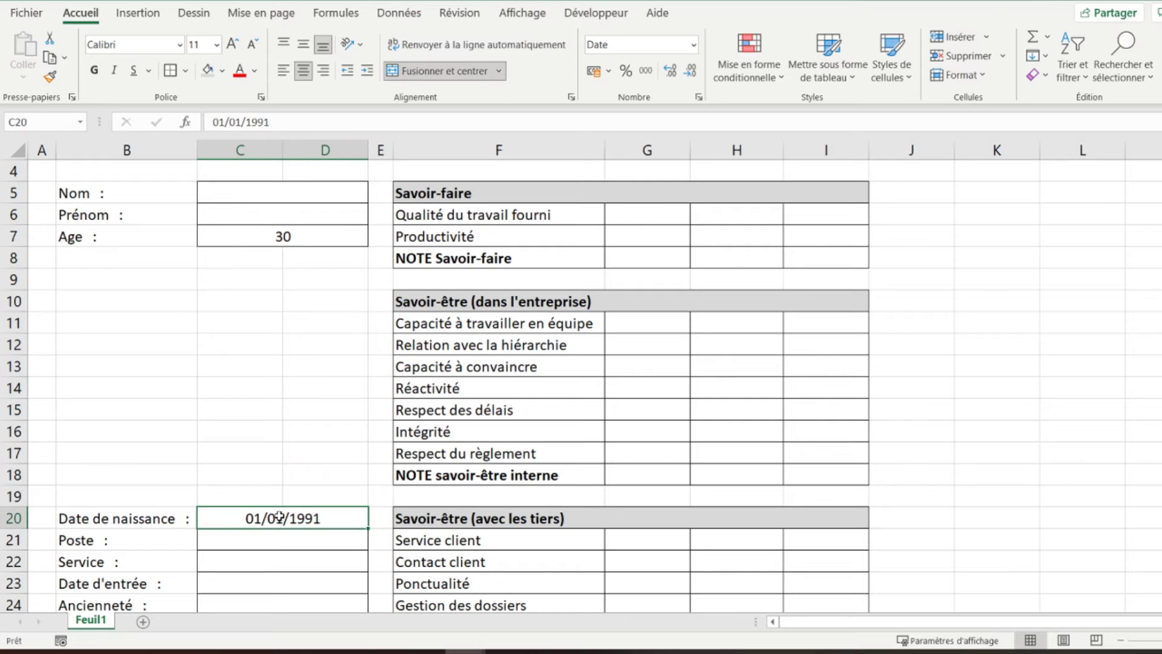
{"action": "key", "text": "Delete"}
{"action": "left_click", "coordinate": [247, 235]}
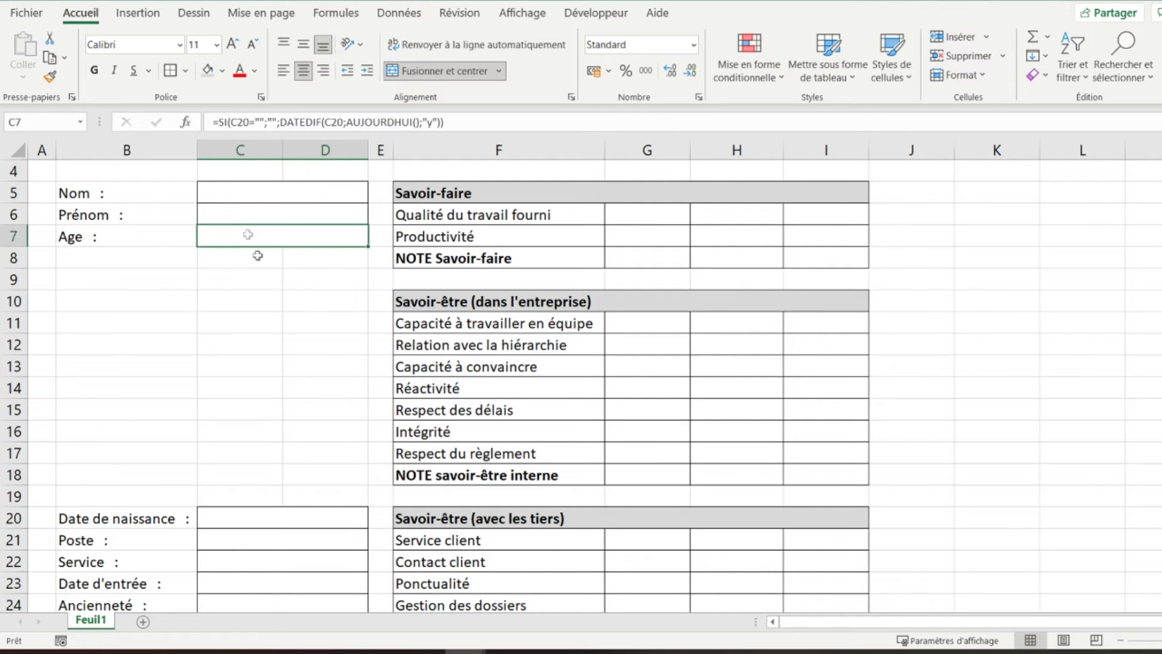
- Enter =DATEDIF(C23;AUJOURDHUI();"y") in the Ancienneté cell C24 to calculate seniority from the entry date
{"action": "scroll", "coordinate": [230, 259], "scroll_direction": "down", "scroll_amount": 2}
{"action": "scroll", "coordinate": [219, 360], "scroll_direction": "up", "scroll_amount": 2}
{"action": "scroll", "coordinate": [206, 387], "scroll_direction": "down", "scroll_amount": 2}
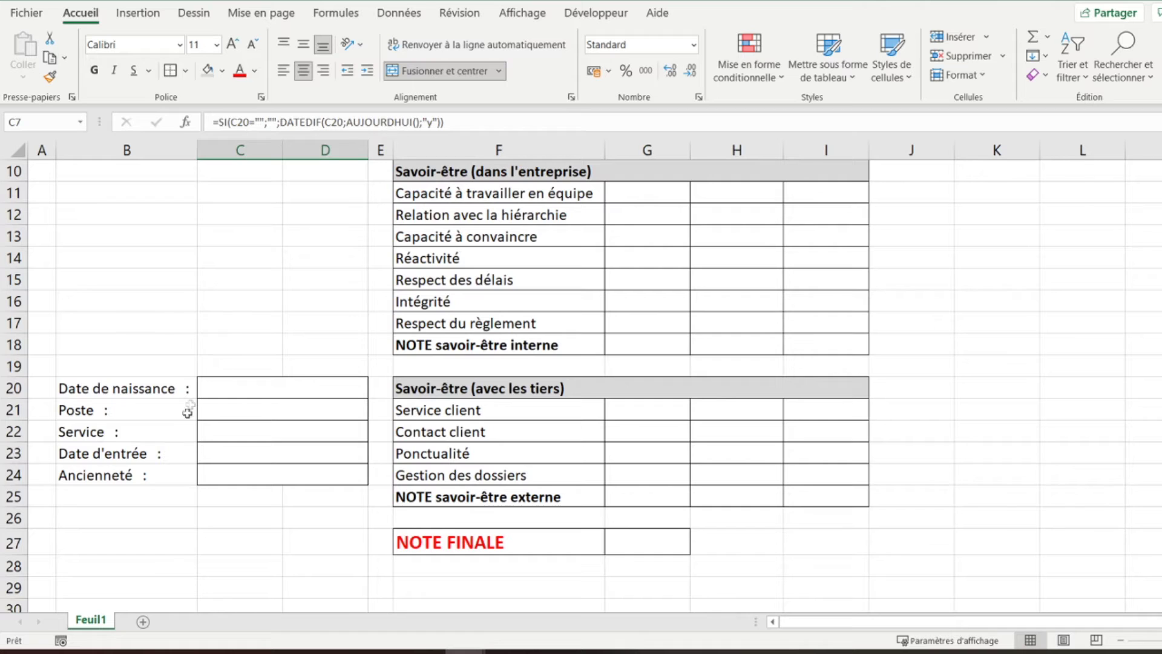
{"action": "left_click", "coordinate": [248, 480]}
{"action": "type", "text": "="}
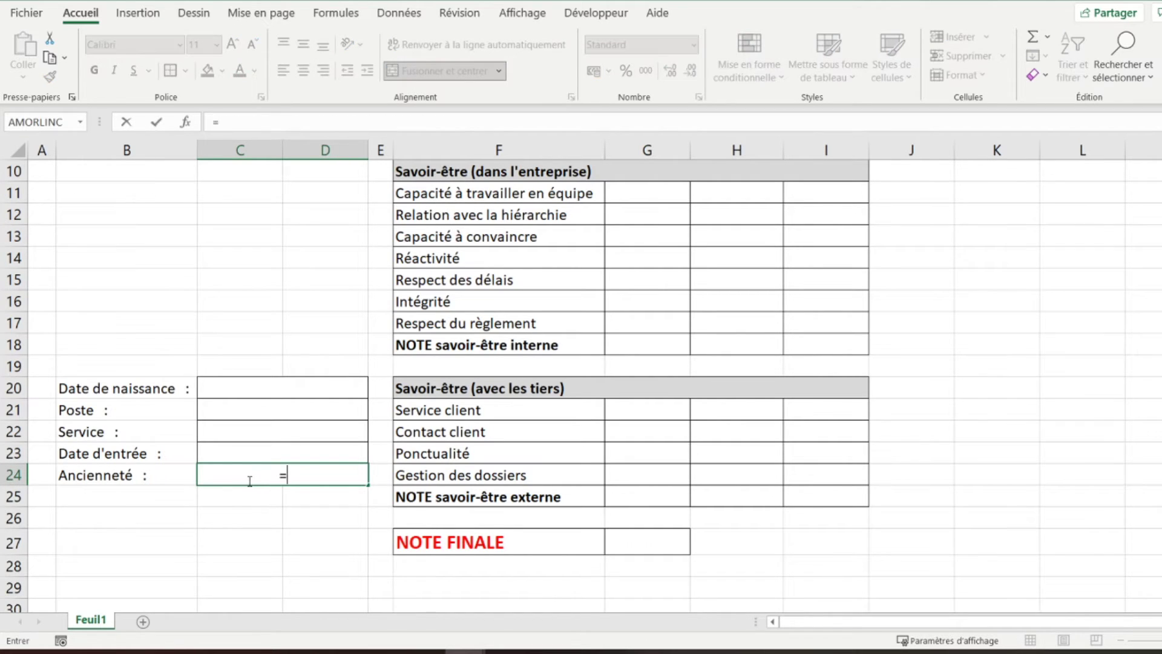
{"action": "type", "text": "datedif("}
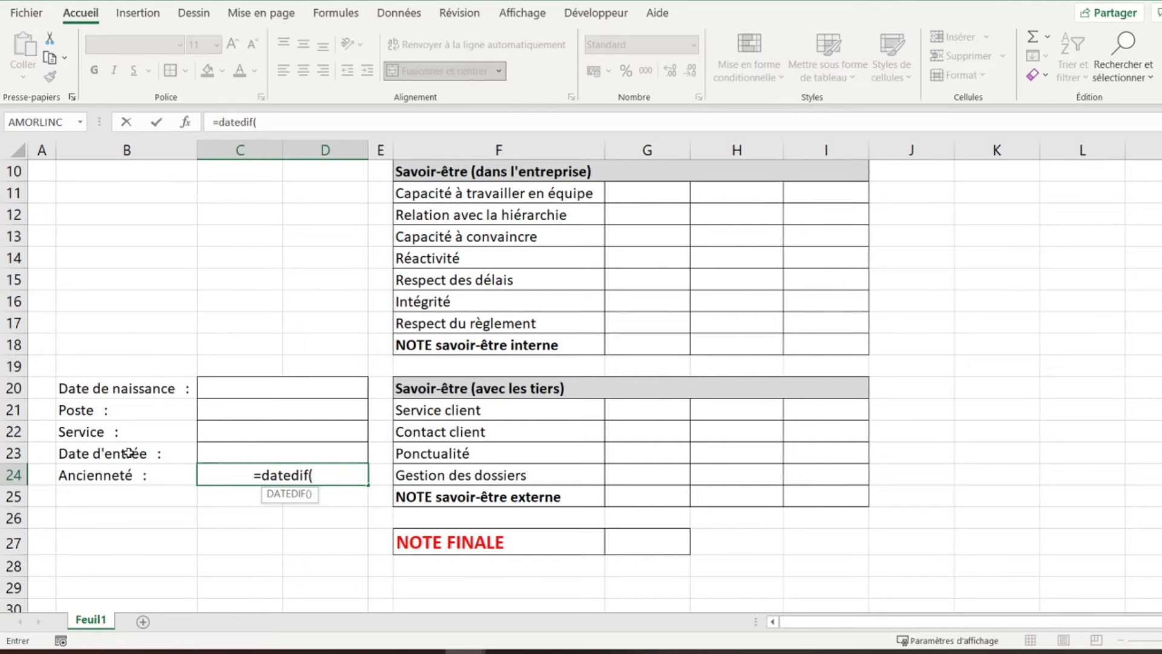
{"action": "left_click", "coordinate": [234, 454]}
{"action": "type", "text": ";aujourdh"}
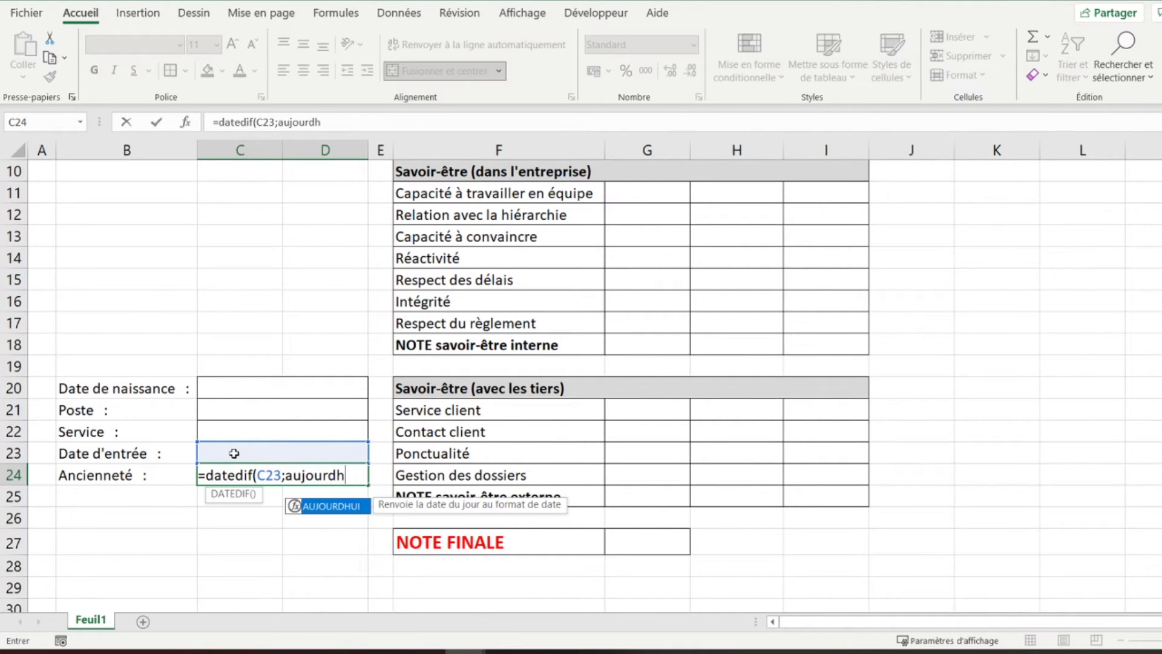
{"action": "double_click", "coordinate": [332, 509]}
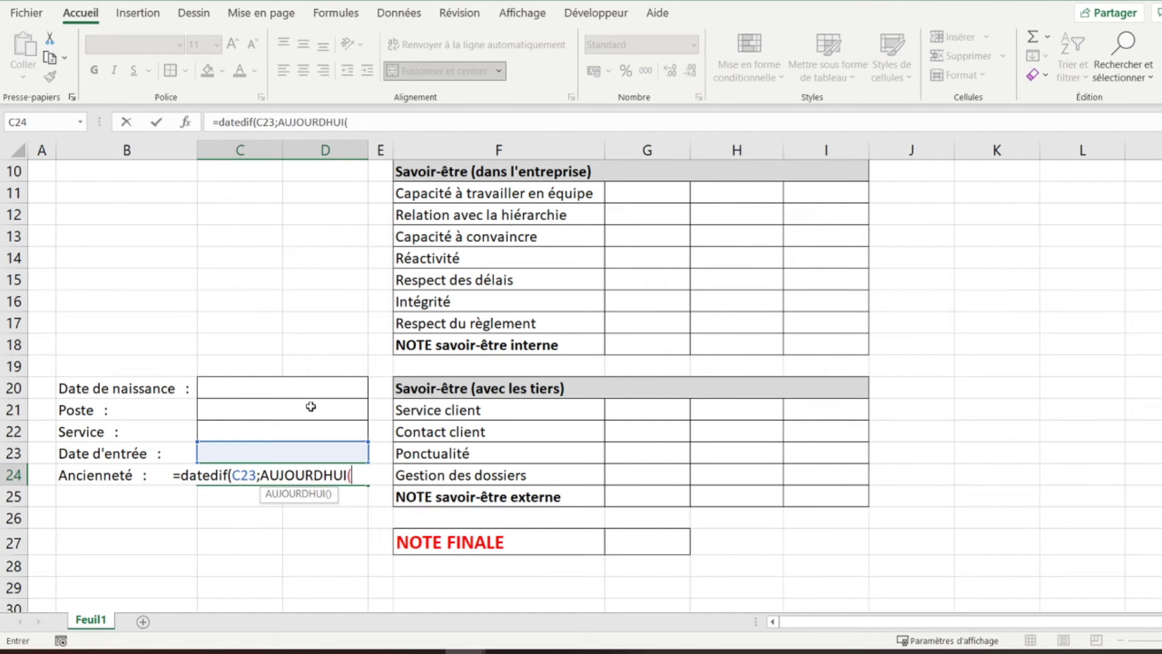
{"action": "type", "text": ")"}
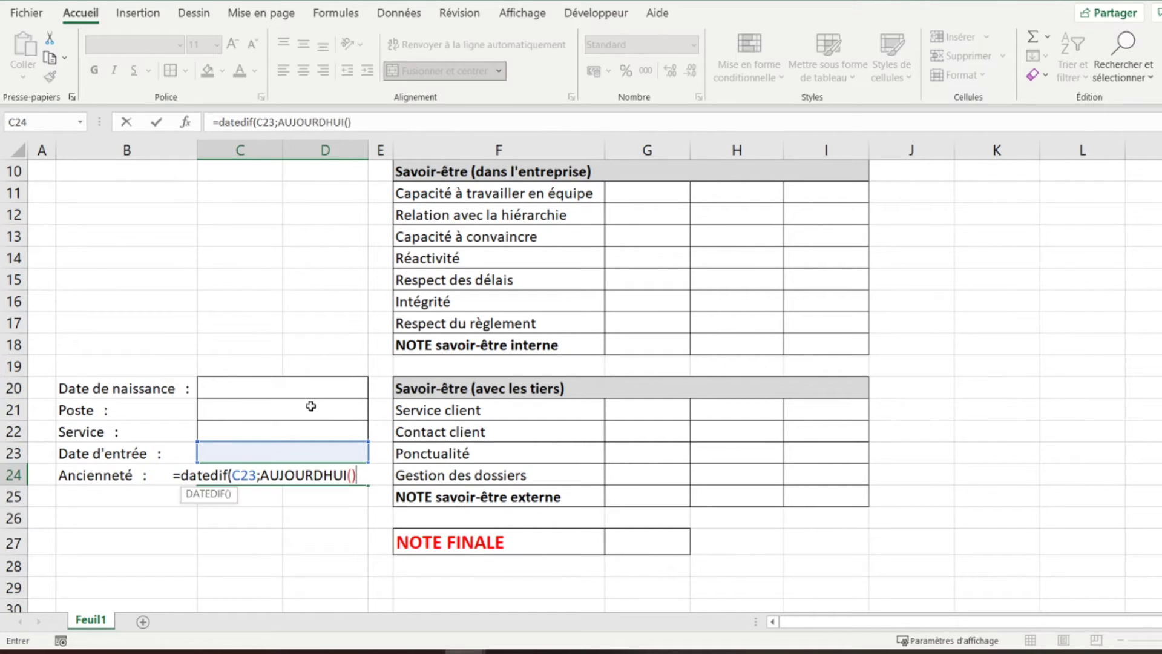
{"action": "type", "text": ";\"y\")"}
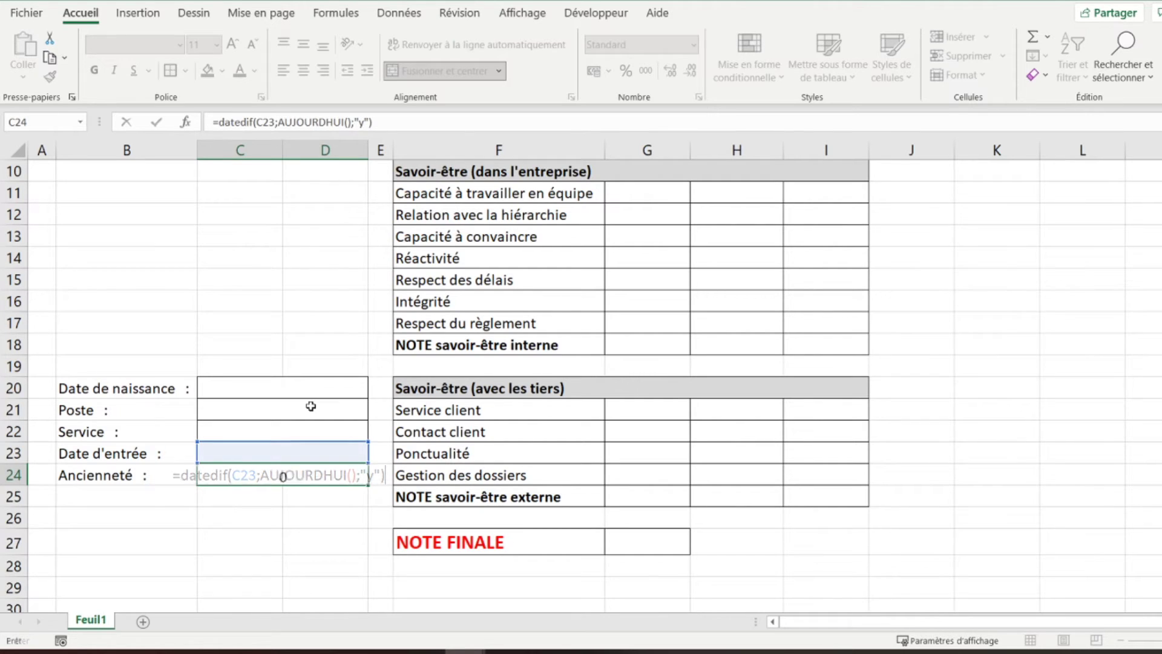
{"action": "key", "text": "Return"}
{"action": "key", "text": "Up"}
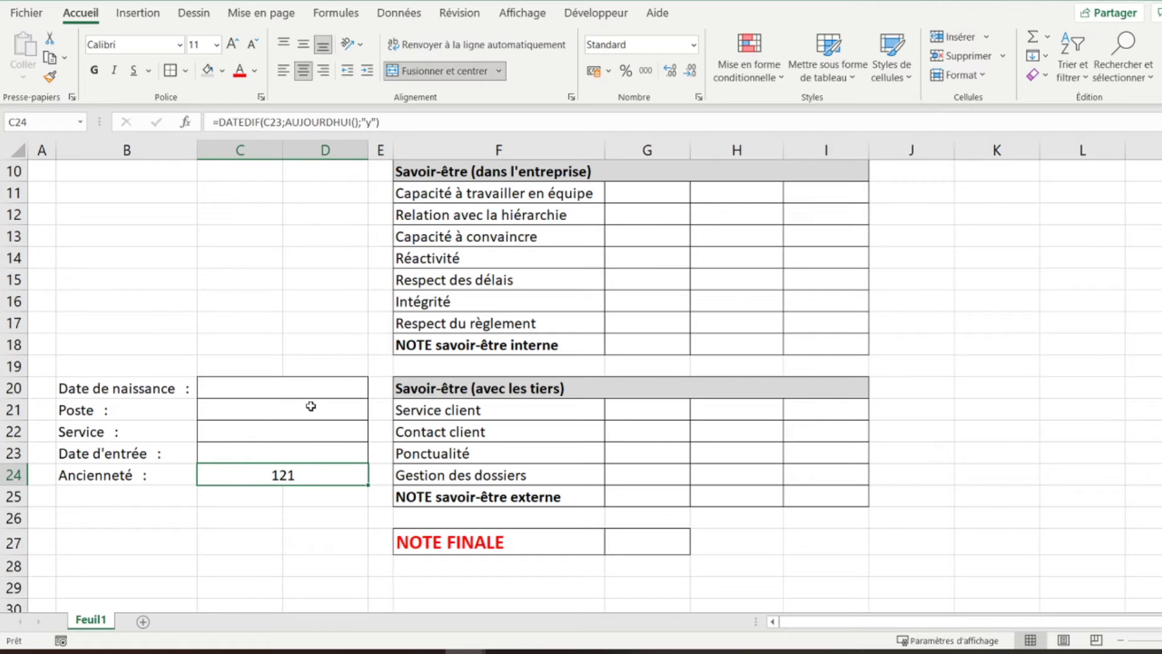
- Wrap the Ancienneté formula in C24 in a blank check: =SI(C23="";"";DATEDIF(C23;AUJOURDHUI();"y"))
{"action": "left_click", "coordinate": [219, 121]}
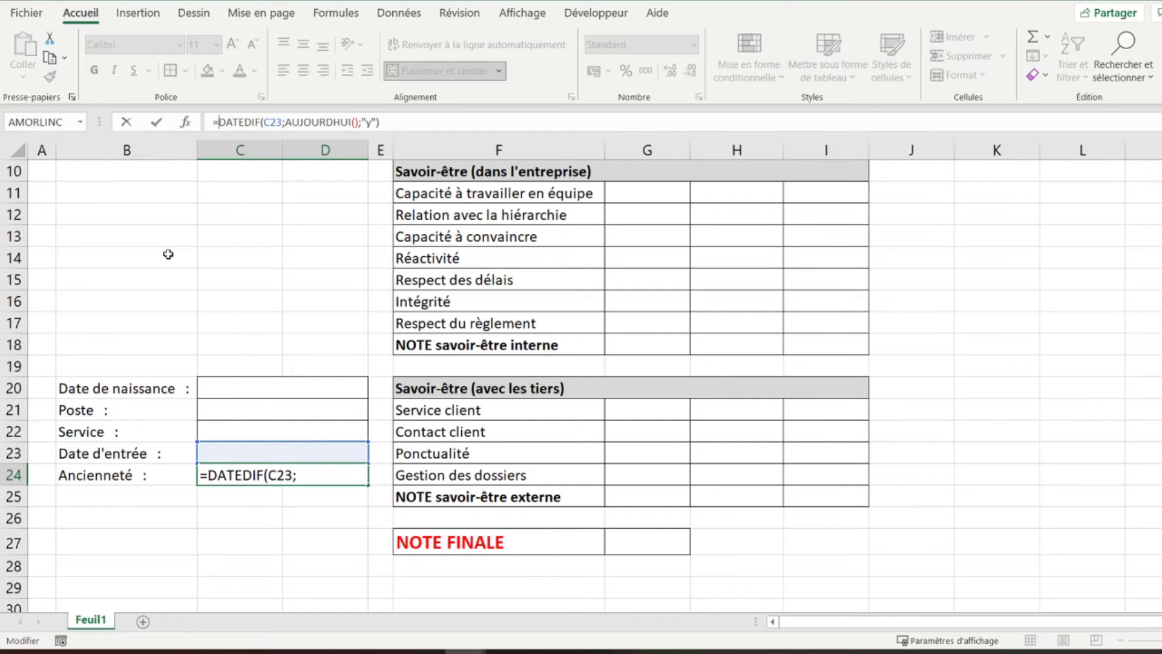
{"action": "type", "text": "si("}
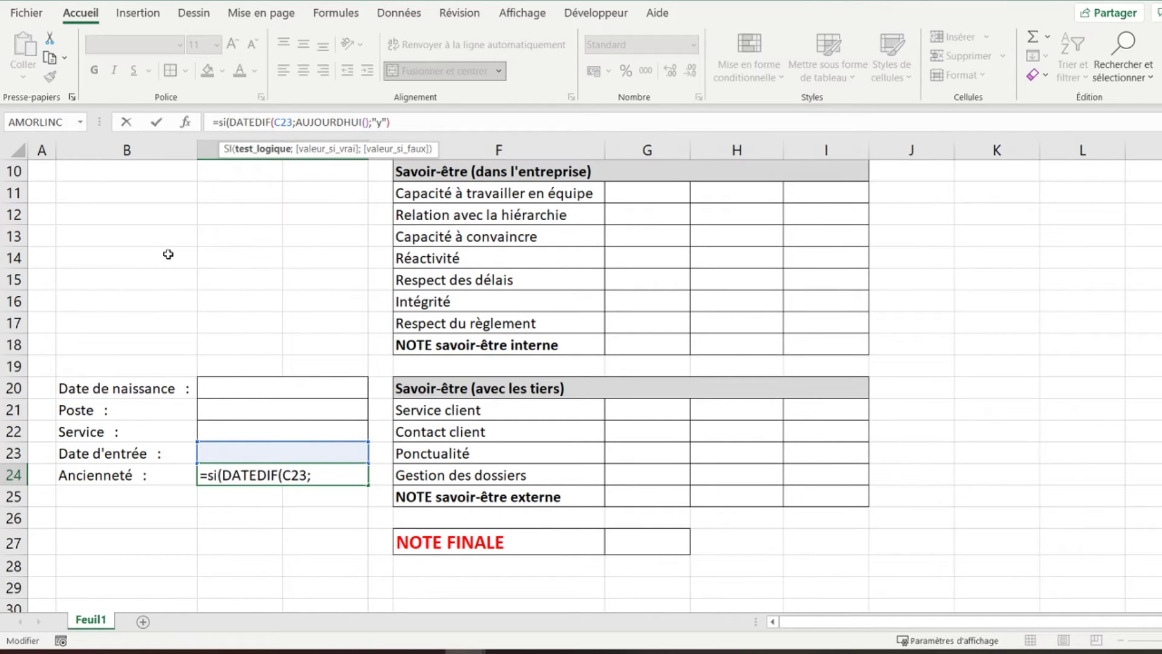
{"action": "left_click", "coordinate": [263, 454]}
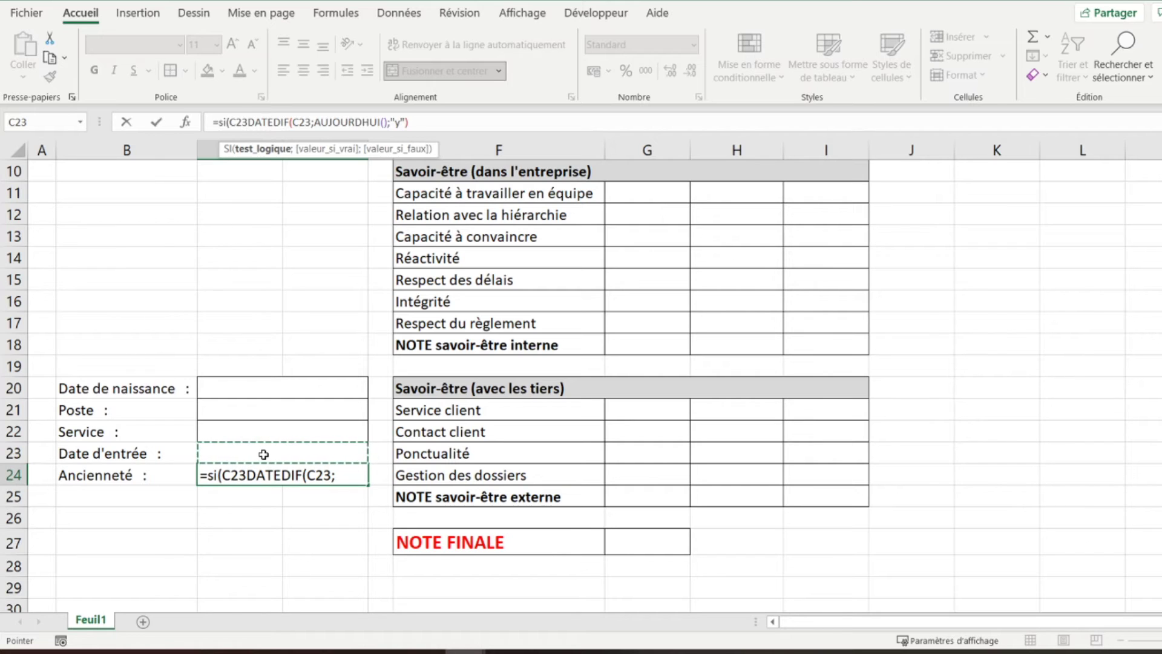
{"action": "left_click", "coordinate": [264, 454]}
{"action": "type", "text": "=\"\";\"\";"}
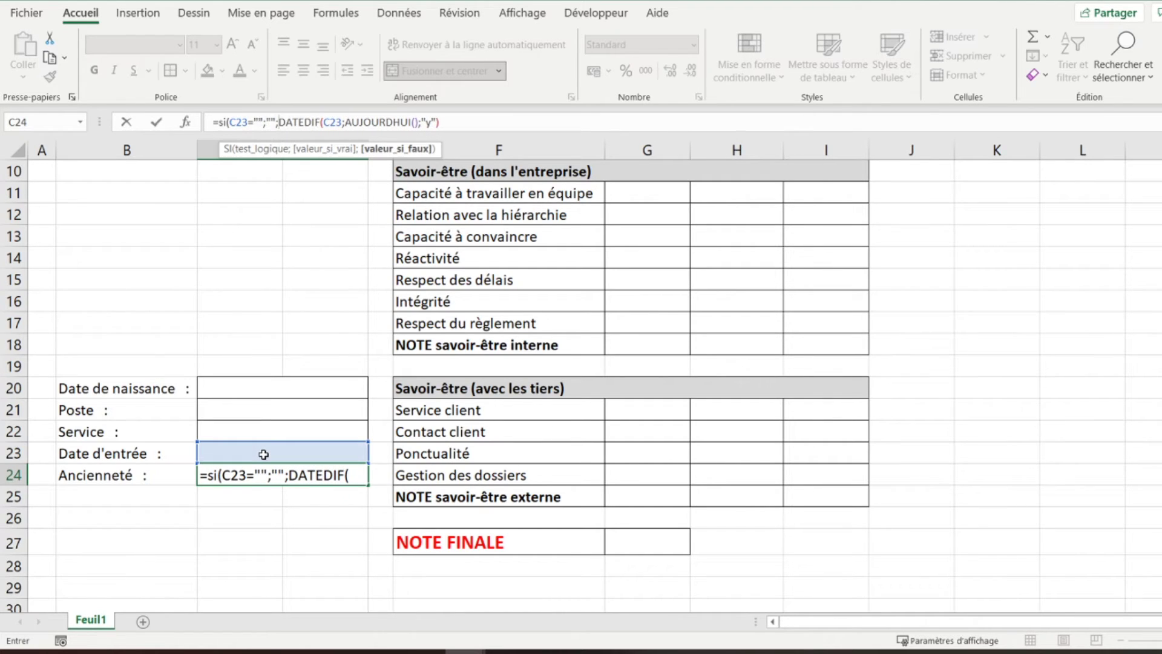
{"action": "left_click", "coordinate": [474, 123]}
{"action": "type", "text": ")"}
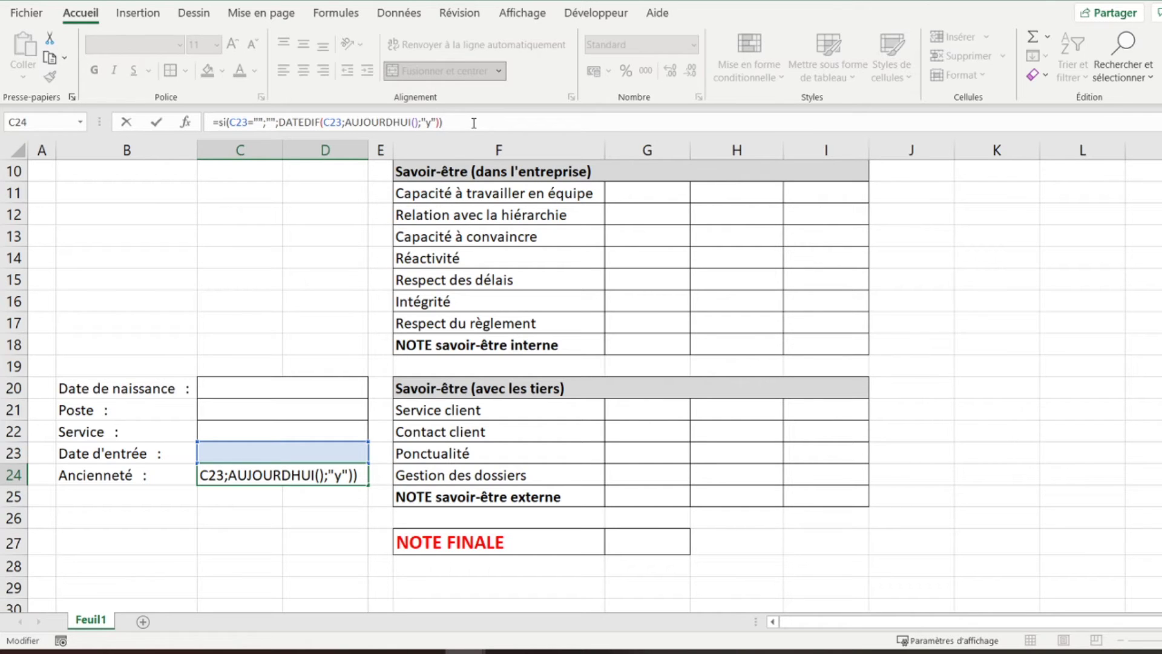
{"action": "key", "text": "Return"}
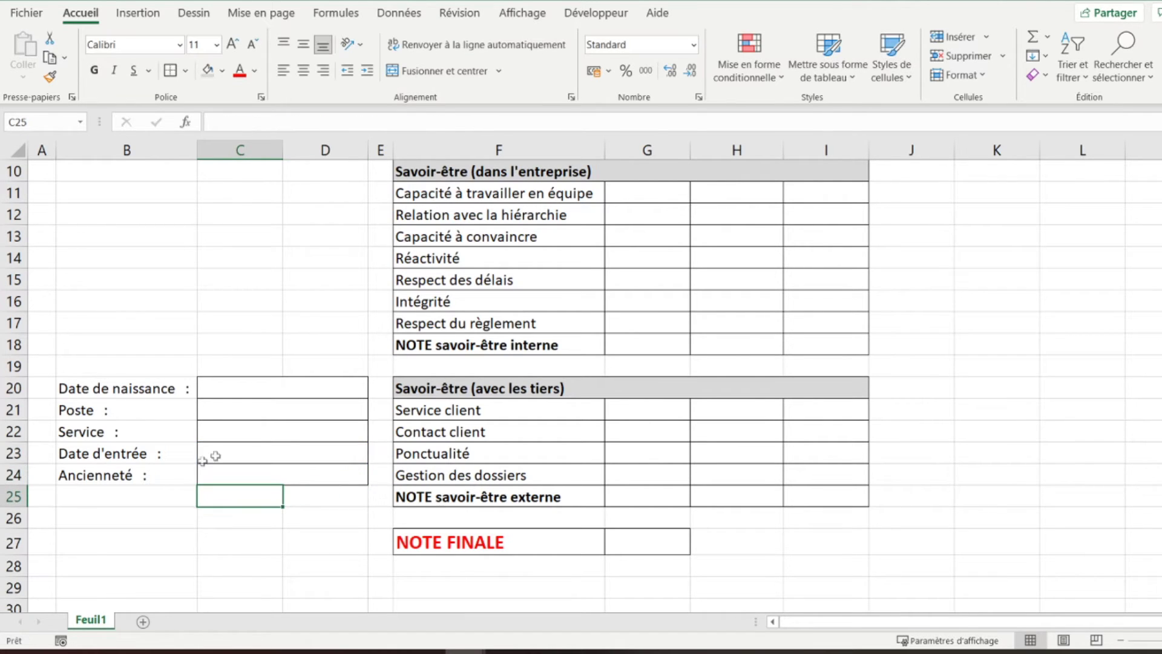
- Enter 01/01/2015 in the Date d'entrée cell C23 and check the seniority calculated in C24
{"action": "left_click", "coordinate": [236, 472]}
{"action": "left_click", "coordinate": [258, 446]}
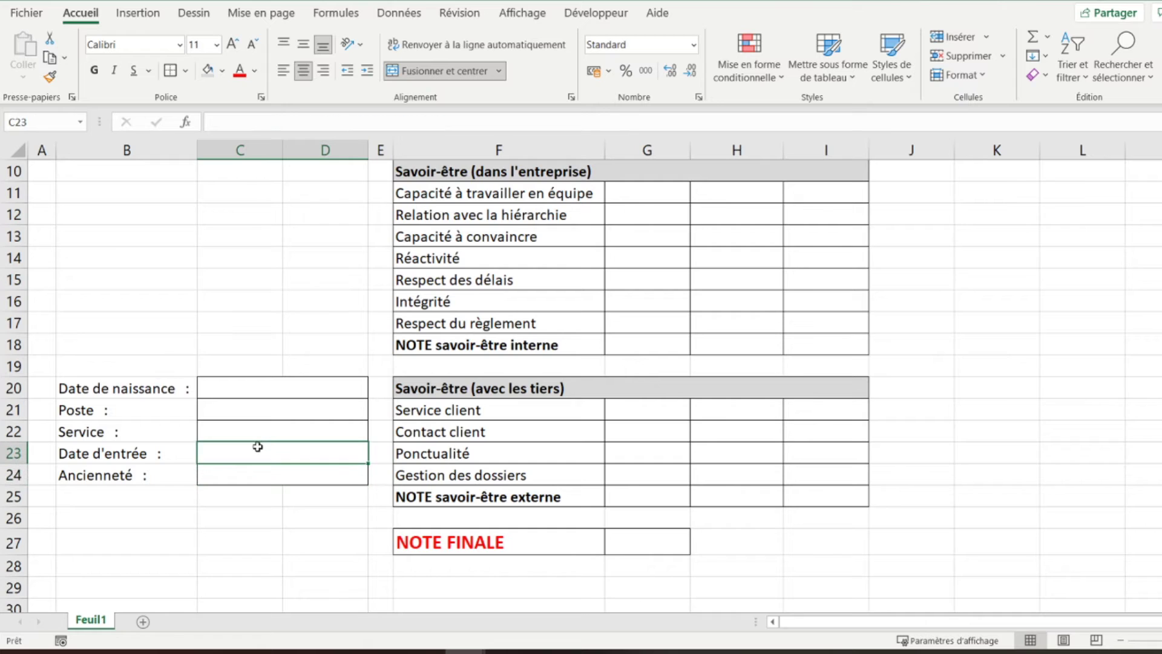
{"action": "type", "text": "01/0"}
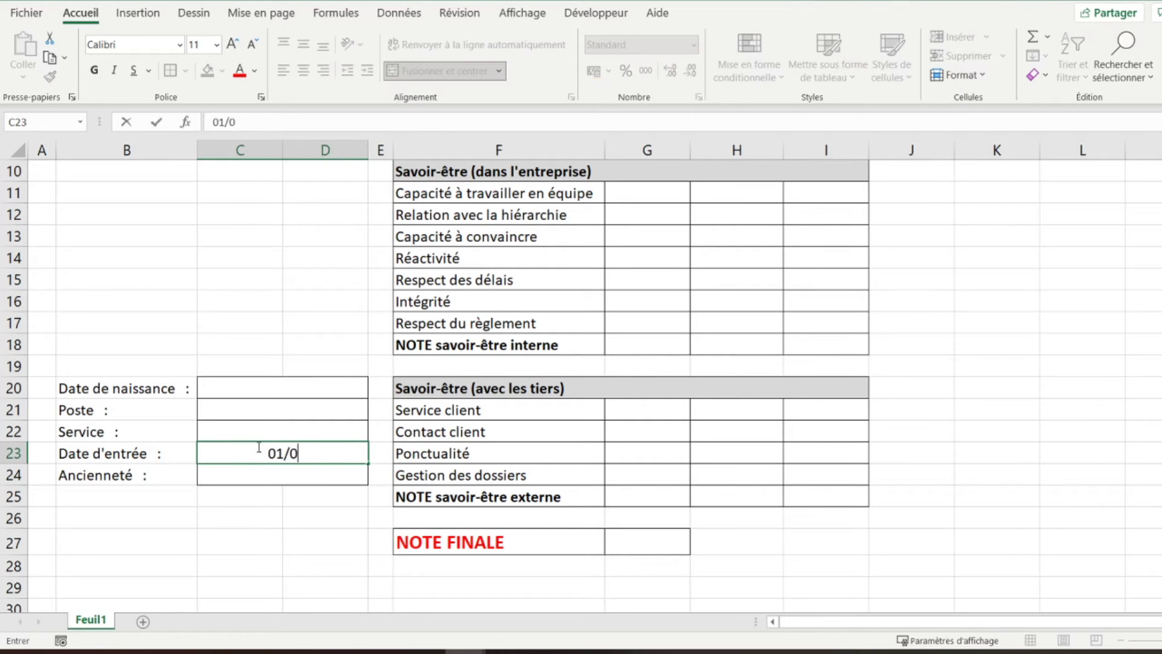
{"action": "type", "text": "1/2015"}
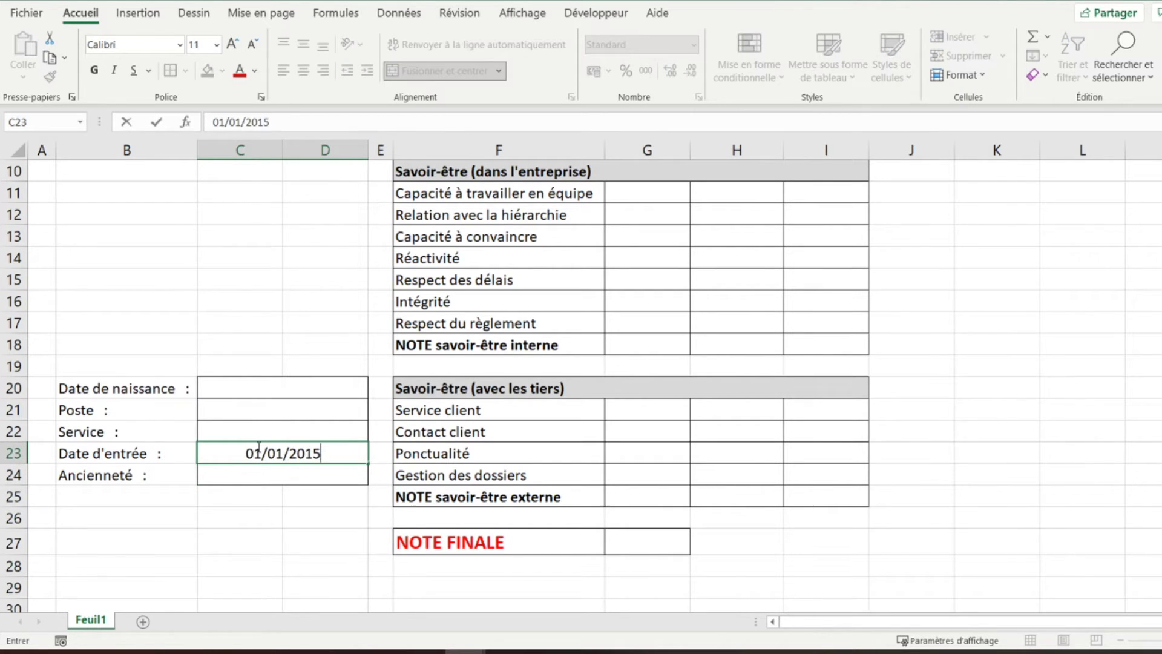
{"action": "key", "text": "Return"}
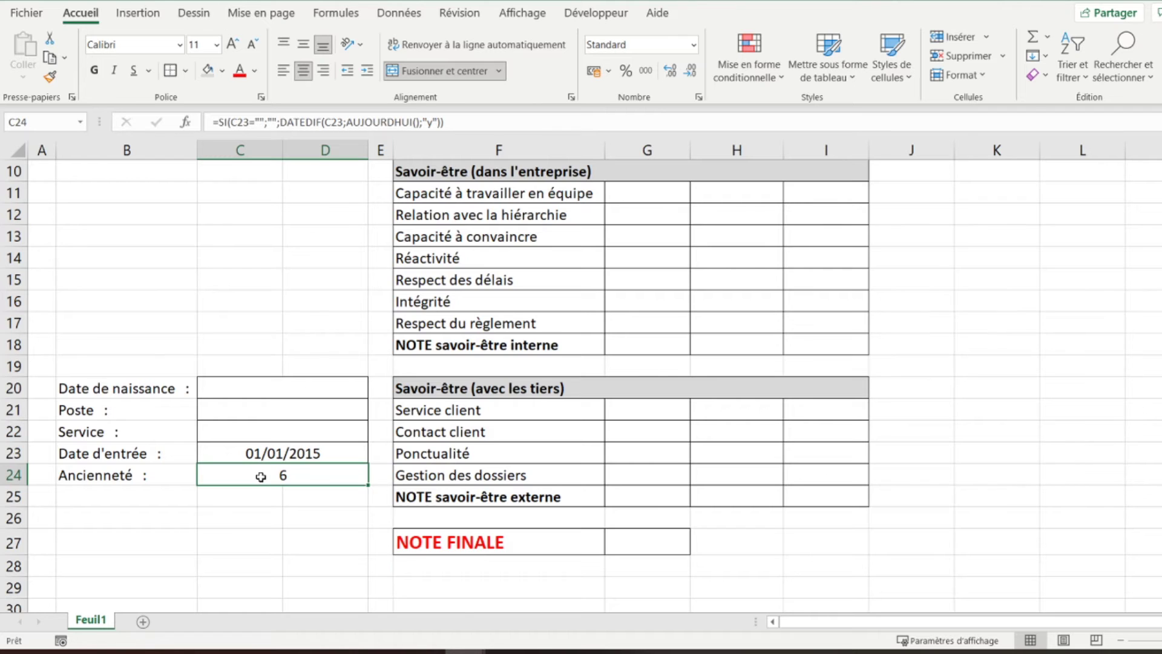
{"action": "scroll", "coordinate": [261, 477], "scroll_direction": "up", "scroll_amount": 3}
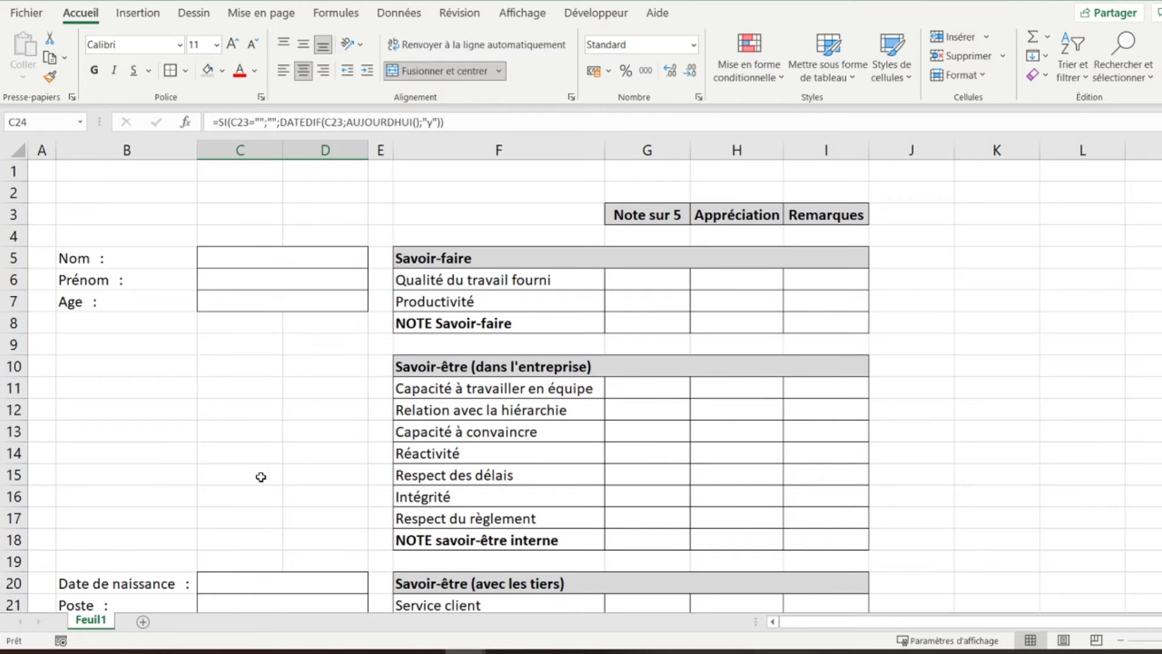
{"action": "left_click", "coordinate": [44, 170]}
{"action": "scroll", "coordinate": [327, 409], "scroll_direction": "down", "scroll_amount": 4}
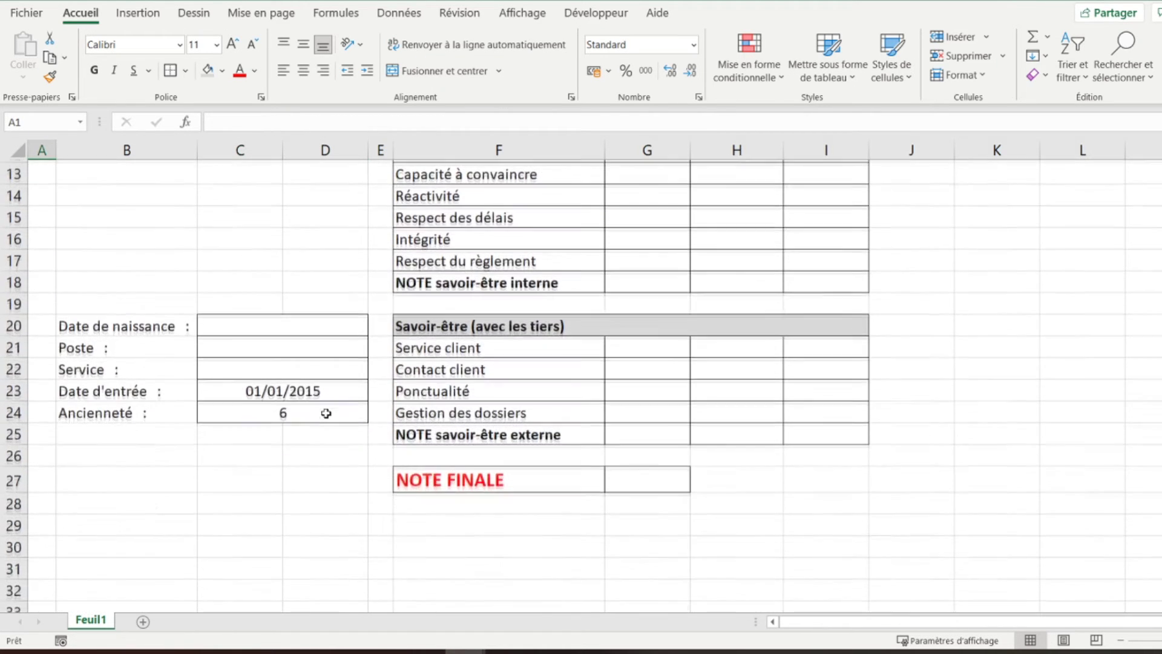
{"action": "scroll", "coordinate": [327, 415], "scroll_direction": "up", "scroll_amount": 4}
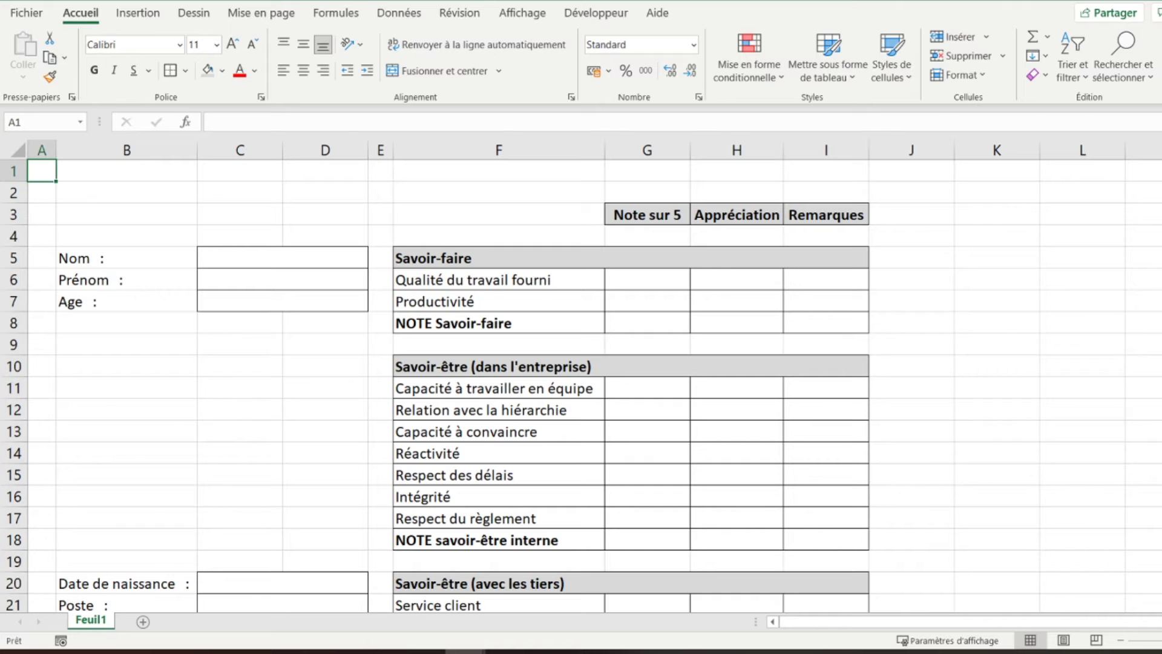
- Apply the custom number format 0" an(s)" to the Age cell C7 and the Ancienneté cell C24 together
{"action": "left_click", "coordinate": [246, 301]}
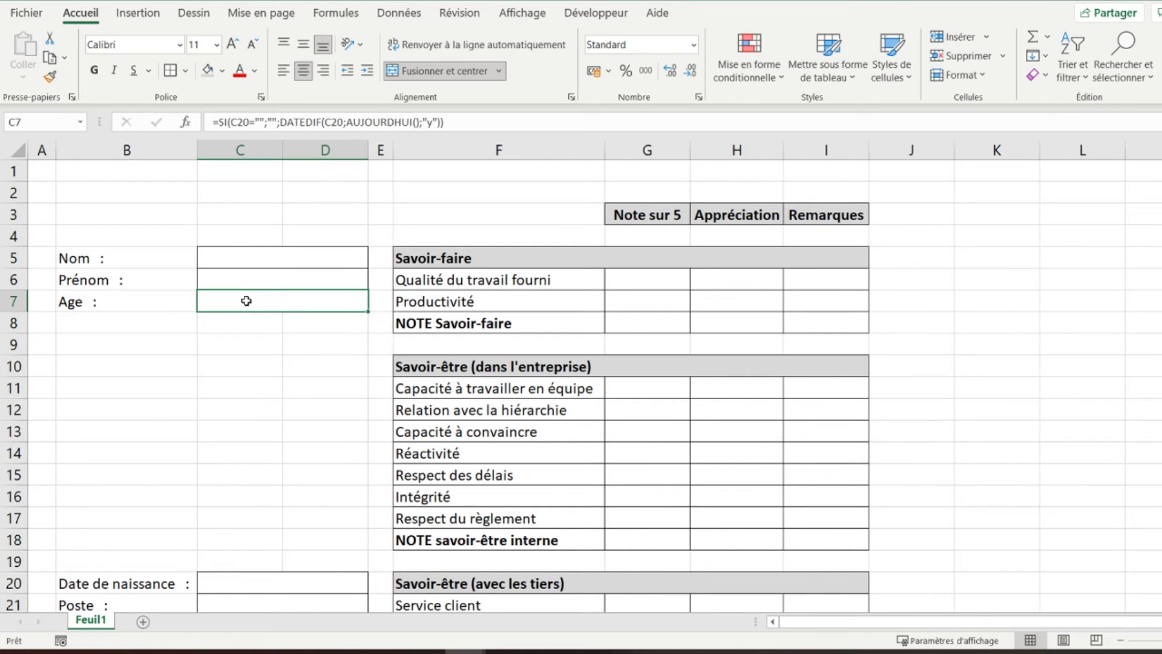
{"action": "scroll", "coordinate": [246, 301], "scroll_direction": "down", "scroll_amount": 2}
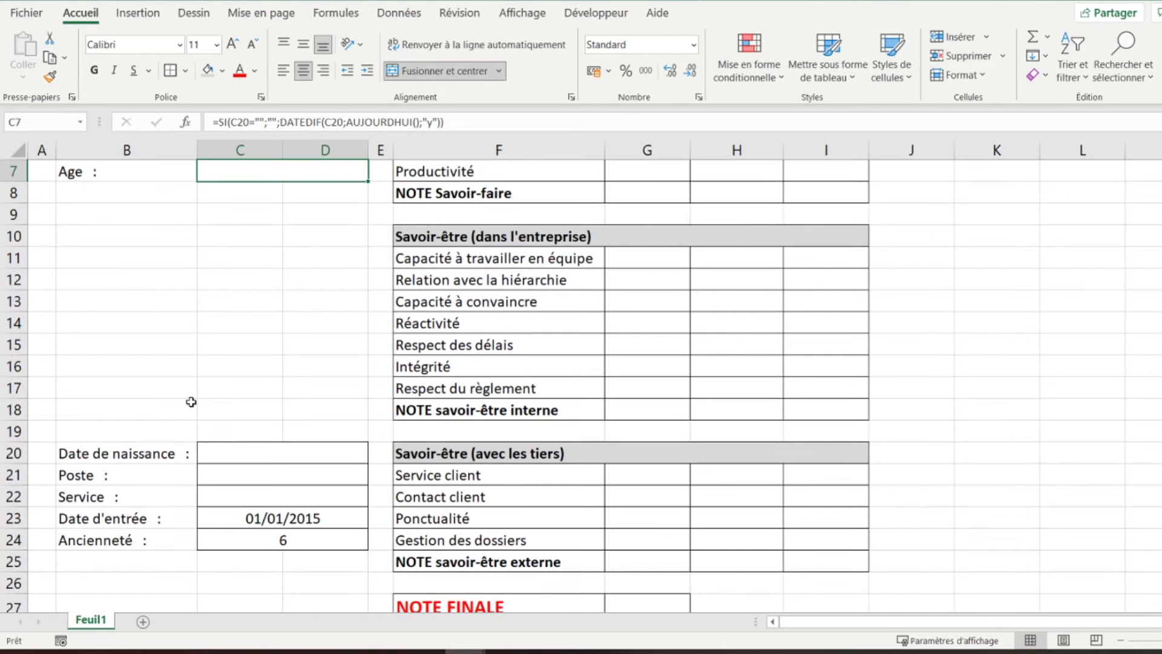
{"action": "left_click", "coordinate": [245, 540], "text": "ctrl"}
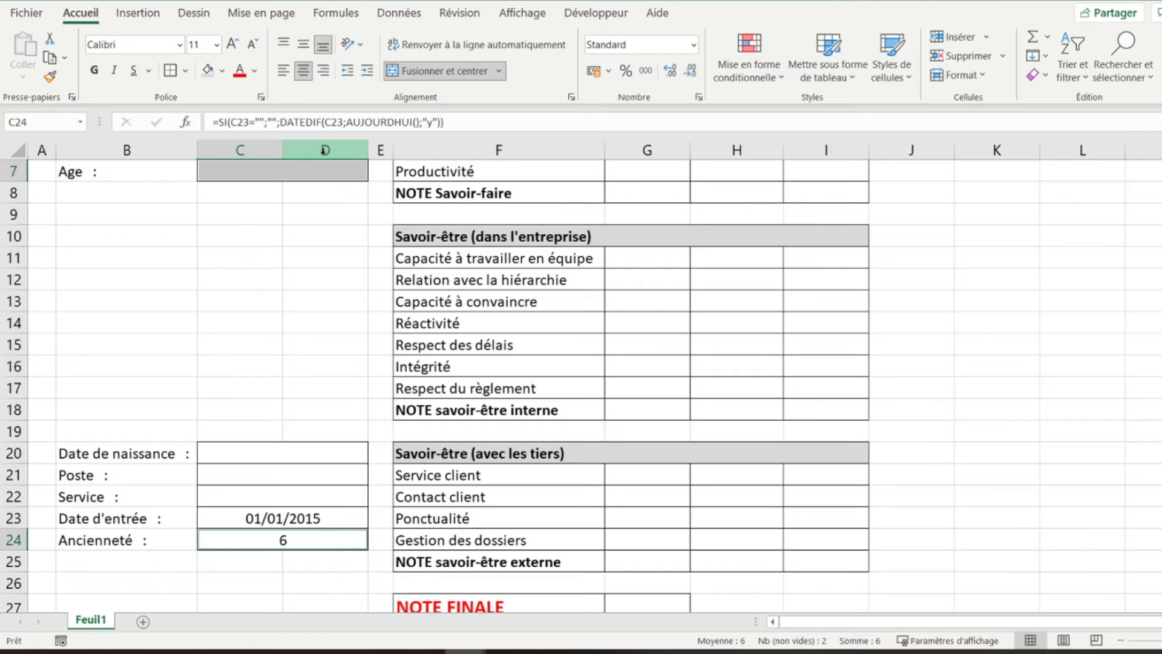
{"action": "right_click", "coordinate": [321, 537]}
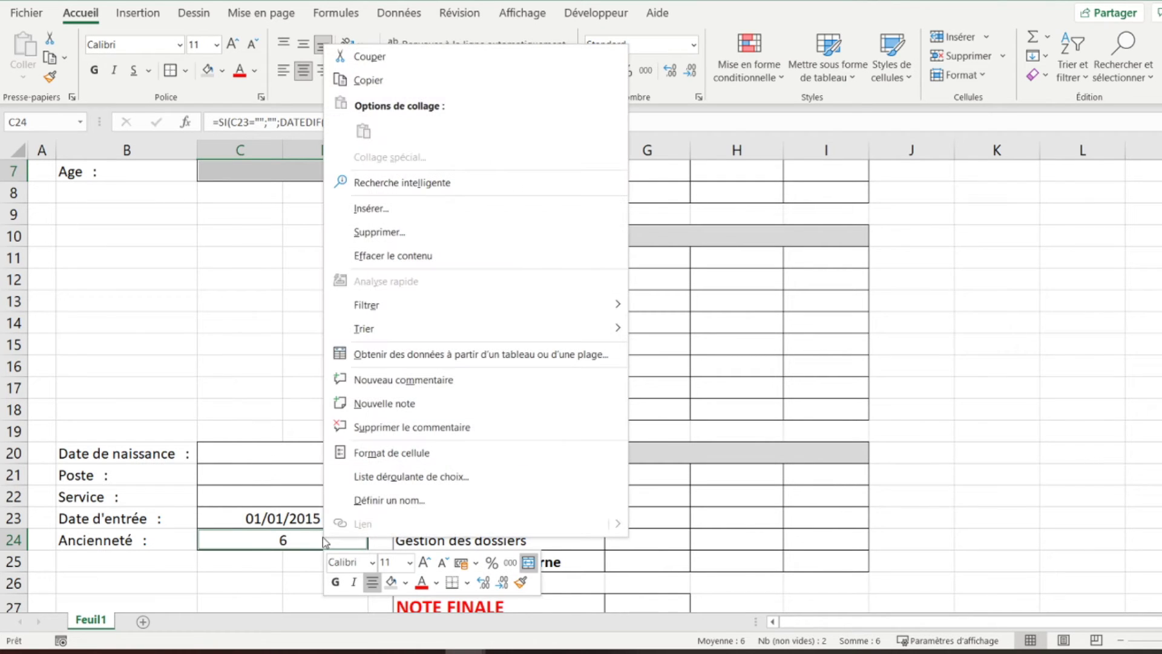
{"action": "left_click", "coordinate": [372, 454]}
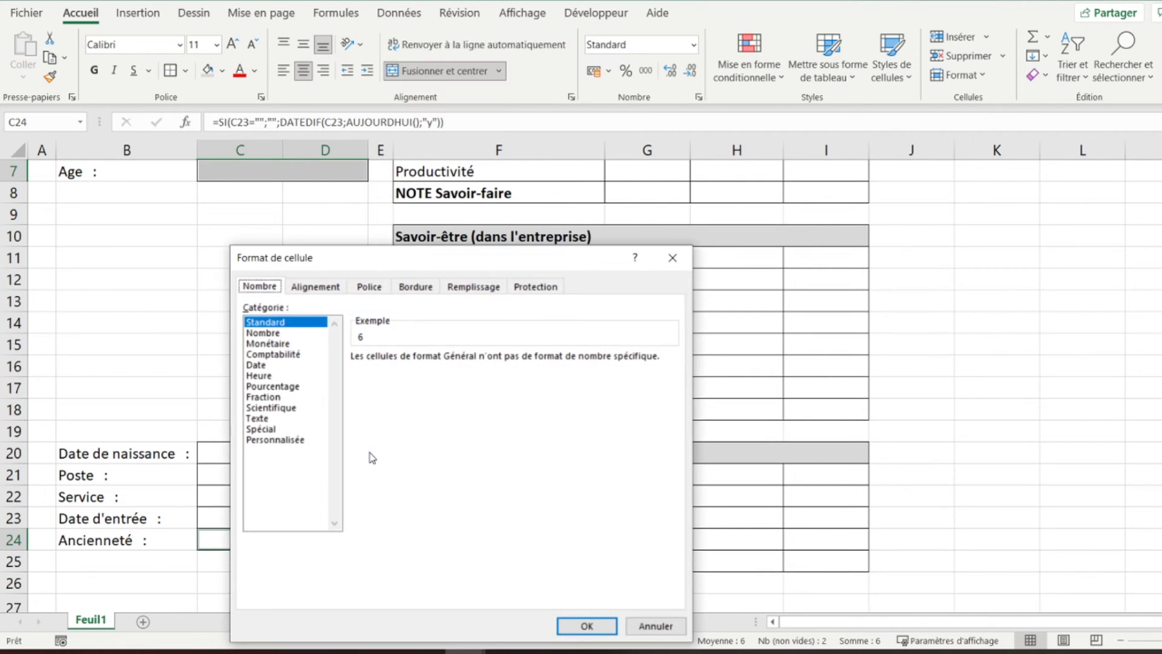
{"action": "left_click", "coordinate": [264, 440]}
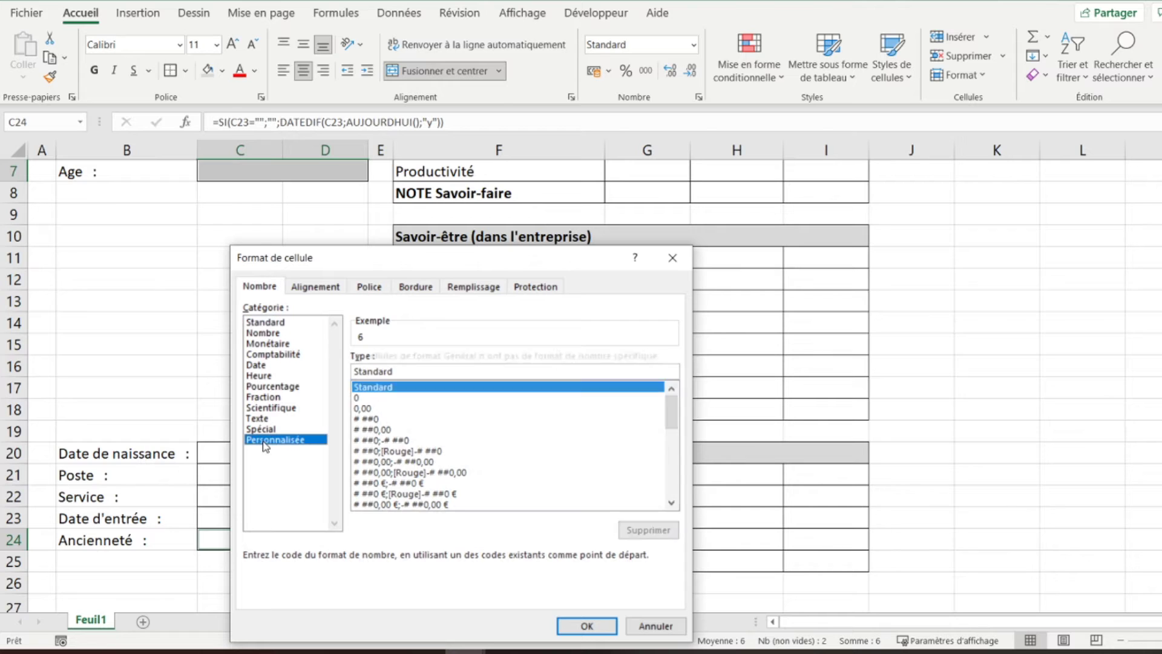
{"action": "left_click", "coordinate": [358, 398]}
{"action": "left_click", "coordinate": [385, 371]}
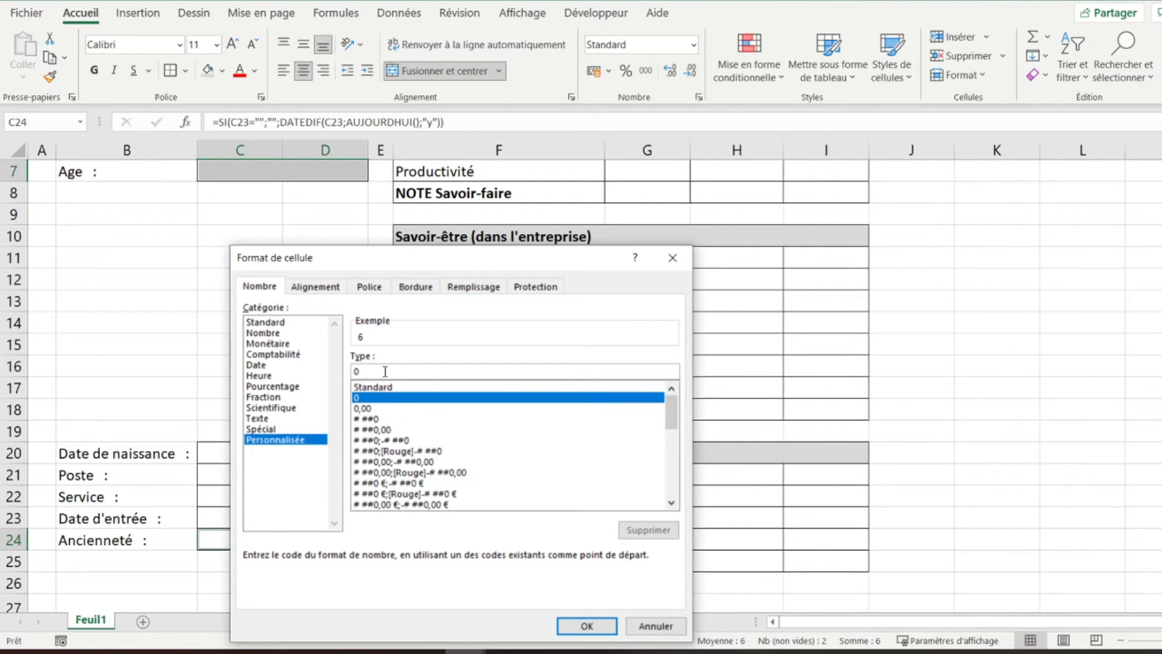
{"action": "type", "text": "\""}
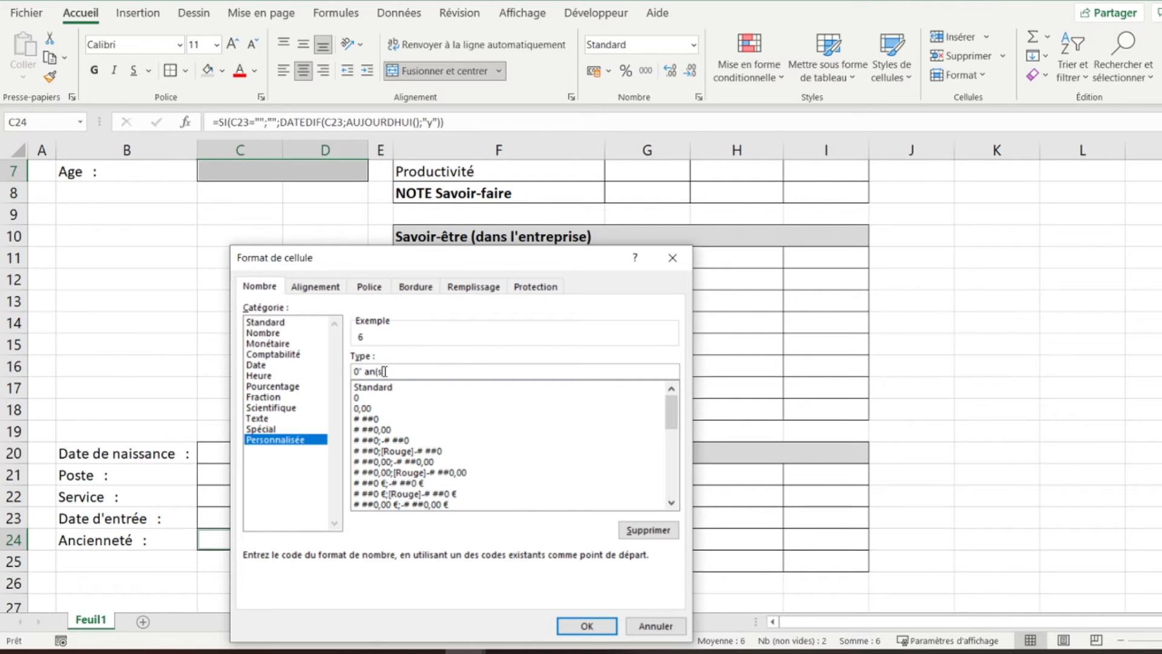
{"action": "type", "text": "an(s)"}
{"action": "left_click", "coordinate": [585, 626]}
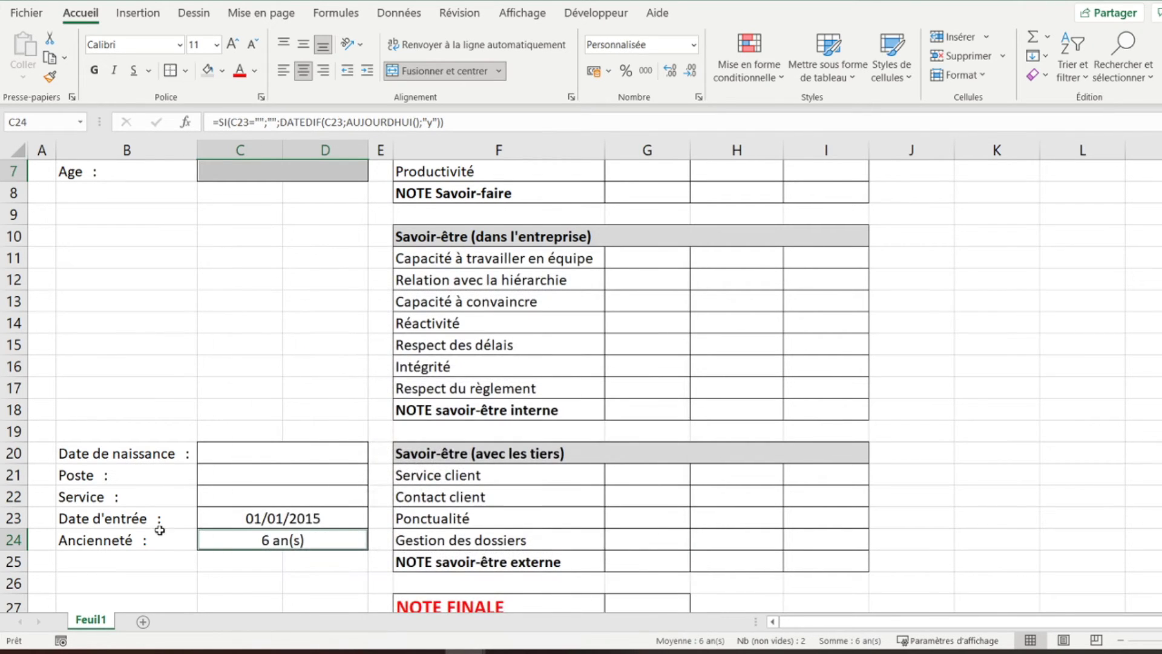
- Enter a sample birth date in the Date de naissance cell C20 and check how the Age cell C7 displays it in years
{"action": "scroll", "coordinate": [249, 540], "scroll_direction": "up", "scroll_amount": 2}
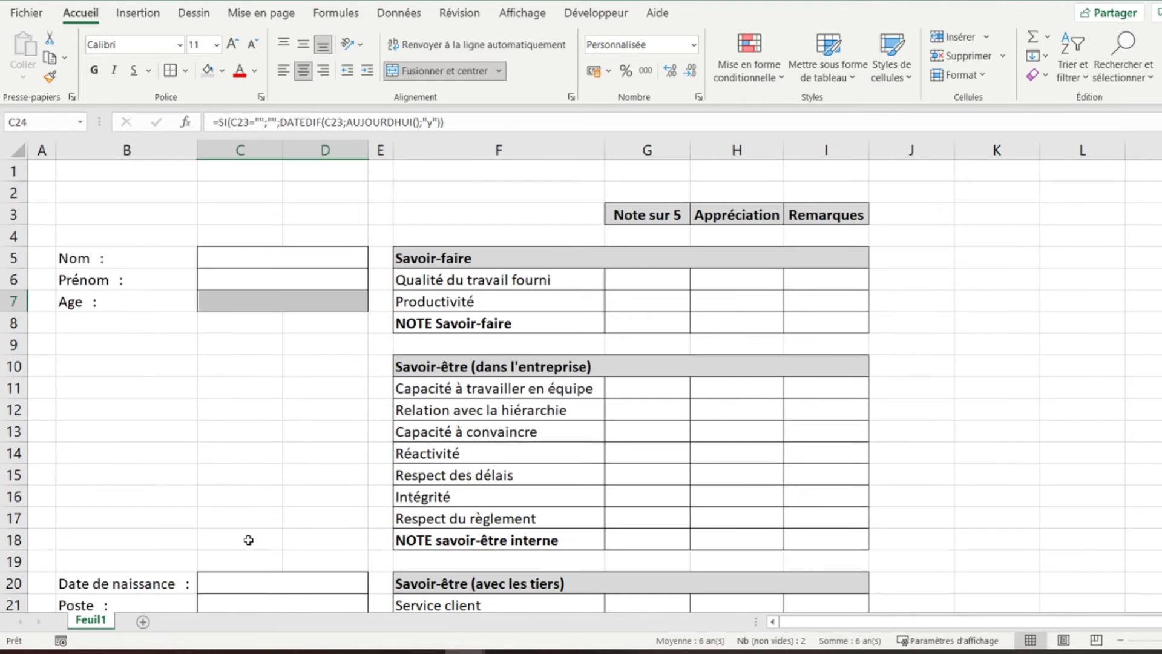
{"action": "scroll", "coordinate": [220, 403], "scroll_direction": "down", "scroll_amount": 1}
{"action": "left_click", "coordinate": [247, 512]}
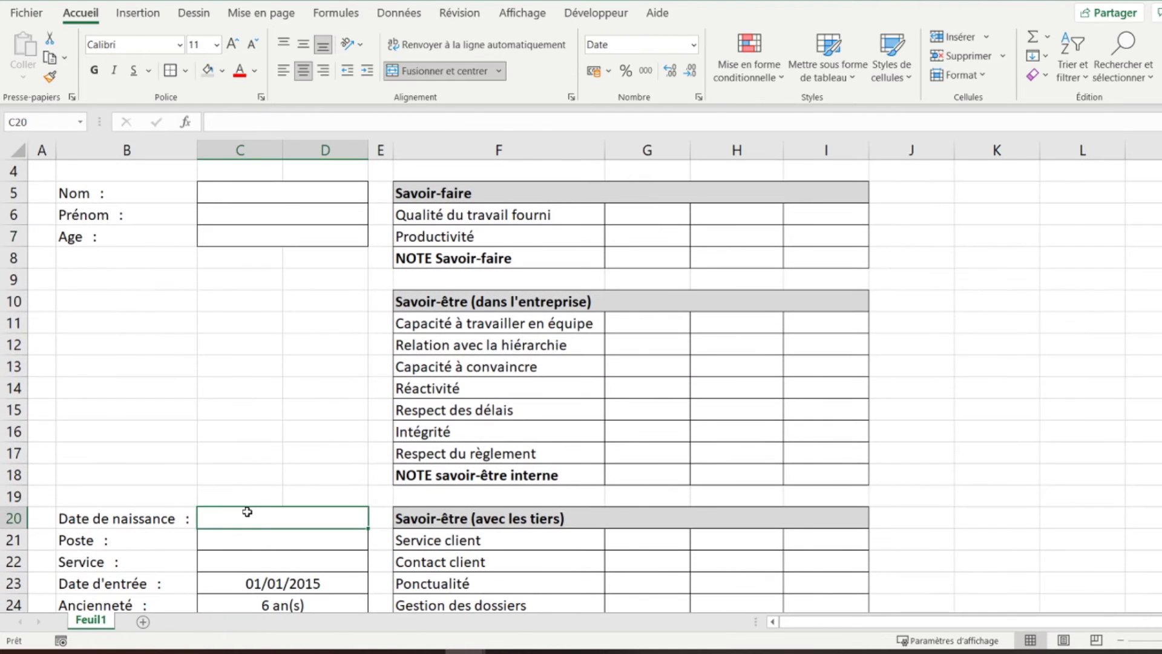
{"action": "type", "text": "01/01/1991"}
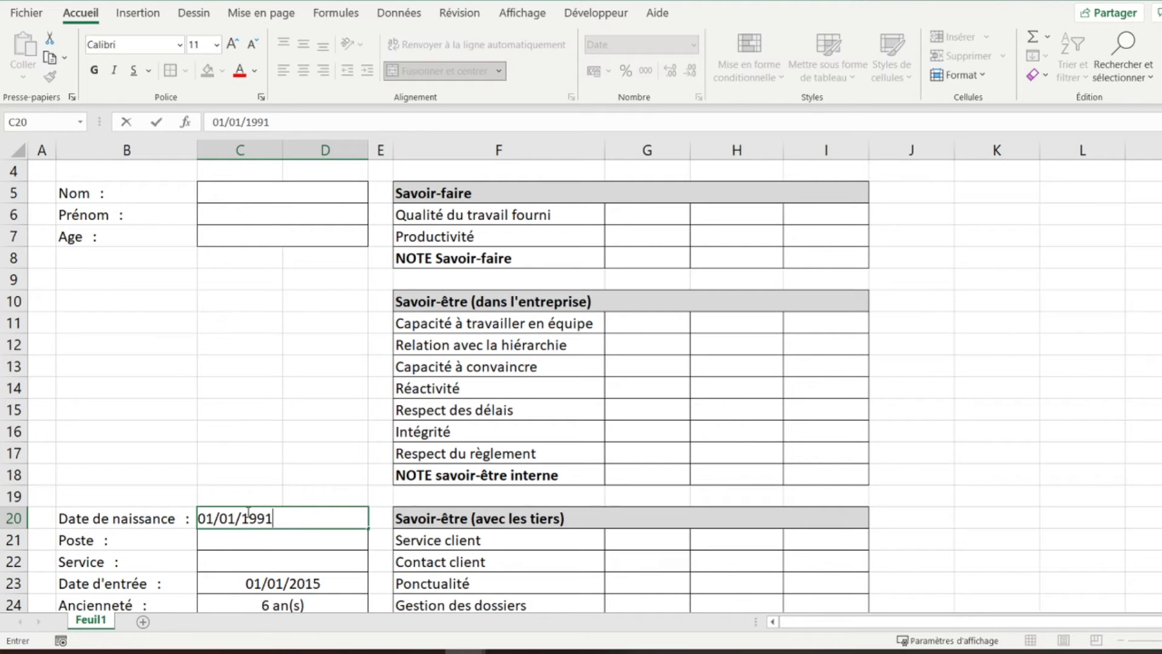
{"action": "key", "text": "Return"}
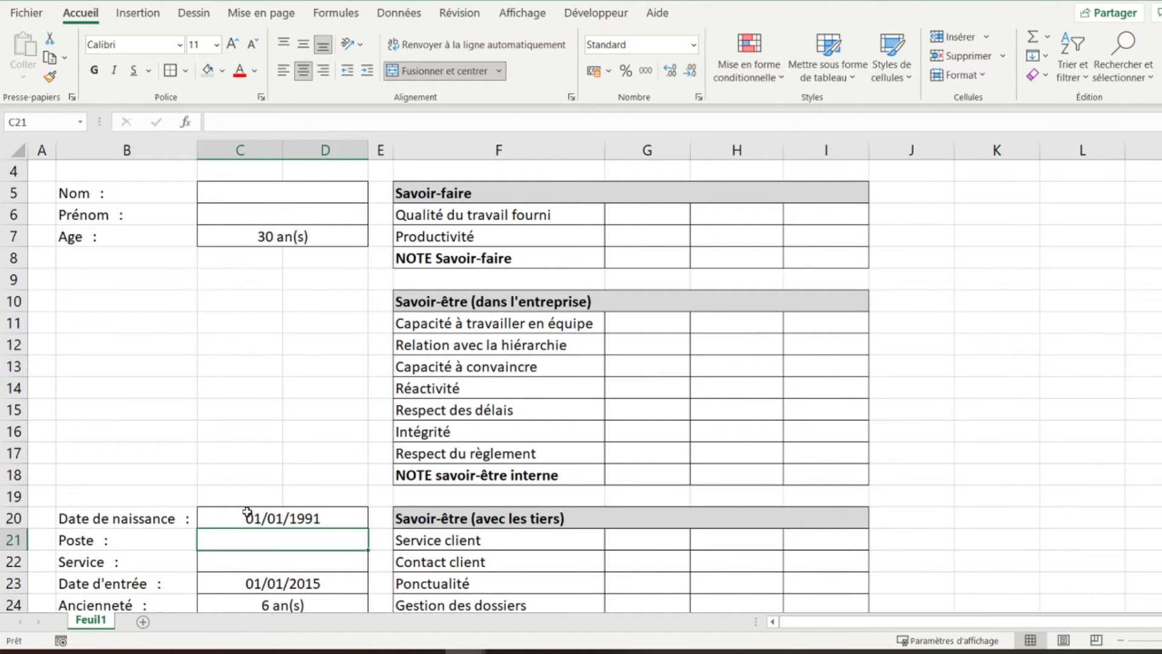
{"action": "left_click", "coordinate": [235, 234]}
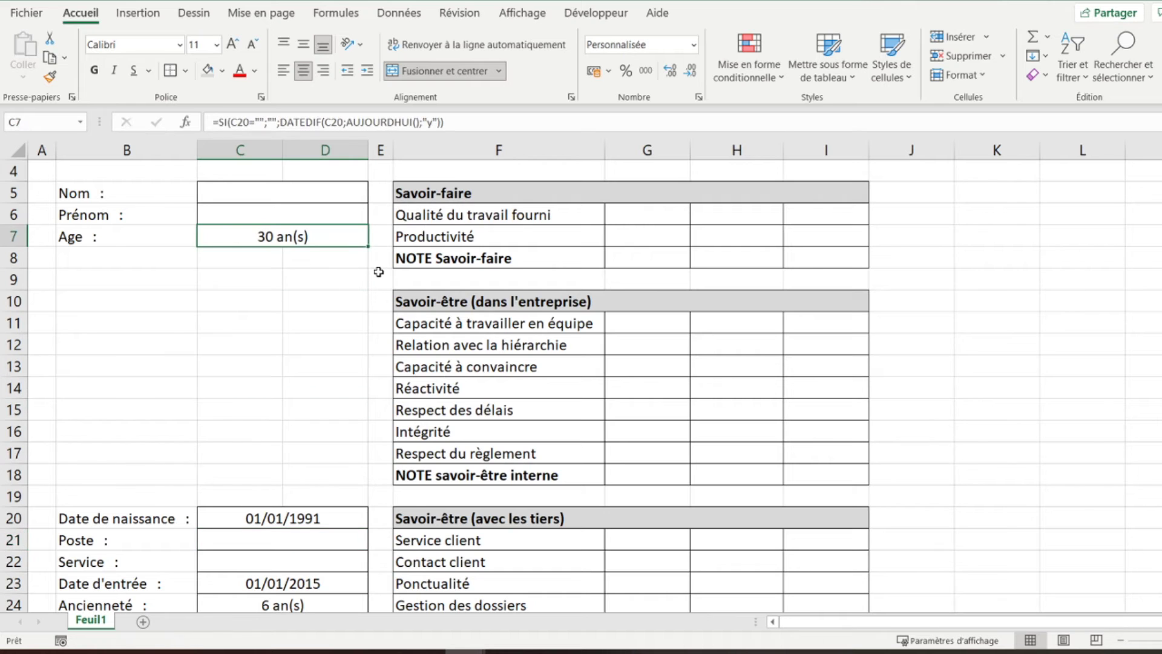
- Restrict the score cells G6:G7, G11:G17 and G21:G24 to decimal values between 0 and 5 with data validation
{"action": "scroll", "coordinate": [320, 315], "scroll_direction": "up", "scroll_amount": 1}
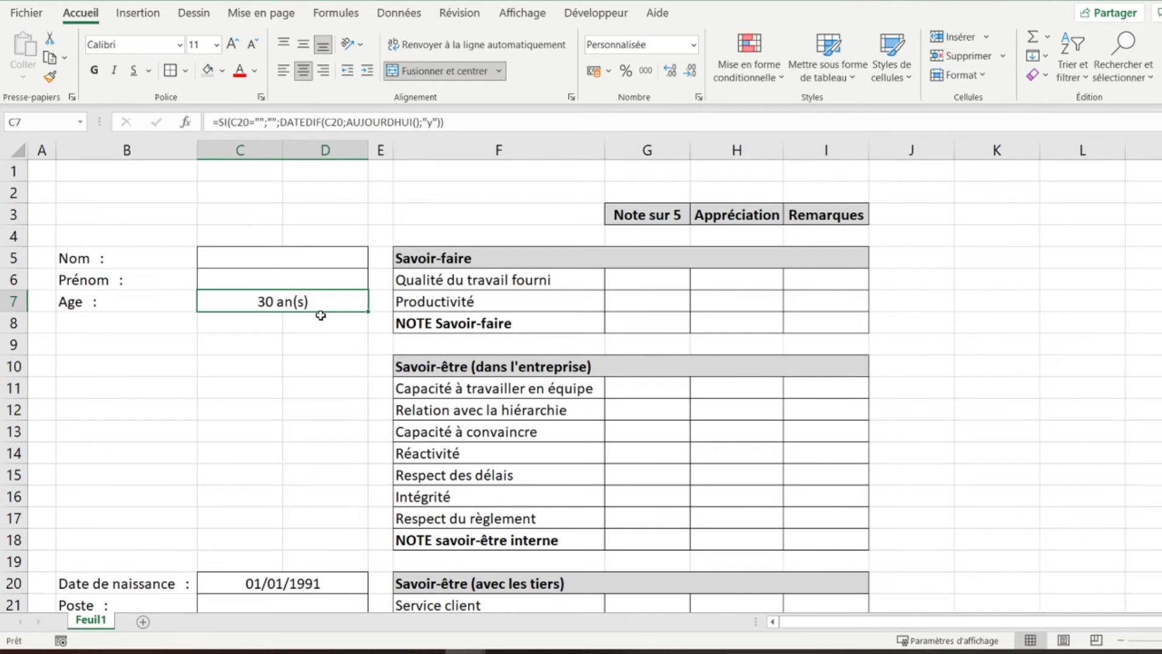
{"action": "left_click", "coordinate": [649, 283]}
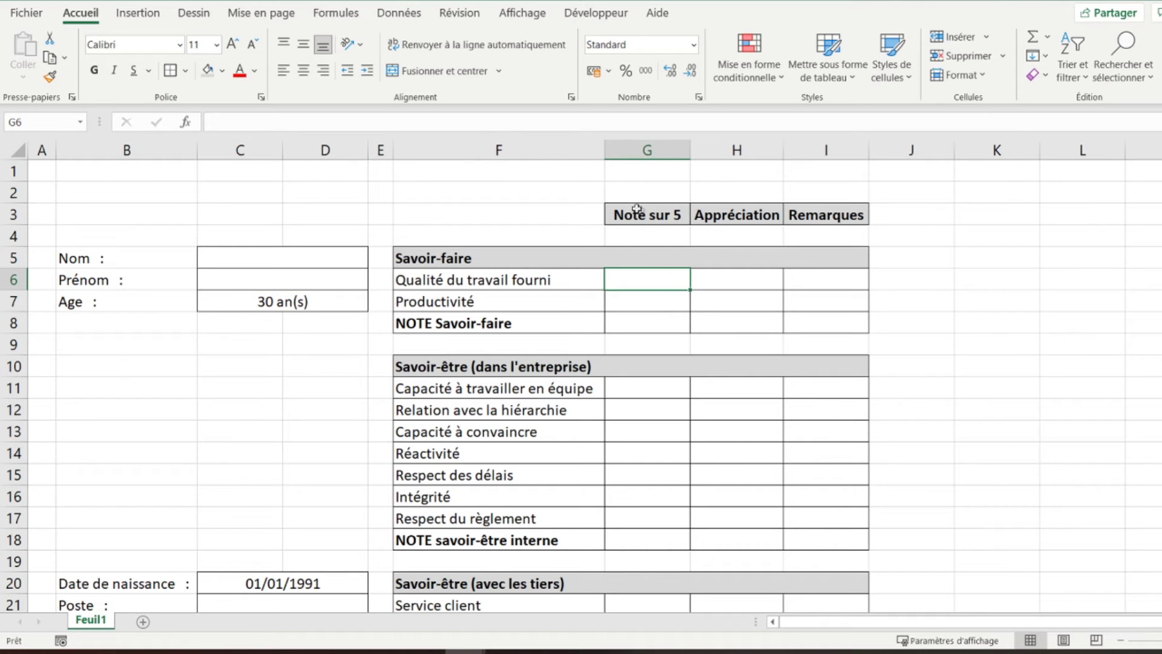
{"action": "scroll", "coordinate": [657, 284], "scroll_direction": "down", "scroll_amount": 2}
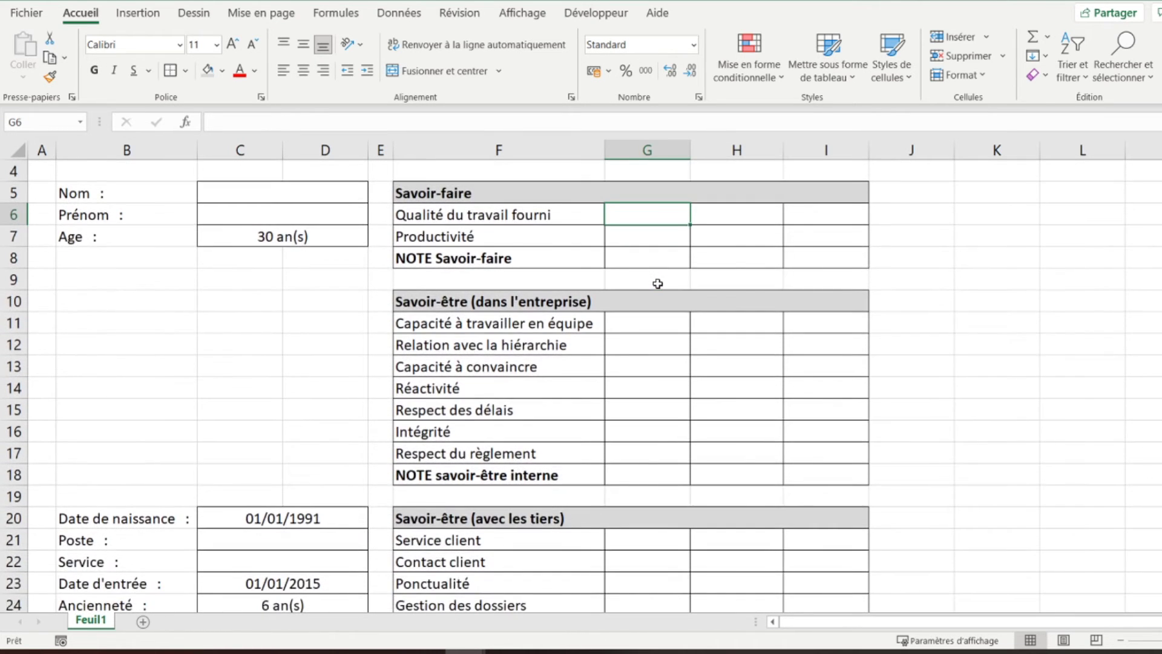
{"action": "scroll", "coordinate": [653, 267], "scroll_direction": "up", "scroll_amount": 1}
{"action": "left_click_drag", "start_coordinate": [643, 209], "coordinate": [643, 235]}
{"action": "left_click_drag", "start_coordinate": [635, 324], "coordinate": [637, 452]}
{"action": "scroll", "coordinate": [616, 519], "scroll_direction": "down", "scroll_amount": 2}
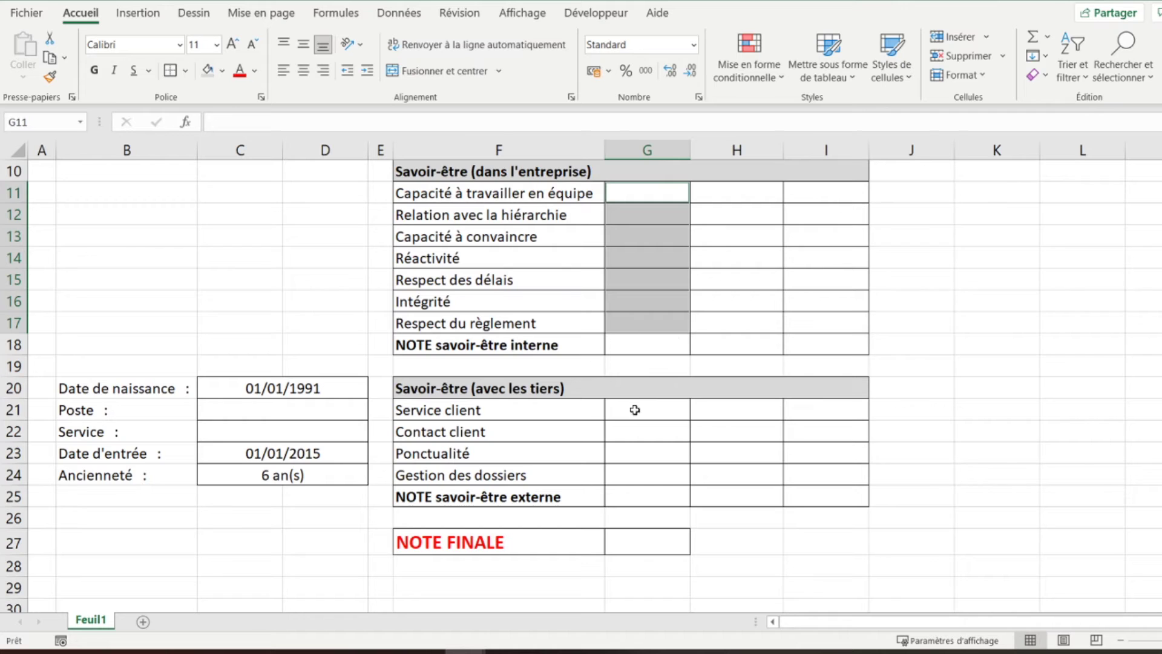
{"action": "left_click_drag", "start_coordinate": [635, 412], "coordinate": [636, 475]}
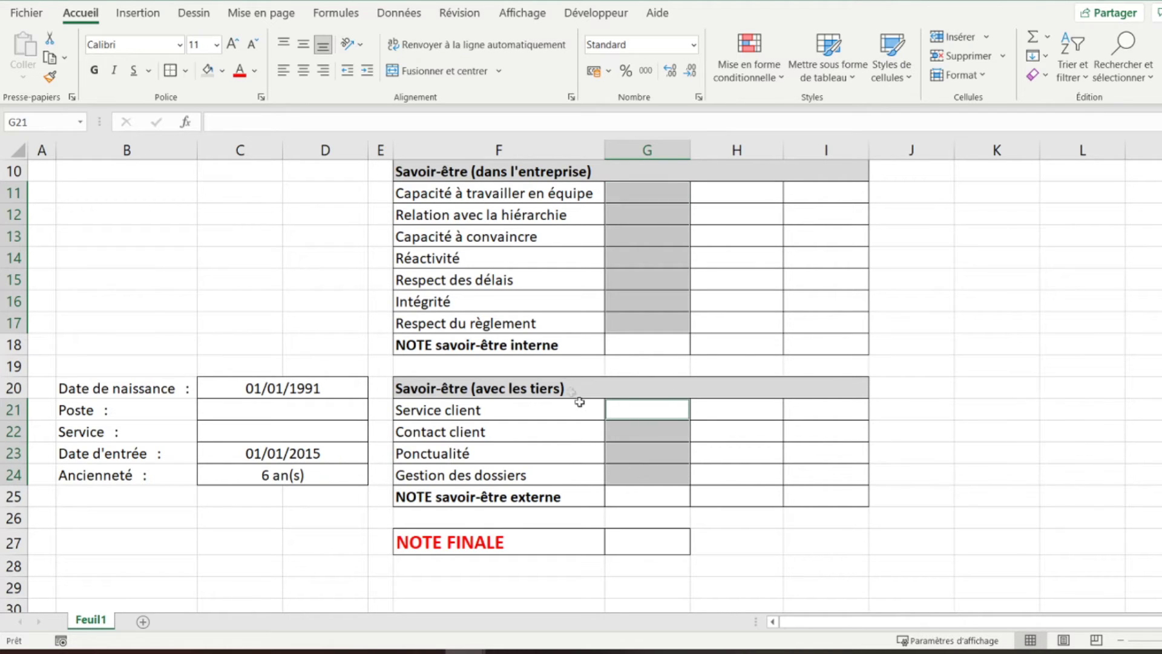
{"action": "left_click", "coordinate": [398, 17]}
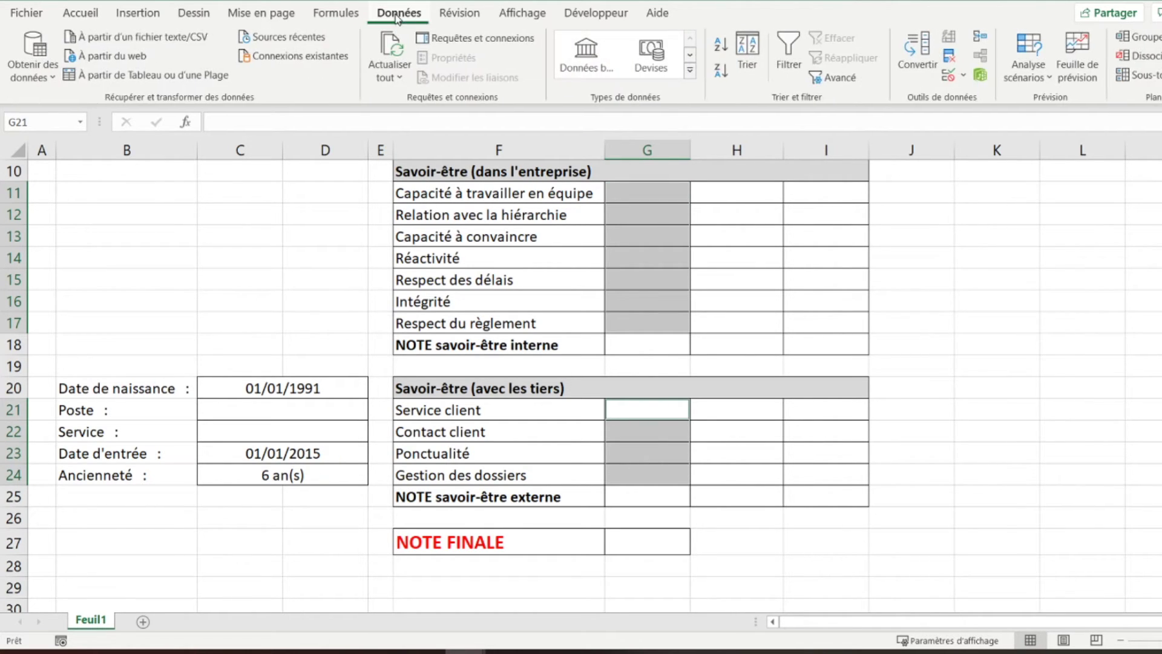
{"action": "left_click", "coordinate": [949, 78]}
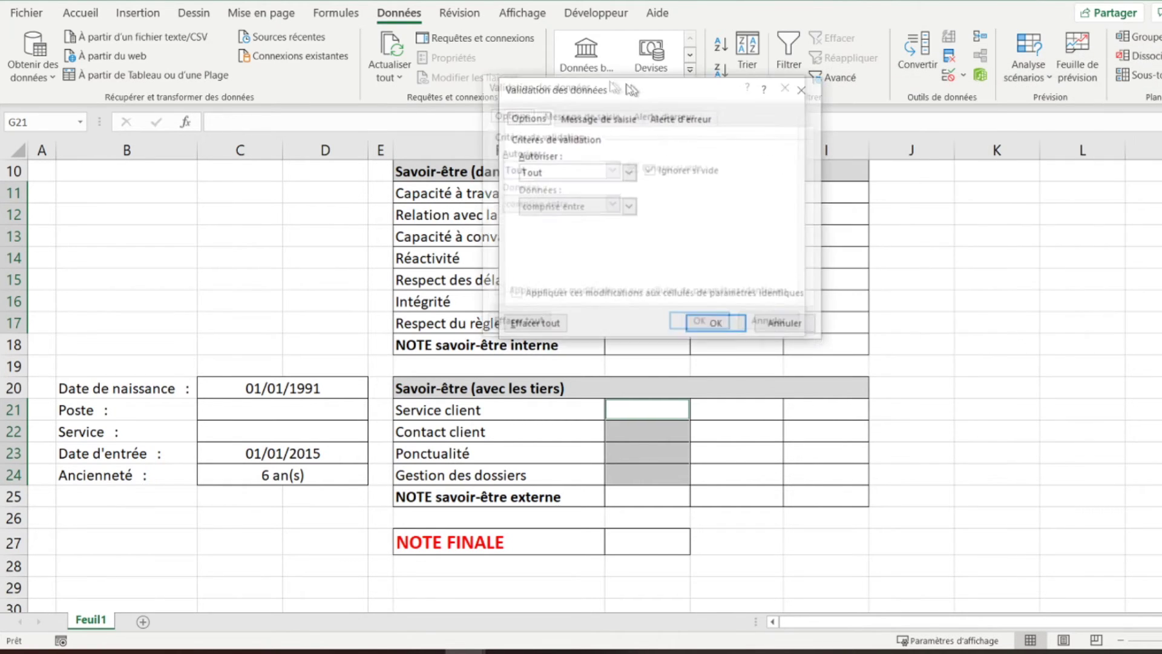
{"action": "left_click", "coordinate": [538, 169]}
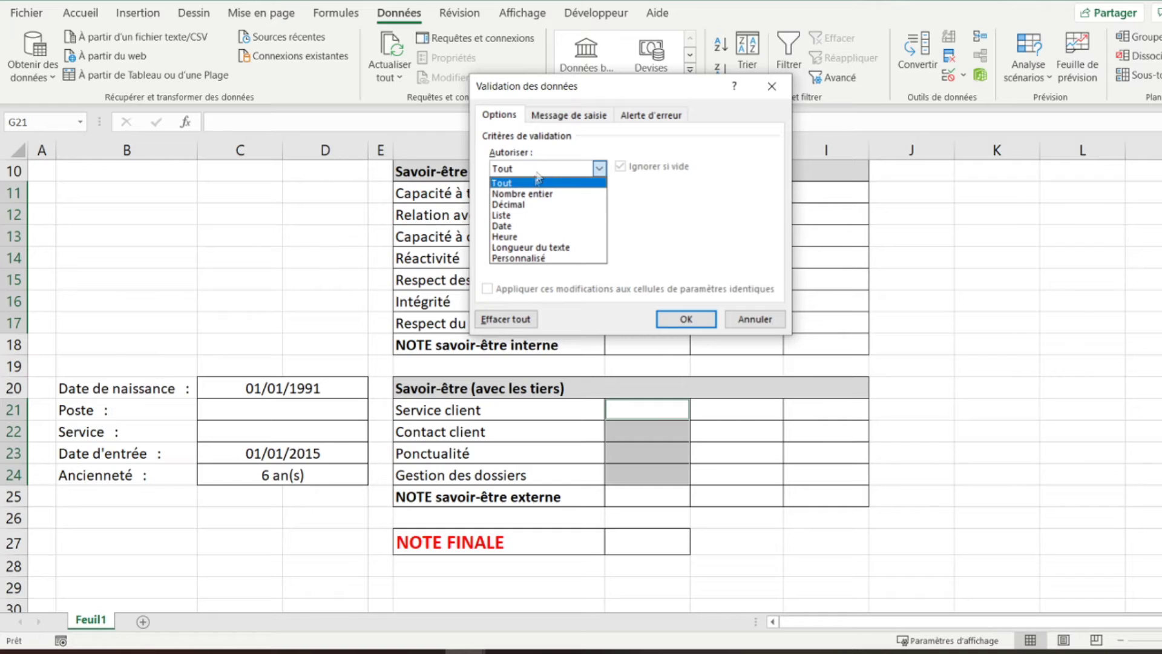
{"action": "left_click", "coordinate": [522, 205]}
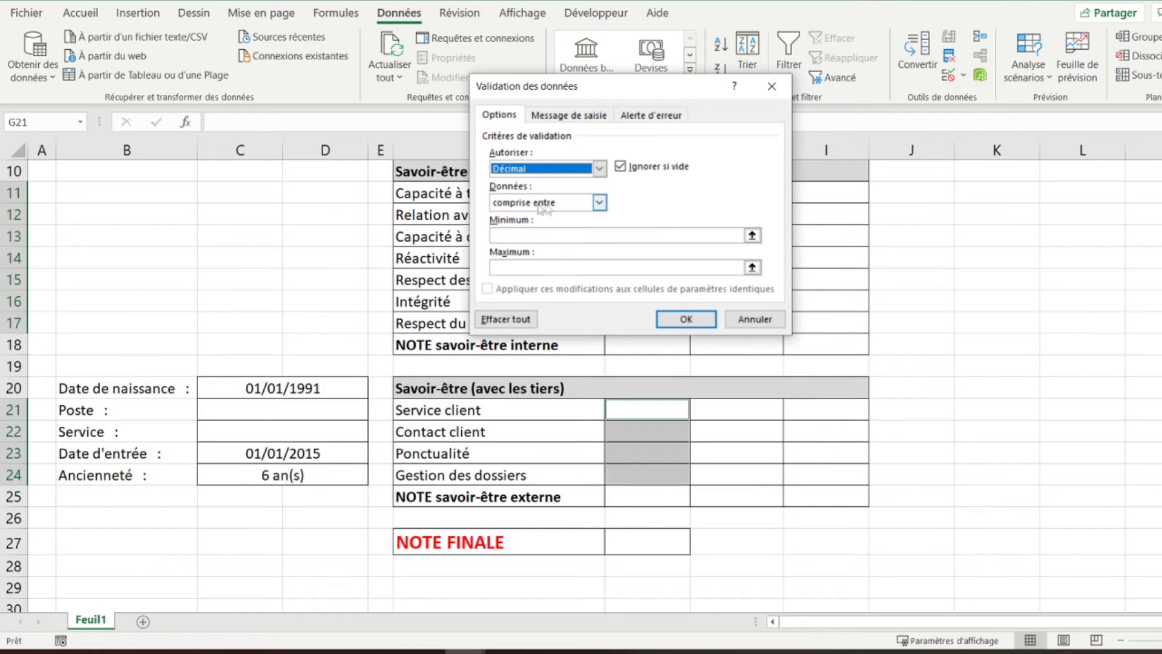
{"action": "left_click", "coordinate": [526, 236]}
{"action": "type", "text": "0"}
{"action": "left_click", "coordinate": [522, 267]}
{"action": "type", "text": "5"}
{"action": "left_click", "coordinate": [683, 317]}
- Test the score restriction in G6 by entering 0 and then 6, and cancel the second entry
{"action": "scroll", "coordinate": [672, 316], "scroll_direction": "up", "scroll_amount": 3}
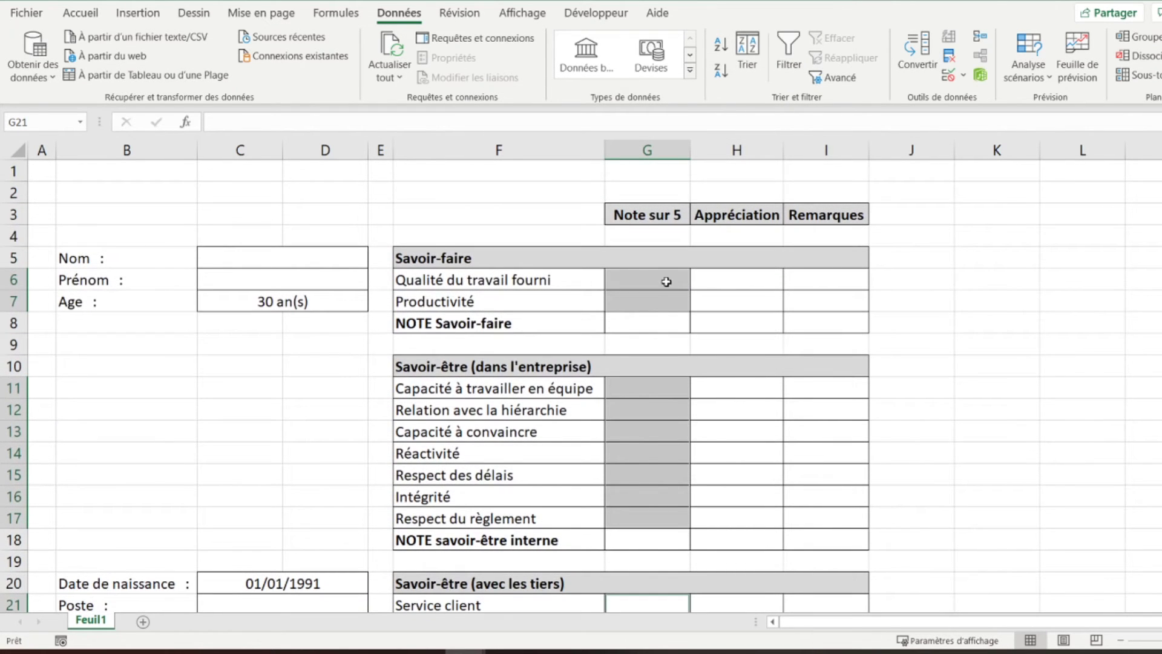
{"action": "left_click", "coordinate": [666, 282]}
{"action": "type", "text": "0"}
{"action": "key", "text": "Return"}
{"action": "left_click", "coordinate": [666, 281]}
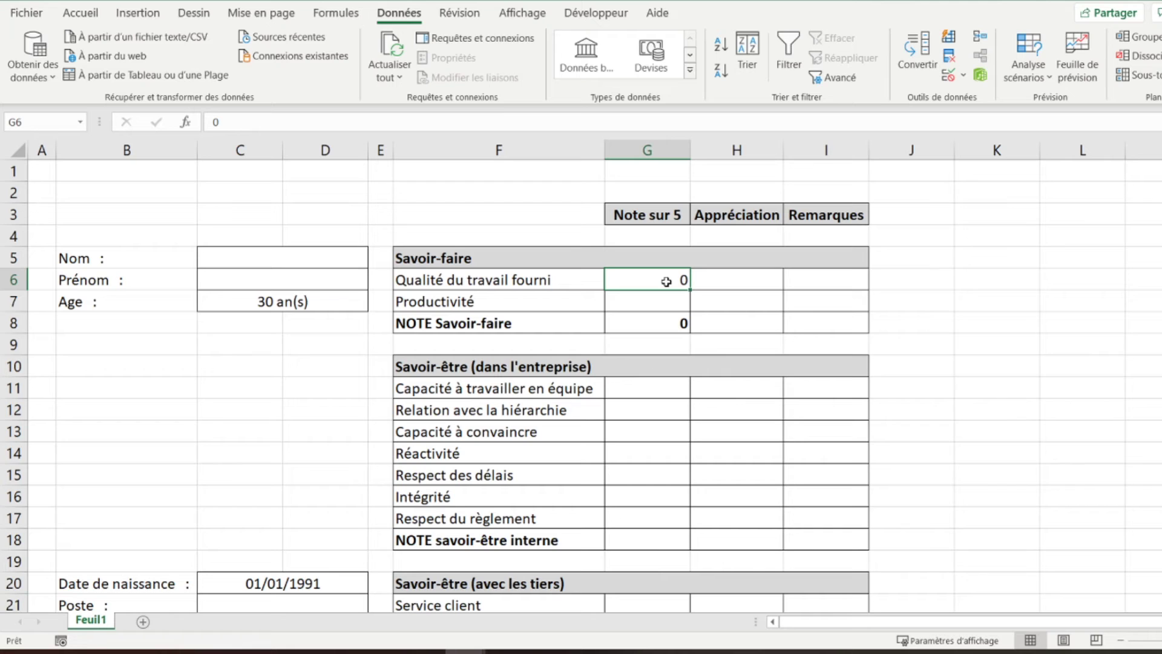
{"action": "type", "text": "6"}
{"action": "key", "text": "Return"}
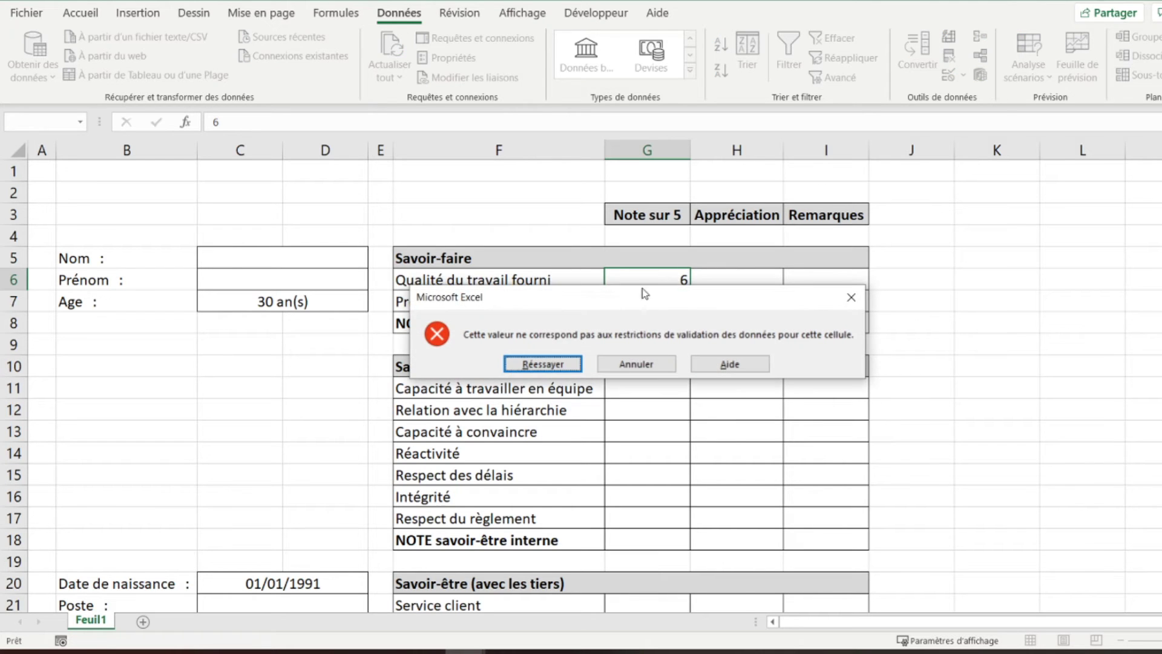
{"action": "left_click", "coordinate": [636, 364]}
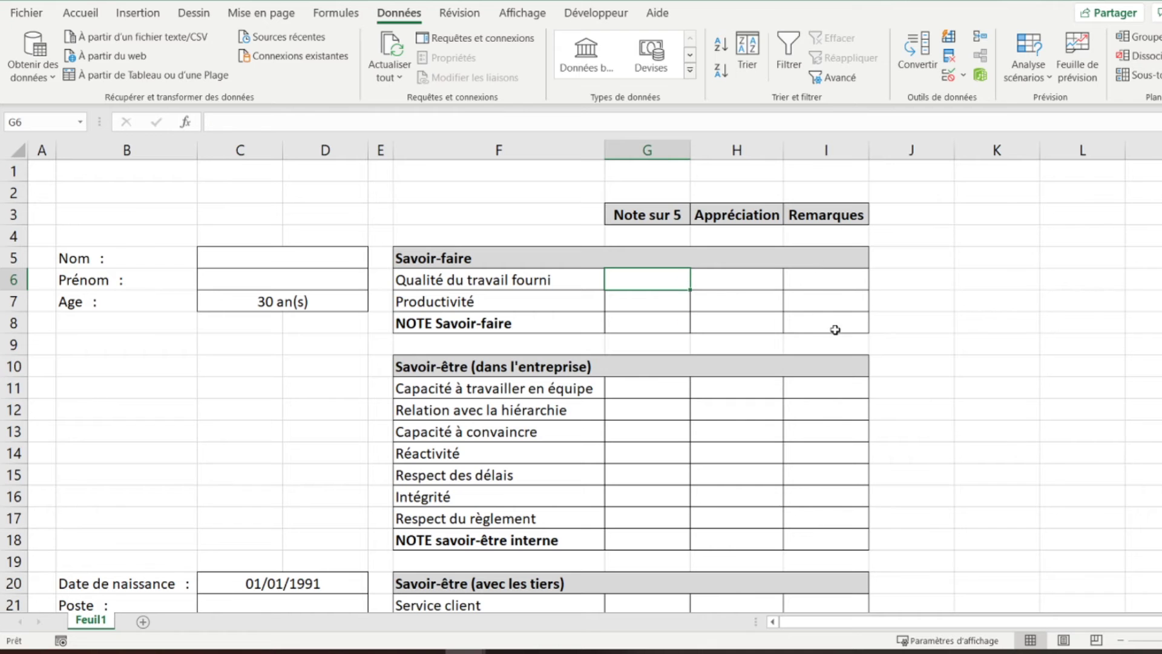
{"action": "scroll", "coordinate": [835, 329], "scroll_direction": "down", "scroll_amount": 4}
{"action": "scroll", "coordinate": [757, 351], "scroll_direction": "up", "scroll_amount": 3}
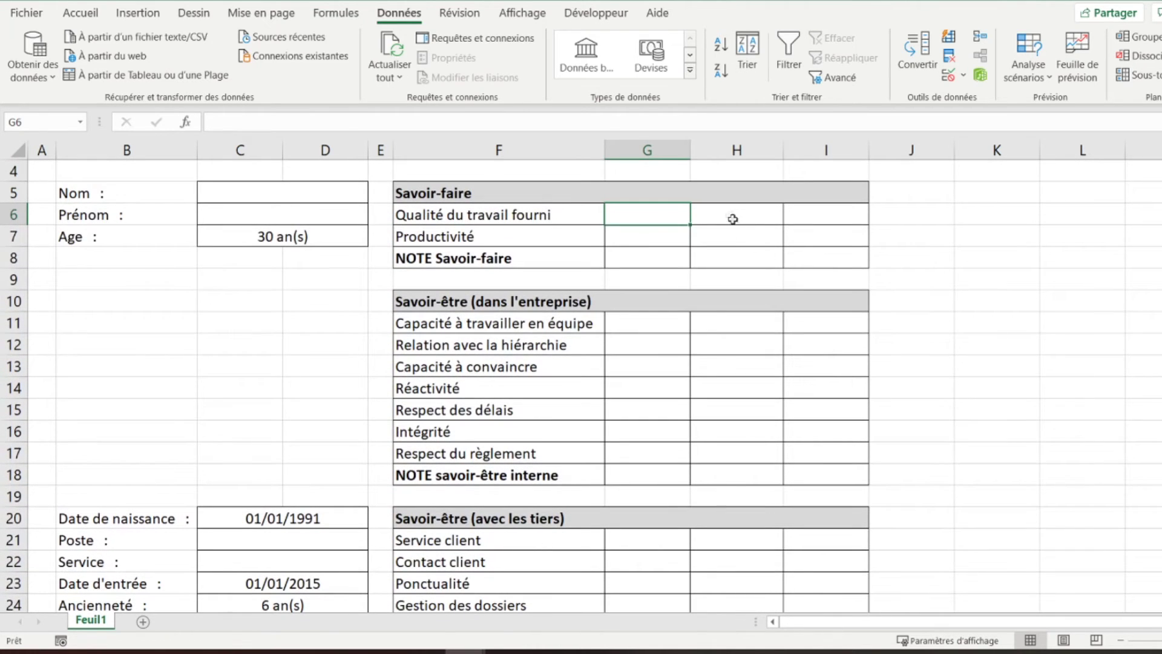
{"action": "left_click", "coordinate": [731, 216]}
{"action": "left_click_drag", "start_coordinate": [730, 215], "coordinate": [724, 233]}
{"action": "scroll", "coordinate": [724, 233], "scroll_direction": "up", "scroll_amount": 3}
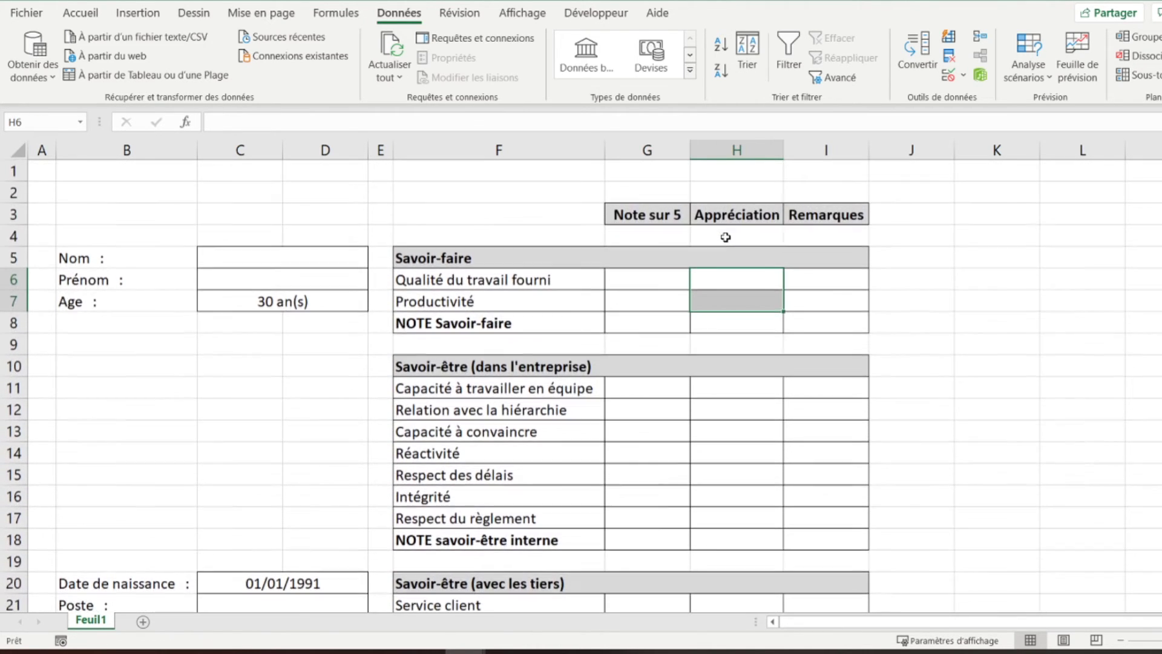
{"action": "scroll", "coordinate": [738, 281], "scroll_direction": "down", "scroll_amount": 3}
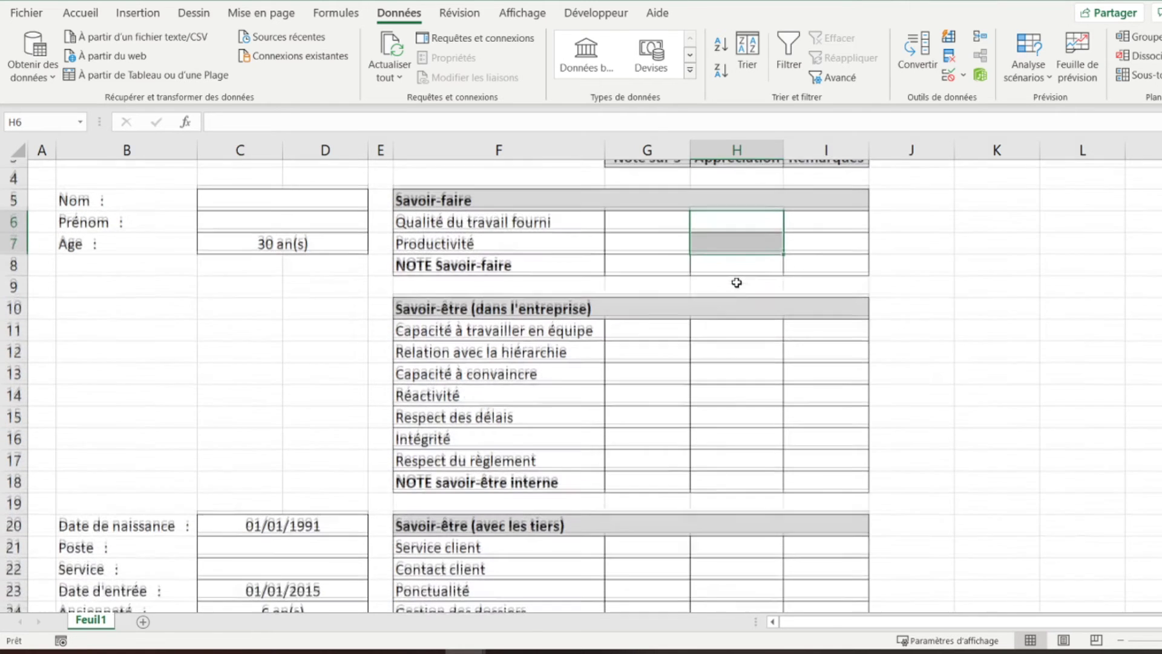
{"action": "left_click_drag", "start_coordinate": [712, 324], "coordinate": [723, 442]}
{"action": "scroll", "coordinate": [723, 441], "scroll_direction": "down", "scroll_amount": 3}
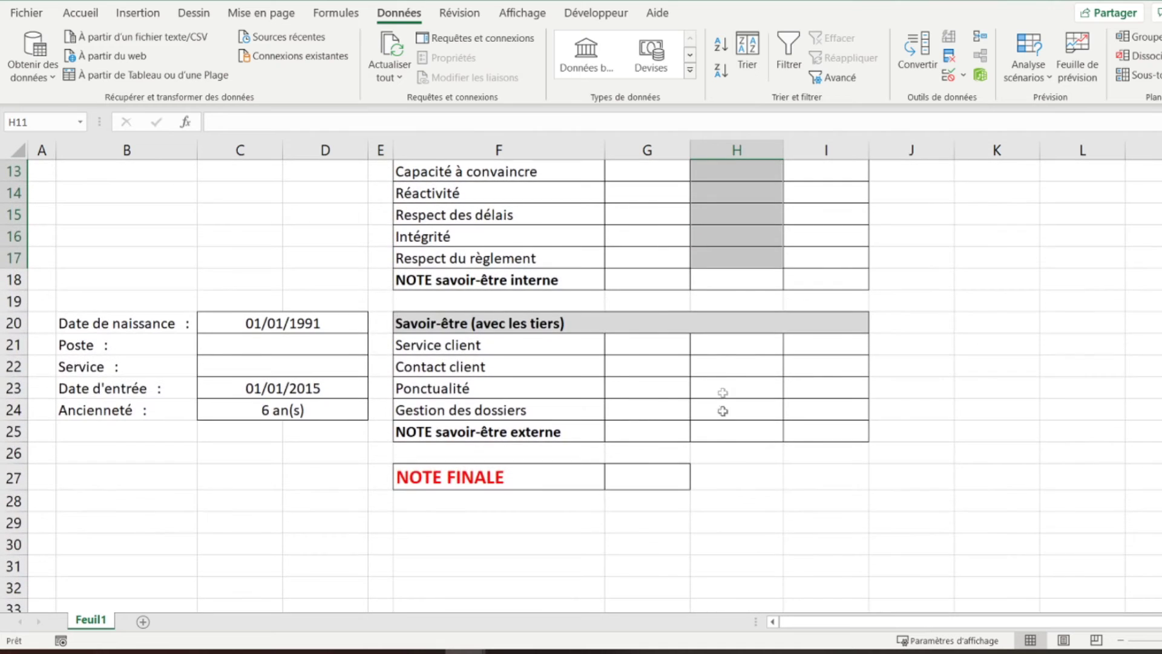
- Add list validation with the source Excellent;Bon;Moyen;à améliorer; to the Appréciation cells H6:H8, H11:H18 and H21:H25
{"action": "scroll", "coordinate": [718, 339], "scroll_direction": "up", "scroll_amount": 4}
{"action": "left_click_drag", "start_coordinate": [729, 278], "coordinate": [728, 325]}
{"action": "scroll", "coordinate": [728, 363], "scroll_direction": "down", "scroll_amount": 2}
{"action": "left_click_drag", "start_coordinate": [728, 262], "coordinate": [739, 407]}
{"action": "left_click_drag", "start_coordinate": [722, 472], "coordinate": [731, 560]}
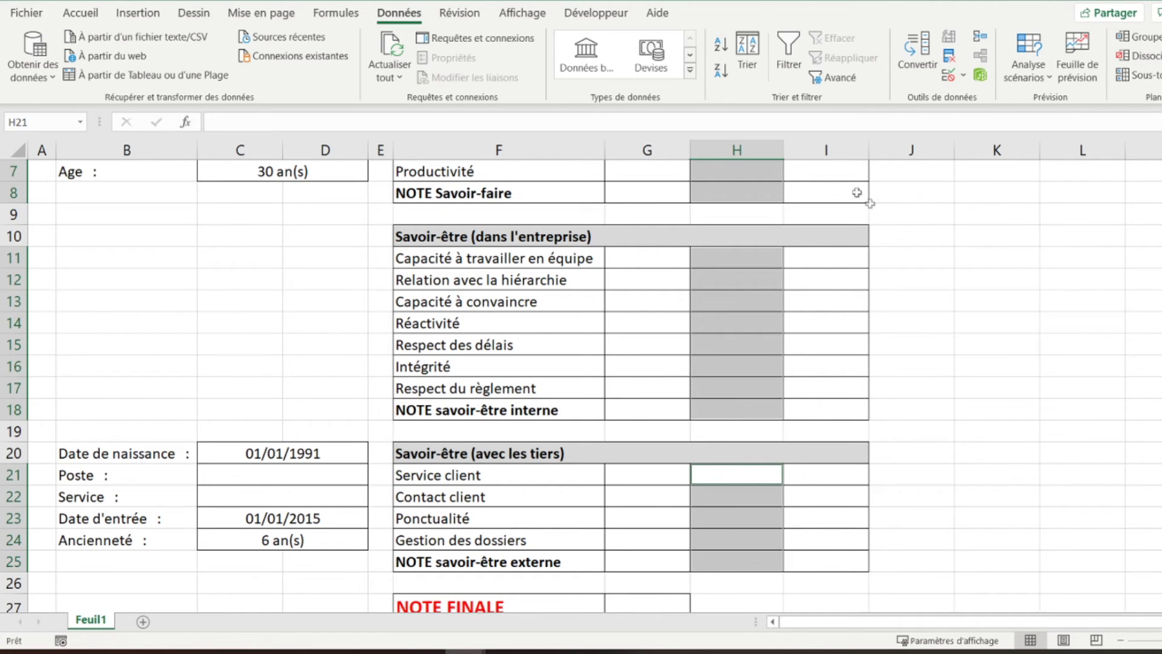
{"action": "left_click", "coordinate": [948, 75]}
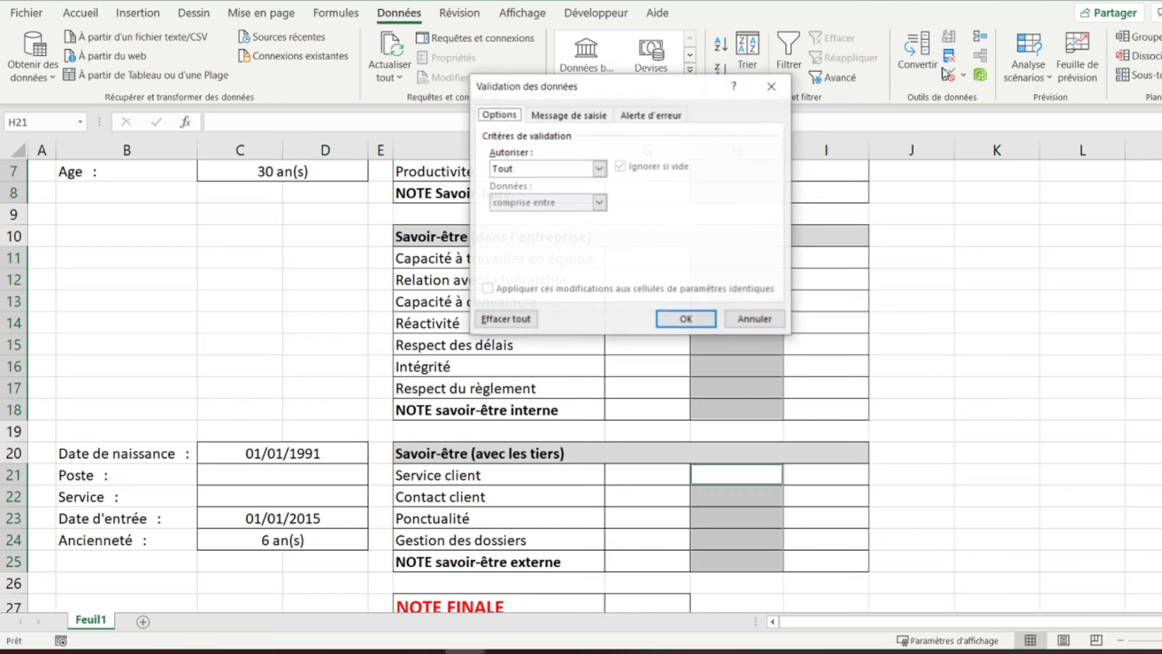
{"action": "left_click", "coordinate": [546, 170]}
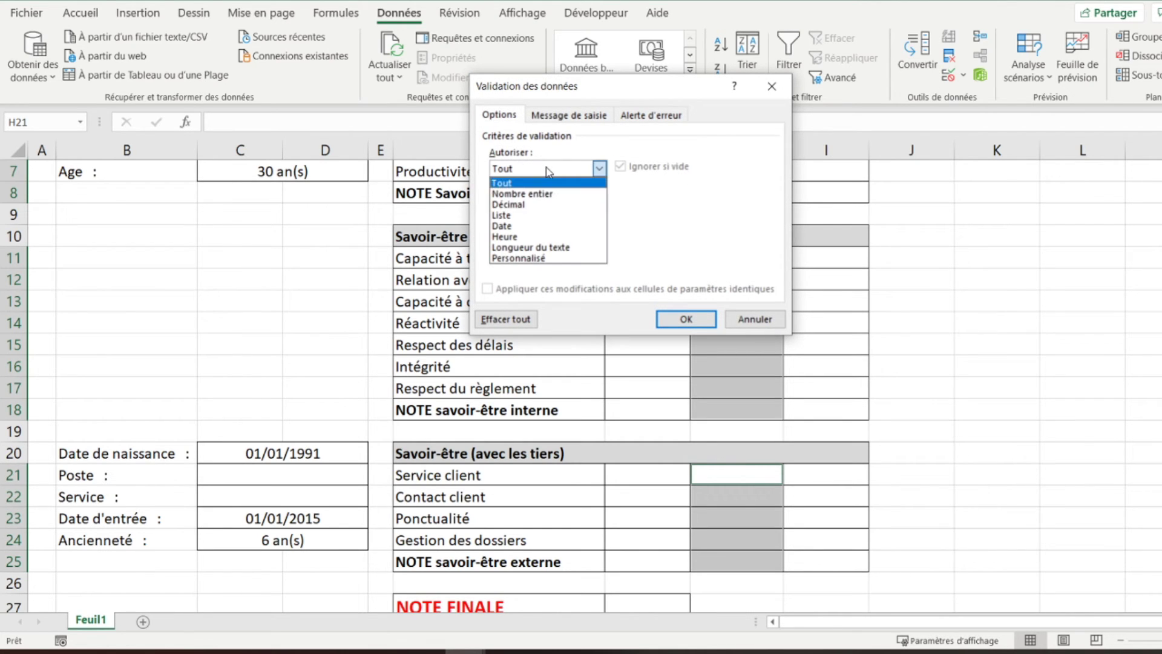
{"action": "left_click", "coordinate": [526, 215]}
{"action": "left_click", "coordinate": [530, 235]}
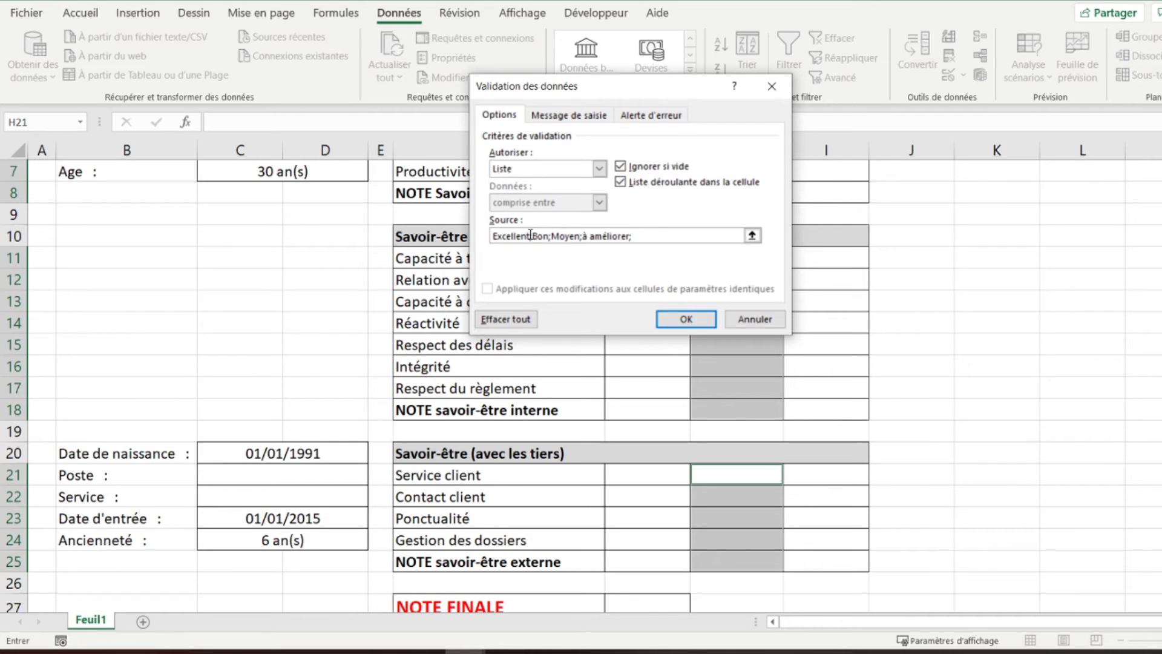
{"action": "key", "text": "Return"}
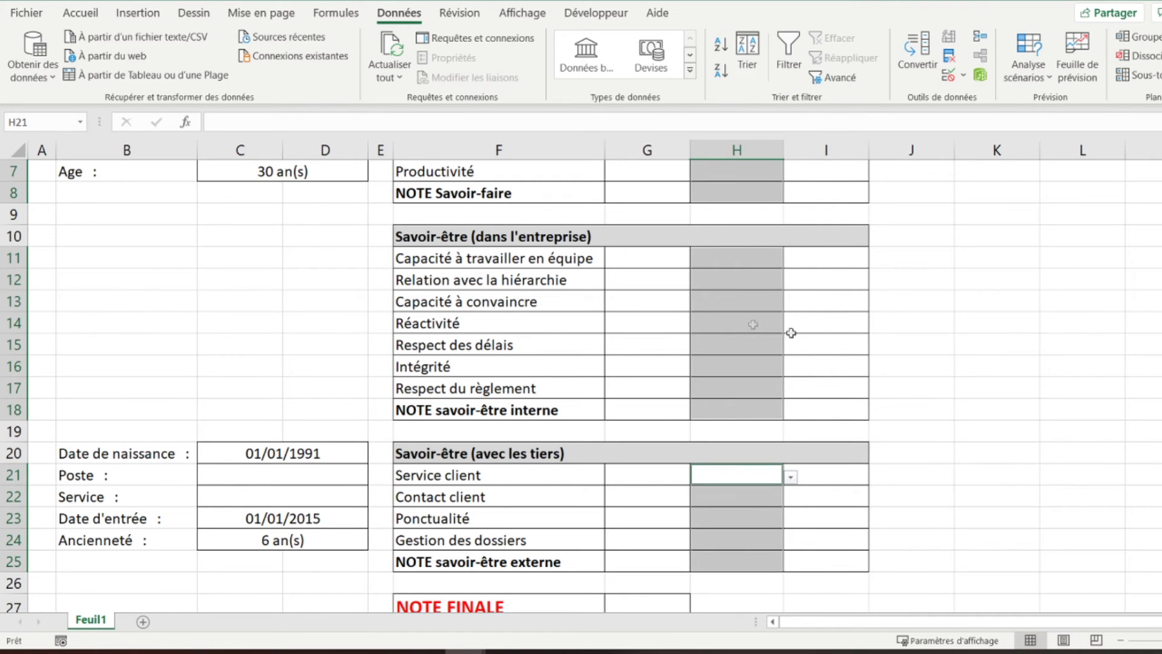
- Test the Appréciation dropdown list in H6 by choosing à améliorer for Qualité du travail fourni
{"action": "left_click", "coordinate": [735, 279]}
{"action": "scroll", "coordinate": [734, 277], "scroll_direction": "up", "scroll_amount": 2}
{"action": "left_click", "coordinate": [733, 278]}
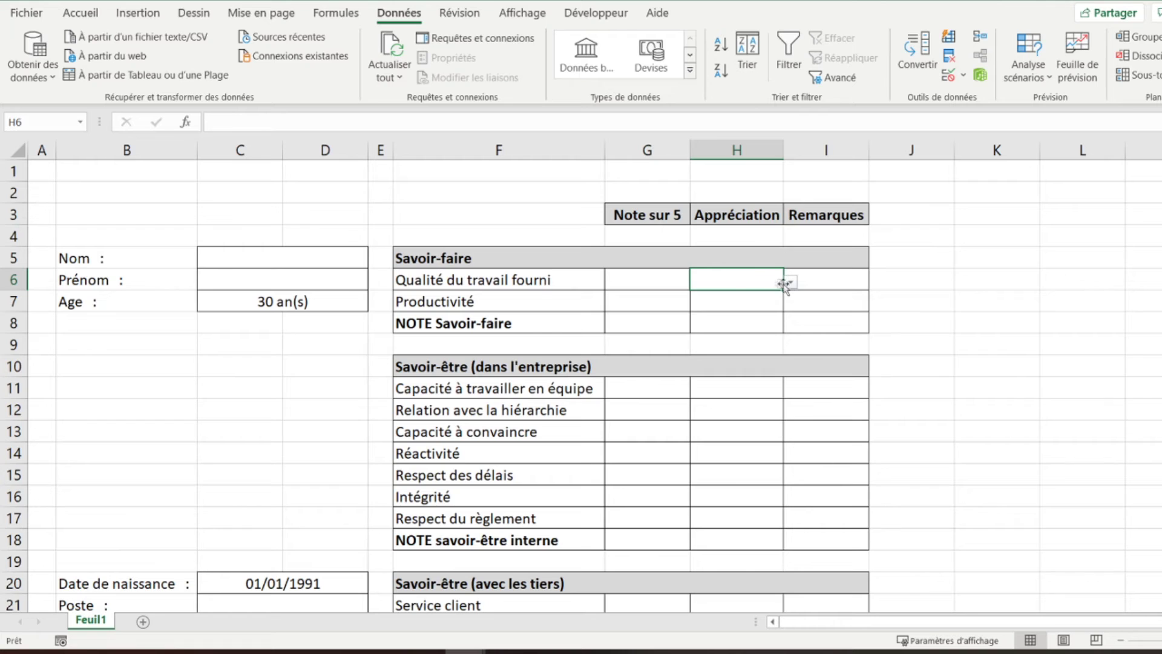
{"action": "left_click", "coordinate": [791, 281]}
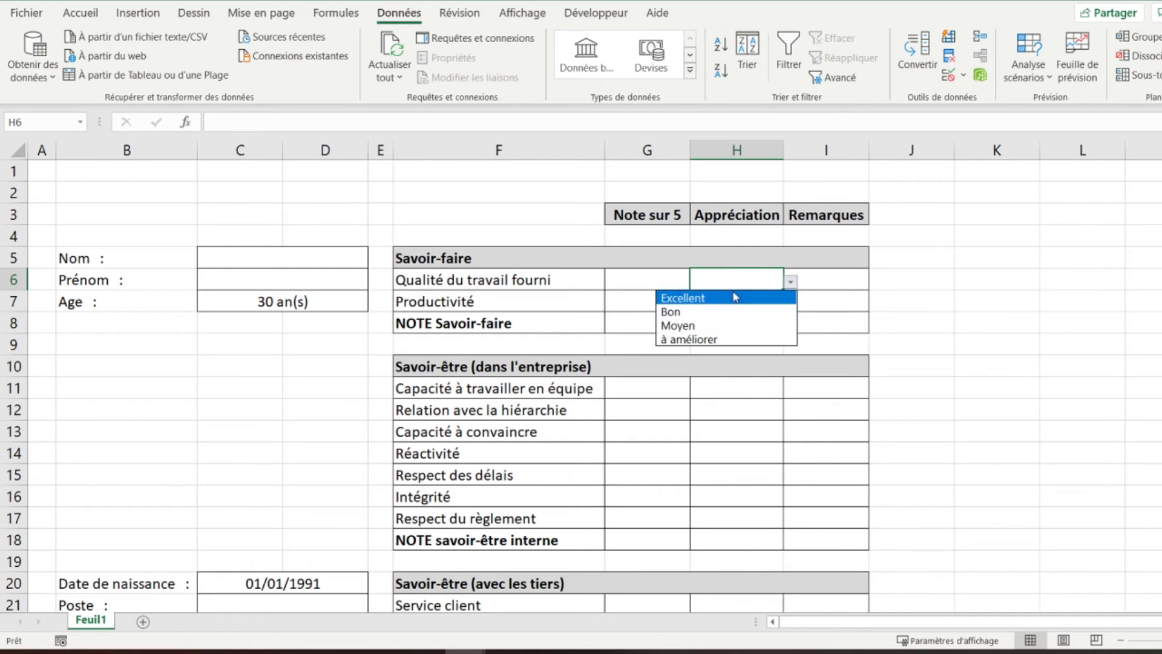
{"action": "left_click", "coordinate": [756, 283]}
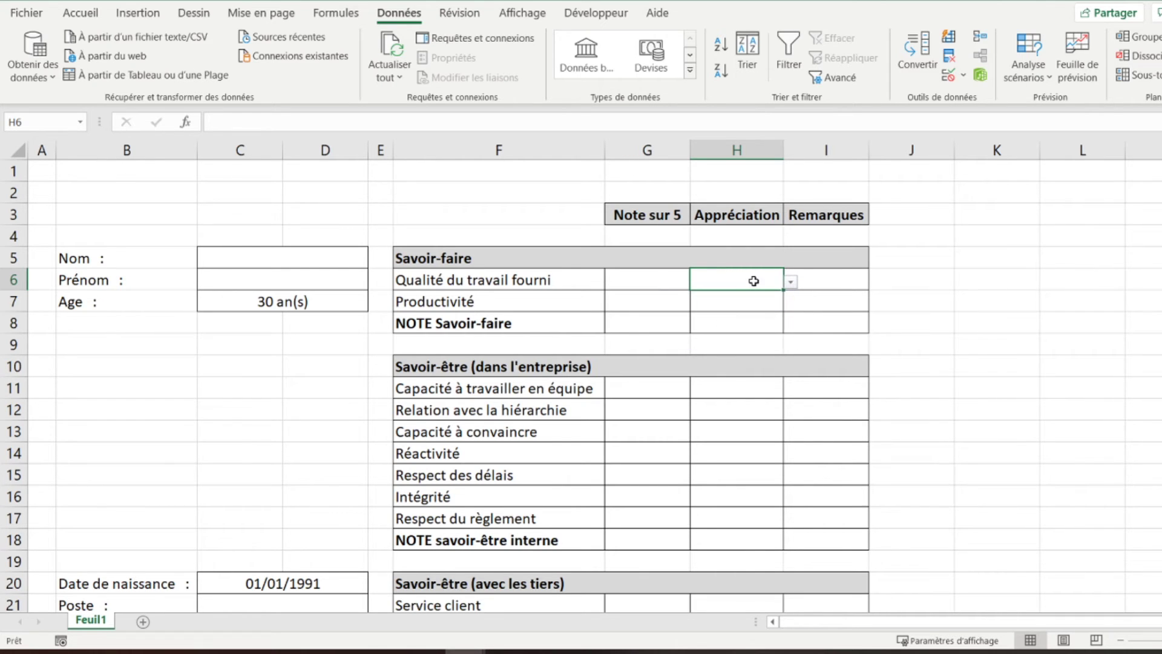
{"action": "left_click", "coordinate": [790, 282]}
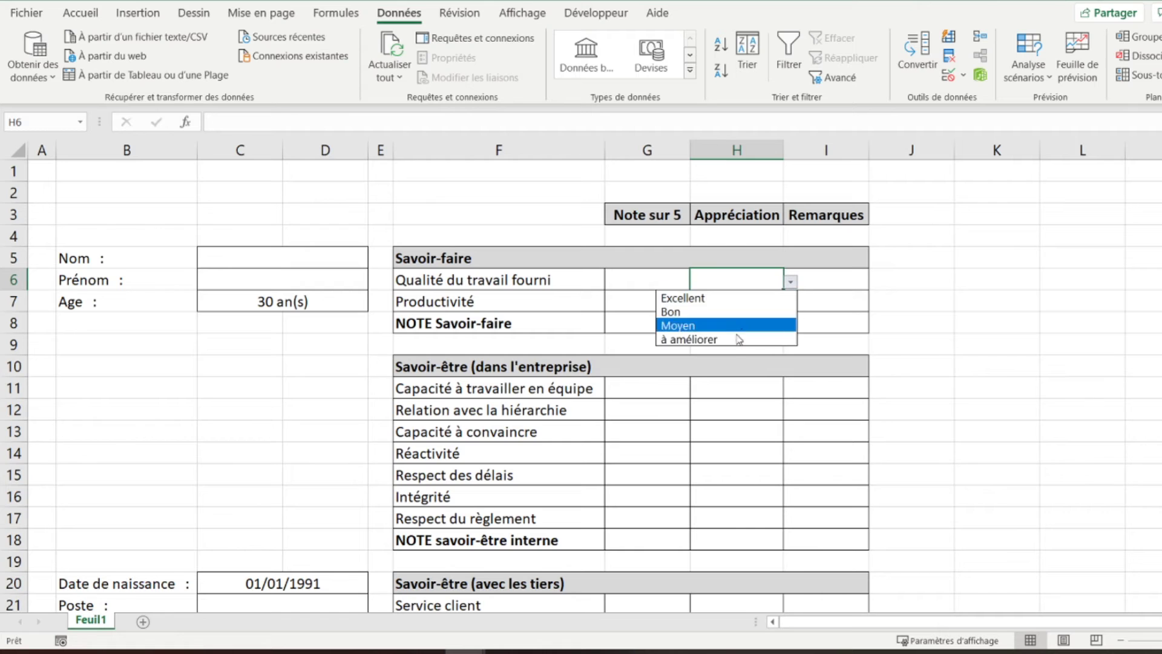
{"action": "left_click", "coordinate": [727, 337]}
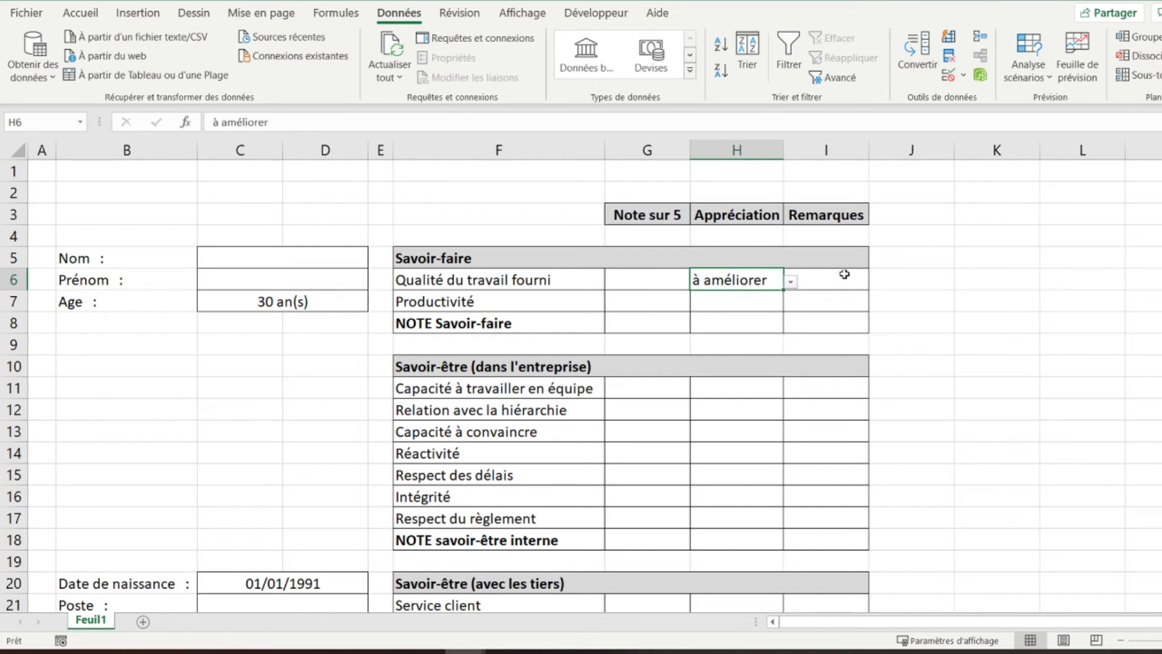
- Set the appreciation to Excellent for Qualité du travail fourni in H6 and to Bon for Productivité in H7
{"action": "left_click", "coordinate": [790, 282]}
{"action": "left_click", "coordinate": [752, 297]}
{"action": "left_click", "coordinate": [752, 300]}
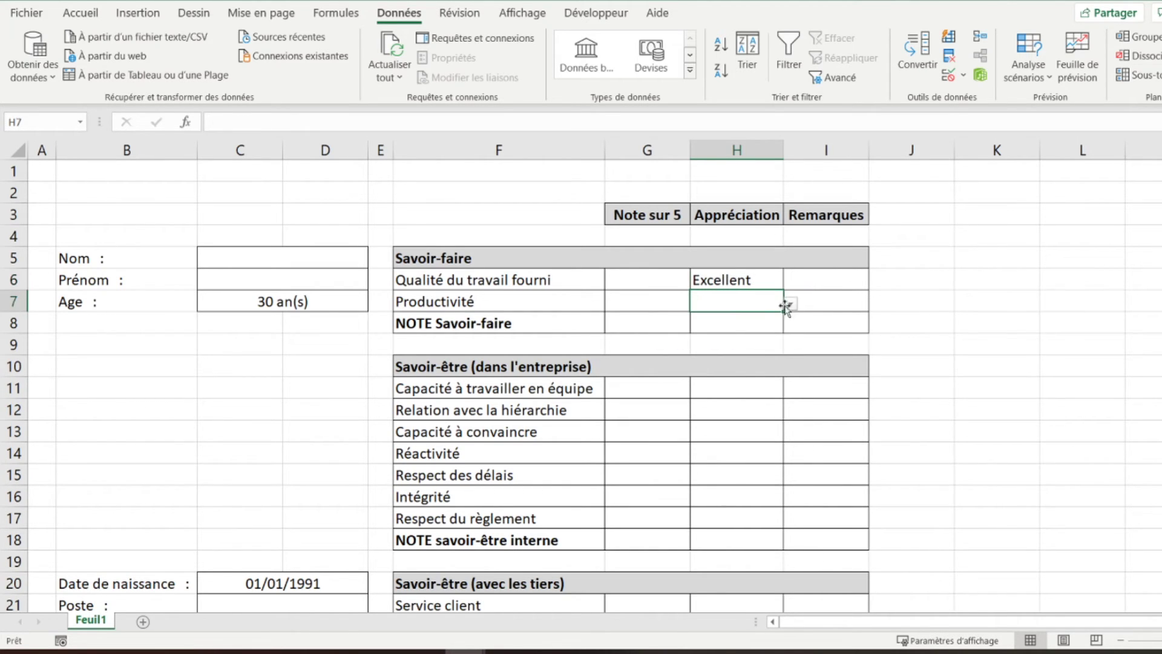
{"action": "left_click", "coordinate": [790, 304]}
{"action": "left_click", "coordinate": [733, 334]}
- Set the appreciation to Moyen for Capacité à travailler en équipe in H11 and à améliorer for Relation avec la hiérarchie in H12
{"action": "left_click", "coordinate": [717, 391]}
{"action": "left_click", "coordinate": [790, 390]}
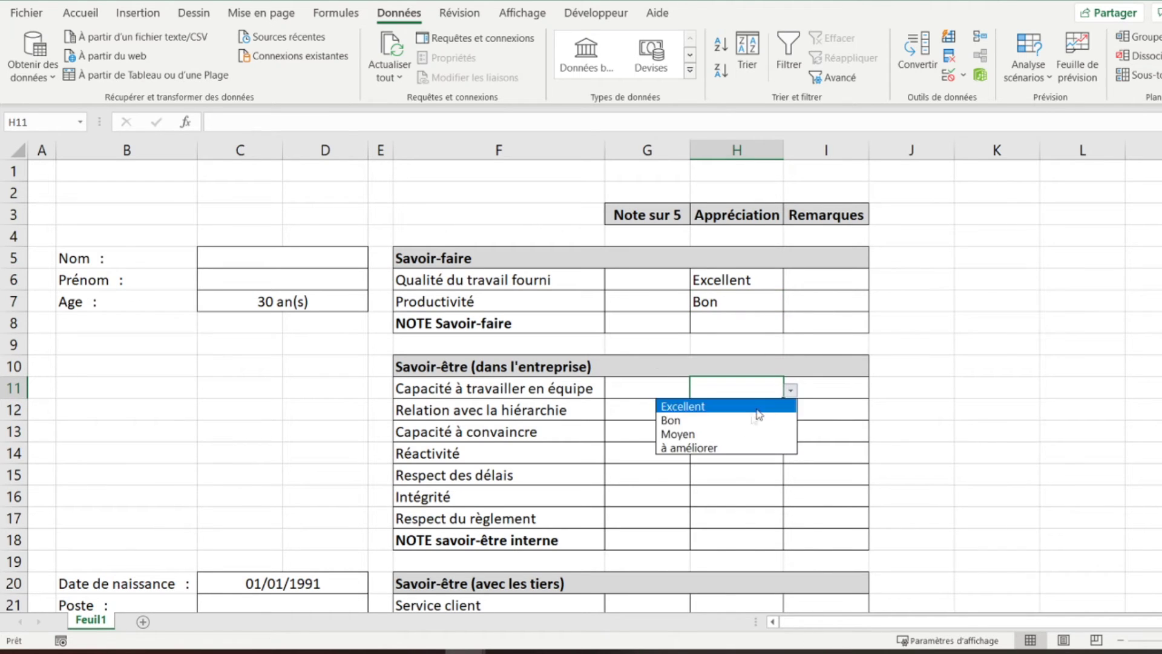
{"action": "left_click", "coordinate": [736, 433]}
{"action": "left_click", "coordinate": [744, 411]}
{"action": "left_click", "coordinate": [791, 413]}
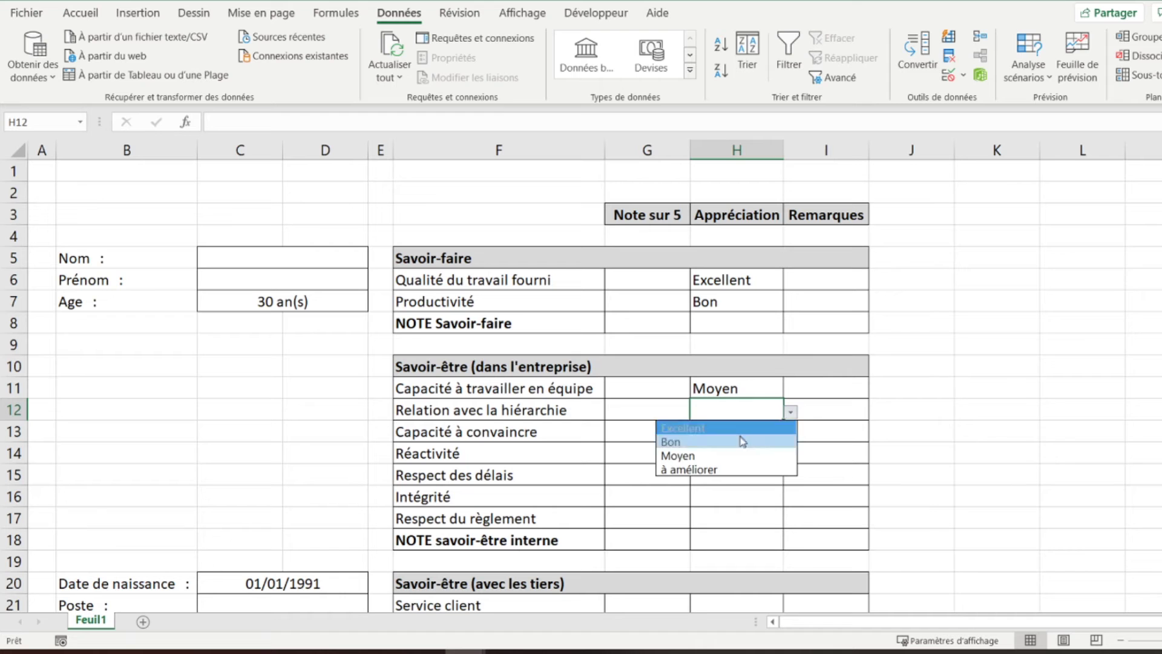
{"action": "left_click", "coordinate": [705, 466]}
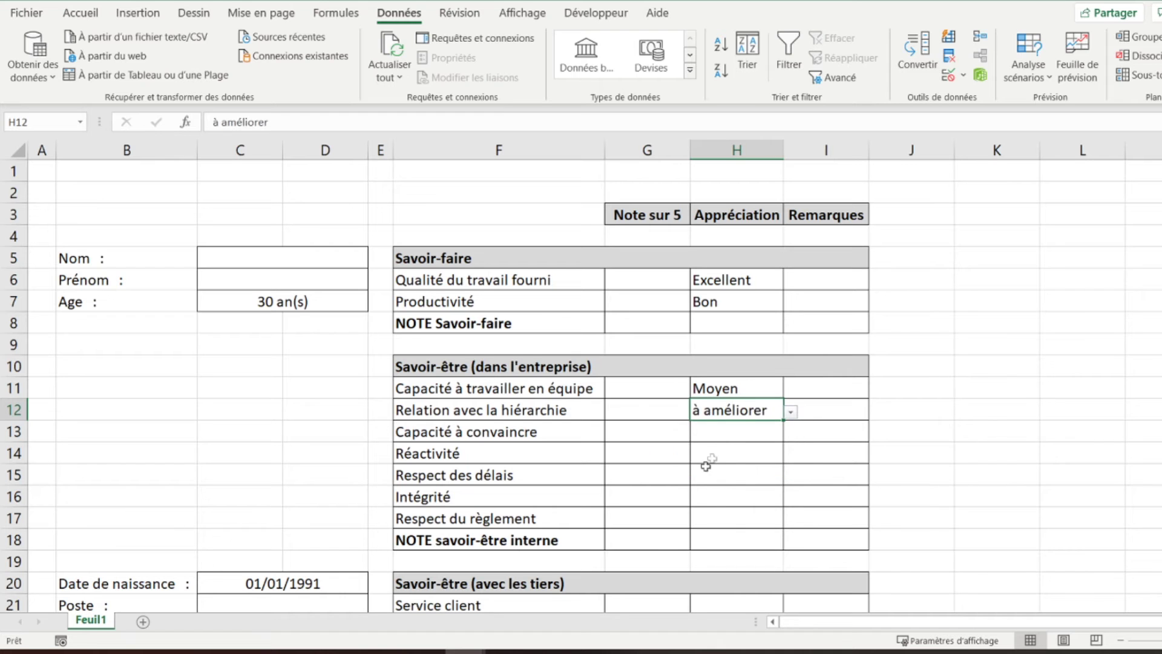
- Add a text-contains rule to Appréciation cells H6:H8, H11:H18 and H21:H25 that formats Excellent with Remplissage vert avec texte vert foncé
{"action": "left_click", "coordinate": [623, 313]}
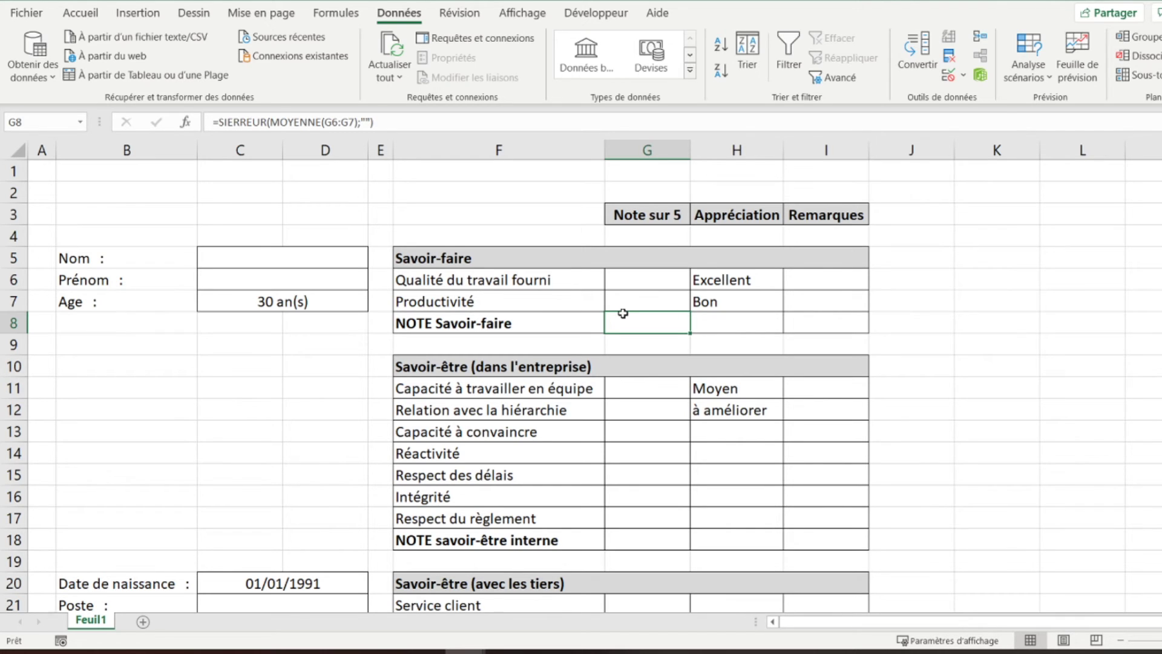
{"action": "left_click", "coordinate": [724, 280]}
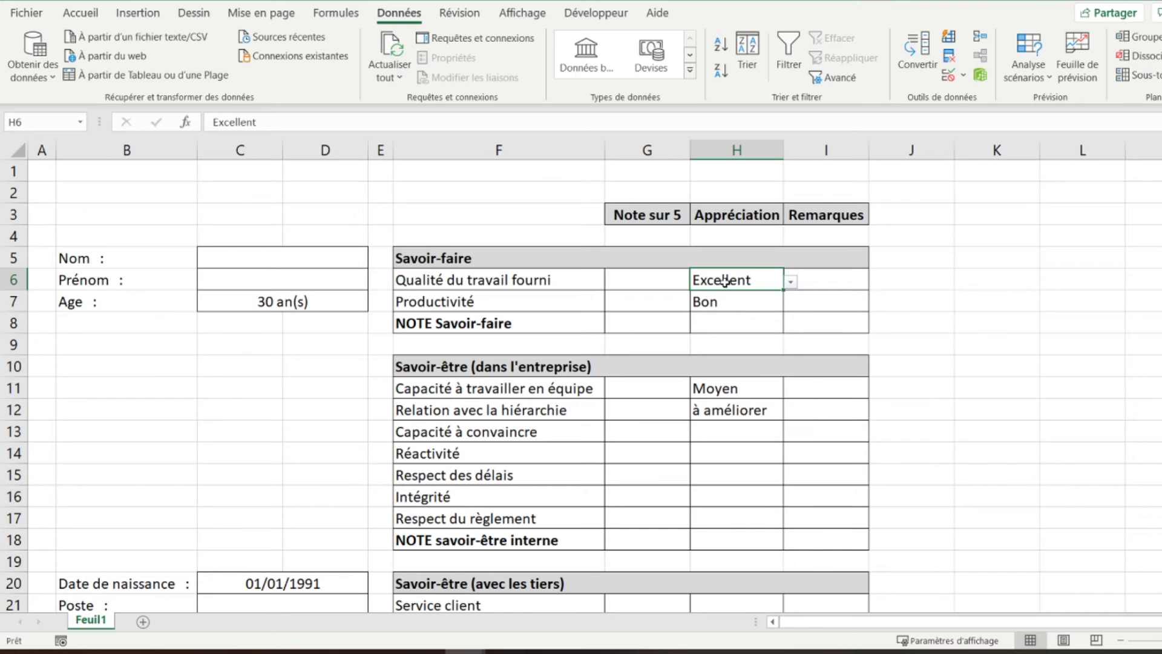
{"action": "scroll", "coordinate": [725, 280], "scroll_direction": "down", "scroll_amount": 1}
{"action": "left_click_drag", "start_coordinate": [732, 212], "coordinate": [734, 259]}
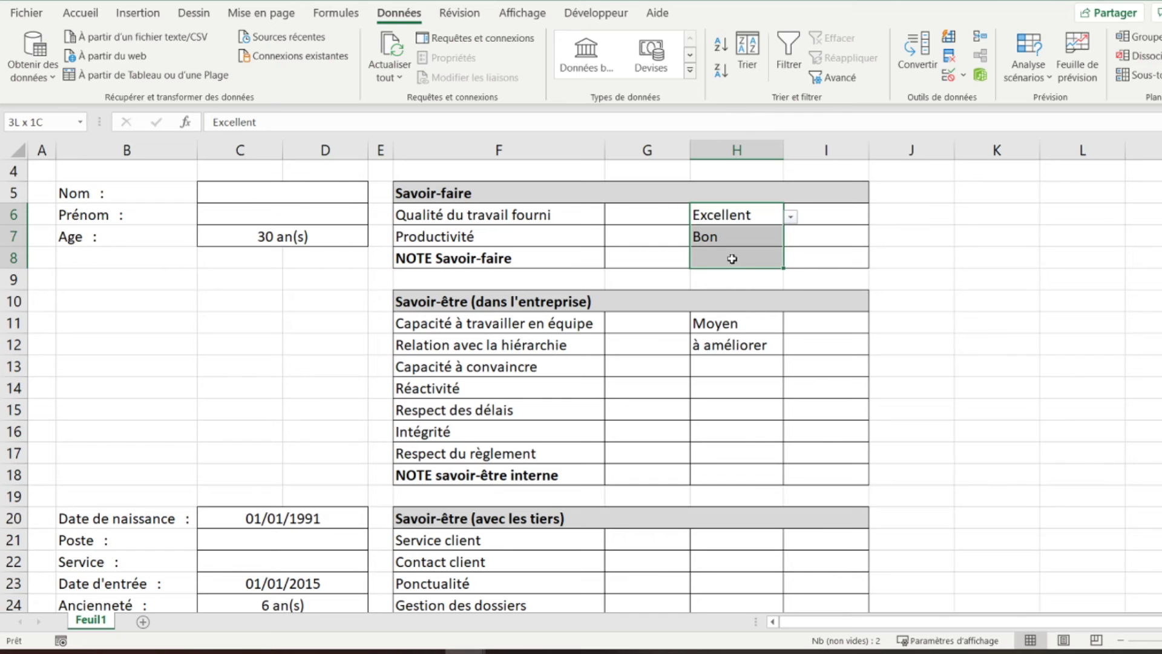
{"action": "scroll", "coordinate": [763, 348], "scroll_direction": "down", "scroll_amount": 1}
{"action": "left_click_drag", "start_coordinate": [723, 257], "coordinate": [722, 402]}
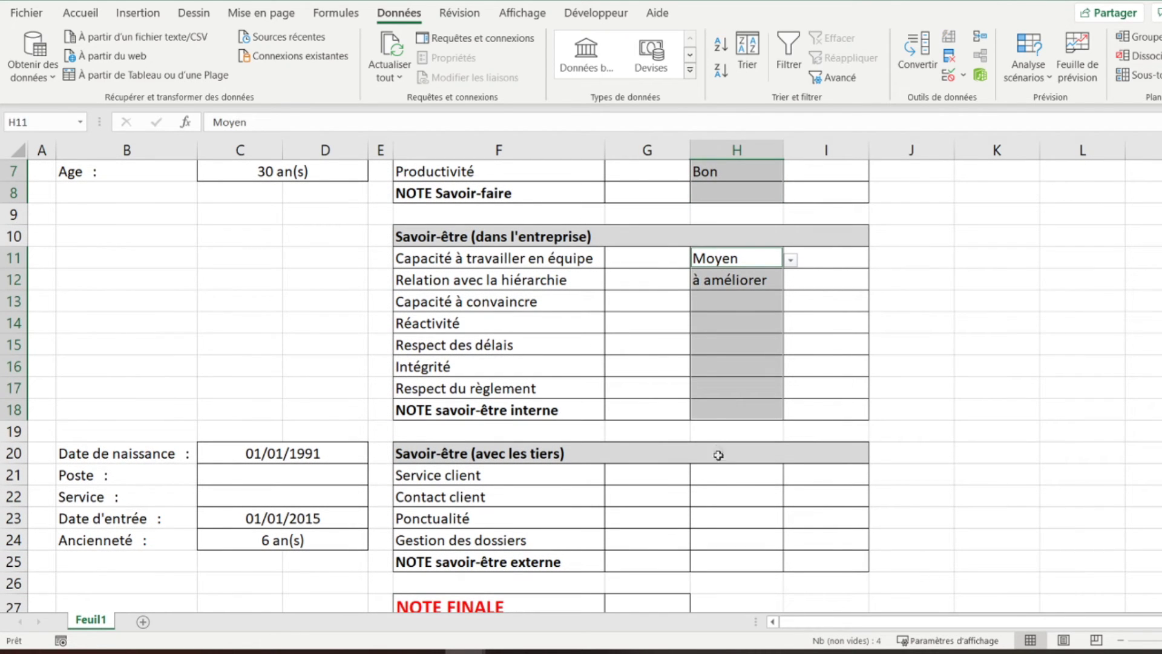
{"action": "left_click_drag", "start_coordinate": [716, 475], "coordinate": [716, 559]}
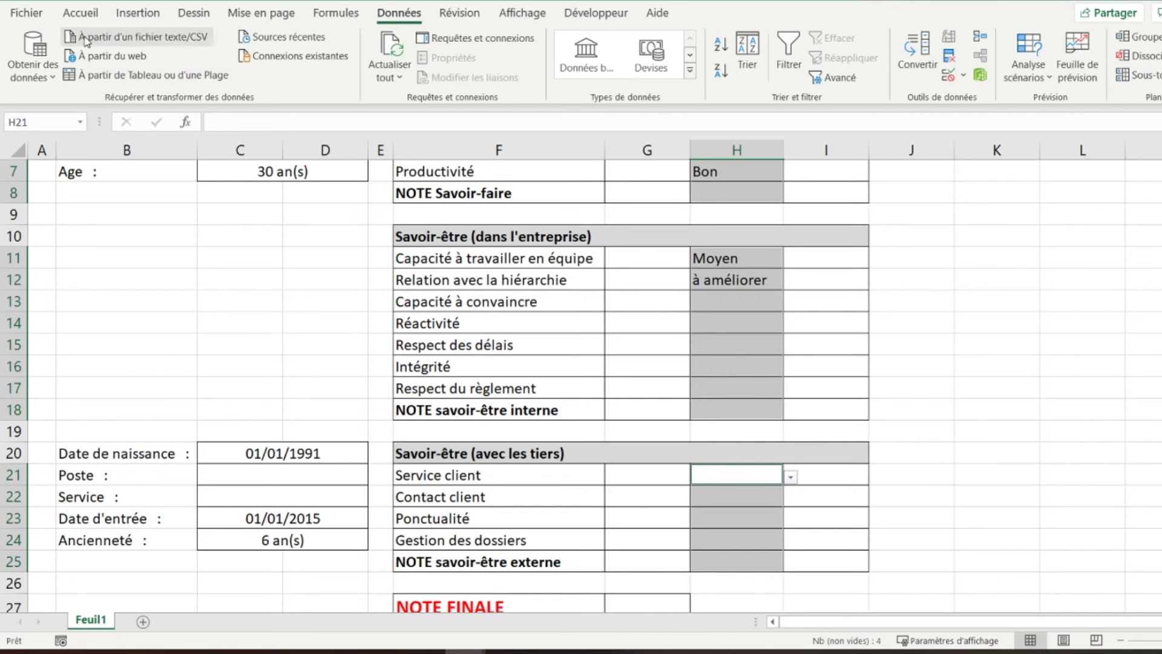
{"action": "left_click", "coordinate": [79, 18]}
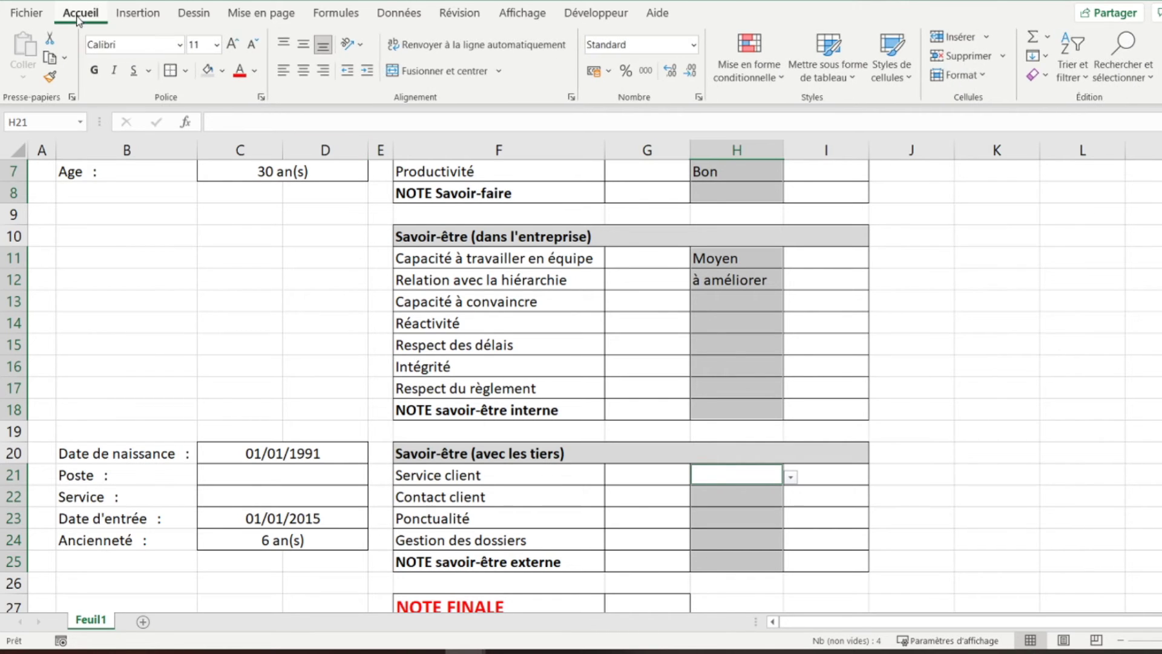
{"action": "left_click", "coordinate": [757, 77]}
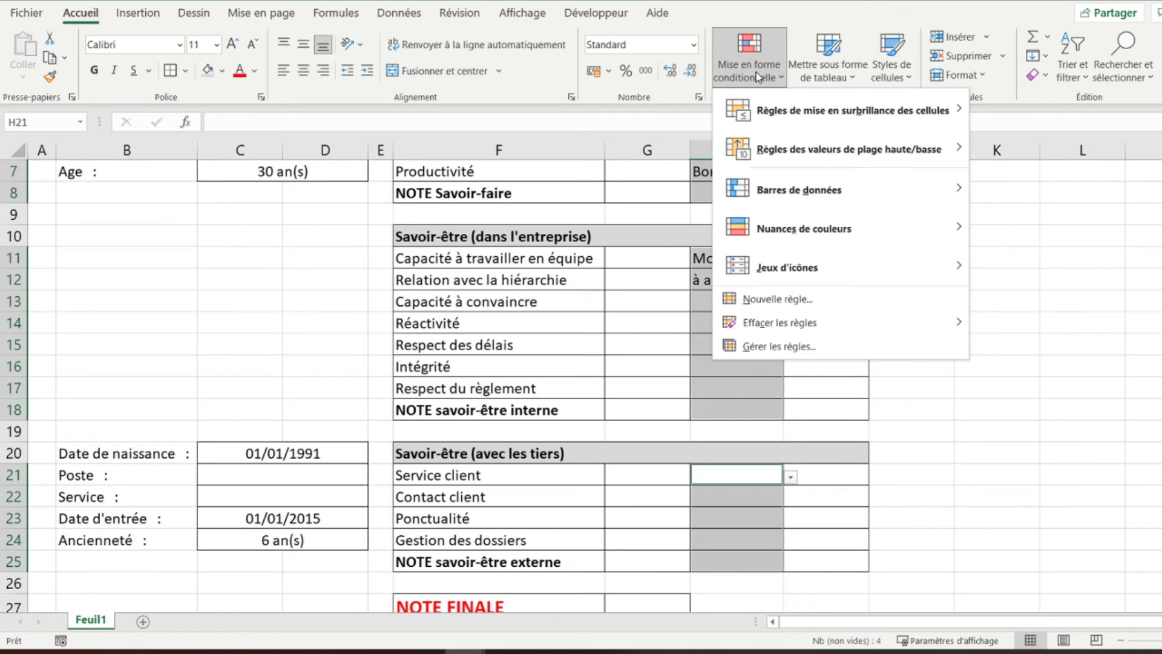
{"action": "mouse_move", "coordinate": [890, 112]}
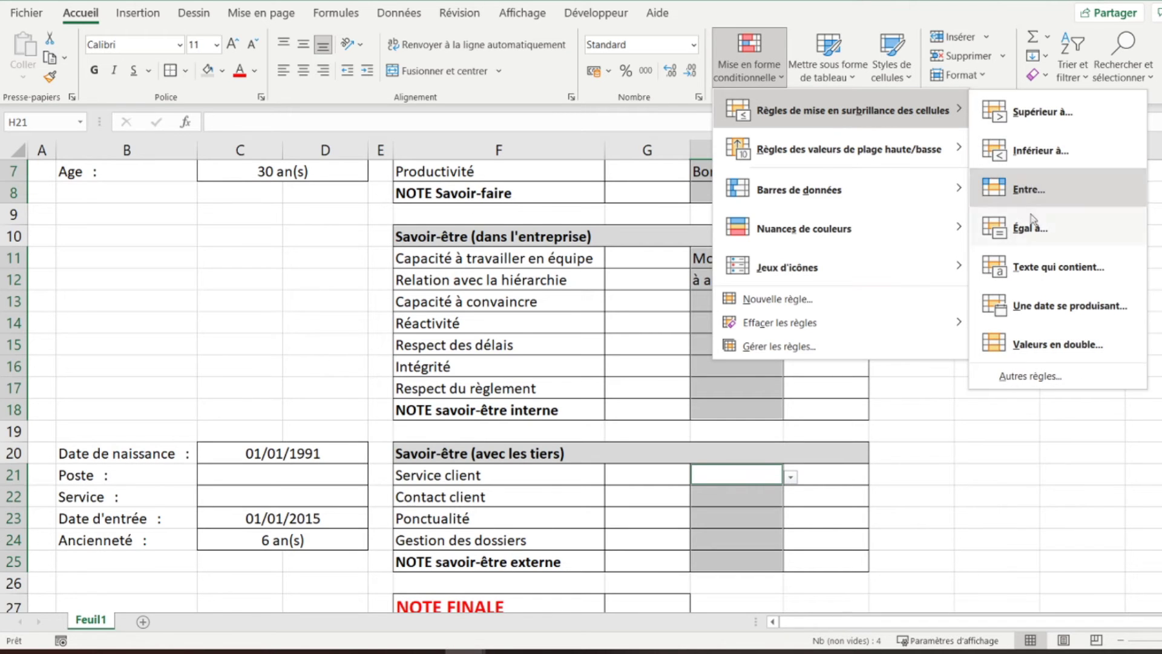
{"action": "left_click", "coordinate": [1048, 267]}
{"action": "scroll", "coordinate": [992, 250], "scroll_direction": "up", "scroll_amount": 2}
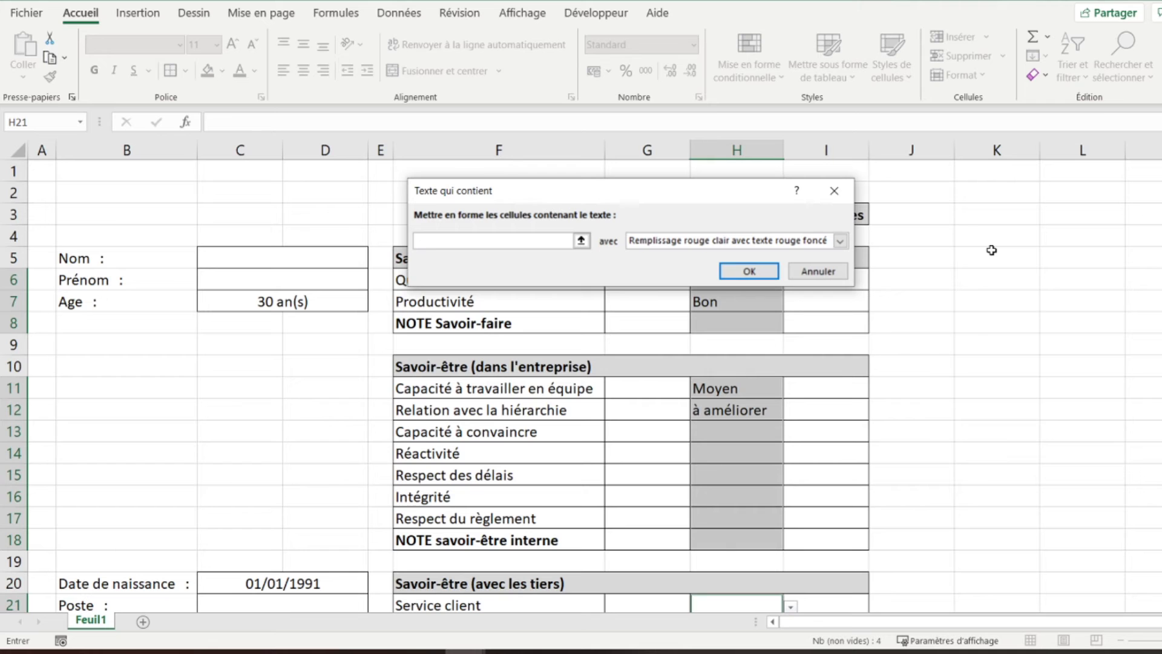
{"action": "left_click_drag", "start_coordinate": [543, 203], "coordinate": [490, 169]}
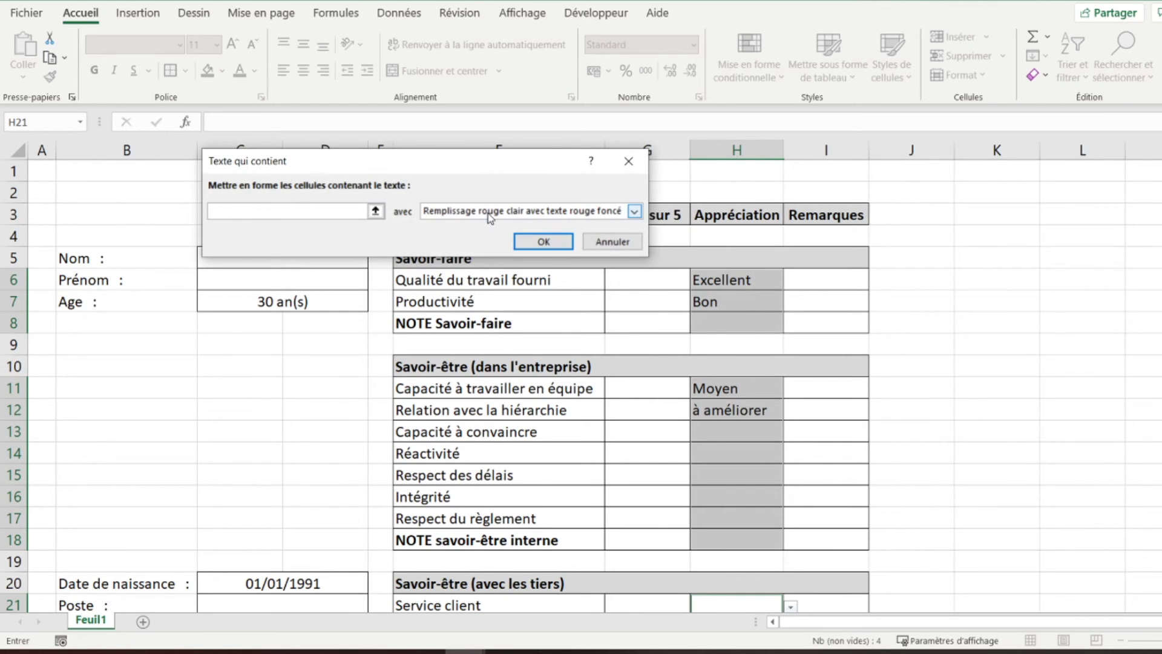
{"action": "left_click", "coordinate": [634, 211]}
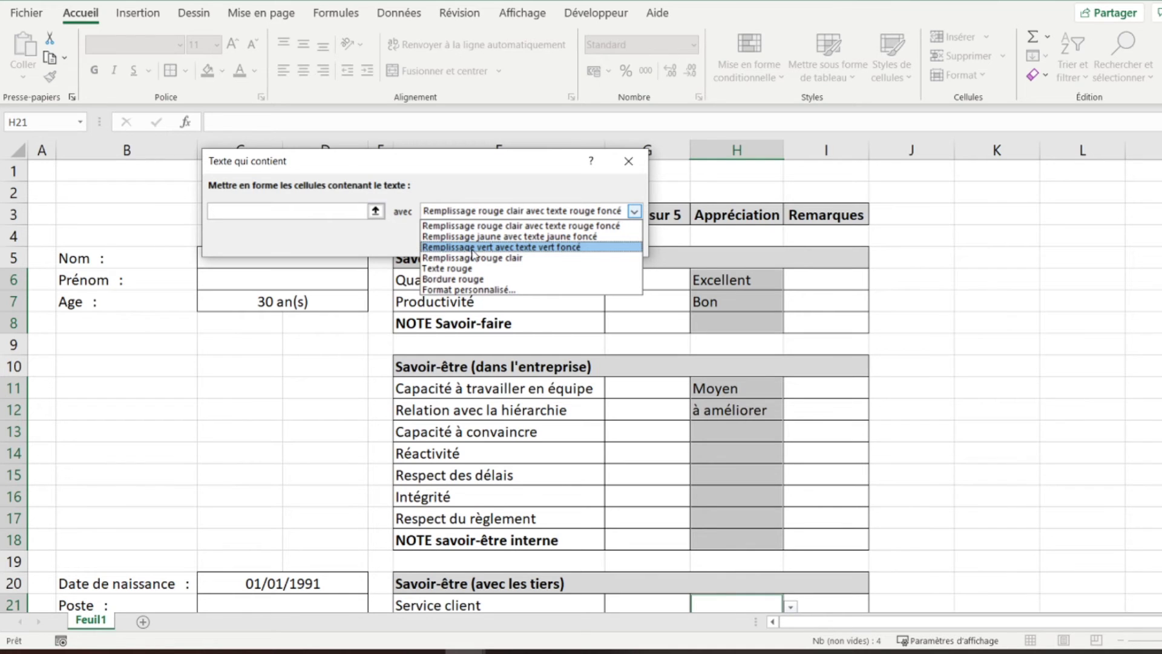
{"action": "left_click", "coordinate": [516, 248]}
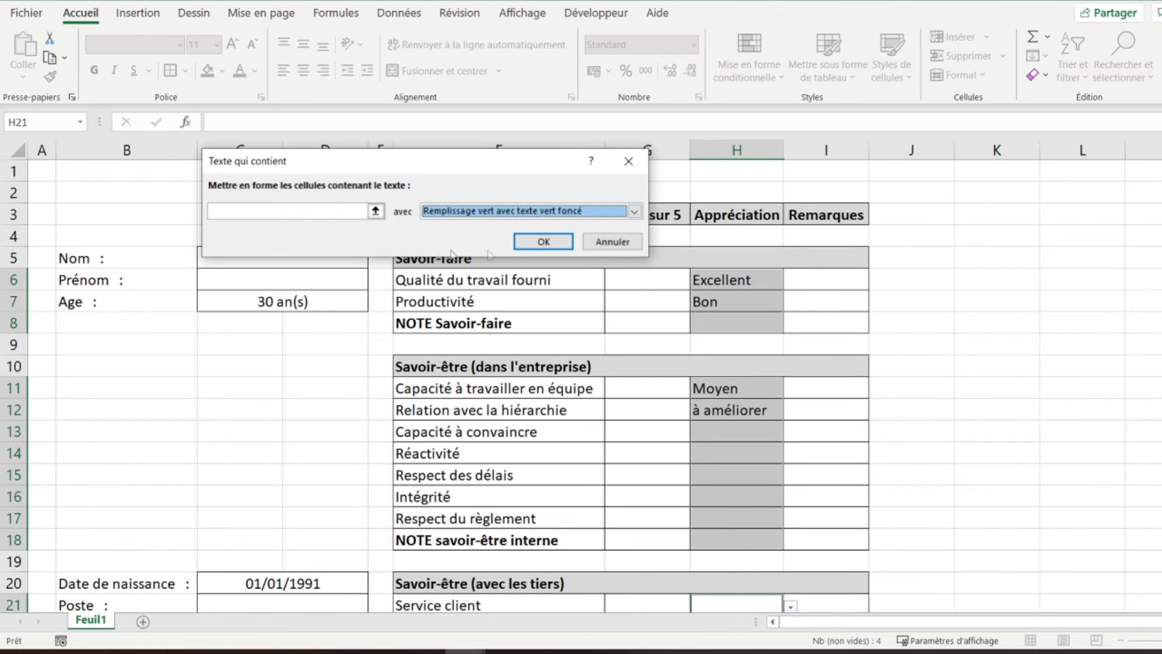
{"action": "left_click", "coordinate": [303, 213]}
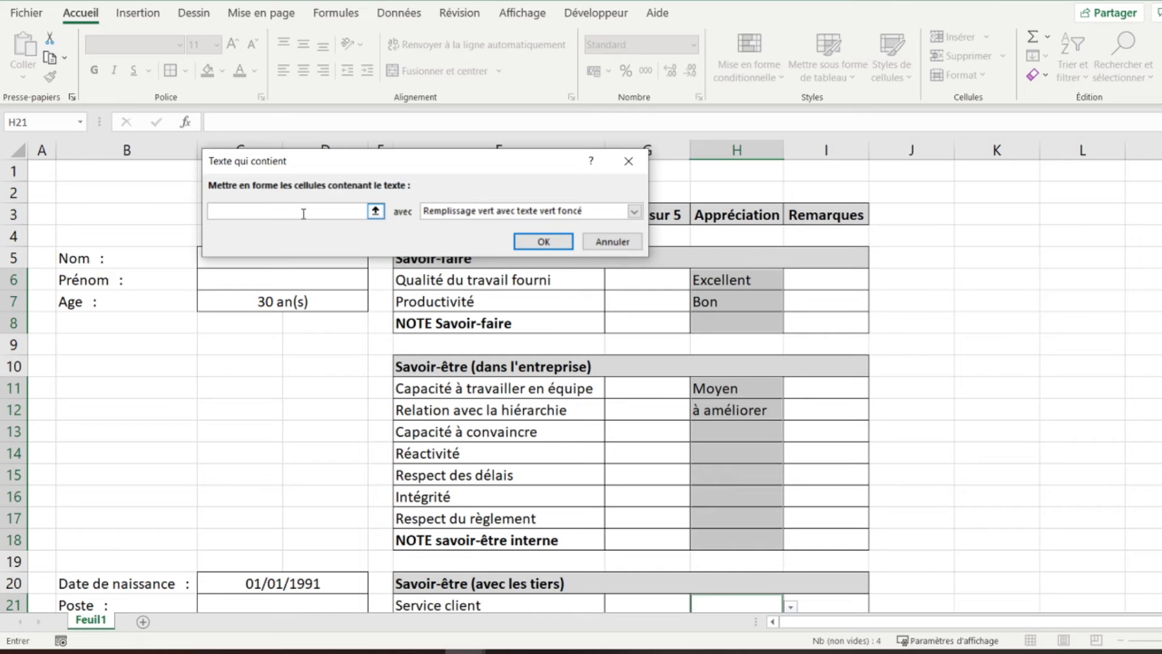
{"action": "type", "text": "Excellent"}
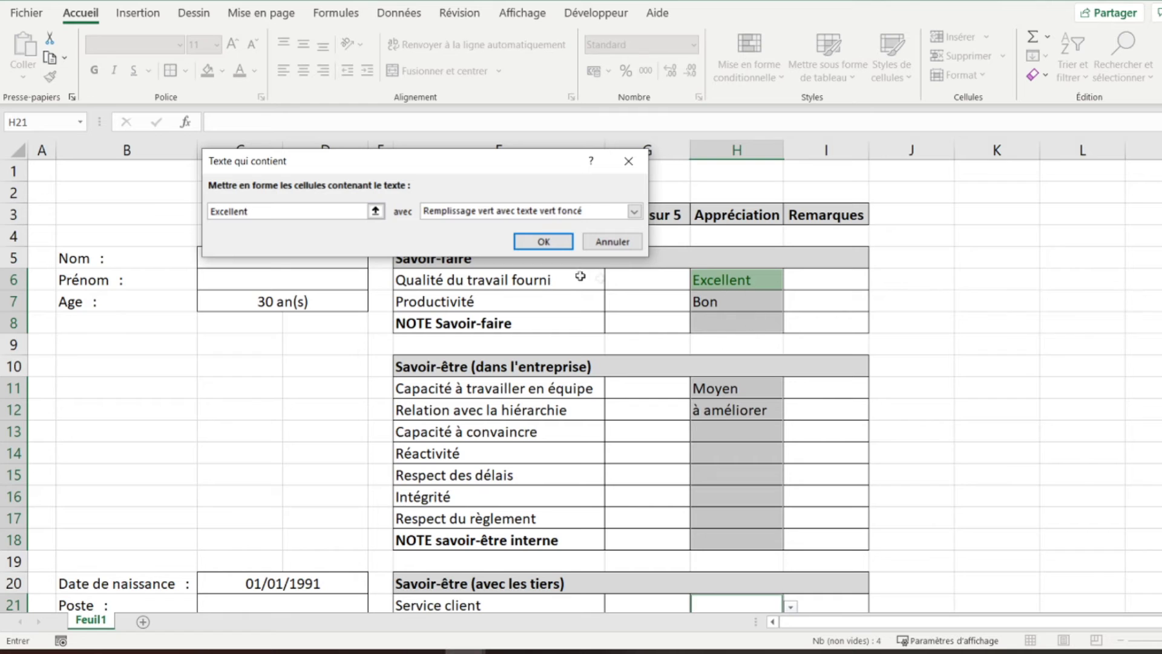
{"action": "left_click", "coordinate": [544, 242]}
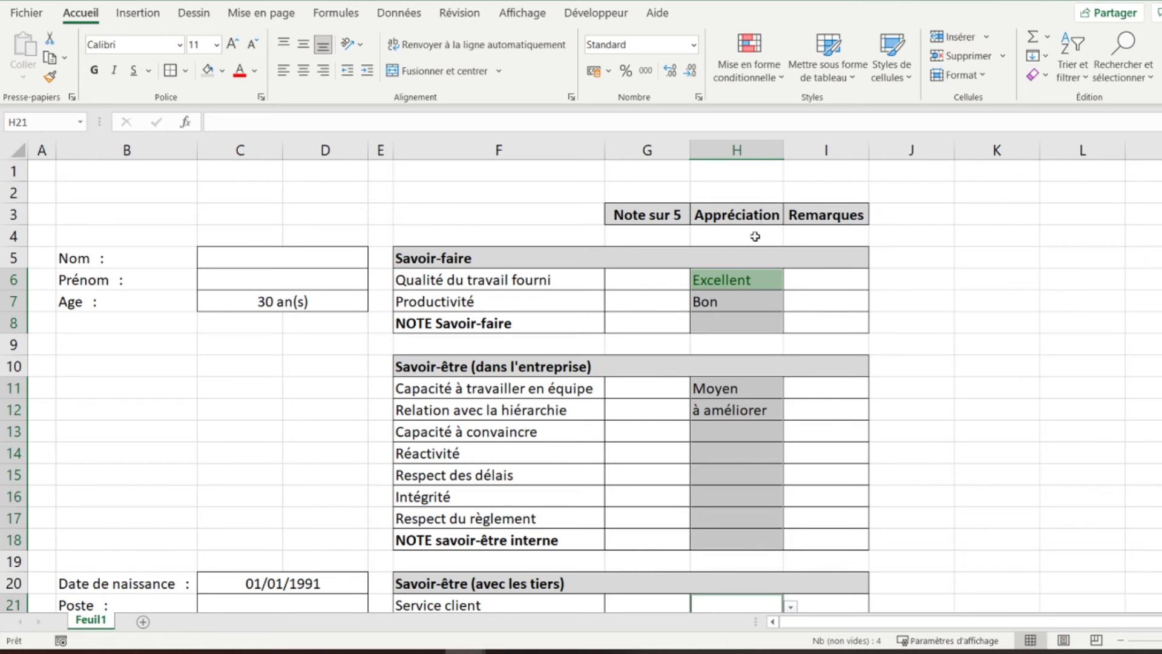
- Start another text-contains rule on the selected Appréciation cells and choose a custom format with the lightest green theme fill
{"action": "left_click", "coordinate": [749, 57]}
{"action": "mouse_move", "coordinate": [963, 108]}
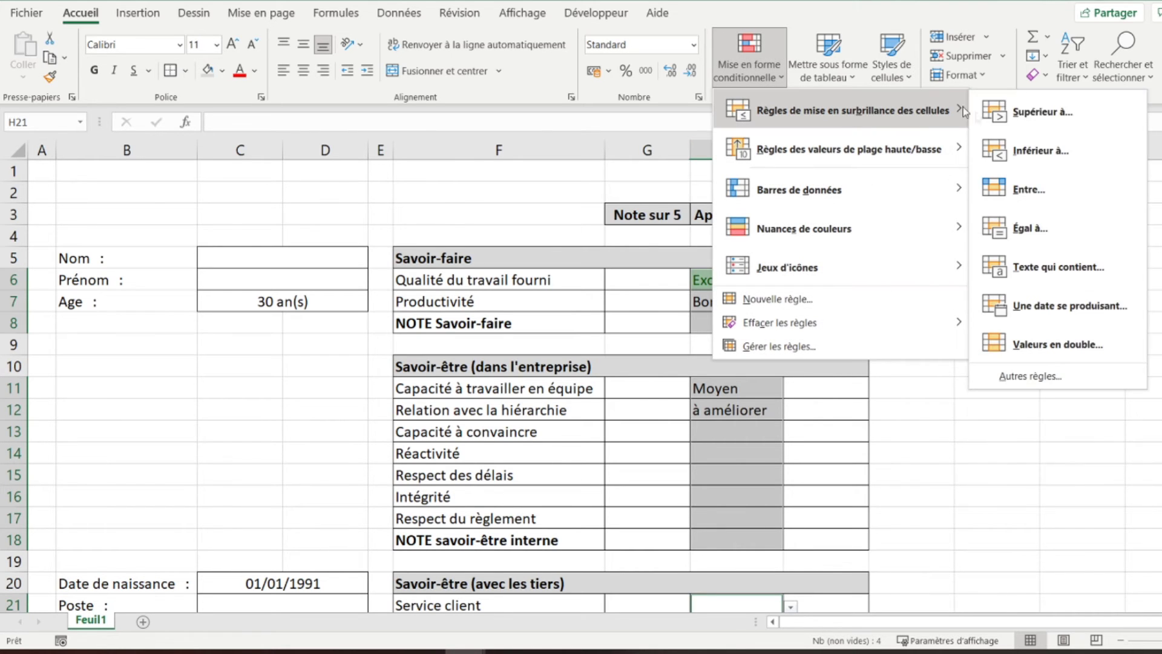
{"action": "left_click", "coordinate": [1058, 267]}
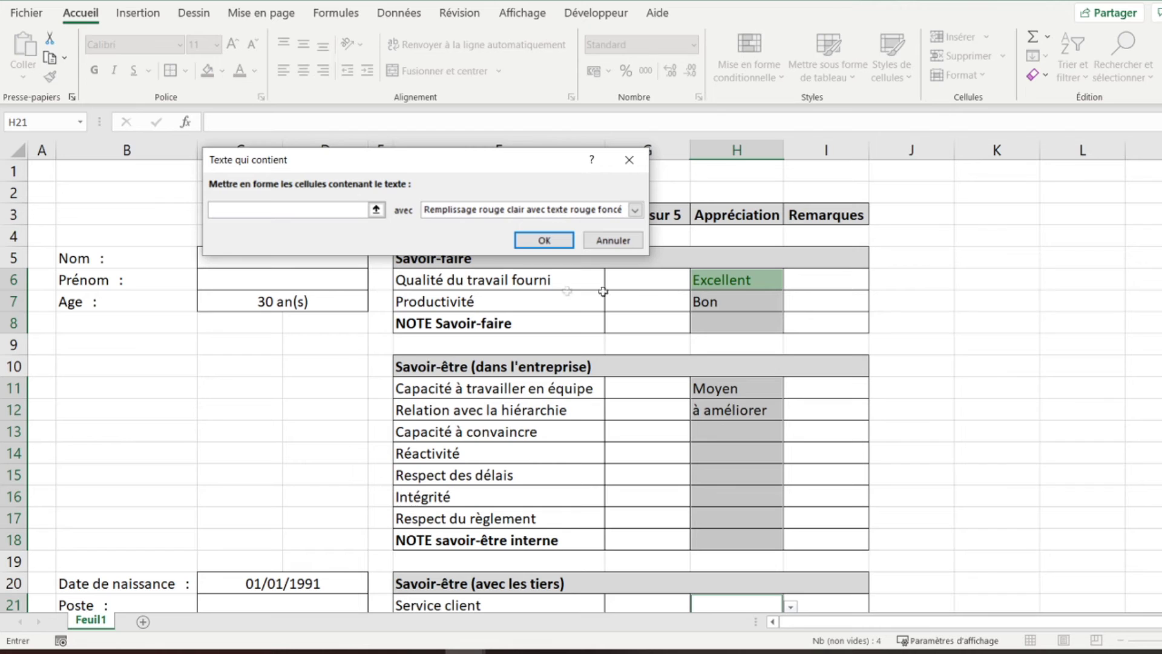
{"action": "left_click", "coordinate": [485, 215]}
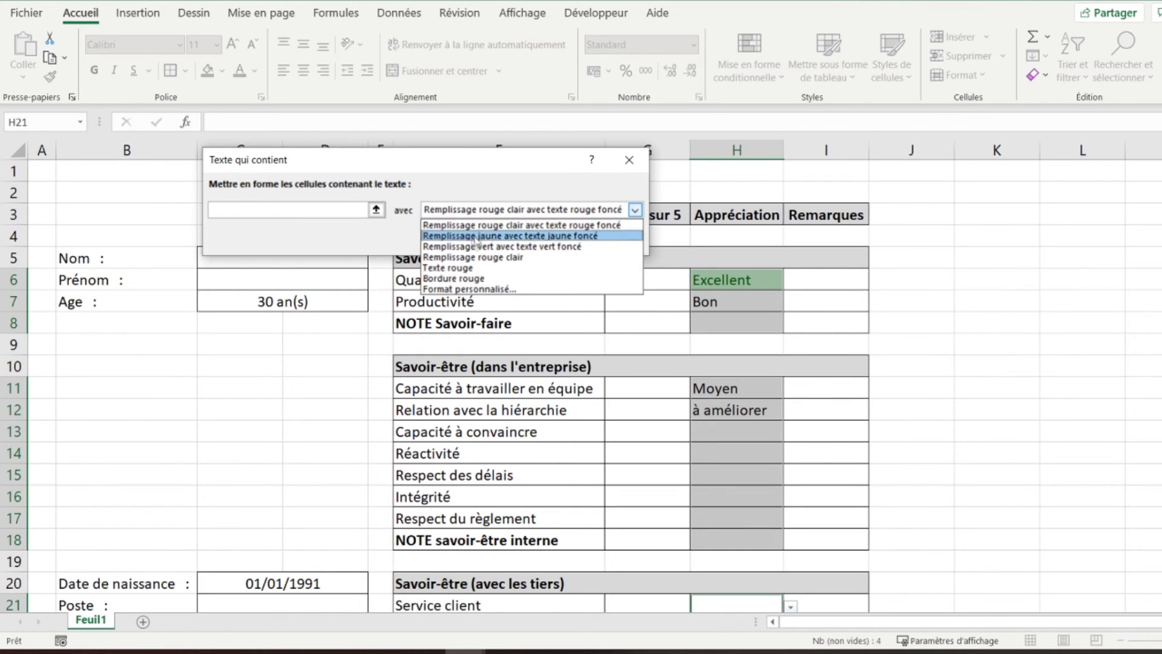
{"action": "left_click", "coordinate": [470, 289]}
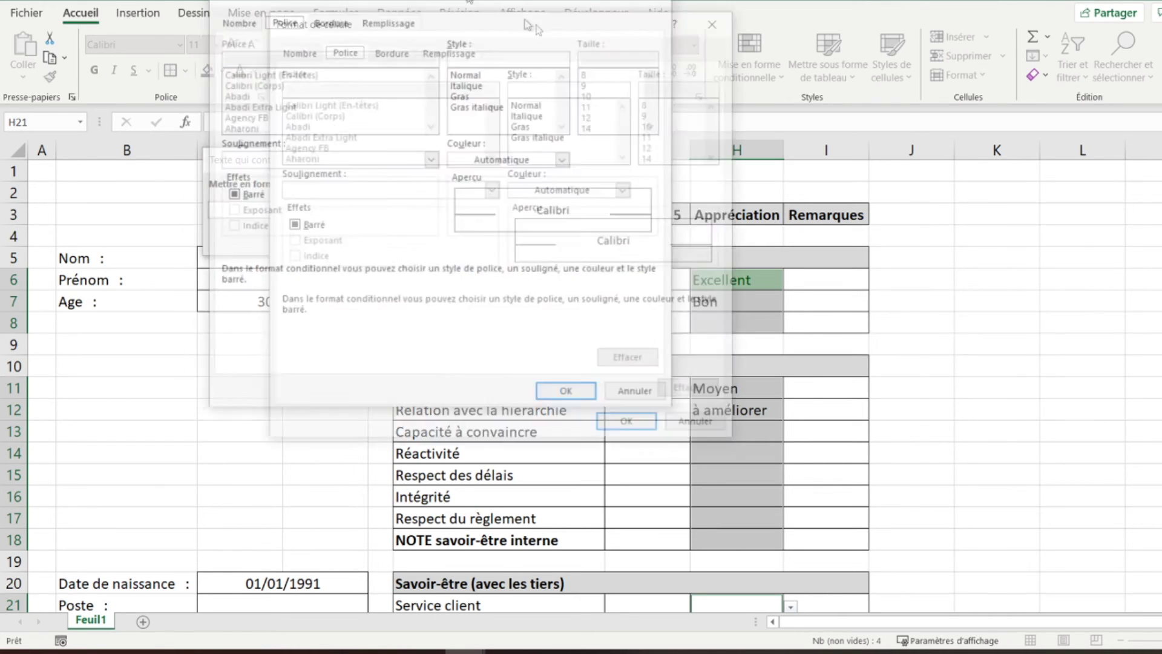
{"action": "left_click", "coordinate": [632, 104]}
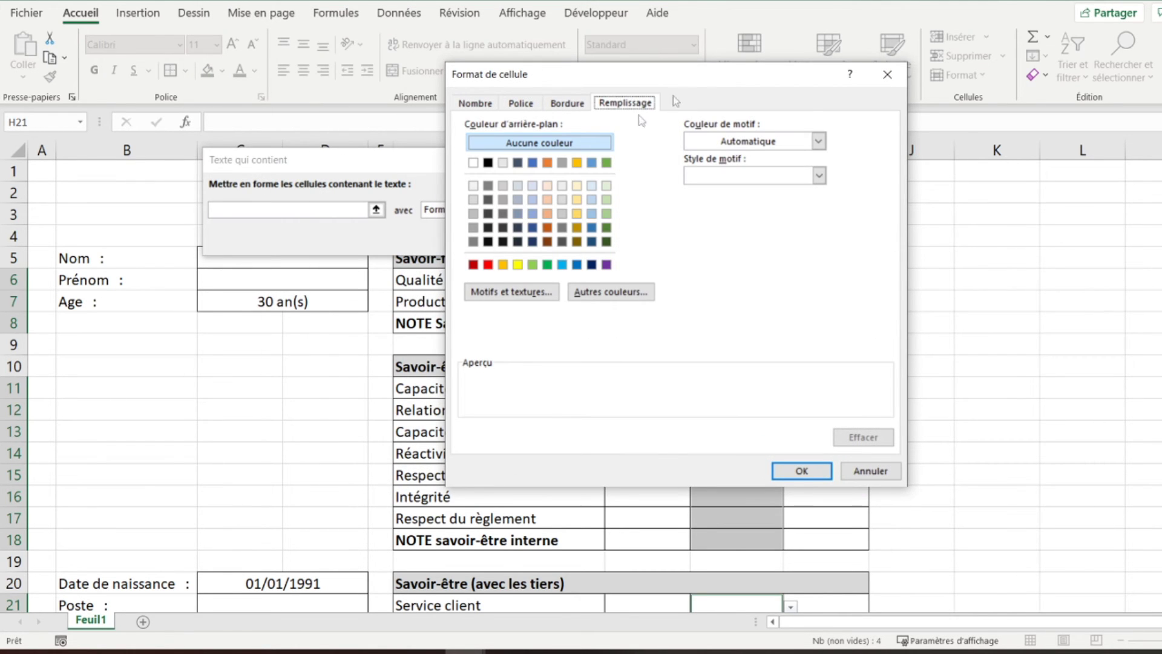
{"action": "left_click_drag", "start_coordinate": [701, 76], "coordinate": [453, 48]}
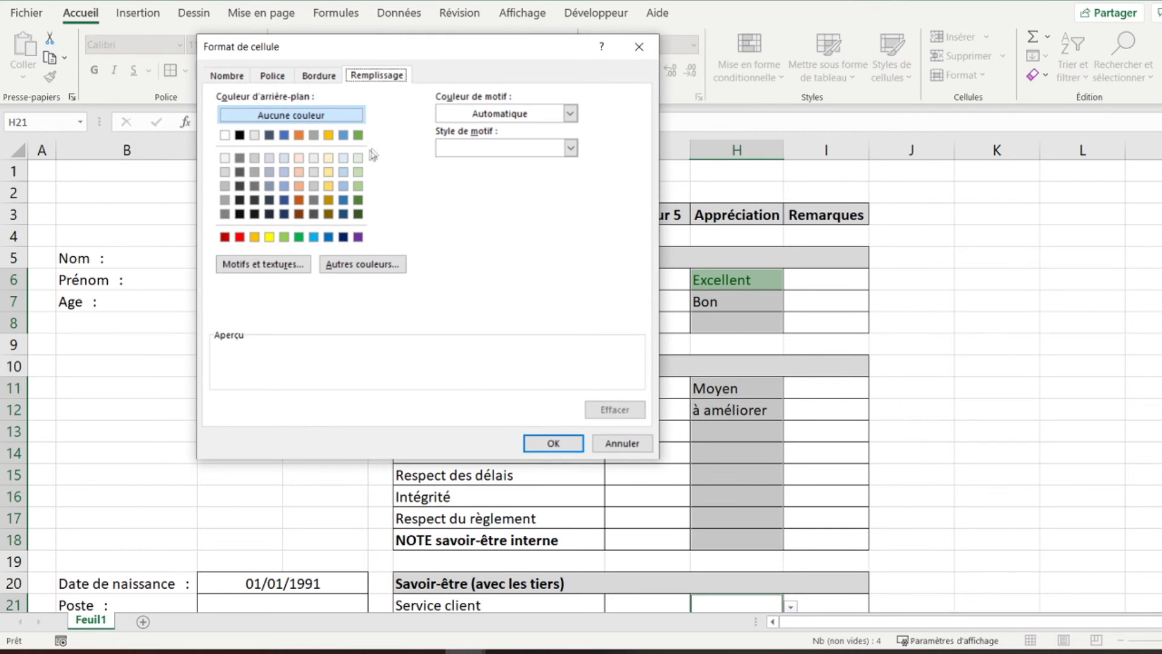
{"action": "left_click", "coordinate": [358, 158]}
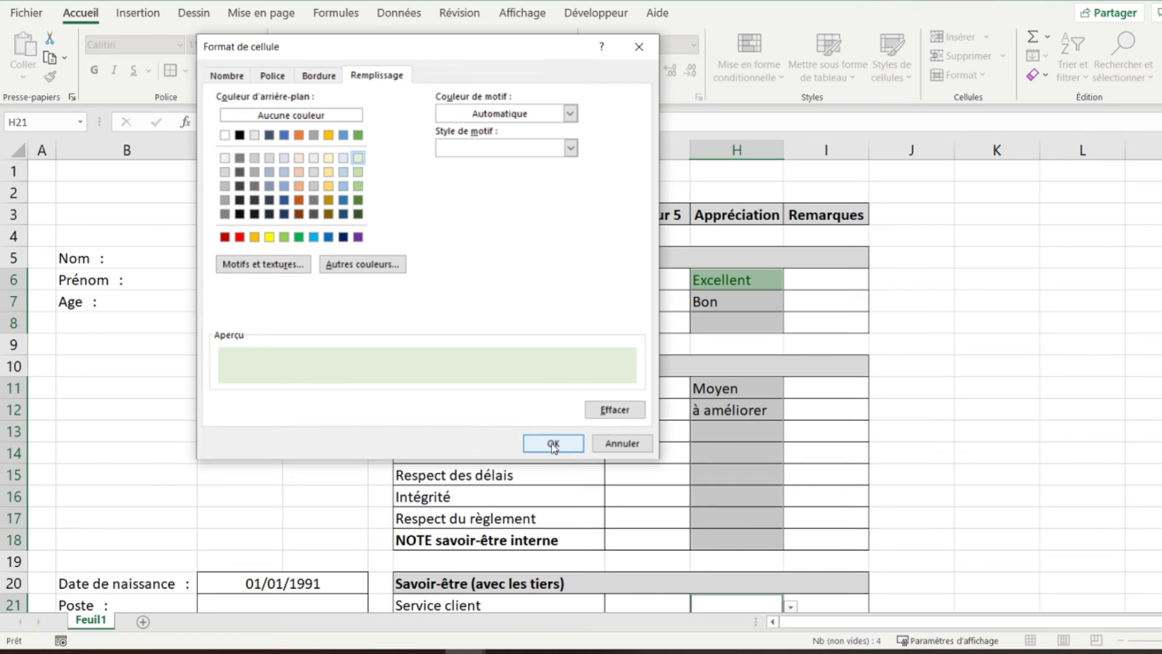
- Set the custom format's font colour to theme green and apply the rule to cells containing Bon
{"action": "left_click", "coordinate": [272, 76]}
{"action": "left_click", "coordinate": [481, 213]}
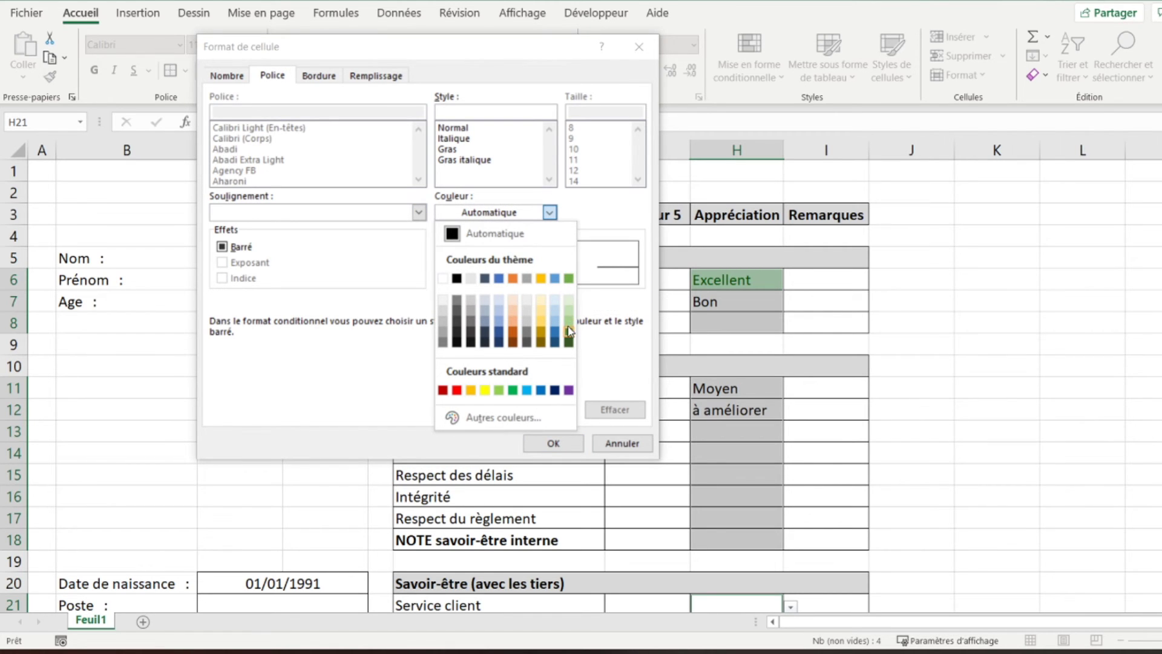
{"action": "left_click", "coordinate": [568, 278]}
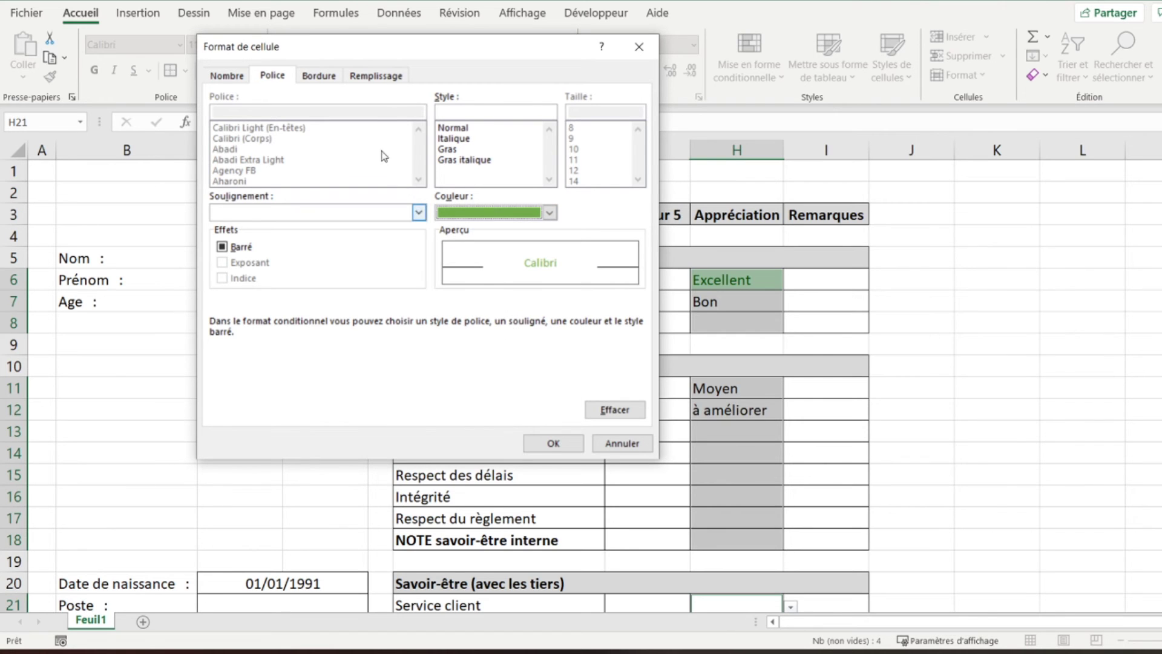
{"action": "left_click", "coordinate": [564, 442]}
{"action": "left_click", "coordinate": [290, 209]}
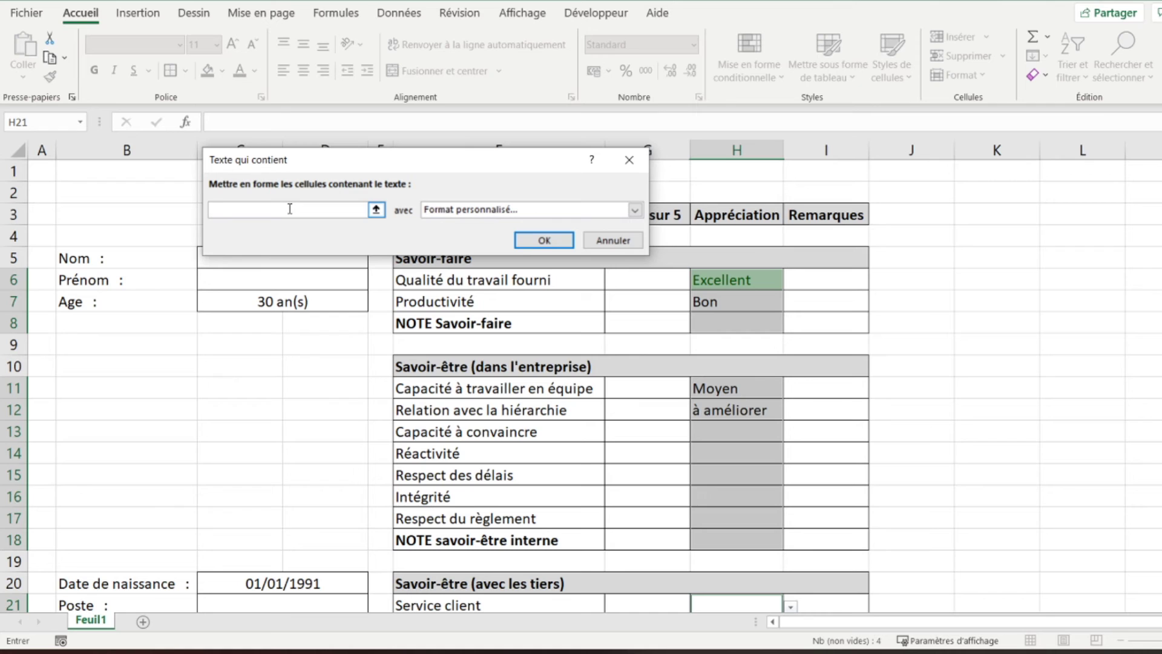
{"action": "type", "text": "Bon"}
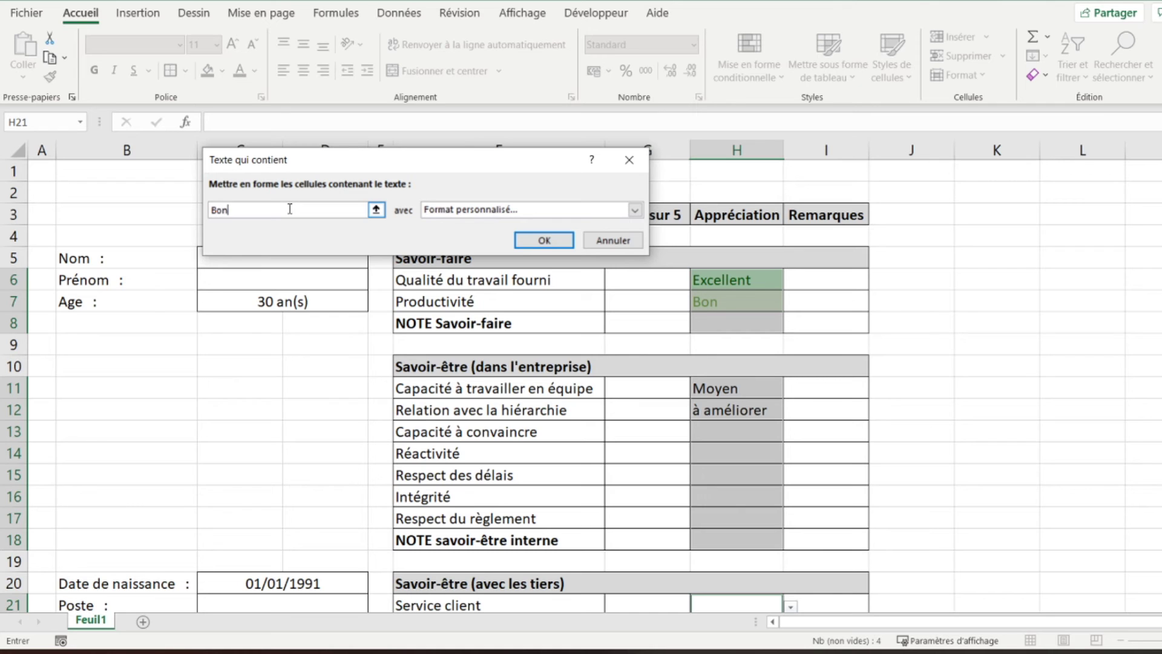
{"action": "left_click", "coordinate": [544, 240]}
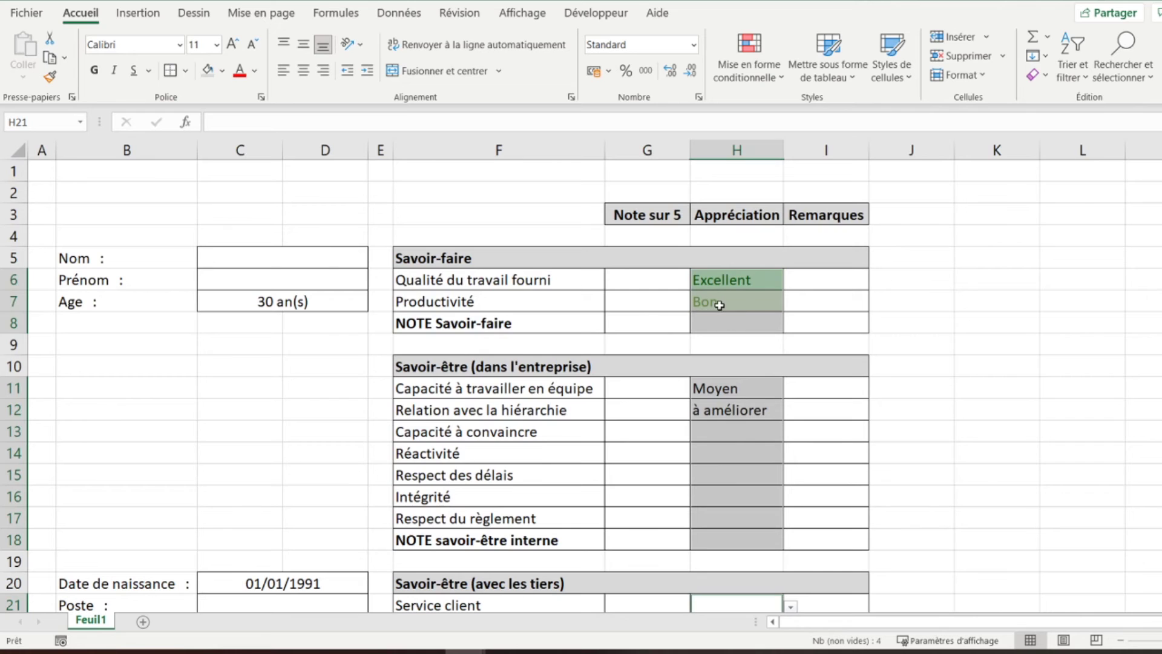
- Add a text-contains rule to the selected Appréciation cells that formats Moyen with Remplissage jaune avec texte jaune foncé
{"action": "left_click", "coordinate": [750, 63]}
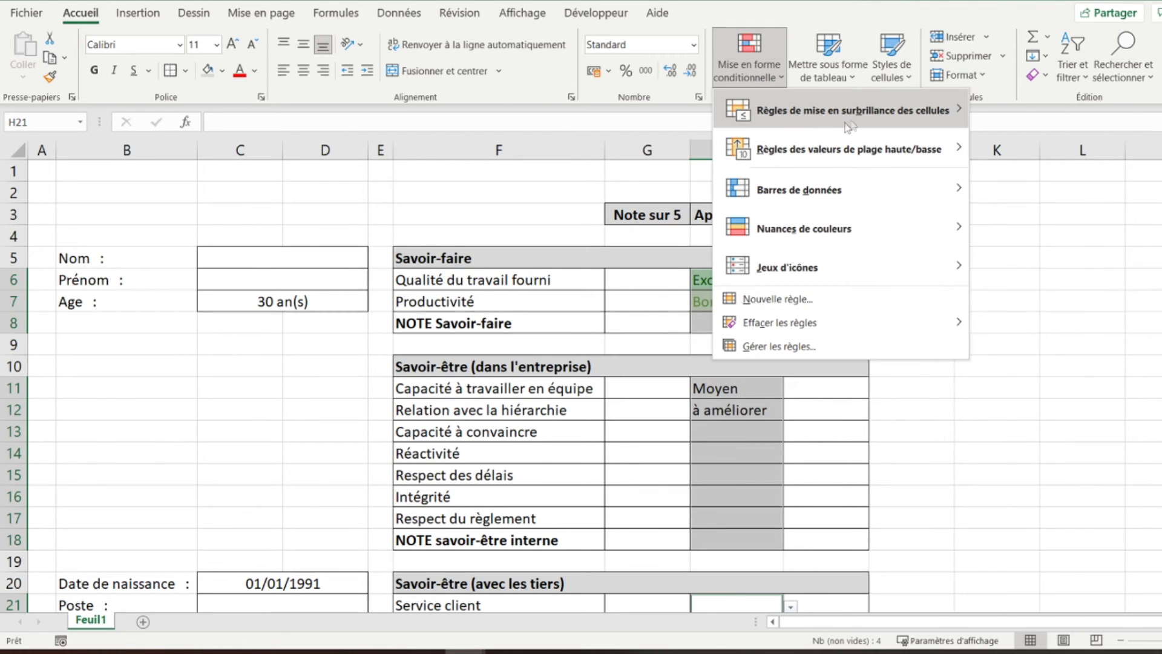
{"action": "mouse_move", "coordinate": [847, 110]}
{"action": "left_click", "coordinate": [1036, 267]}
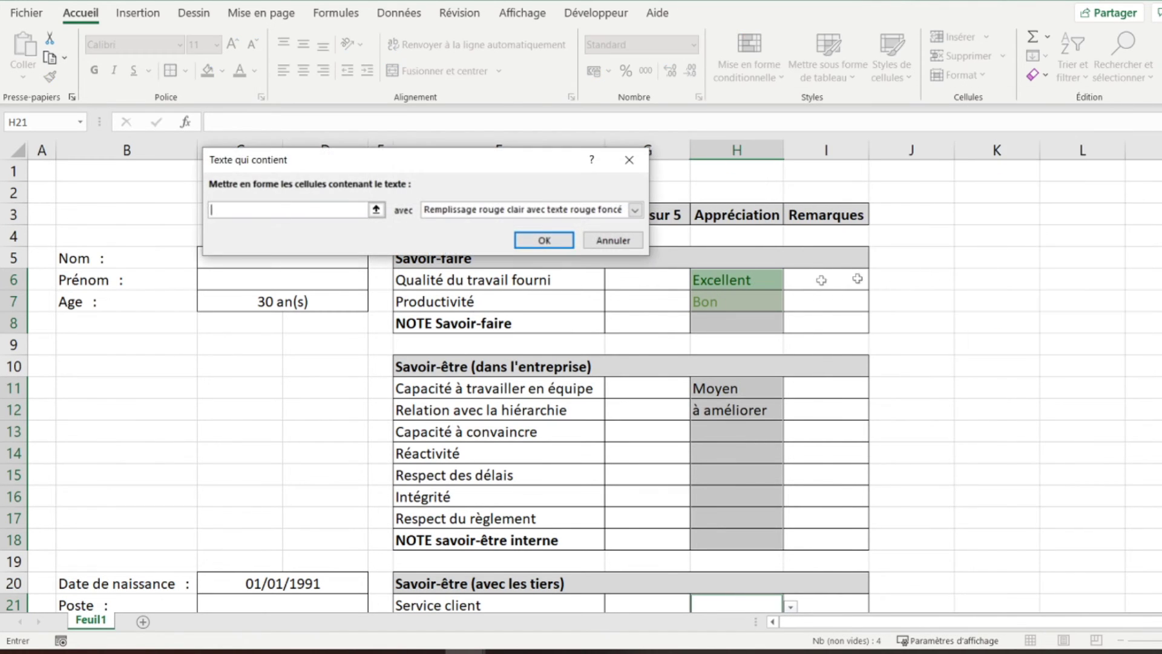
{"action": "left_click", "coordinate": [483, 213]}
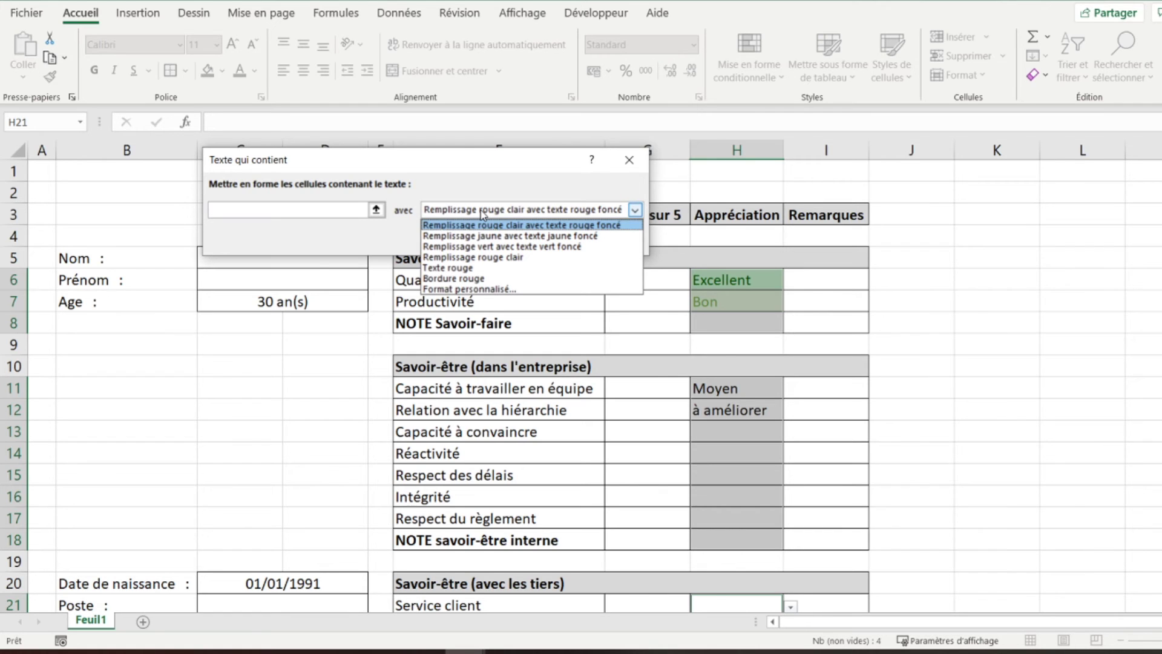
{"action": "left_click", "coordinate": [484, 236]}
{"action": "left_click", "coordinate": [308, 209]}
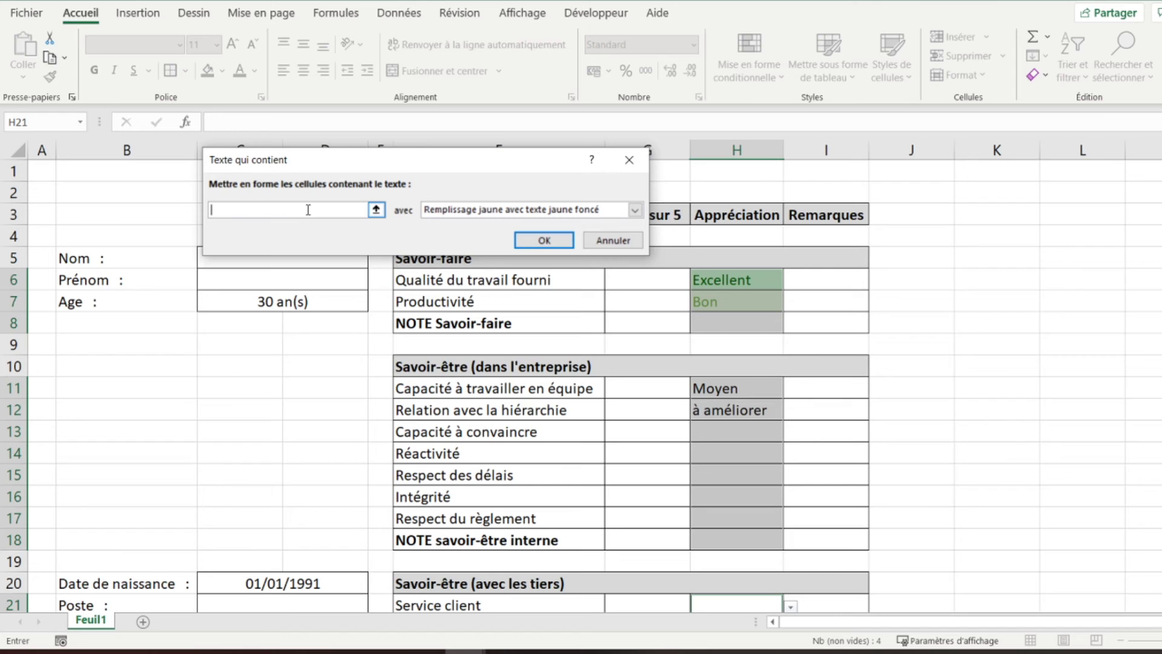
{"action": "type", "text": "Moyen"}
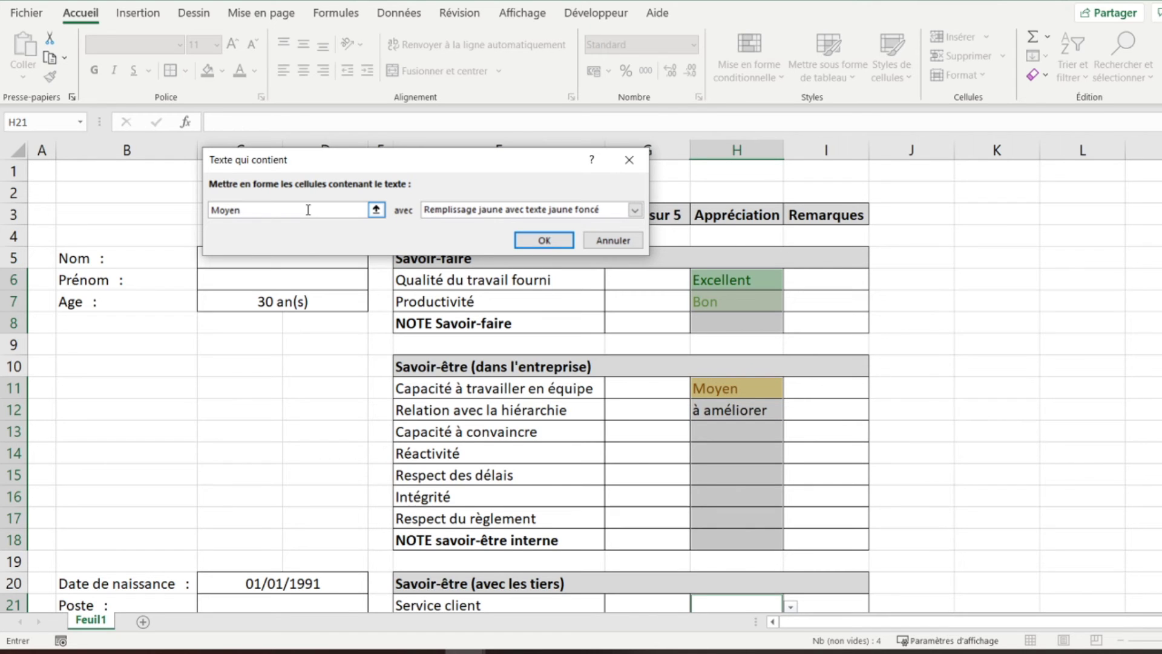
{"action": "left_click", "coordinate": [554, 239]}
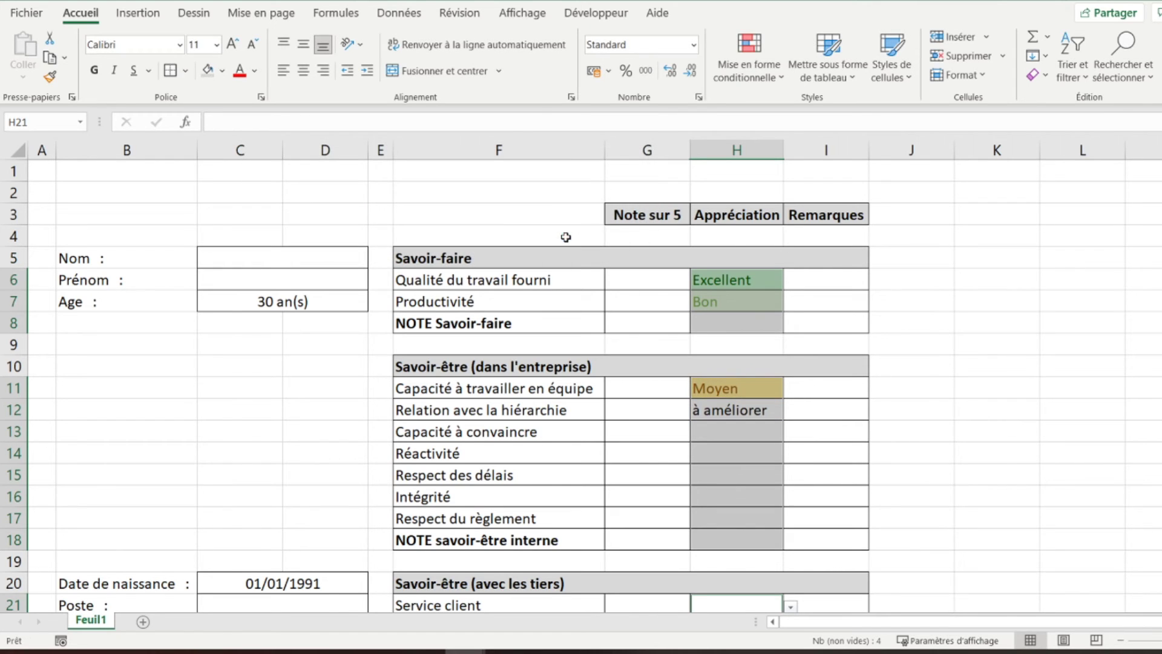
- Add a text-contains rule to the selected Appréciation cells that formats à améliorer with Remplissage rouge clair avec texte rouge foncé
{"action": "left_click", "coordinate": [748, 70]}
{"action": "mouse_move", "coordinate": [859, 110]}
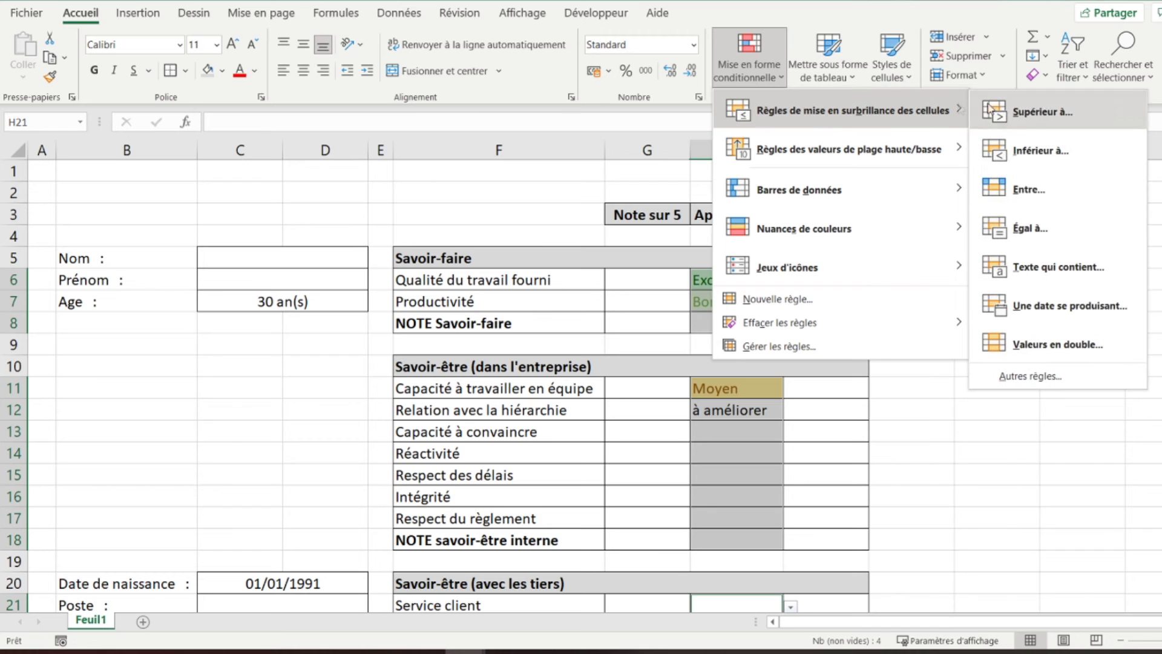
{"action": "left_click", "coordinate": [1041, 270]}
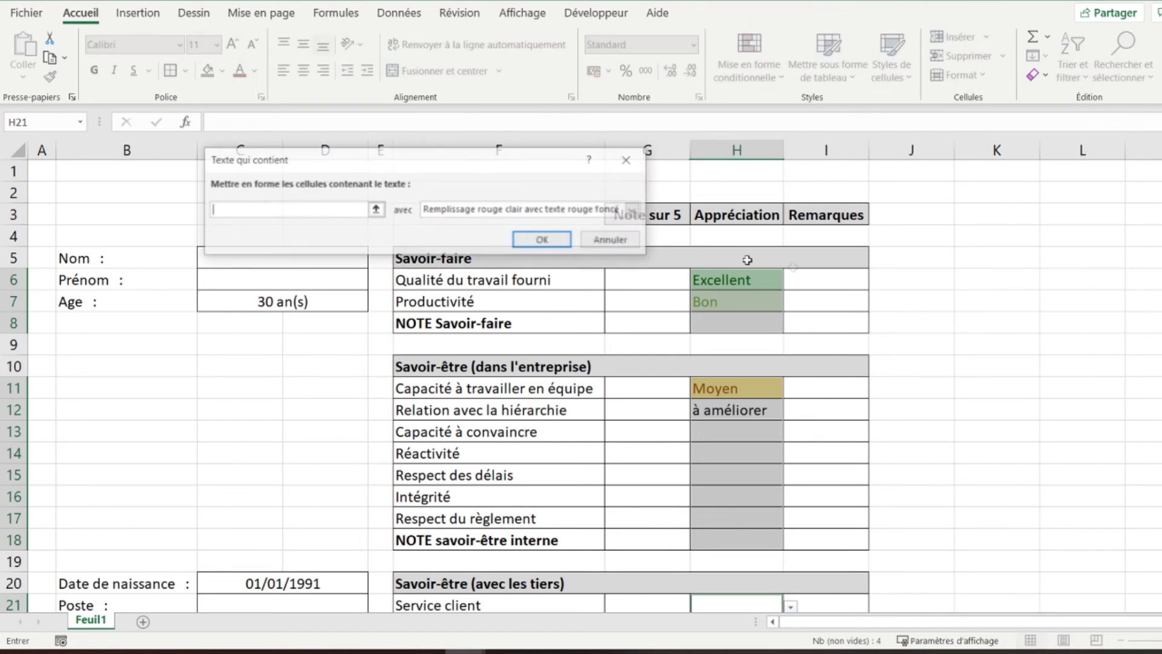
{"action": "left_click", "coordinate": [450, 213]}
{"action": "left_click", "coordinate": [450, 213]}
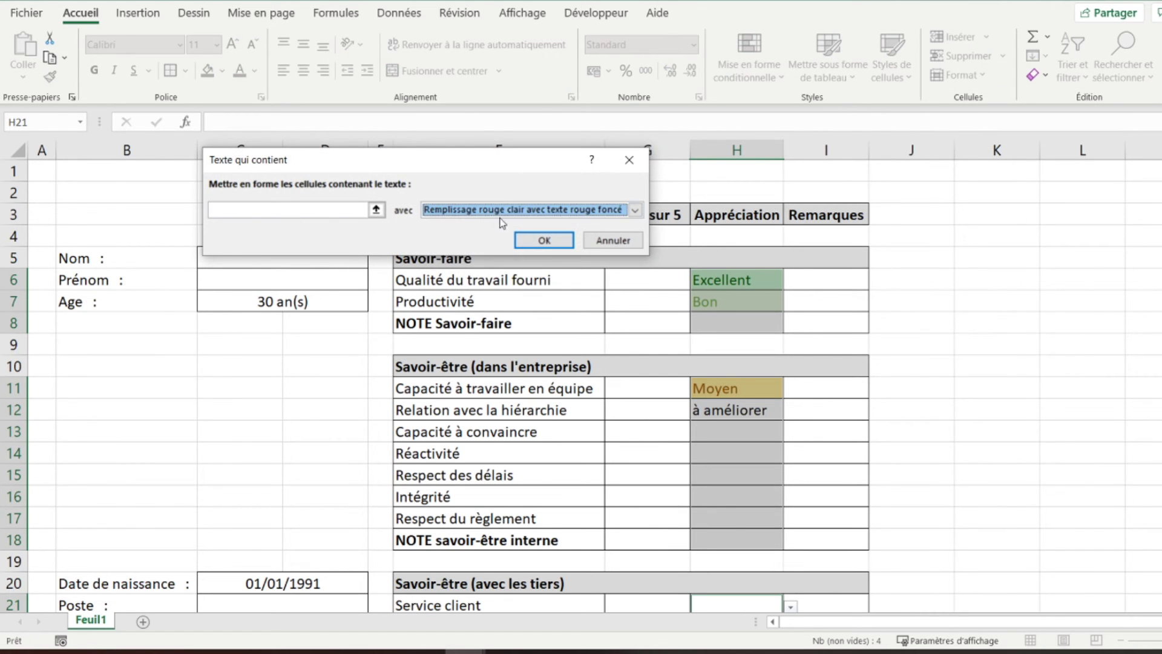
{"action": "left_click", "coordinate": [274, 207]}
{"action": "type", "text": "améliorer"}
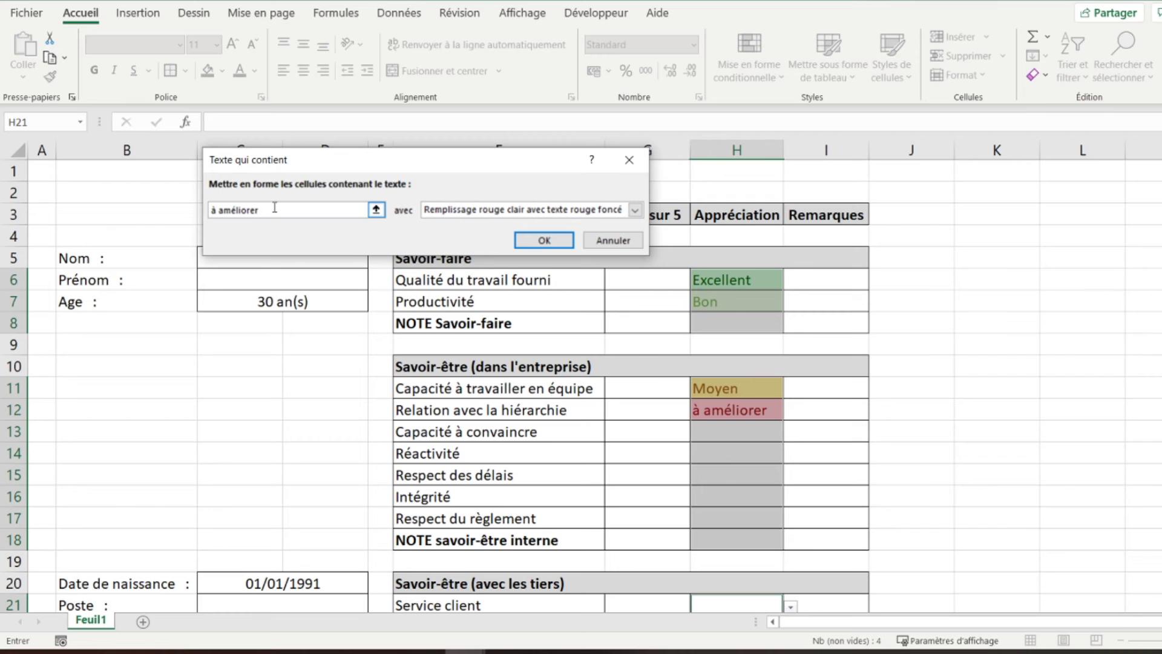
{"action": "left_click", "coordinate": [533, 242]}
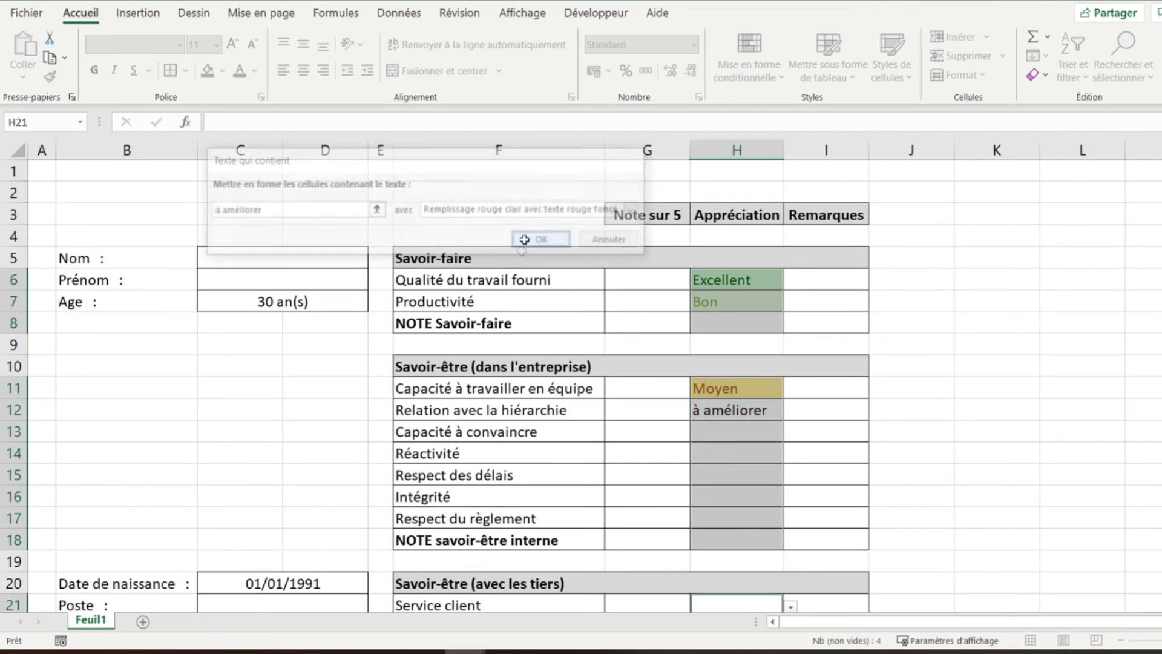
- Choose the appreciation Moyen for NOTE Savoir-faire and Excellent for Capacité à travailler en équipe from their dropdown lists
{"action": "left_click", "coordinate": [723, 301]}
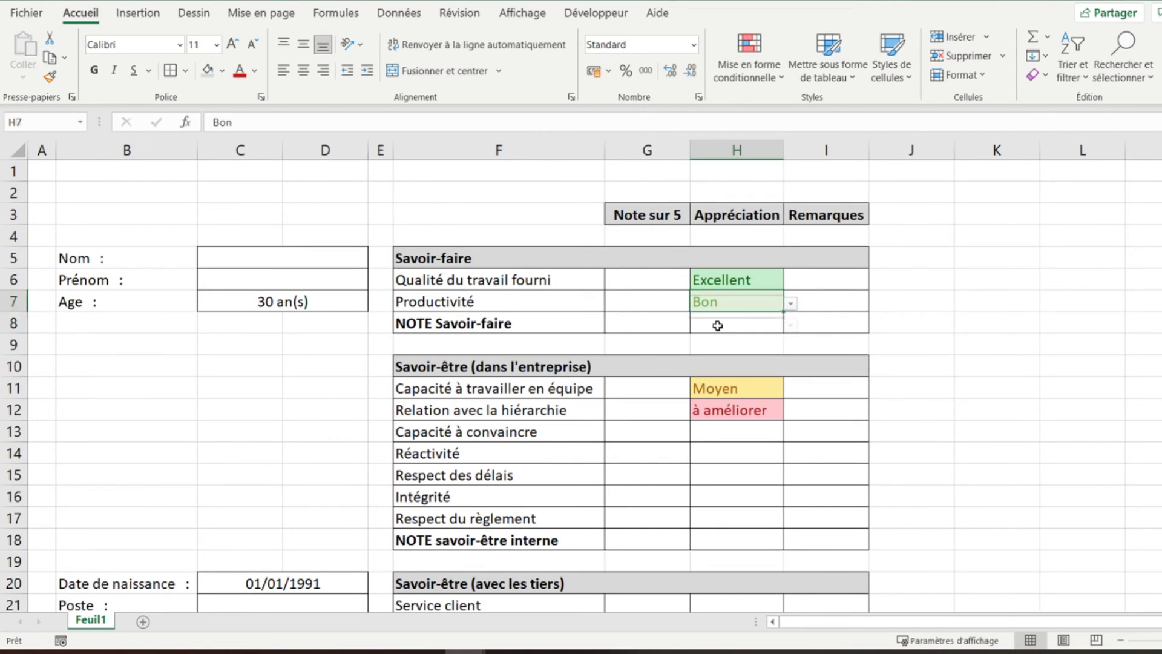
{"action": "left_click", "coordinate": [728, 326]}
{"action": "left_click", "coordinate": [791, 326]}
{"action": "left_click", "coordinate": [721, 366]}
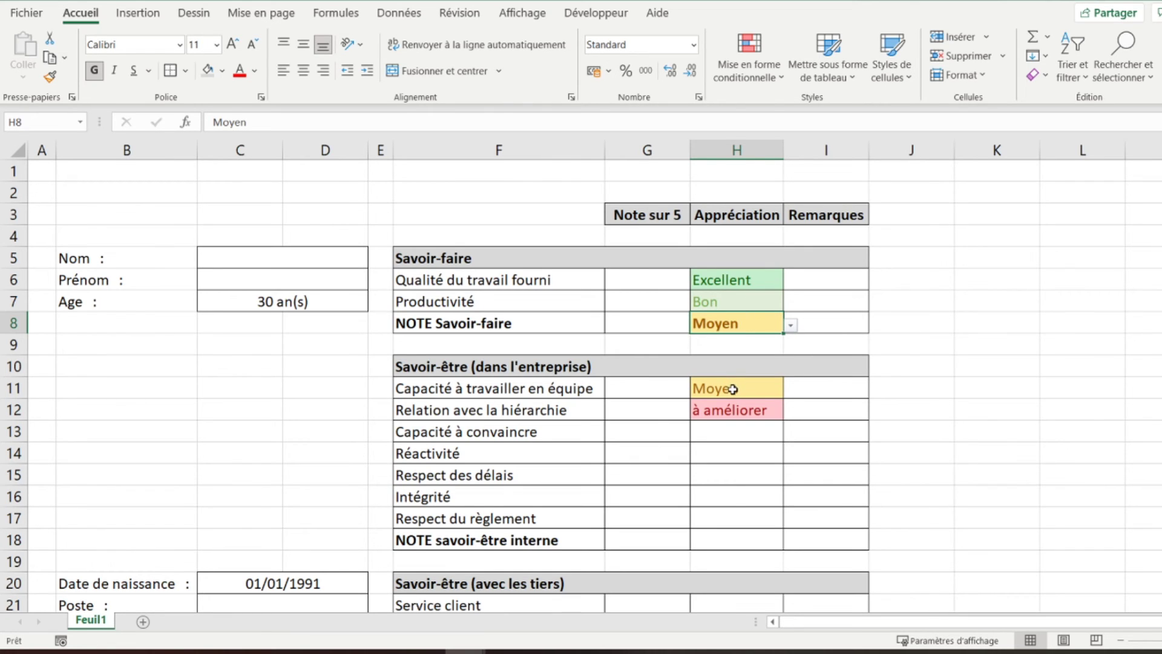
{"action": "left_click", "coordinate": [733, 389]}
{"action": "left_click", "coordinate": [791, 390]}
{"action": "left_click", "coordinate": [787, 403]}
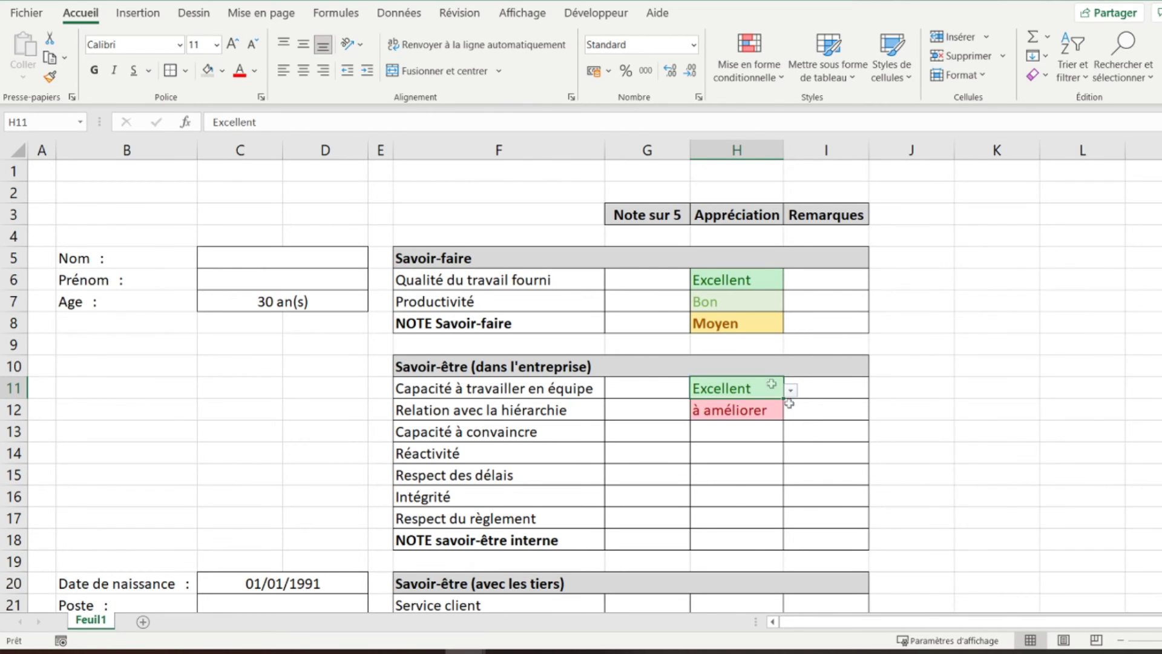
- Hide the worksheet's gridlines
{"action": "scroll", "coordinate": [737, 436], "scroll_direction": "down", "scroll_amount": 3}
{"action": "scroll", "coordinate": [736, 437], "scroll_direction": "up", "scroll_amount": 3}
{"action": "left_click", "coordinate": [41, 171]}
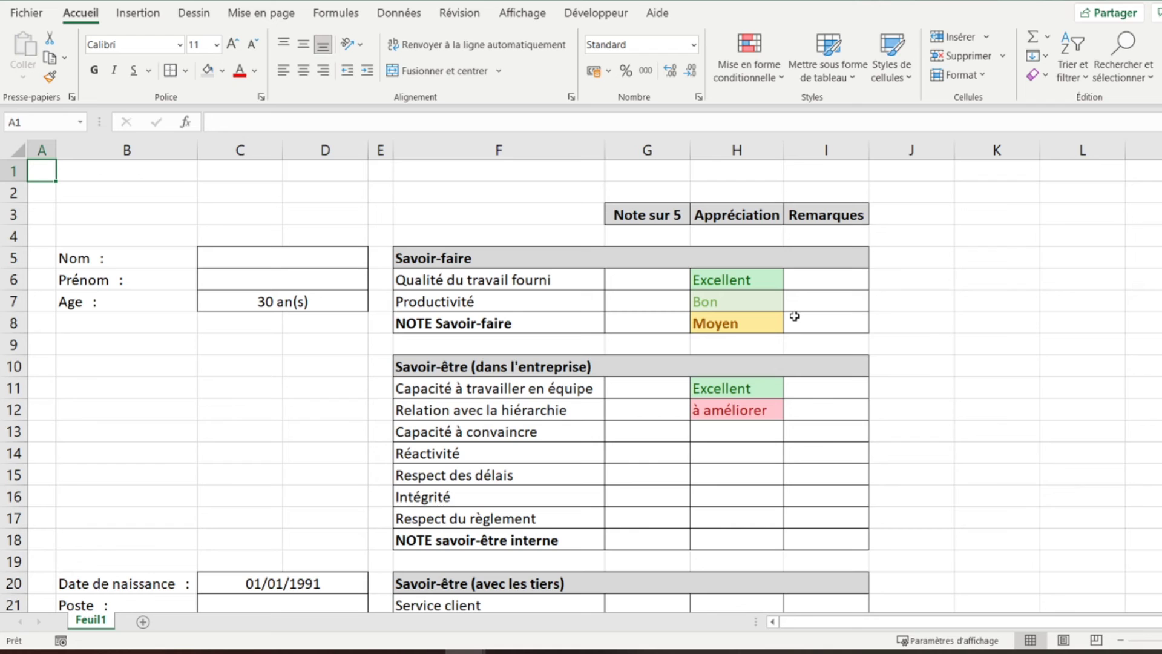
{"action": "left_click", "coordinate": [511, 20]}
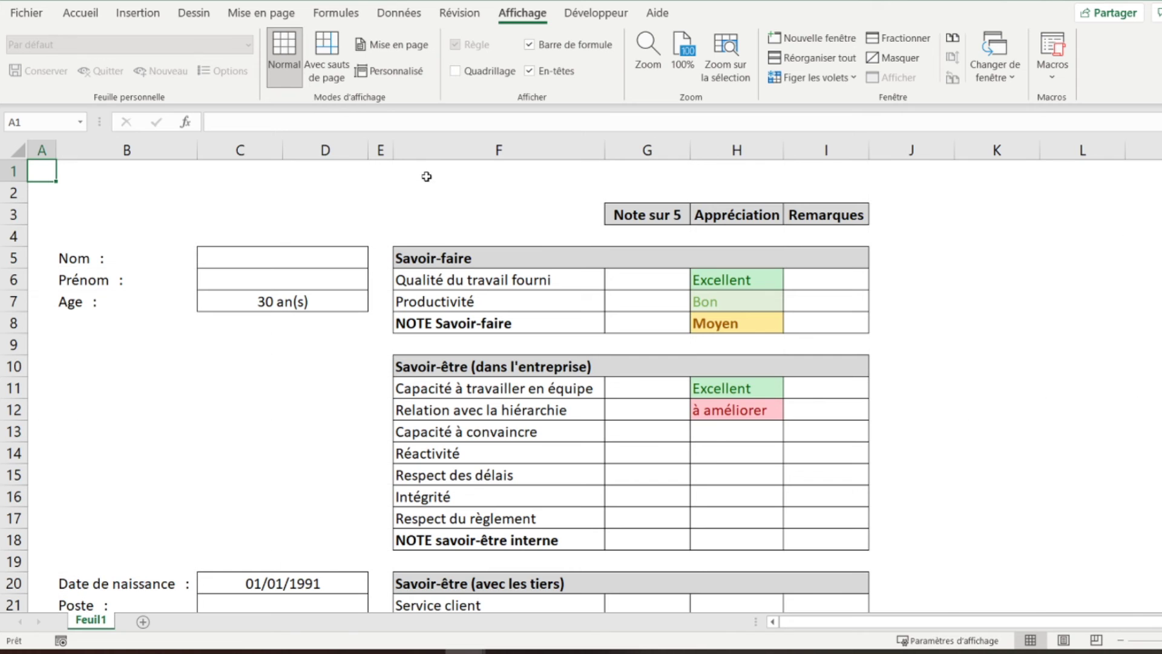
- Test the NOTE FINALE formula by entering a score of 5 for Contact client, and clear that score
{"action": "scroll", "coordinate": [491, 344], "scroll_direction": "down", "scroll_amount": 4}
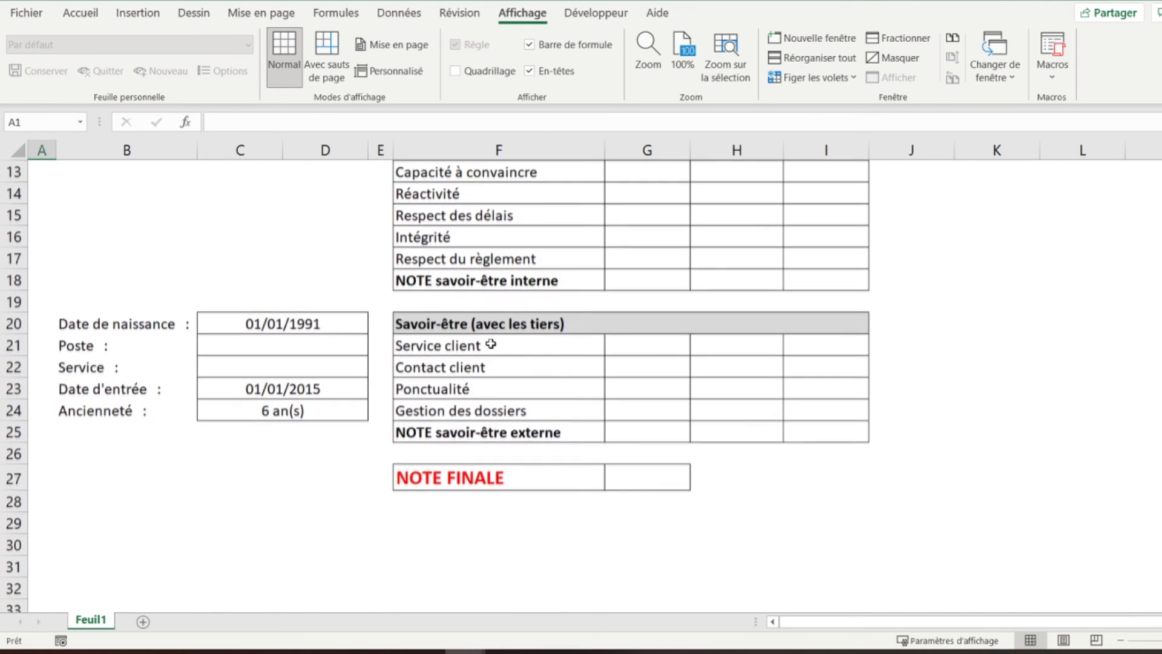
{"action": "left_click", "coordinate": [630, 477]}
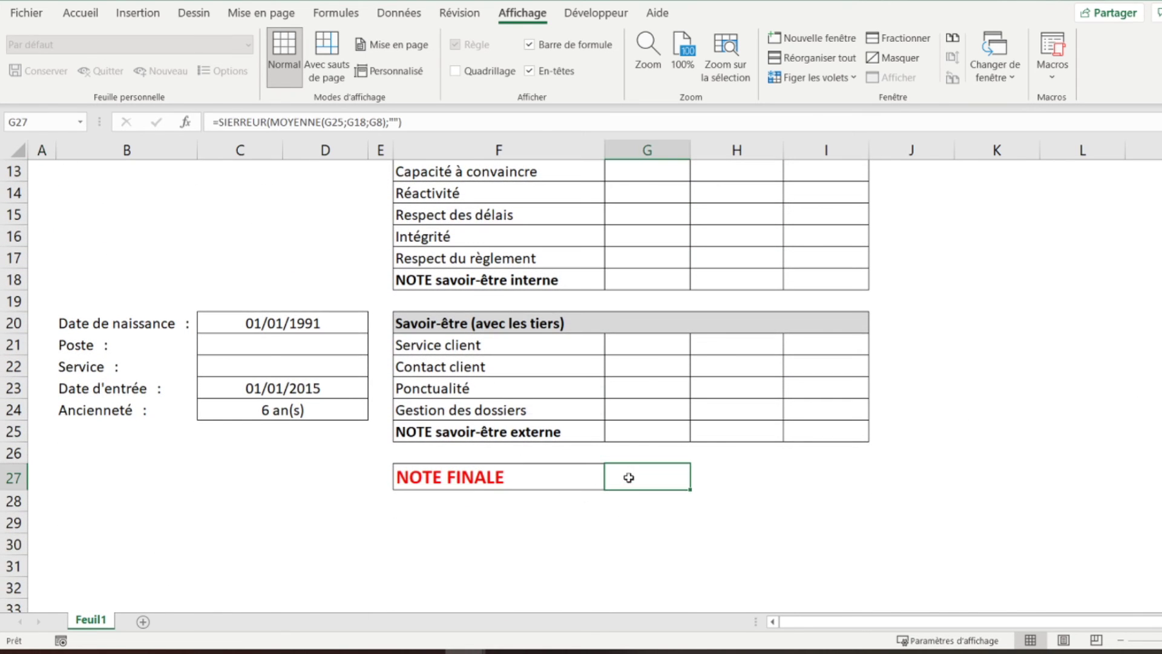
{"action": "left_click", "coordinate": [632, 369]}
{"action": "type", "text": "5"}
{"action": "key", "text": "Return"}
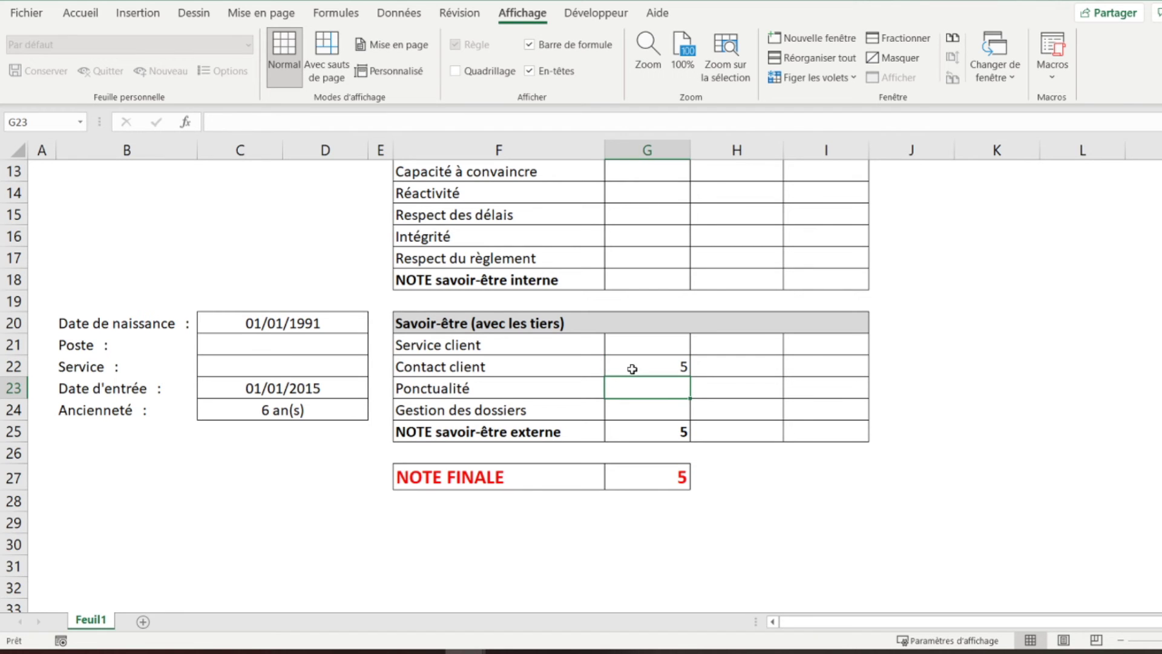
{"action": "left_click", "coordinate": [632, 368]}
{"action": "key", "text": "Delete"}
{"action": "scroll", "coordinate": [453, 352], "scroll_direction": "up", "scroll_amount": 4}
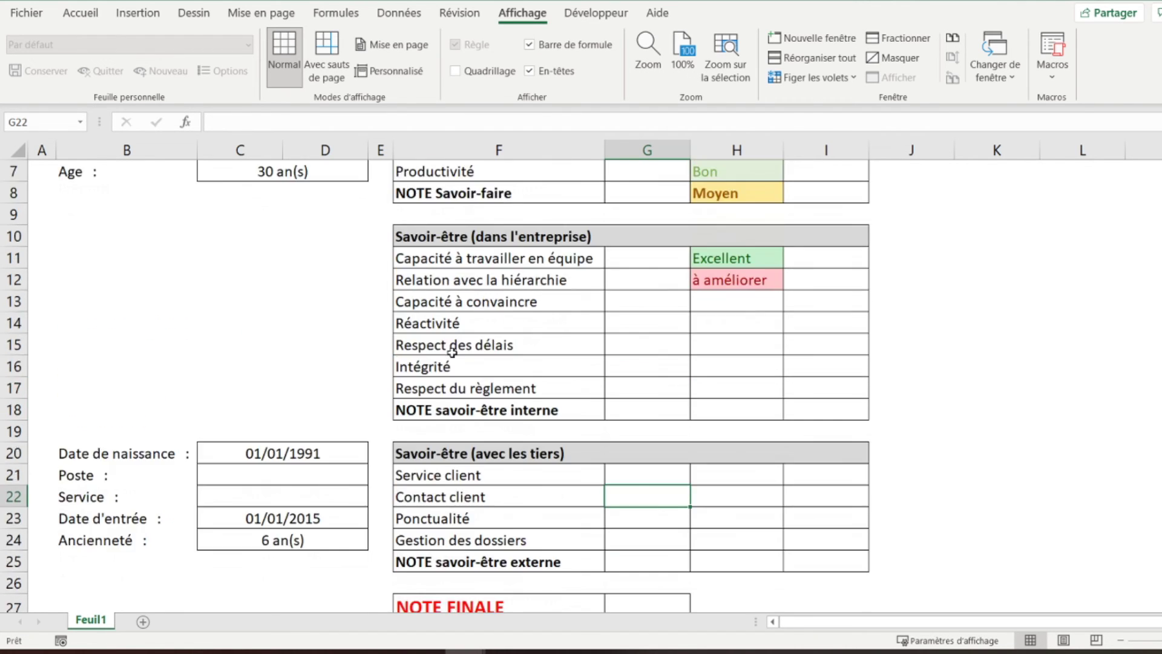
{"action": "left_click", "coordinate": [40, 168]}
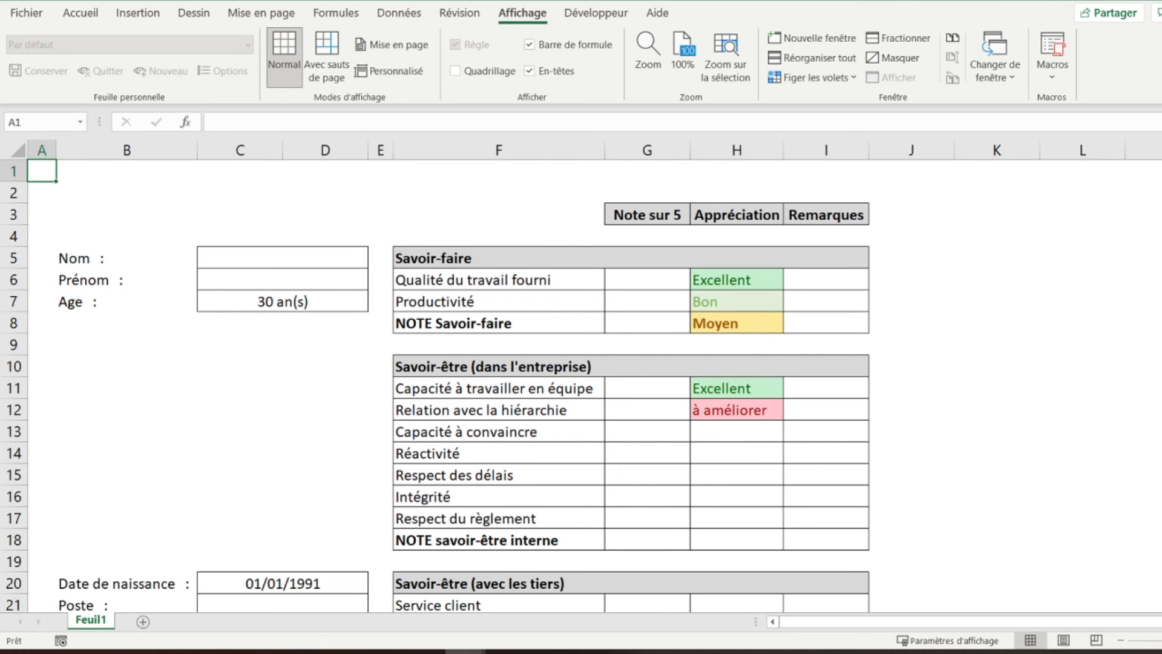
- Enter scores of 2 for Qualité du travail fourni and 5 for Productivité
{"action": "left_click", "coordinate": [659, 276]}
{"action": "type", "text": "2"}
{"action": "key", "text": "Return"}
{"action": "type", "text": "5"}
{"action": "key", "text": "Return"}
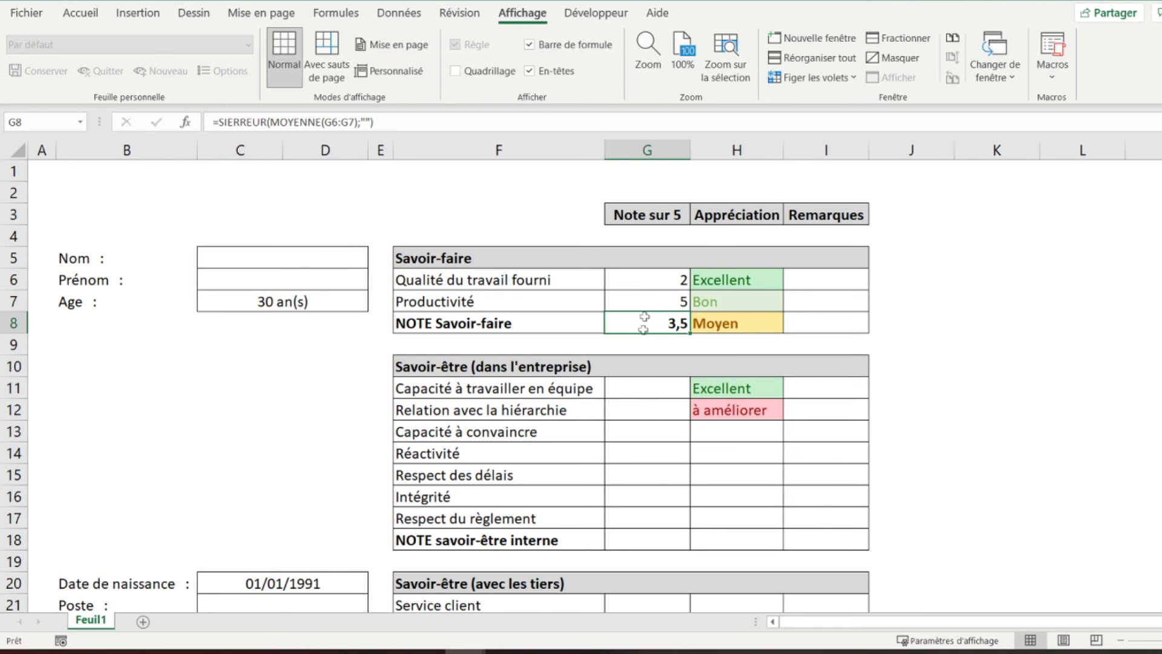
- Enter scores of 5 for Capacité à travailler en équipe and 1 for Relation avec la hiérarchie
{"action": "left_click", "coordinate": [649, 385]}
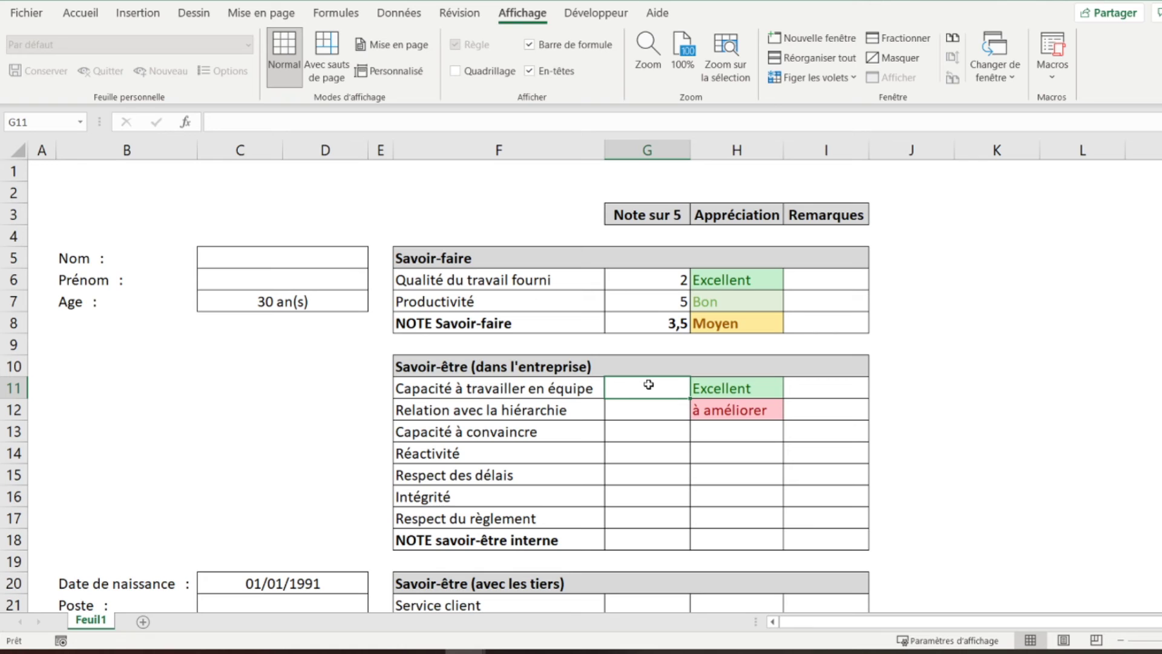
{"action": "type", "text": "5"}
{"action": "key", "text": "Return"}
{"action": "type", "text": "1"}
{"action": "key", "text": "Return"}
- Change the scores to 5 for Qualité du travail fourni and 4 for Productivité
{"action": "left_click", "coordinate": [664, 278]}
{"action": "type", "text": "5"}
{"action": "key", "text": "Return"}
{"action": "type", "text": "4"}
{"action": "key", "text": "Return"}
- Enter scores of 3 for Service client and 1 for Contact client, and return to cell A1
{"action": "scroll", "coordinate": [660, 279], "scroll_direction": "down", "scroll_amount": 3}
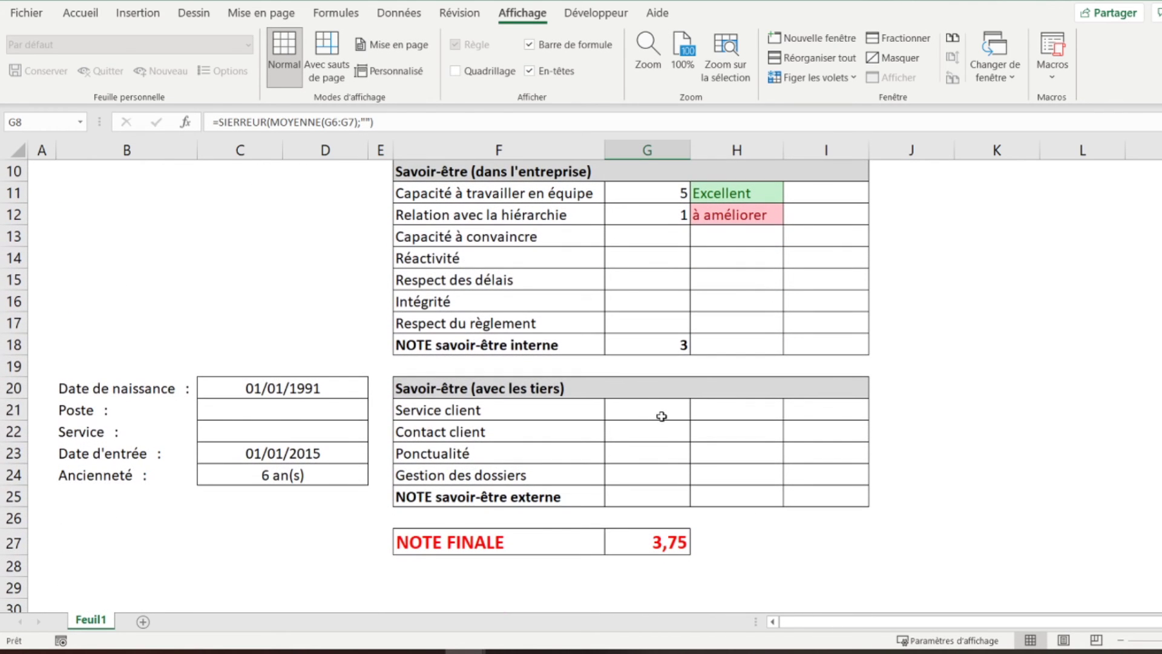
{"action": "left_click", "coordinate": [649, 409]}
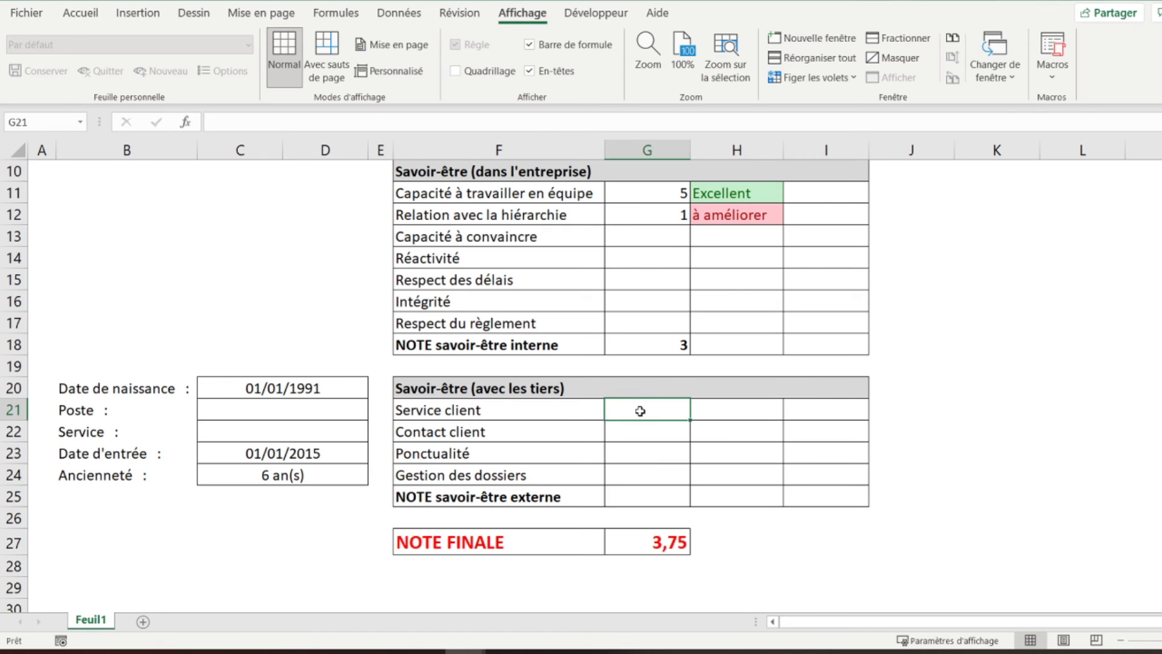
{"action": "type", "text": "3"}
{"action": "key", "text": "Return"}
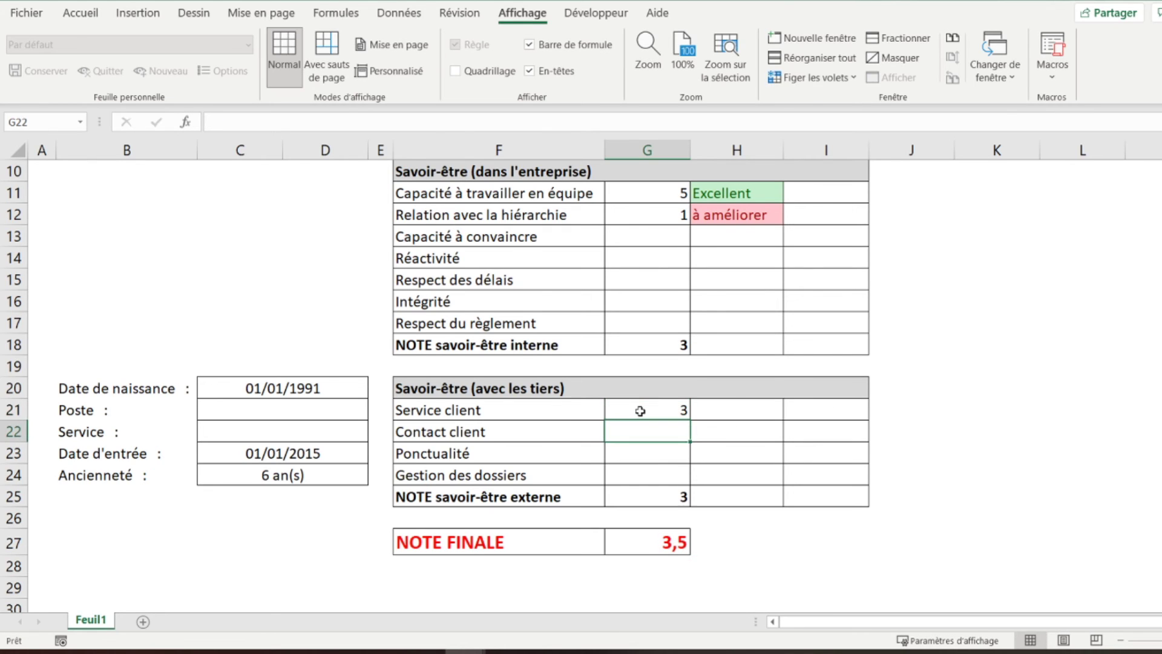
{"action": "type", "text": "1"}
{"action": "key", "text": "Return"}
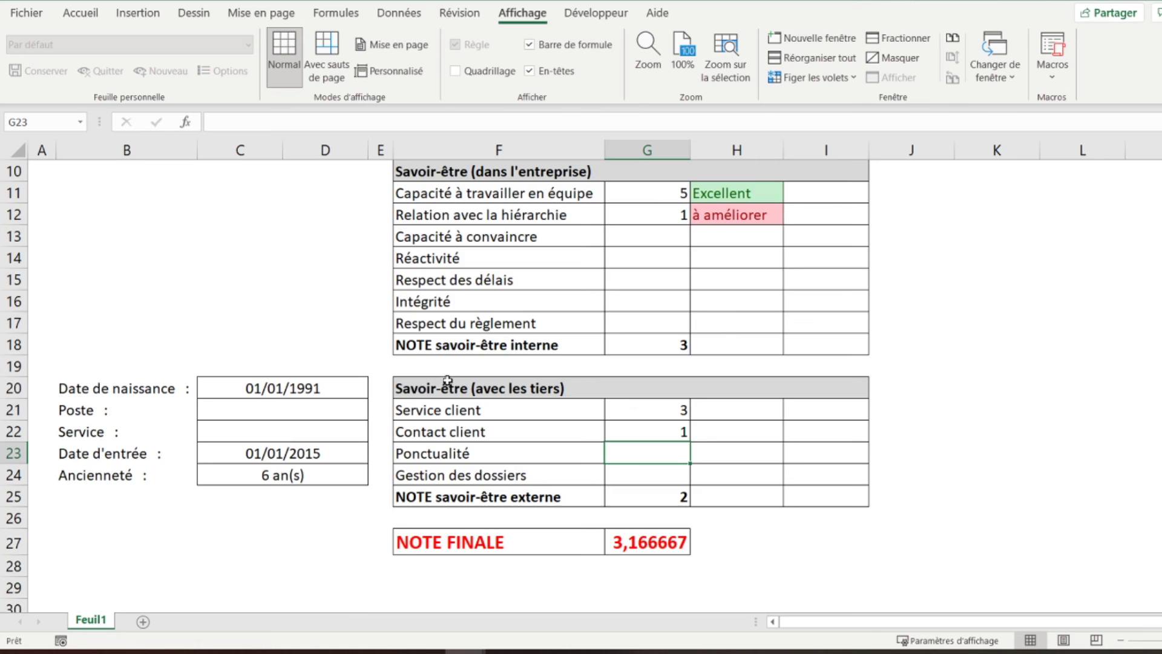
{"action": "scroll", "coordinate": [427, 371], "scroll_direction": "up", "scroll_amount": 3}
{"action": "left_click", "coordinate": [51, 169]}
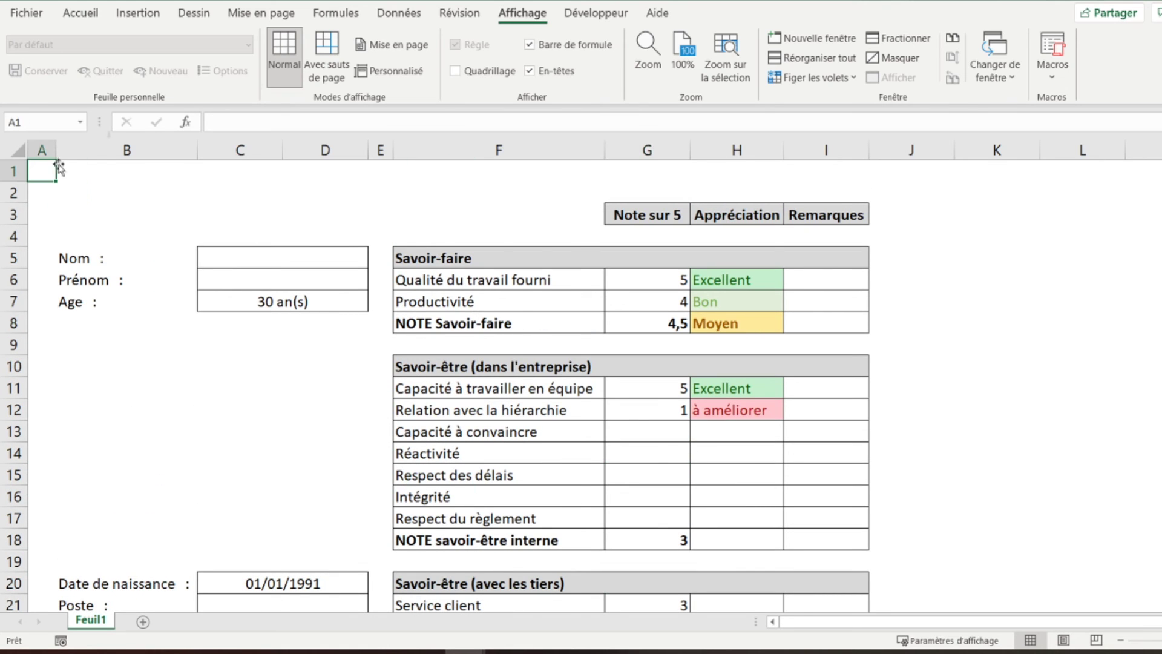
{"action": "left_click", "coordinate": [135, 15]}
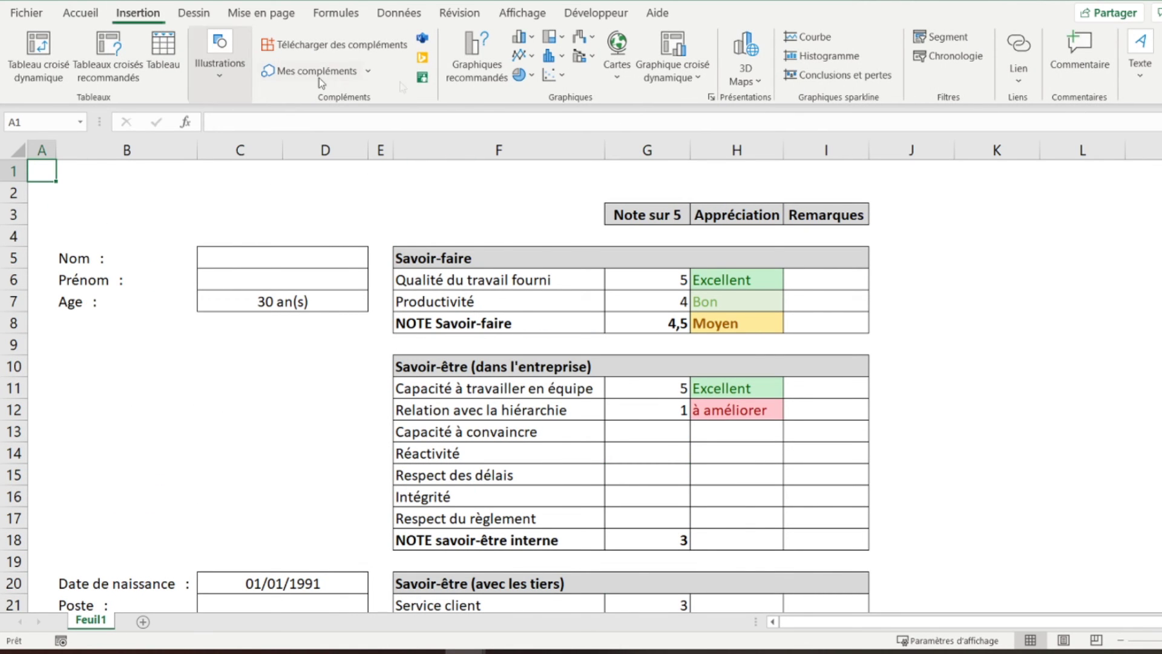
{"action": "left_click", "coordinate": [533, 40]}
{"action": "left_click", "coordinate": [553, 373]}
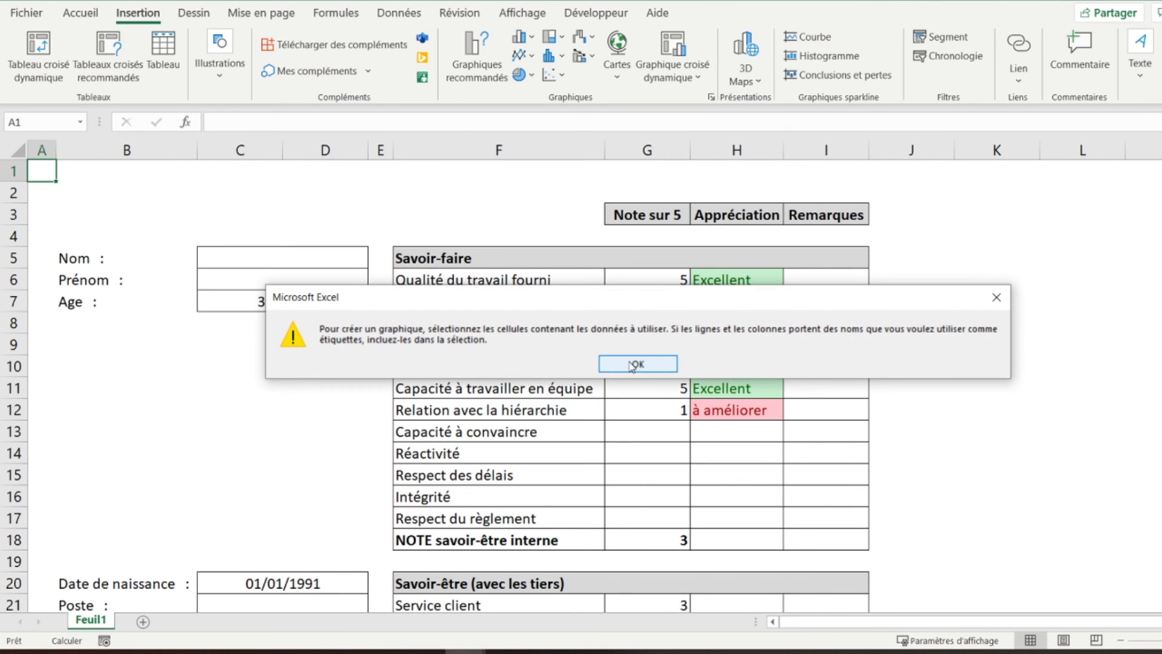
{"action": "left_click", "coordinate": [636, 363]}
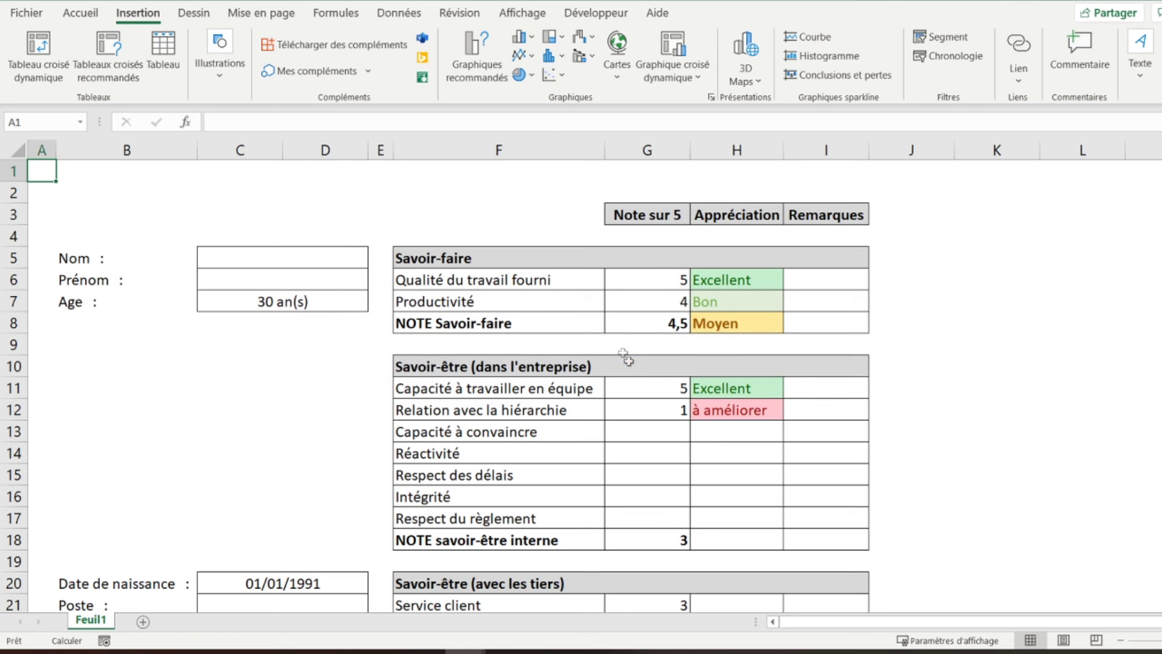
- Insert a Radar chart from the NOTE Savoir-faire label and score in F8:G8
{"action": "left_click_drag", "start_coordinate": [458, 322], "coordinate": [679, 322]}
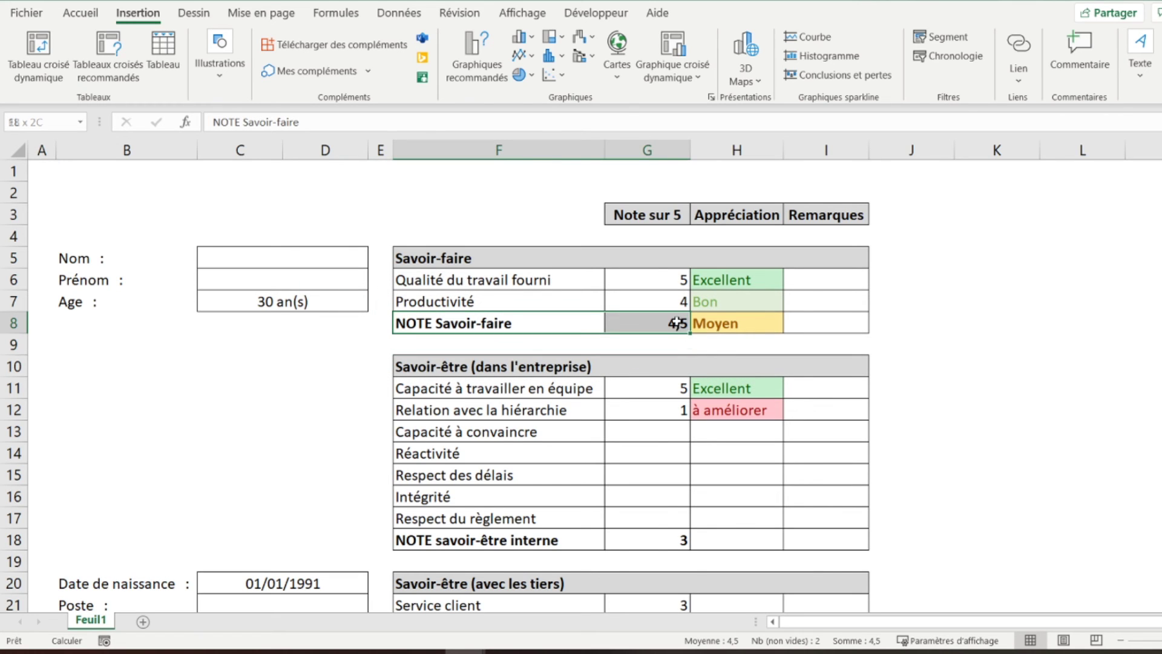
{"action": "left_click", "coordinate": [532, 45]}
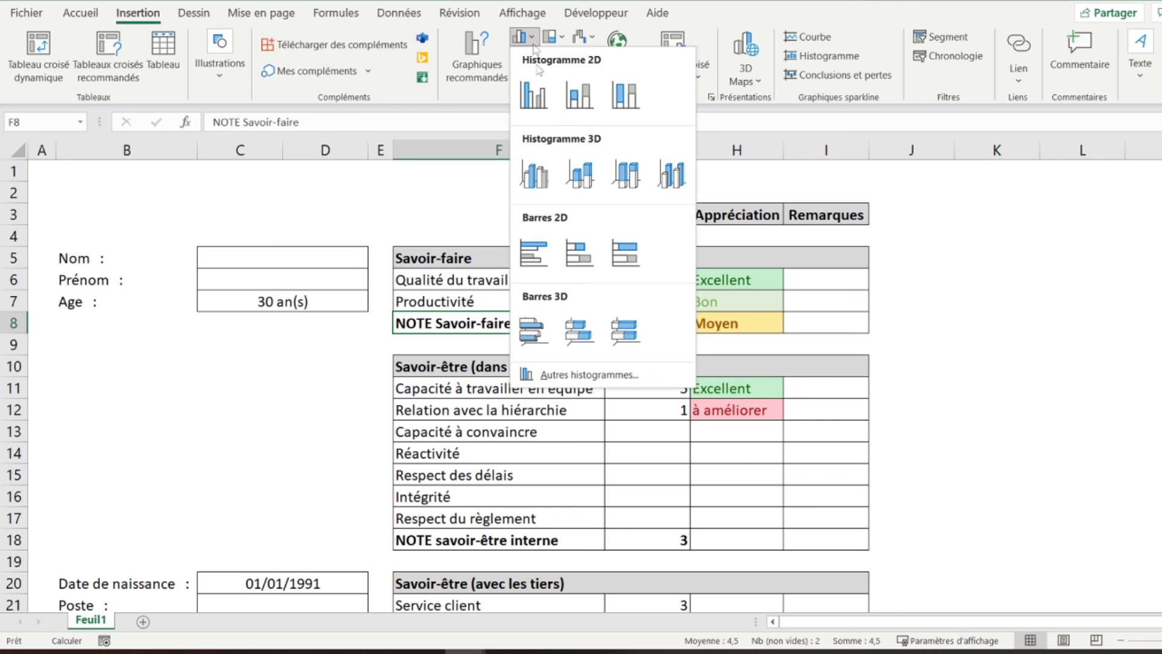
{"action": "left_click", "coordinate": [585, 373]}
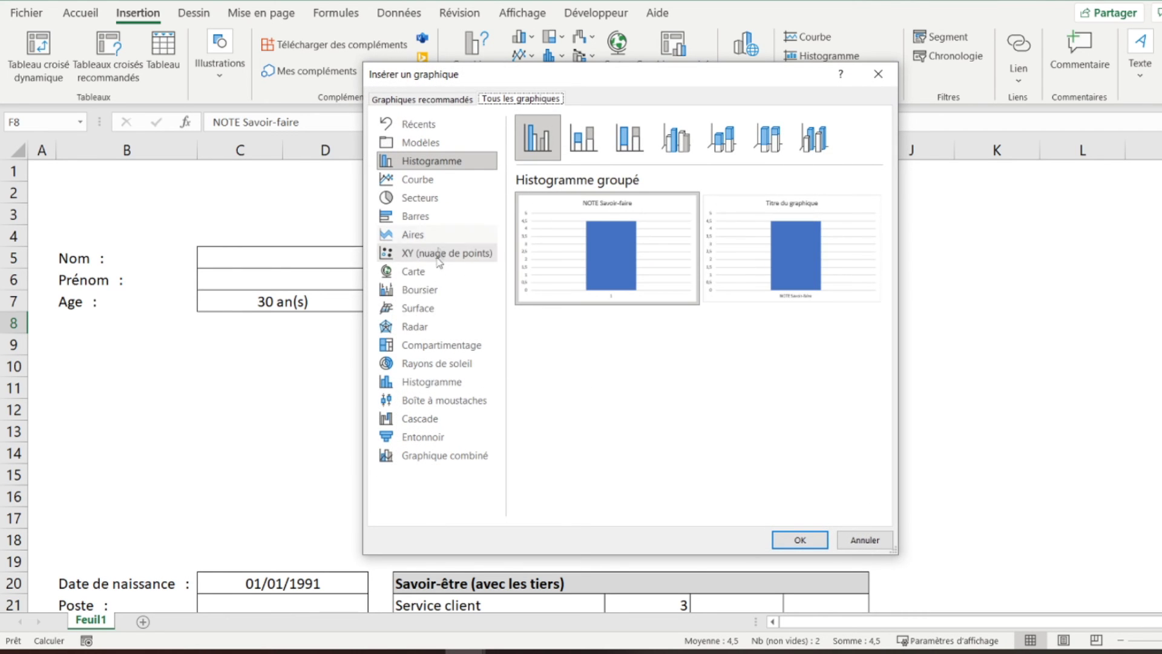
{"action": "left_click", "coordinate": [416, 327]}
{"action": "mouse_move", "coordinate": [619, 221]}
{"action": "left_click", "coordinate": [798, 539]}
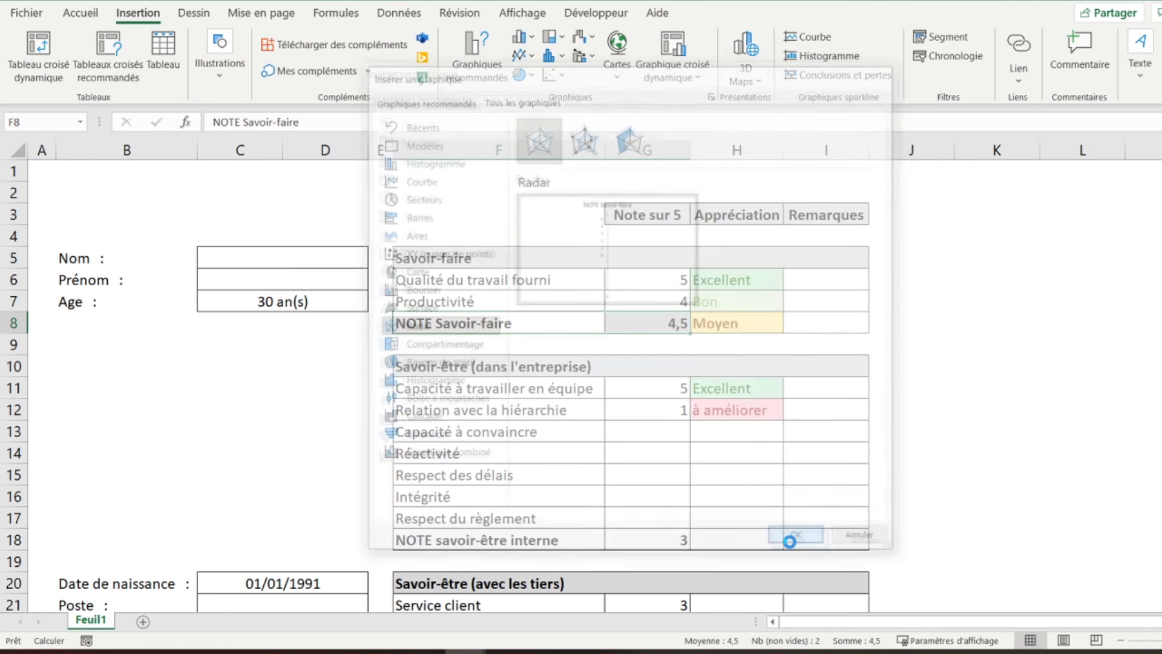
- Move and shrink the radar chart to fit the empty area between the Age and Date de naissance rows
{"action": "left_click_drag", "start_coordinate": [563, 240], "coordinate": [268, 242]}
{"action": "left_click_drag", "start_coordinate": [589, 547], "coordinate": [436, 507]}
{"action": "left_click_drag", "start_coordinate": [219, 258], "coordinate": [170, 315]}
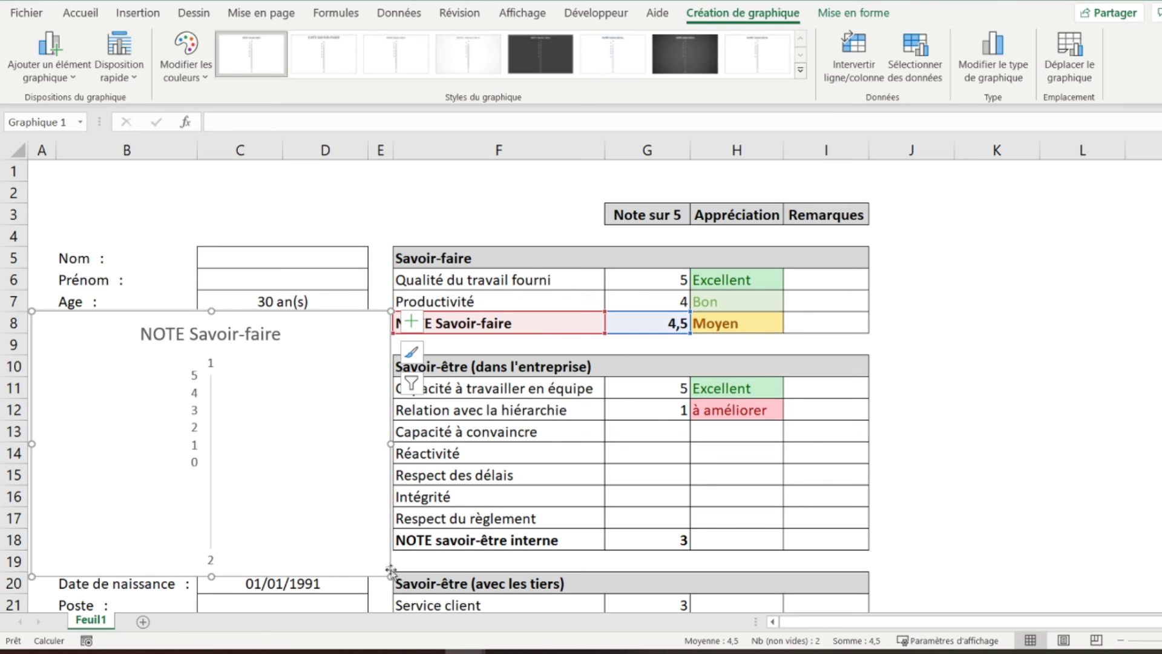
{"action": "left_click_drag", "start_coordinate": [389, 577], "coordinate": [358, 544]}
{"action": "left_click_drag", "start_coordinate": [367, 560], "coordinate": [375, 560]}
{"action": "left_click_drag", "start_coordinate": [251, 317], "coordinate": [260, 319]}
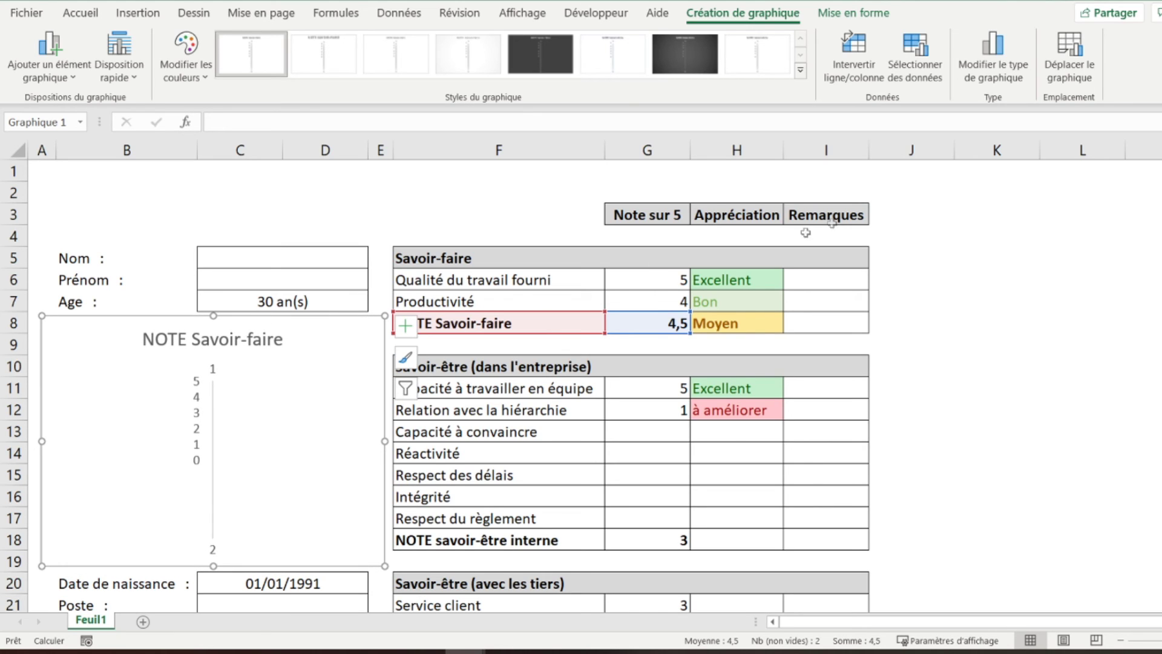
- Reselect the radar chart's source data, starting with the NOTE Savoir-faire label and score in F8:G8
{"action": "left_click", "coordinate": [916, 71]}
{"action": "left_click", "coordinate": [449, 273]}
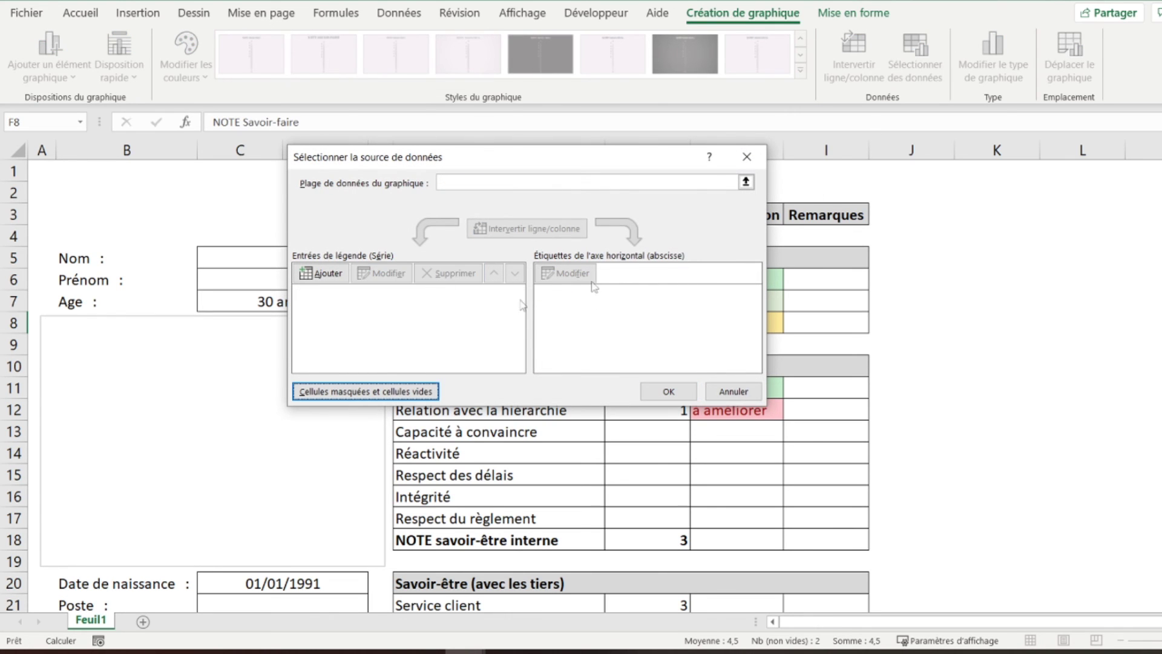
{"action": "left_click", "coordinate": [481, 184]}
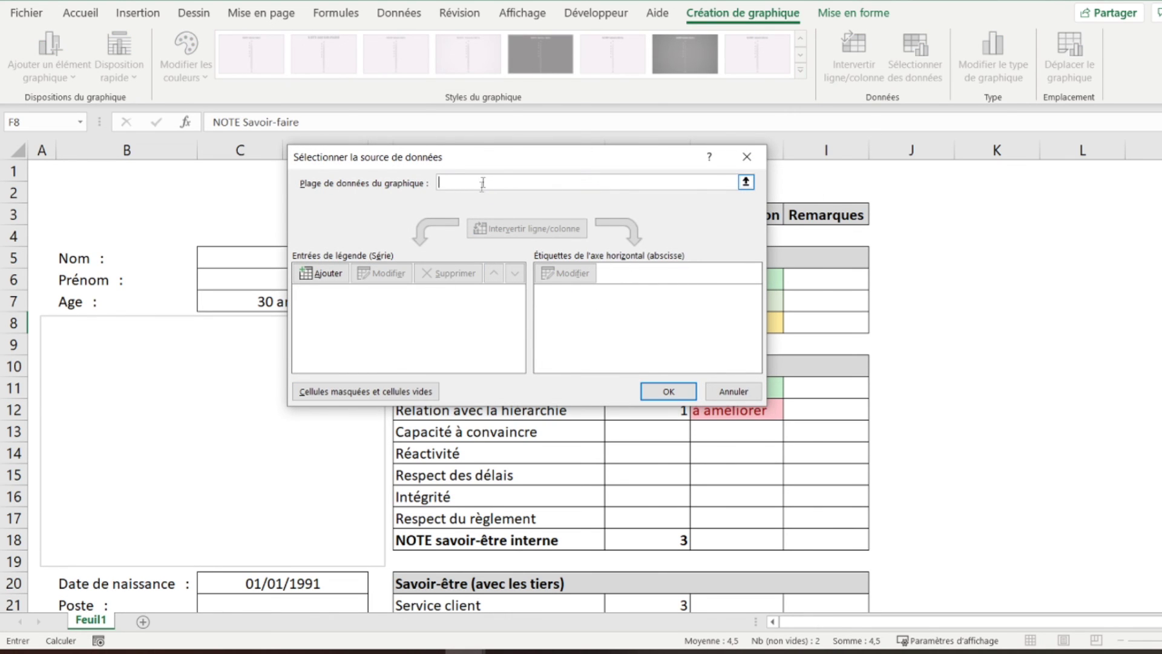
{"action": "left_click_drag", "start_coordinate": [481, 165], "coordinate": [906, 73]}
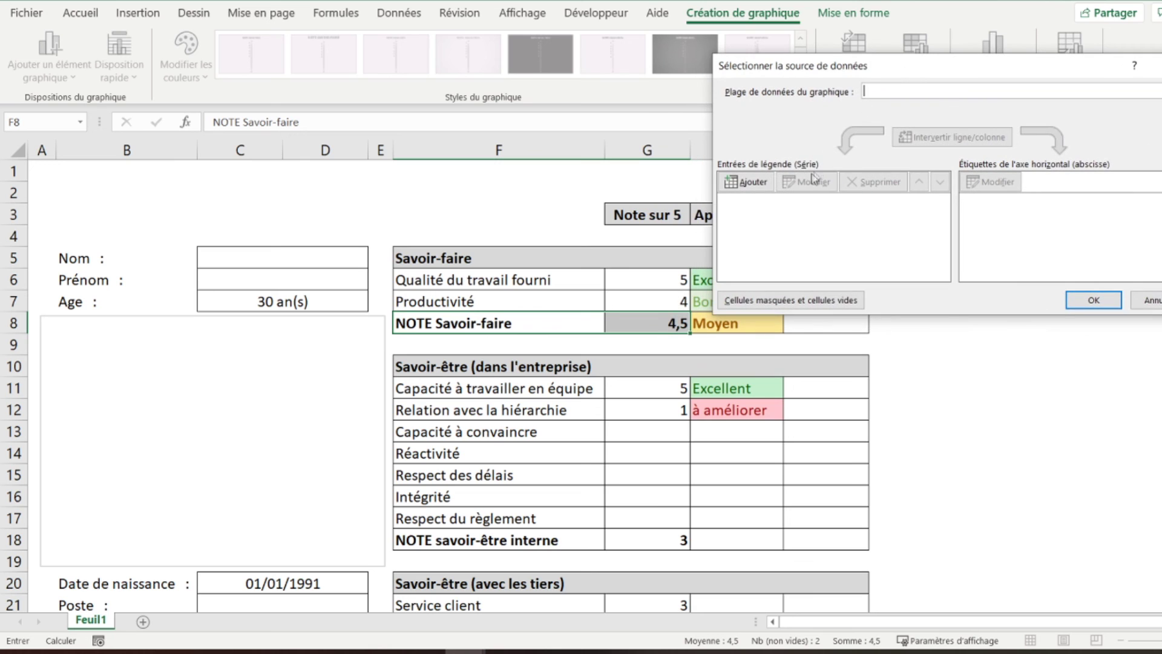
{"action": "left_click_drag", "start_coordinate": [523, 325], "coordinate": [616, 322]}
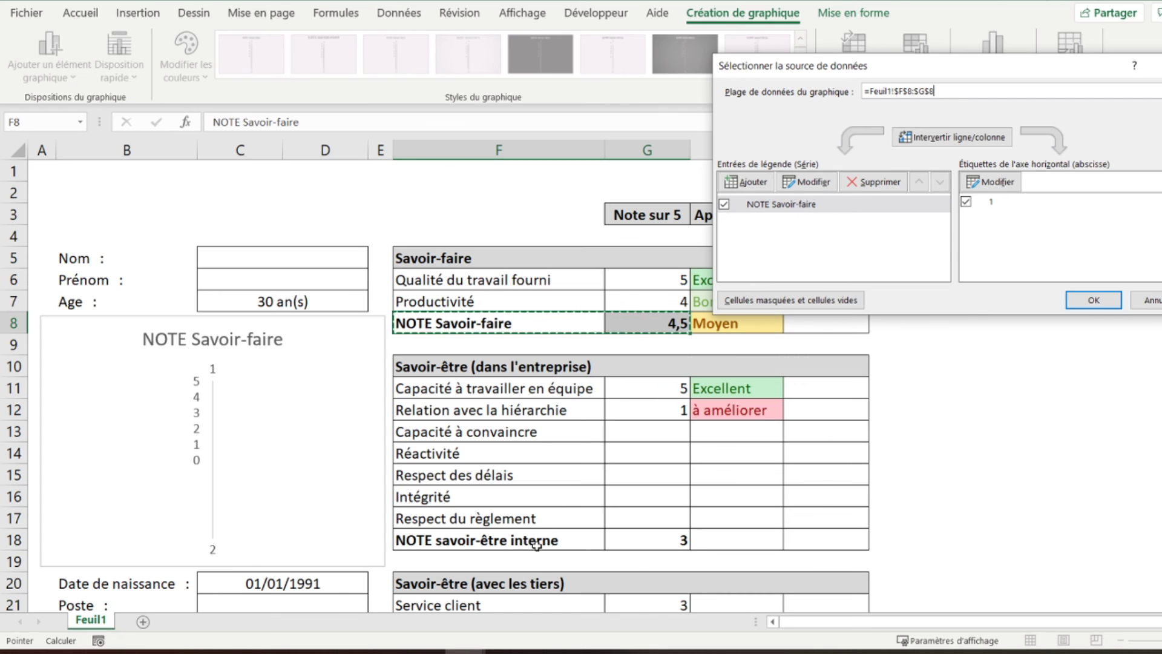
- Add the NOTE savoir-être interne cells F18:G18 and the NOTE savoir-être externe cells F25:G25 to the chart's data range
{"action": "left_click_drag", "start_coordinate": [536, 544], "coordinate": [614, 543], "text": "ctrl"}
{"action": "scroll", "coordinate": [581, 460], "scroll_direction": "down", "scroll_amount": 3}
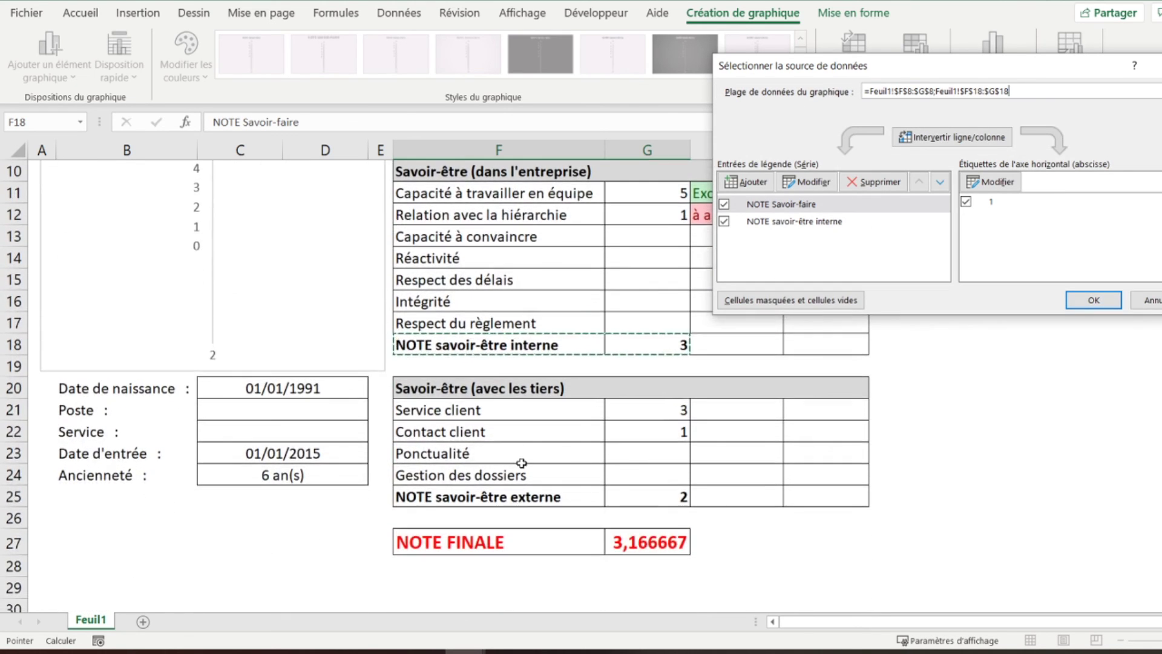
{"action": "scroll", "coordinate": [549, 441], "scroll_direction": "up", "scroll_amount": 2}
{"action": "scroll", "coordinate": [549, 441], "scroll_direction": "down", "scroll_amount": 2}
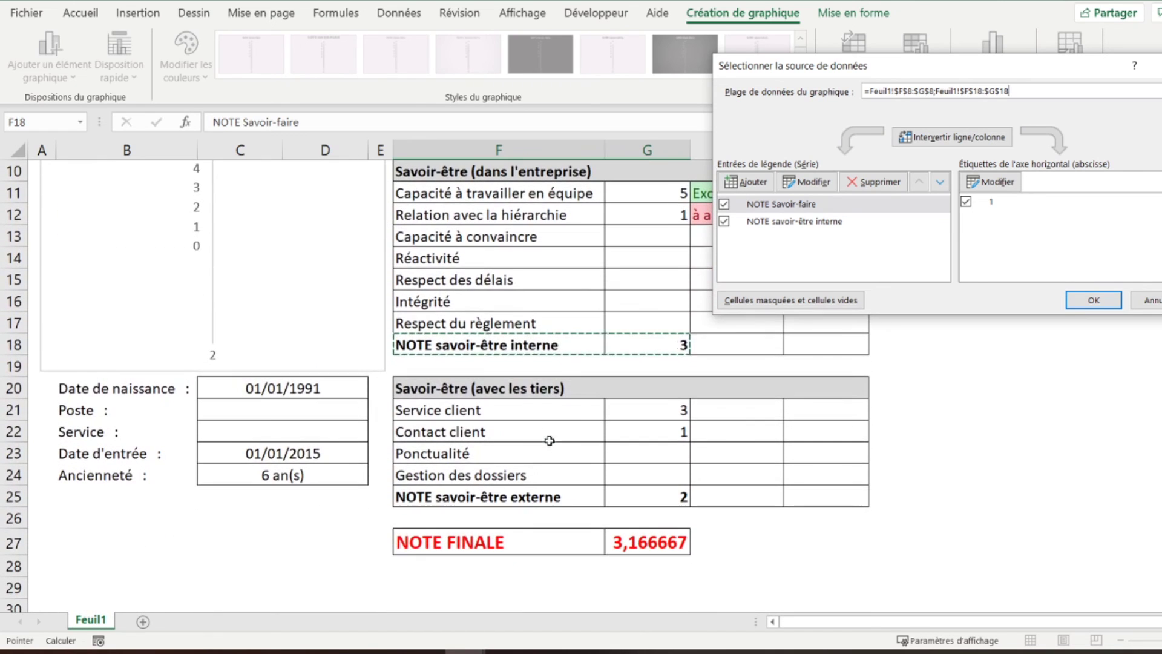
{"action": "left_click_drag", "start_coordinate": [526, 497], "coordinate": [613, 498], "text": "ctrl"}
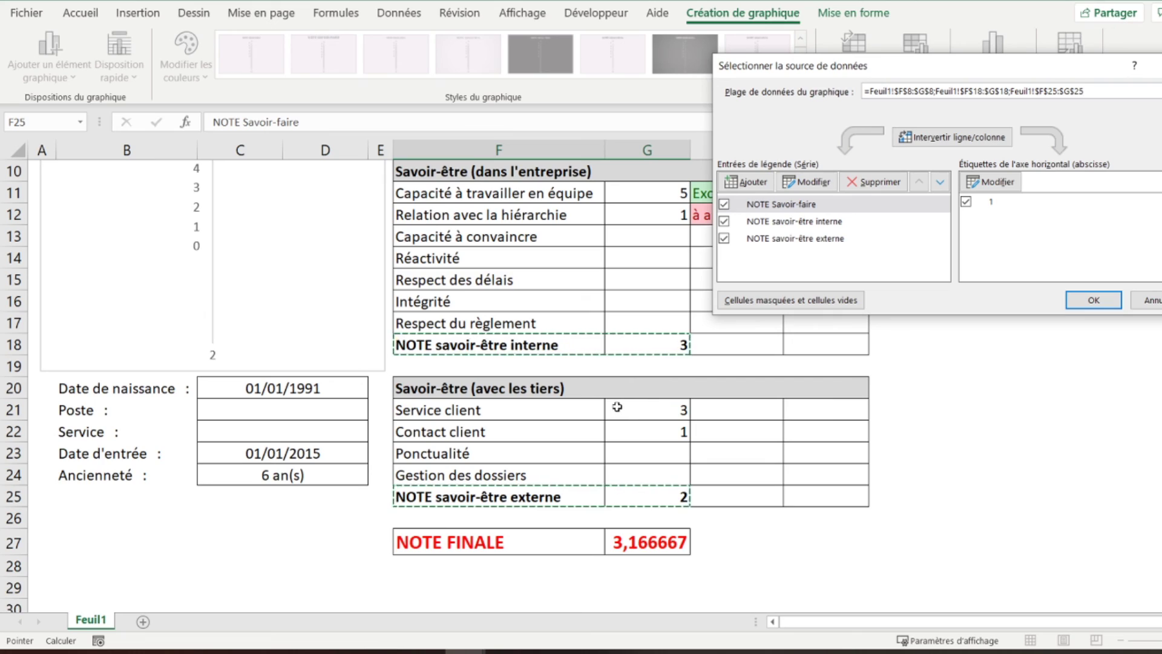
{"action": "scroll", "coordinate": [616, 407], "scroll_direction": "up", "scroll_amount": 3}
{"action": "scroll", "coordinate": [617, 407], "scroll_direction": "down", "scroll_amount": 3}
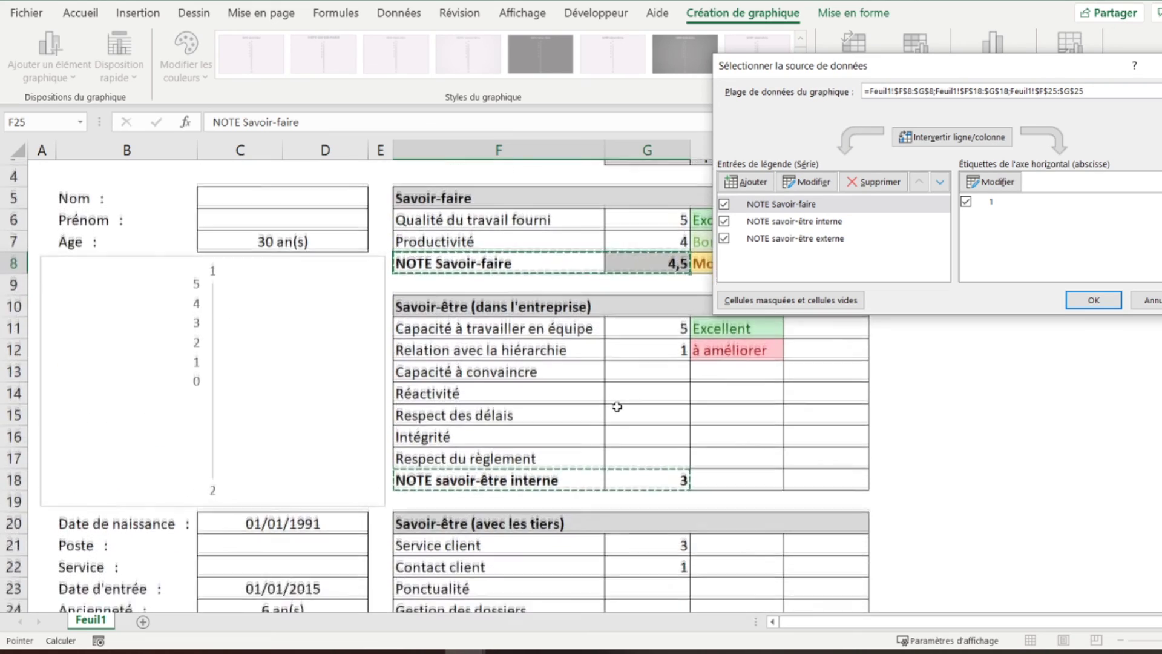
{"action": "scroll", "coordinate": [617, 406], "scroll_direction": "up", "scroll_amount": 3}
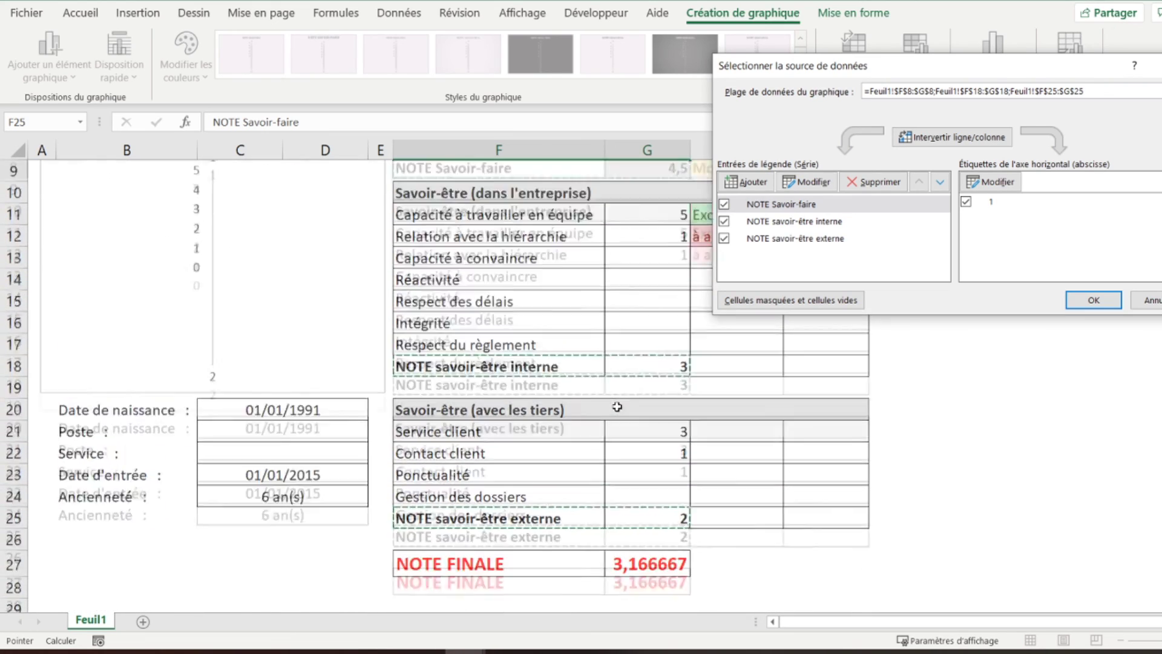
{"action": "left_click", "coordinate": [1093, 300]}
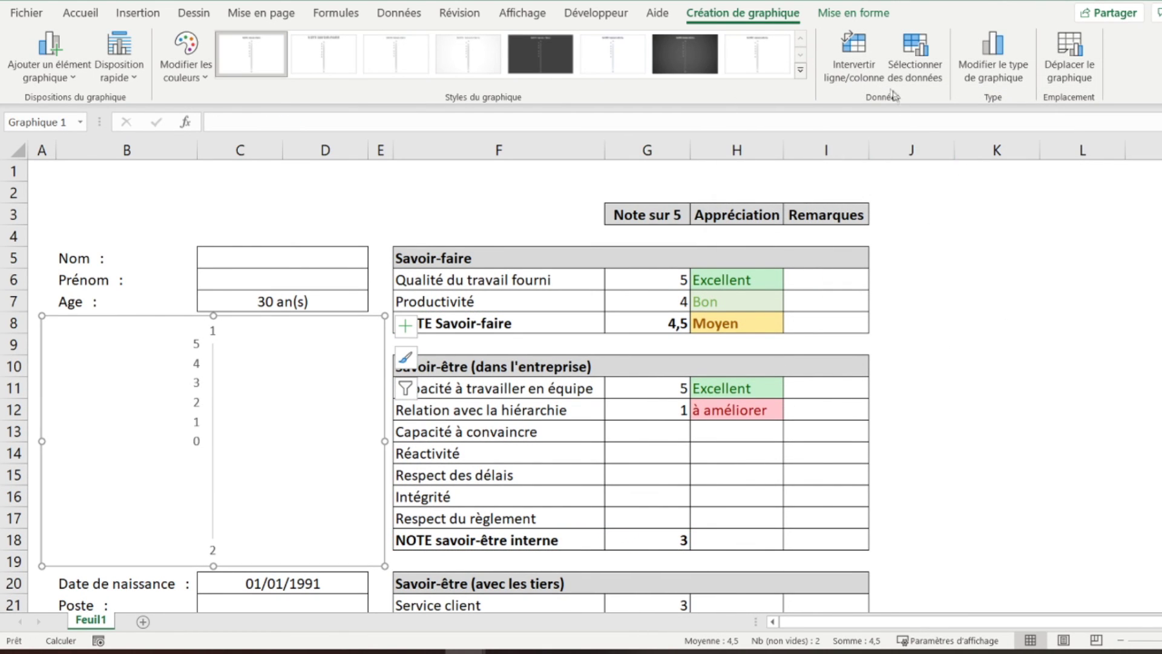
- Switch the radar chart's rows and columns so the three section notes become the axis categories of one series
{"action": "left_click", "coordinate": [914, 61]}
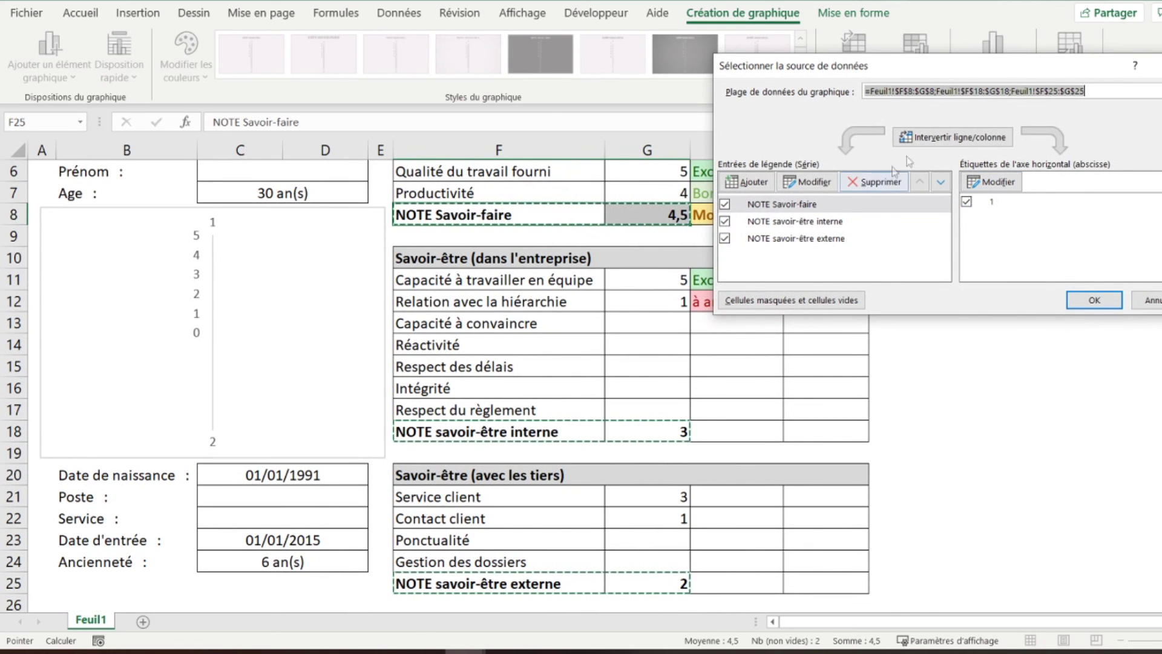
{"action": "left_click", "coordinate": [954, 137]}
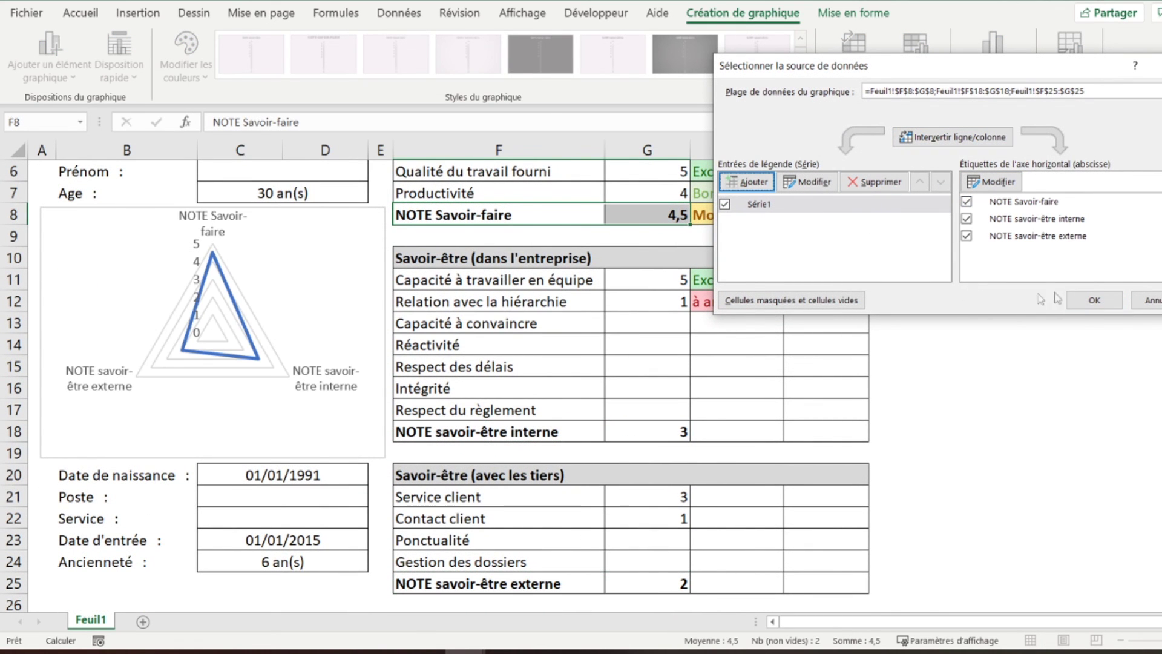
{"action": "left_click", "coordinate": [1095, 299]}
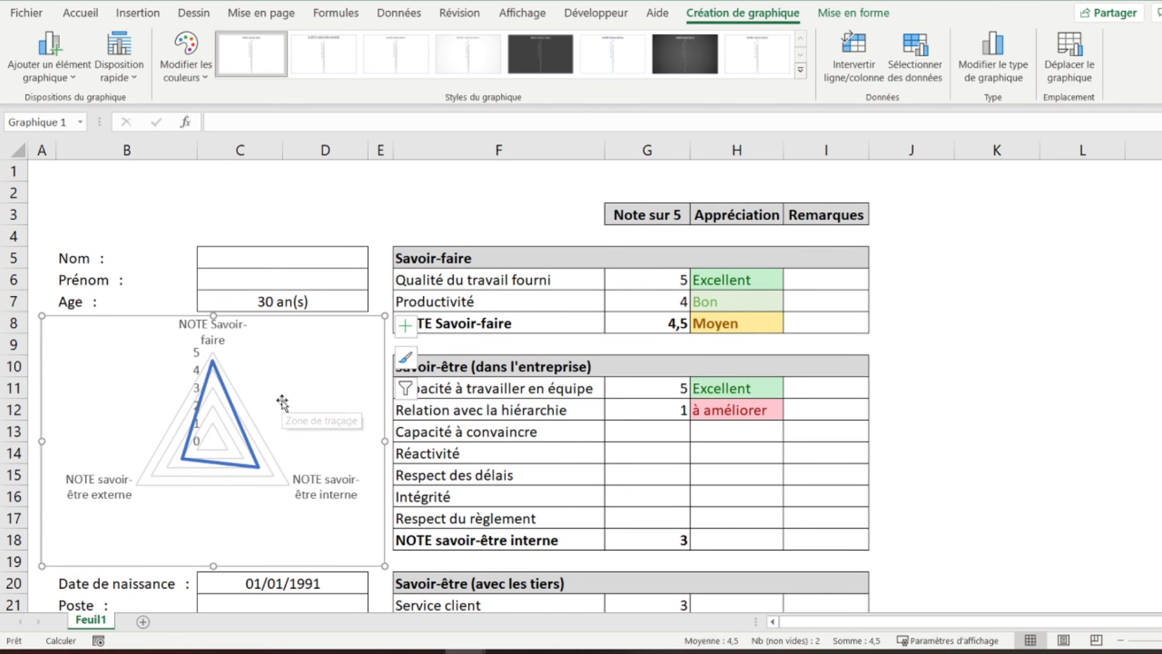
- Hide the radar chart's 0 to 5 axis value labels while keeping the category labels and gridlines
{"action": "scroll", "coordinate": [283, 403], "scroll_direction": "down", "scroll_amount": 1}
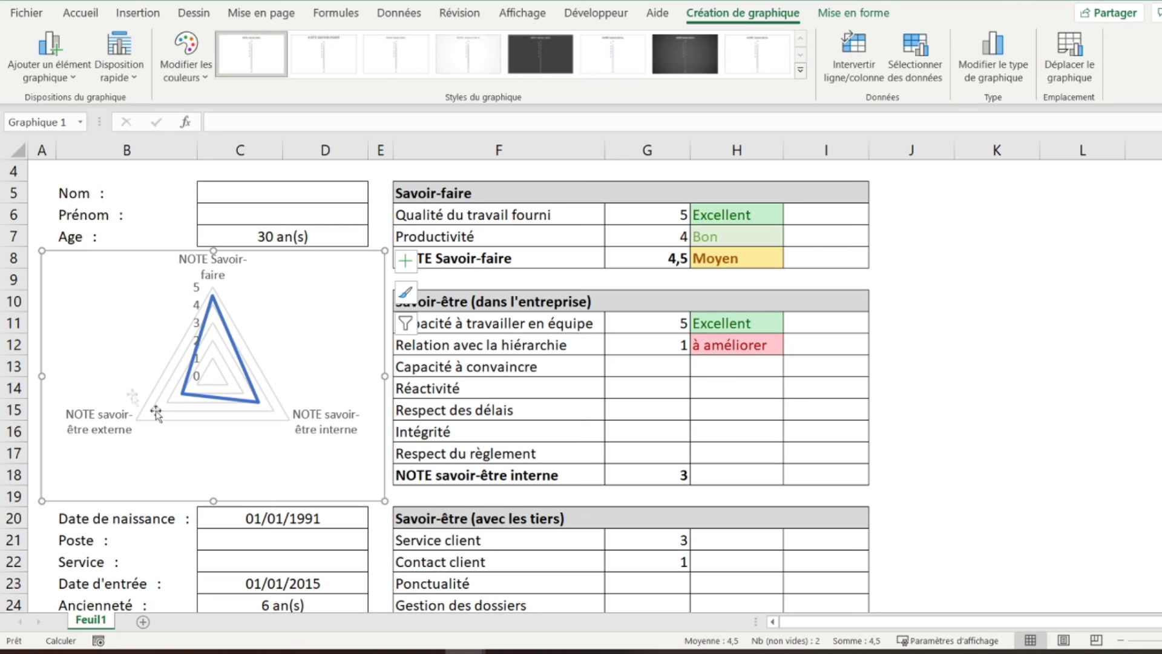
{"action": "left_click", "coordinate": [406, 260]}
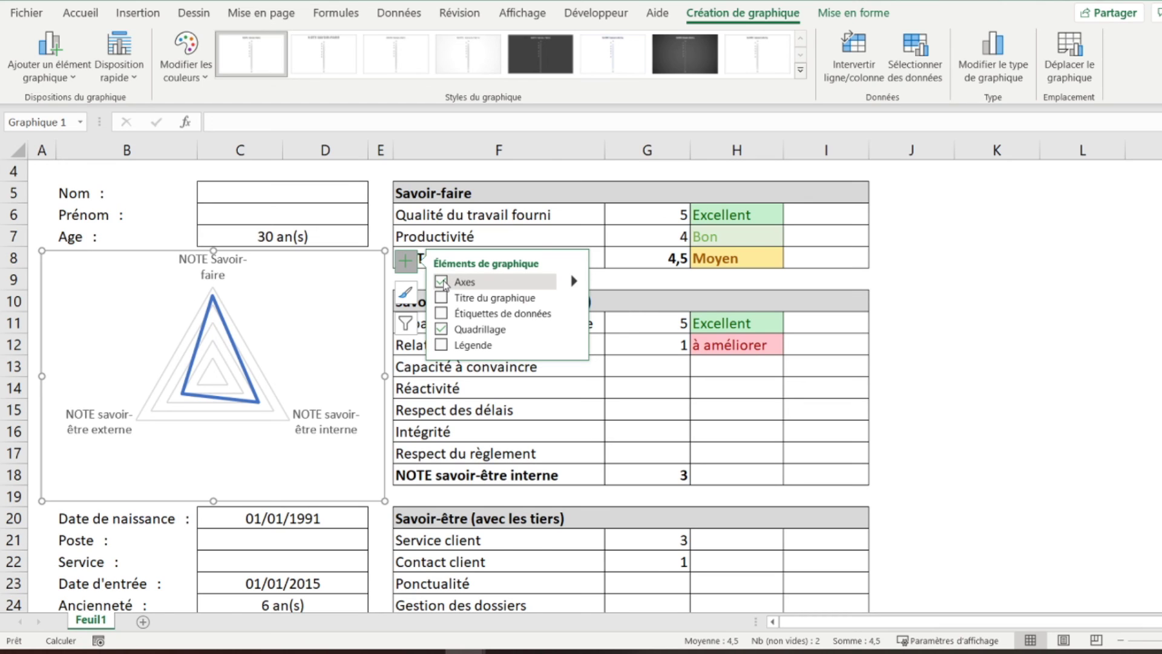
{"action": "left_click", "coordinate": [442, 328]}
{"action": "left_click", "coordinate": [440, 331]}
{"action": "left_click", "coordinate": [441, 331]}
{"action": "left_click", "coordinate": [441, 330]}
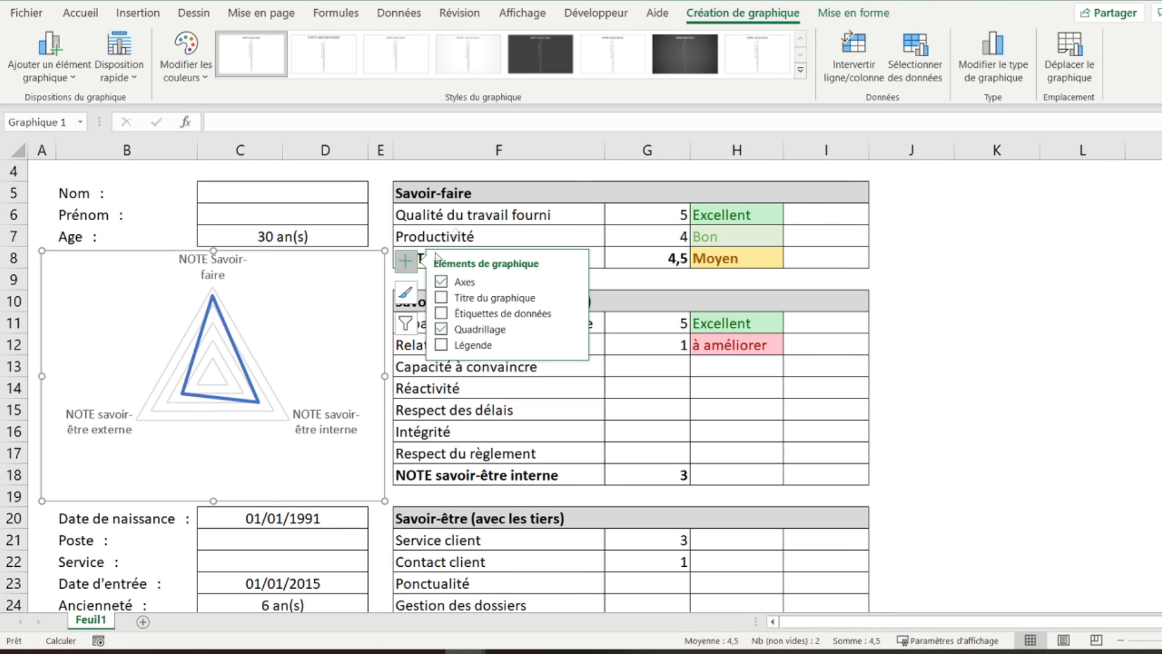
- Remove the outline around the radar chart area and deselect the chart
{"action": "right_click", "coordinate": [351, 250]}
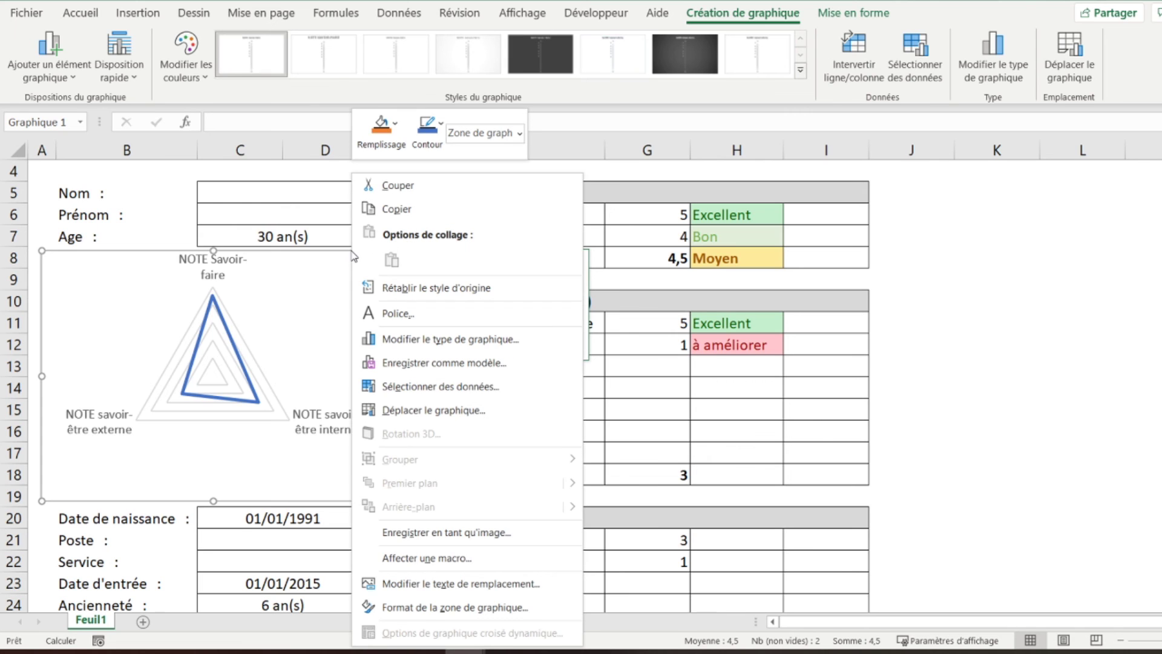
{"action": "left_click", "coordinate": [431, 143]}
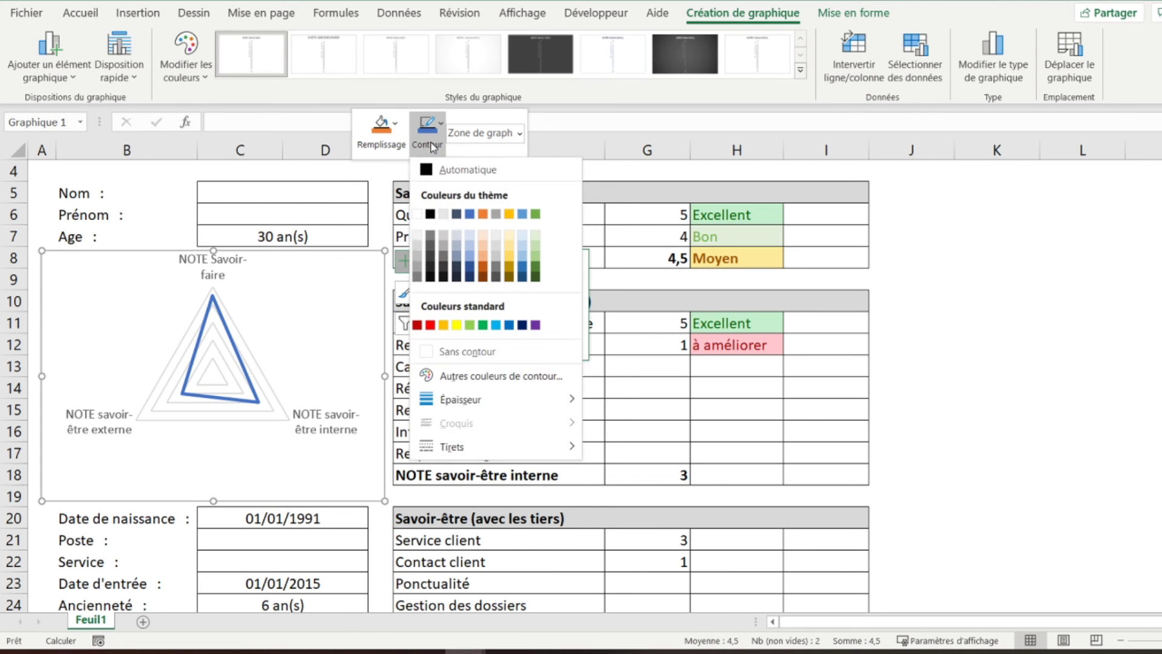
{"action": "left_click", "coordinate": [466, 352]}
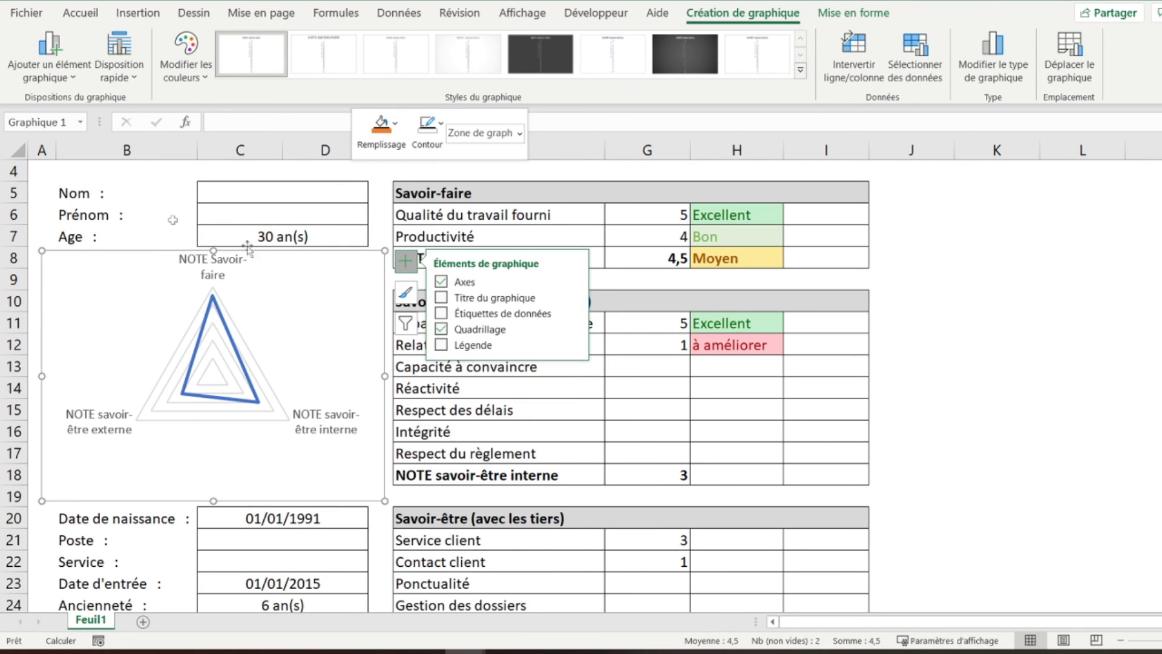
{"action": "left_click", "coordinate": [68, 166]}
{"action": "scroll", "coordinate": [331, 357], "scroll_direction": "up", "scroll_amount": 1}
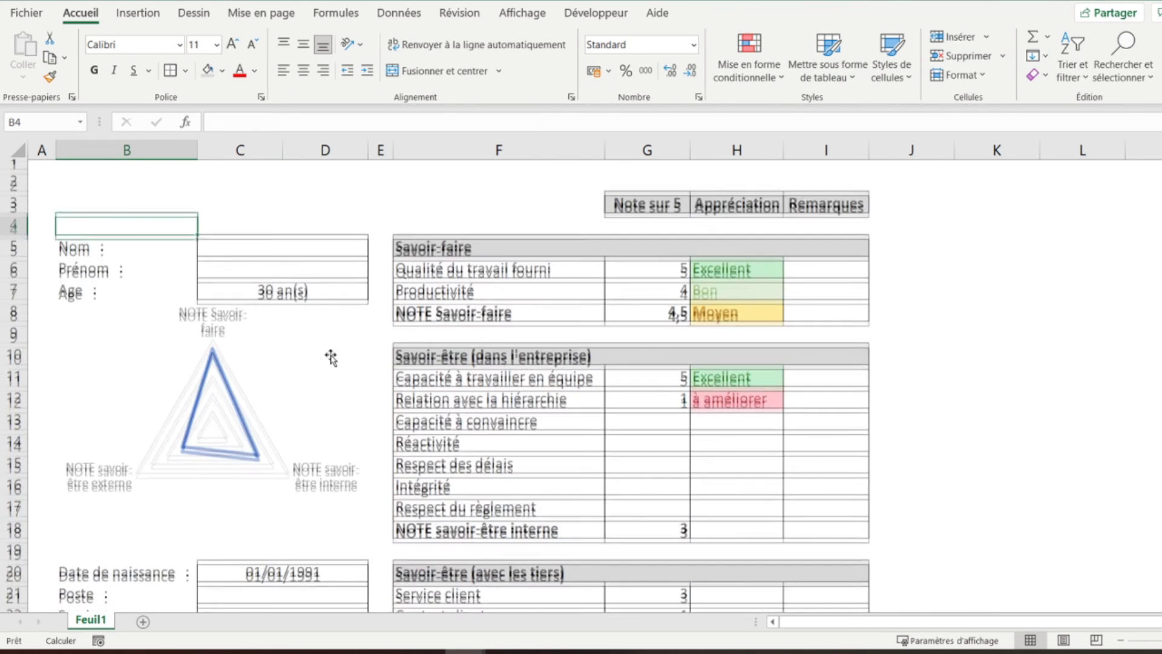
{"action": "scroll", "coordinate": [306, 350], "scroll_direction": "down", "scroll_amount": 1}
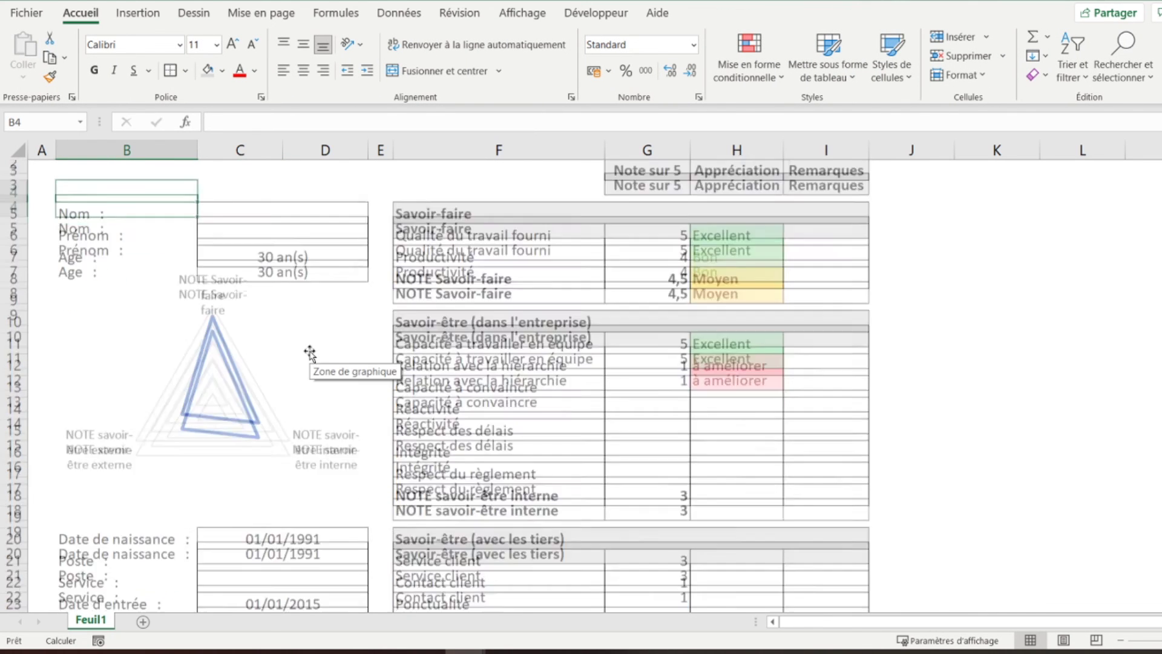
- Nudge the radar chart slightly down and to the right below the Age row, and return to cell A1
{"action": "left_click", "coordinate": [137, 293]}
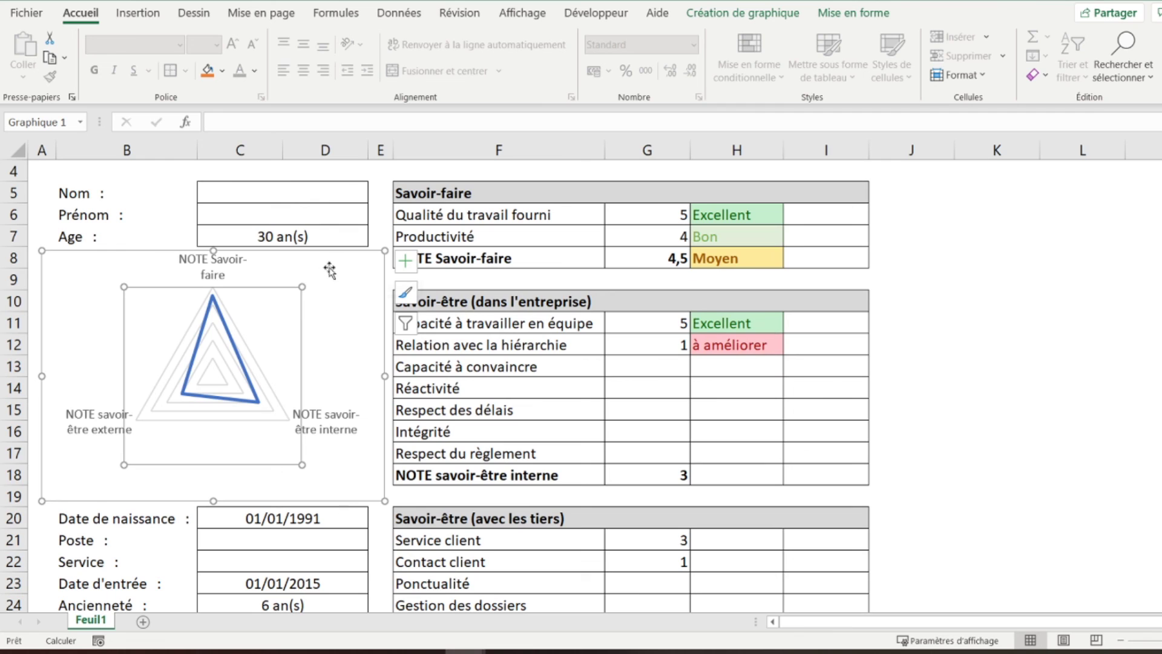
{"action": "left_click_drag", "start_coordinate": [328, 267], "coordinate": [330, 269]}
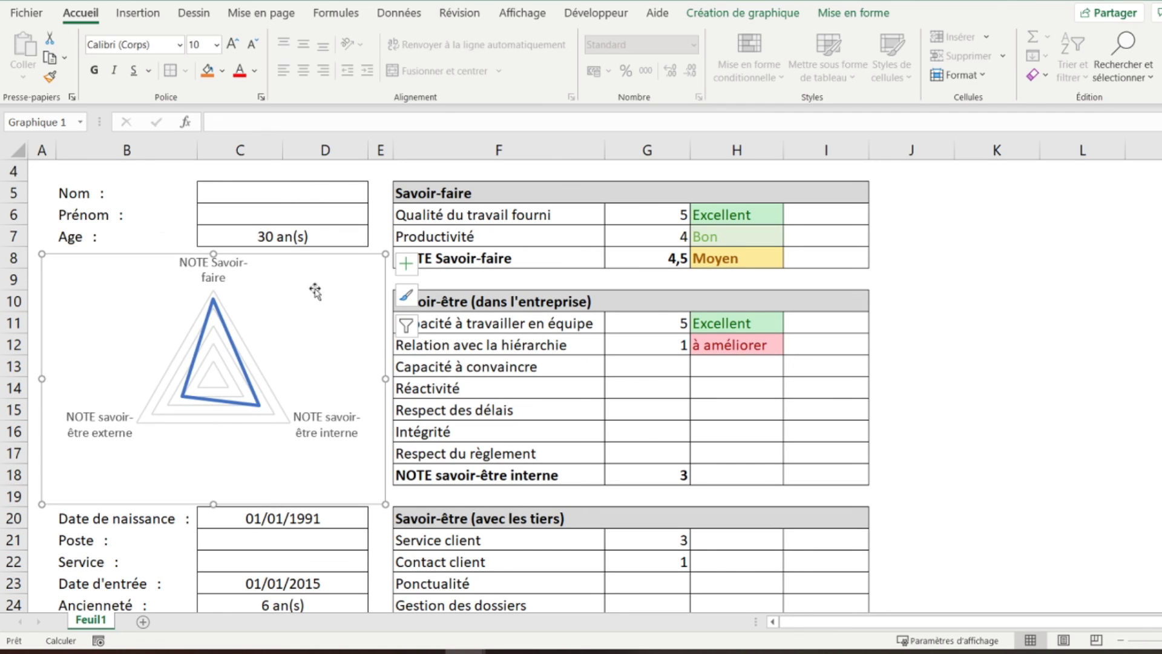
{"action": "left_click", "coordinate": [154, 218]}
{"action": "scroll", "coordinate": [150, 203], "scroll_direction": "up", "scroll_amount": 1}
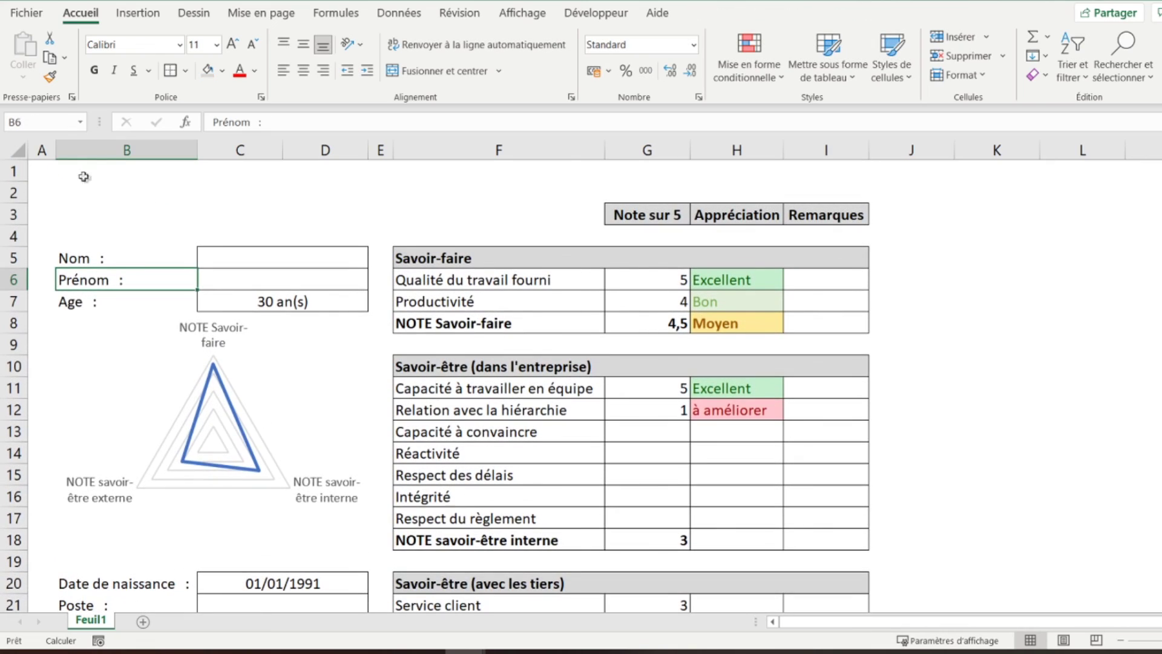
{"action": "left_click", "coordinate": [46, 171]}
- Centre the scores horizontally in G6:G8, G11:G18, G21:G25 and the NOTE FINALE cell G27
{"action": "scroll", "coordinate": [527, 303], "scroll_direction": "down", "scroll_amount": 4}
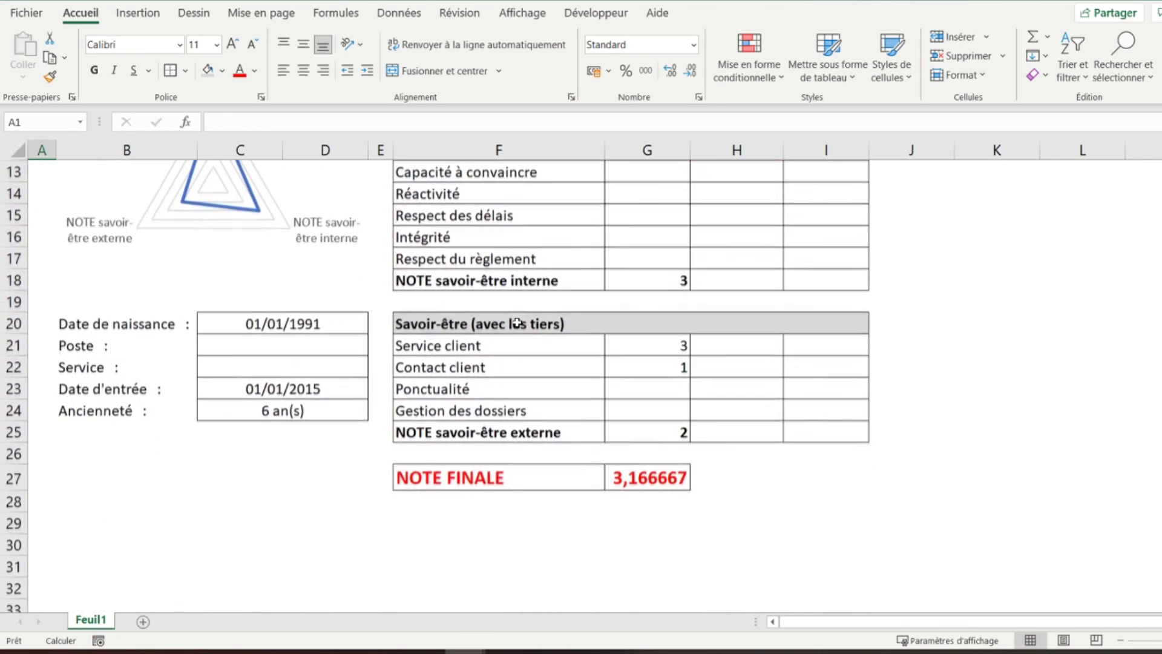
{"action": "scroll", "coordinate": [518, 323], "scroll_direction": "up", "scroll_amount": 4}
{"action": "left_click_drag", "start_coordinate": [644, 279], "coordinate": [639, 324]}
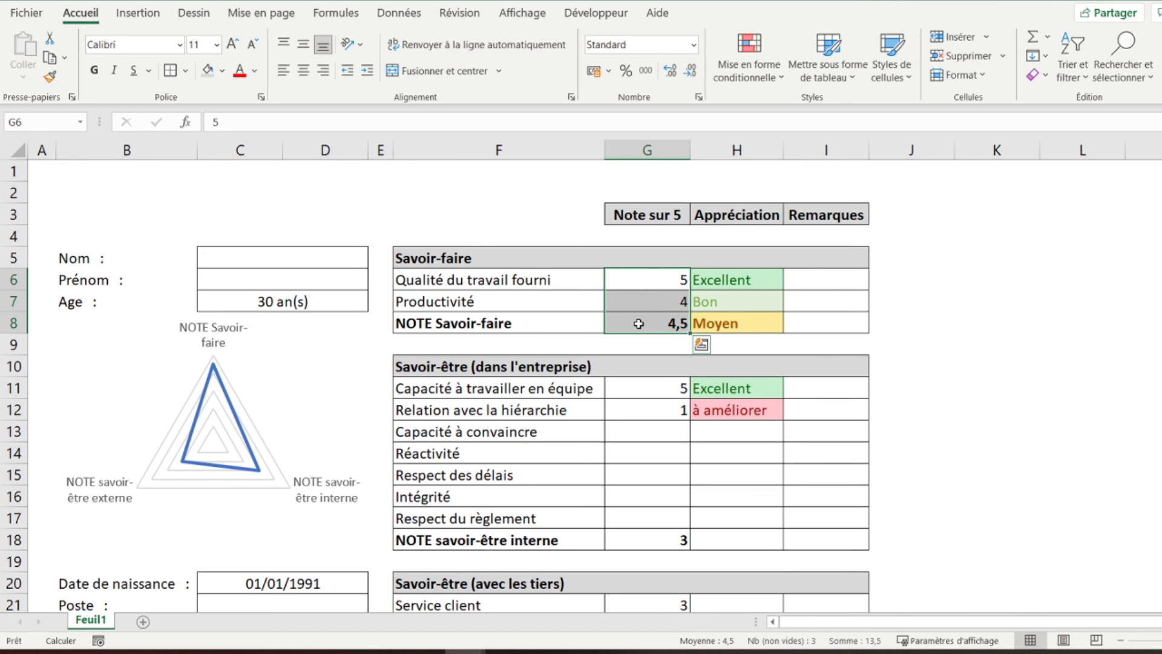
{"action": "scroll", "coordinate": [638, 324], "scroll_direction": "down", "scroll_amount": 2}
{"action": "left_click_drag", "start_coordinate": [647, 254], "coordinate": [647, 402]}
{"action": "left_click_drag", "start_coordinate": [641, 469], "coordinate": [643, 560]}
{"action": "left_click", "coordinate": [625, 601], "text": "ctrl"}
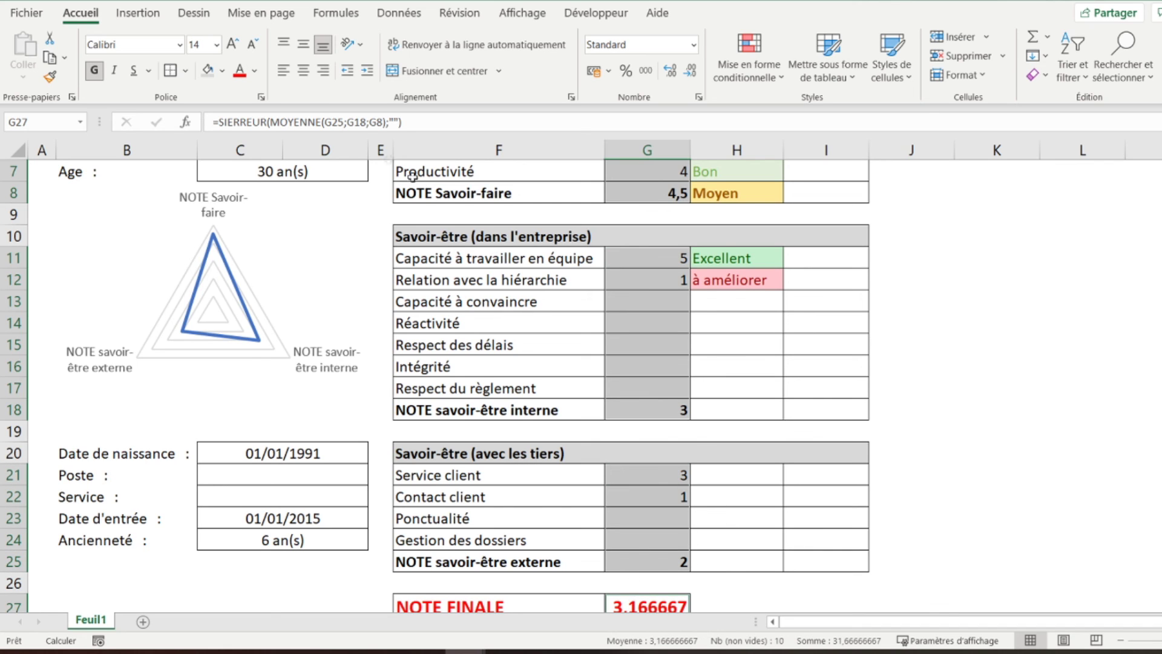
{"action": "scroll", "coordinate": [303, 70], "scroll_direction": "down", "scroll_amount": 3}
{"action": "left_click", "coordinate": [303, 70]}
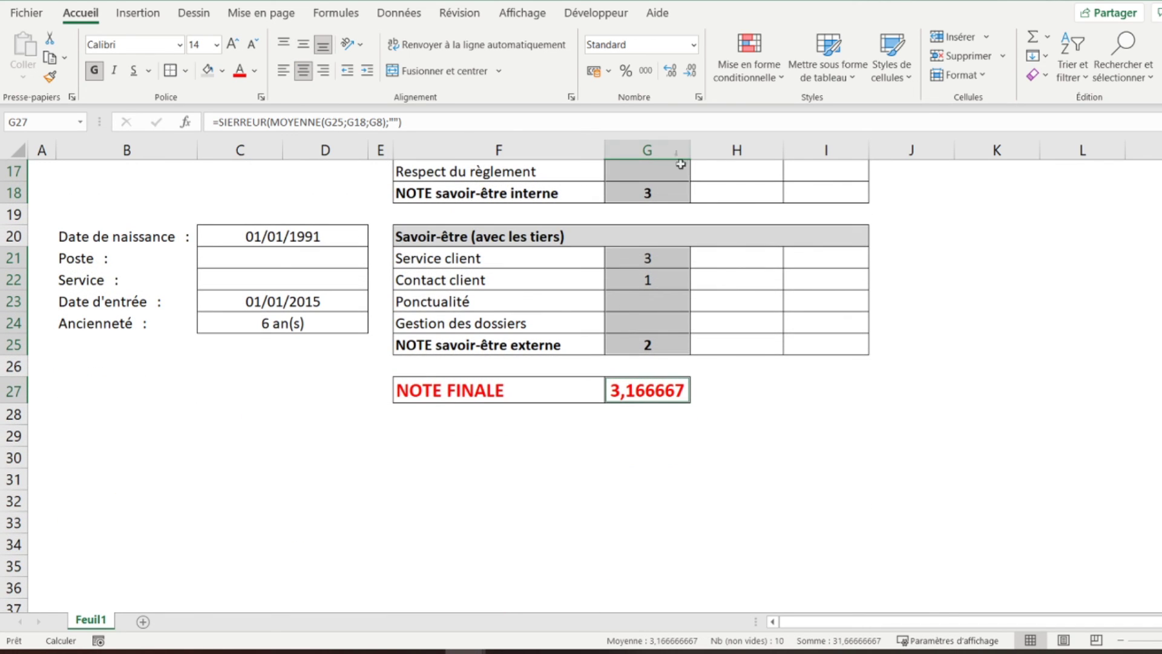
- Format all the selected scores to one decimal place and return to cell A1
{"action": "left_click", "coordinate": [689, 71]}
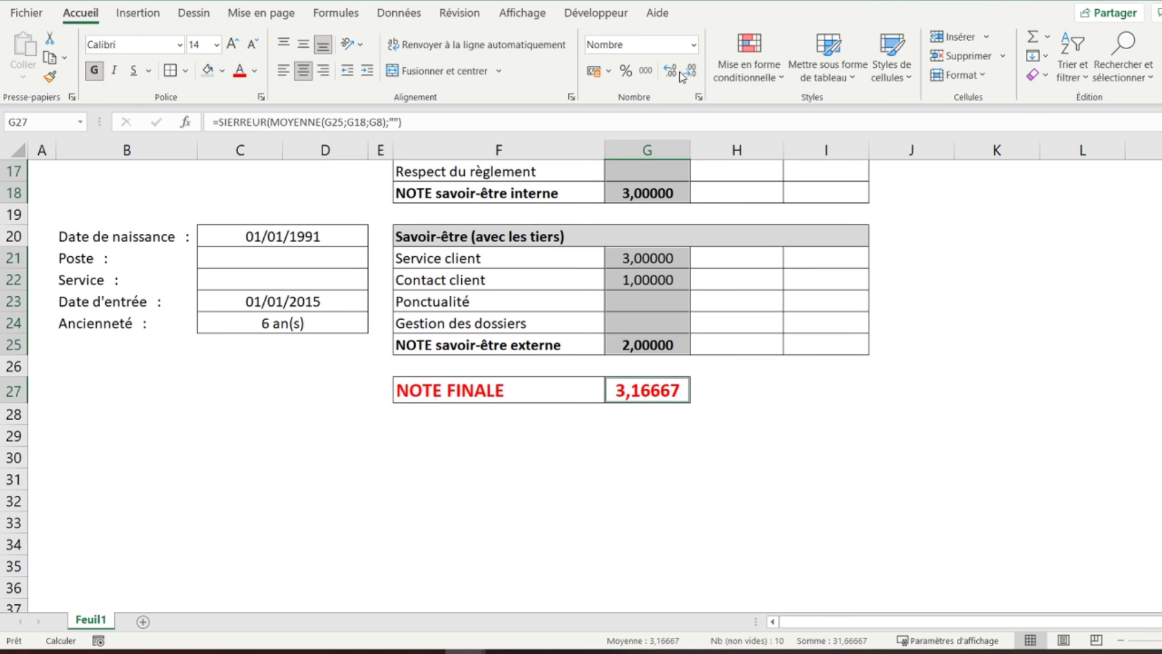
{"action": "left_click", "coordinate": [685, 73]}
{"action": "left_click", "coordinate": [684, 74]}
{"action": "left_click", "coordinate": [683, 74]}
{"action": "left_click", "coordinate": [682, 74]}
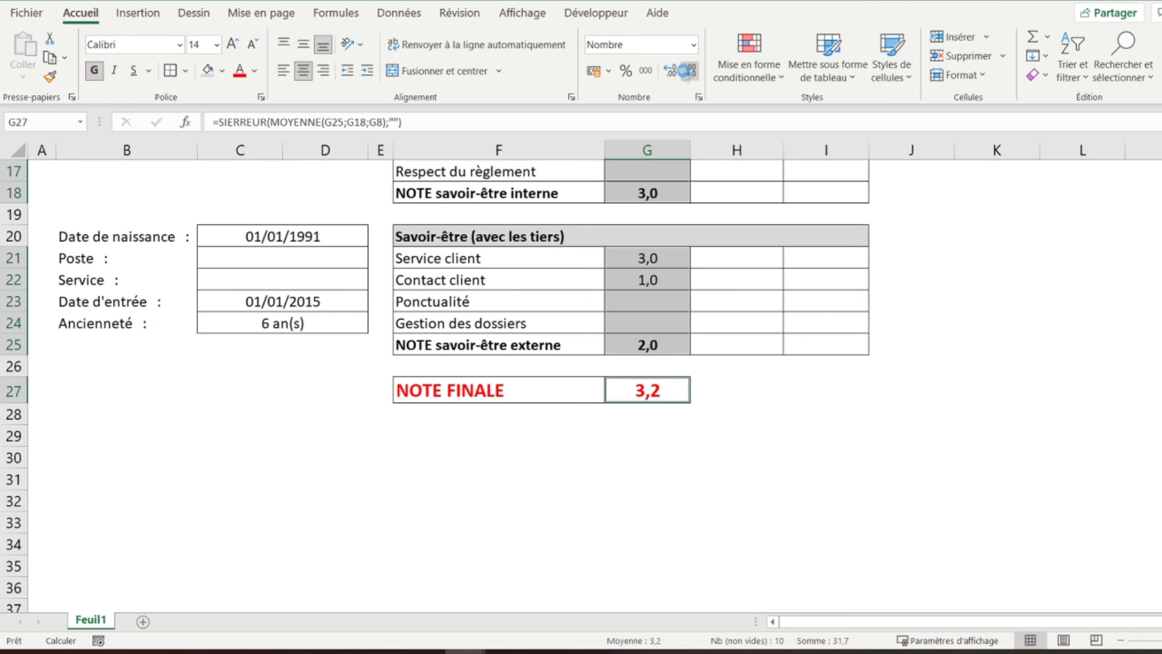
{"action": "left_click", "coordinate": [681, 73]}
{"action": "left_click", "coordinate": [670, 71]}
{"action": "scroll", "coordinate": [648, 356], "scroll_direction": "up", "scroll_amount": 5}
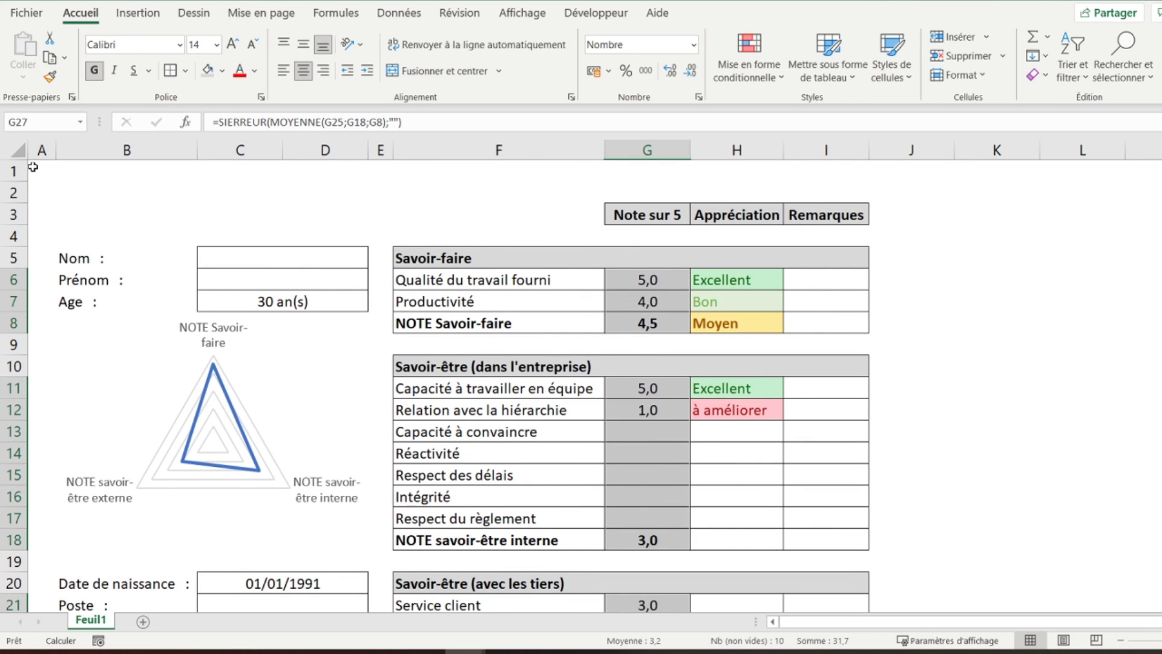
{"action": "left_click", "coordinate": [33, 167]}
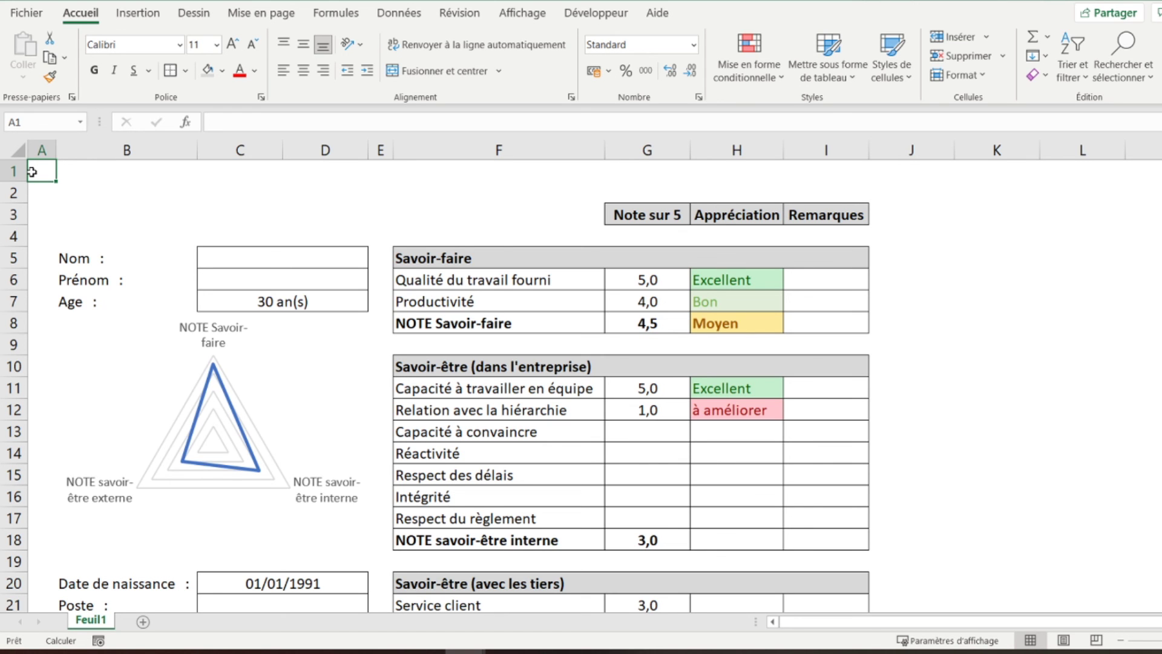
{"action": "scroll", "coordinate": [32, 171], "scroll_direction": "down", "scroll_amount": 5}
{"action": "scroll", "coordinate": [32, 171], "scroll_direction": "up", "scroll_amount": 5}
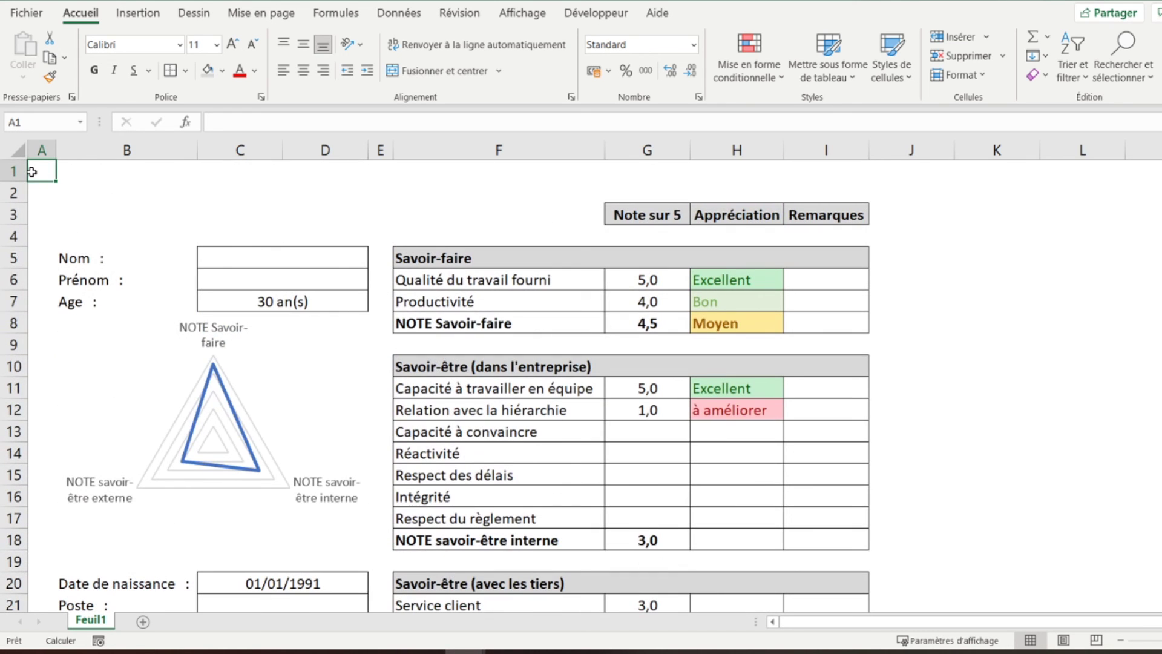
{"action": "left_click", "coordinate": [229, 247]}
{"action": "left_click", "coordinate": [231, 278]}
{"action": "scroll", "coordinate": [62, 255], "scroll_direction": "down", "scroll_amount": 4}
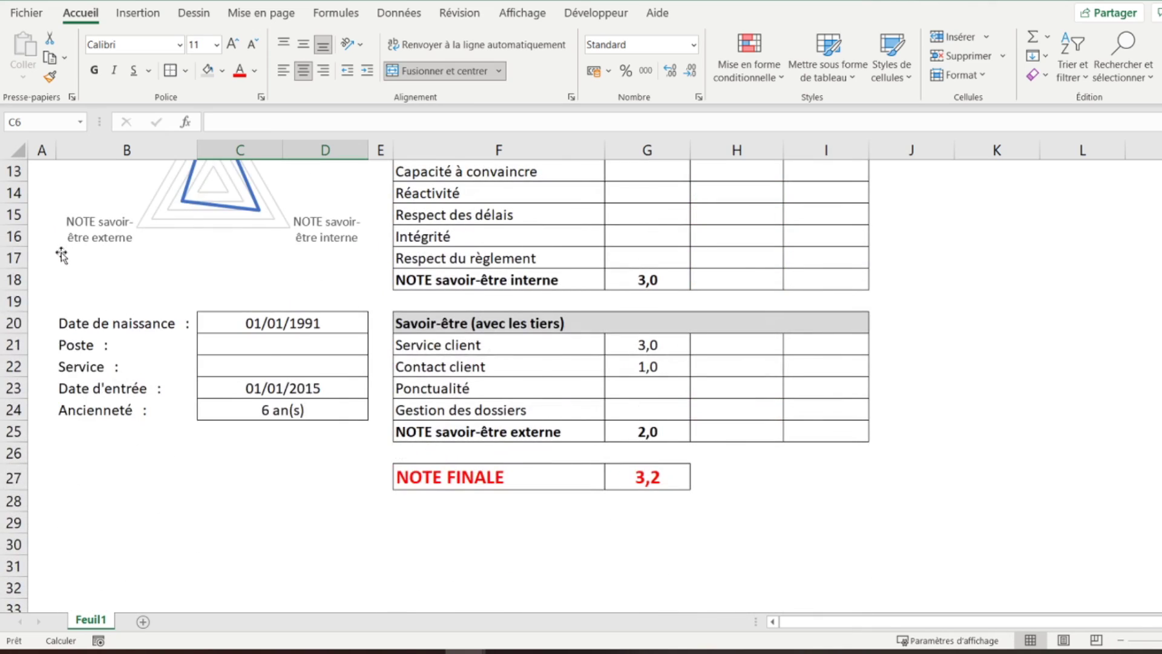
{"action": "scroll", "coordinate": [62, 255], "scroll_direction": "up", "scroll_amount": 4}
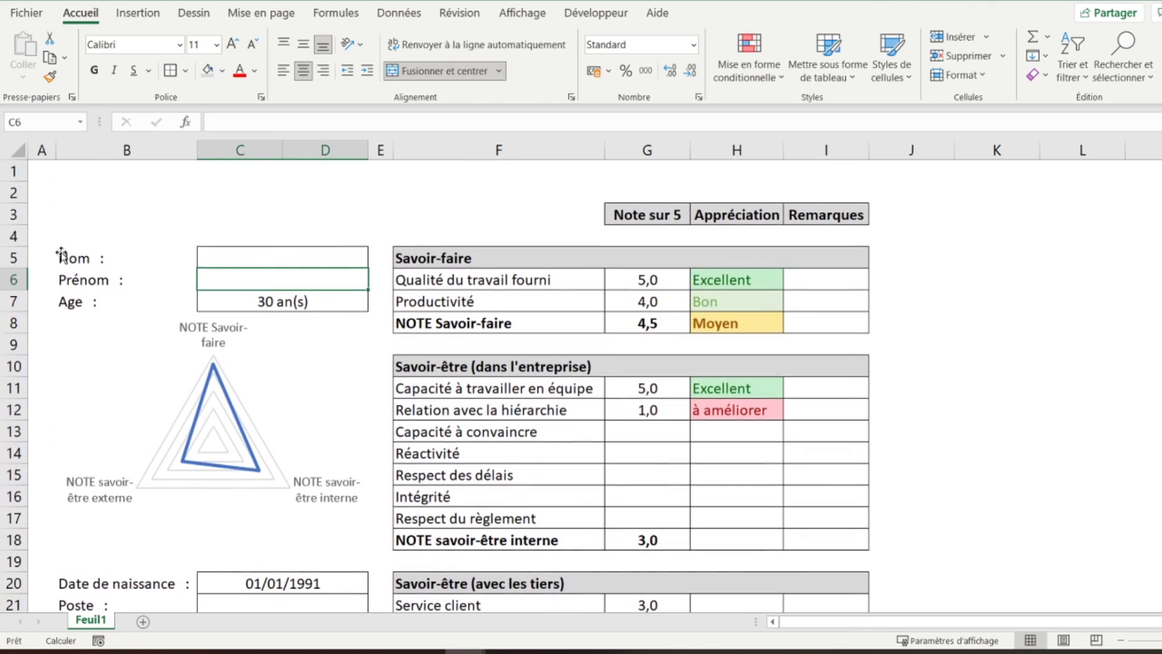
{"action": "left_click", "coordinate": [40, 170]}
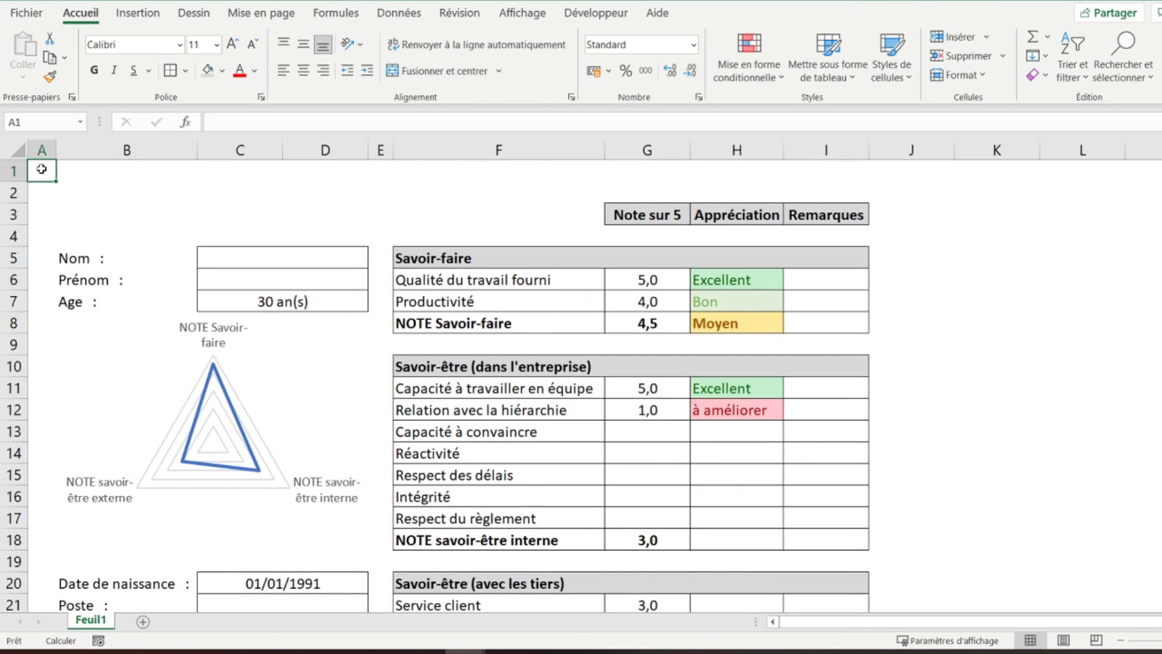